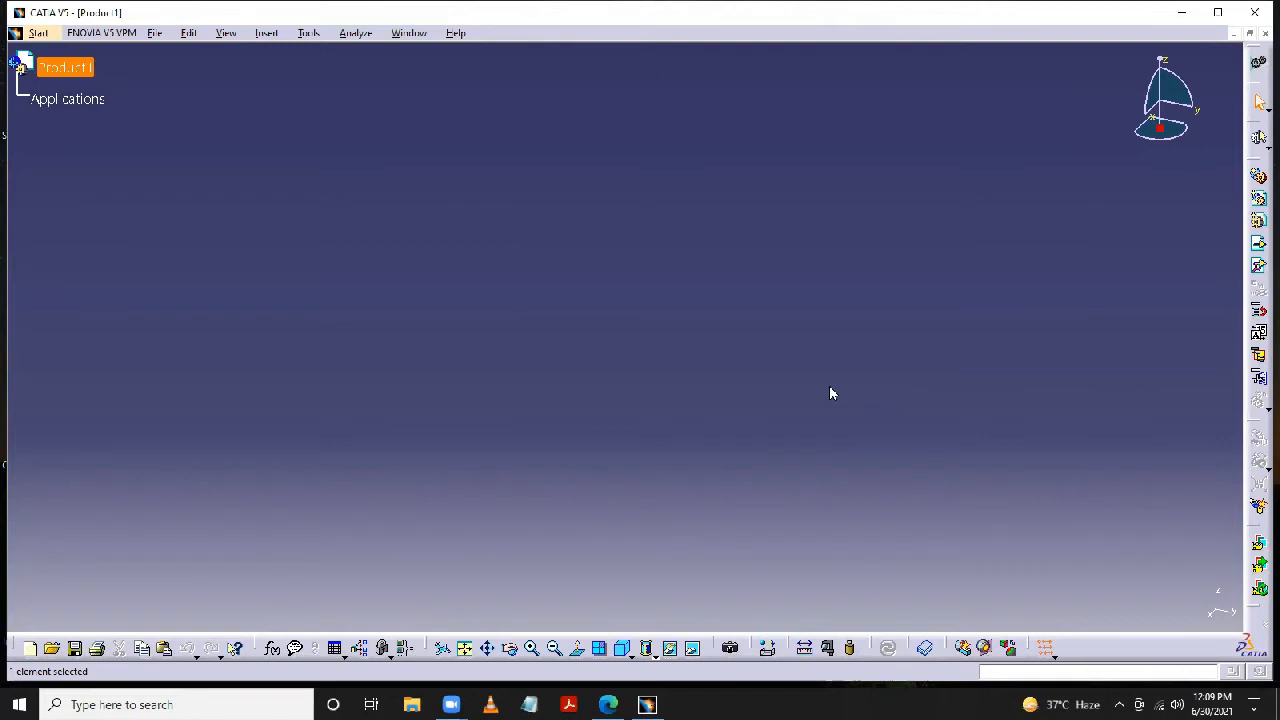
- Close the open product document and create a new Part Design part named Model 1
click(155, 33)
click(180, 107)
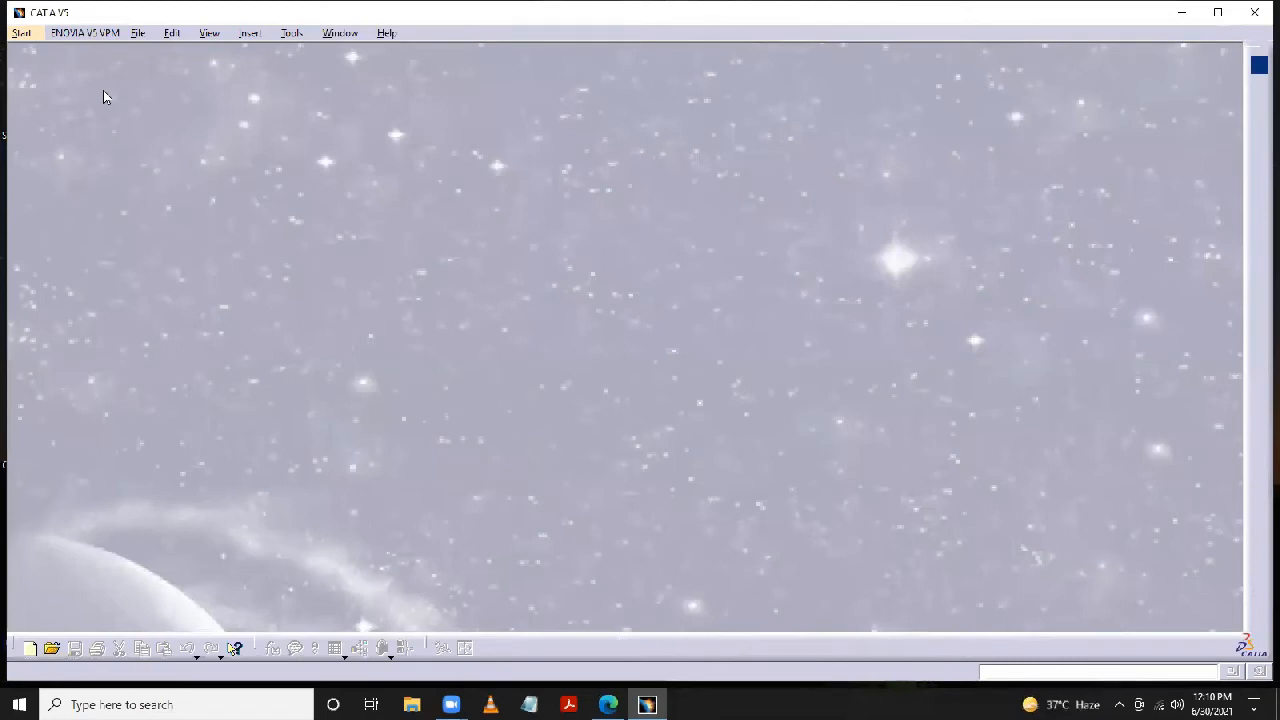
click(26, 35)
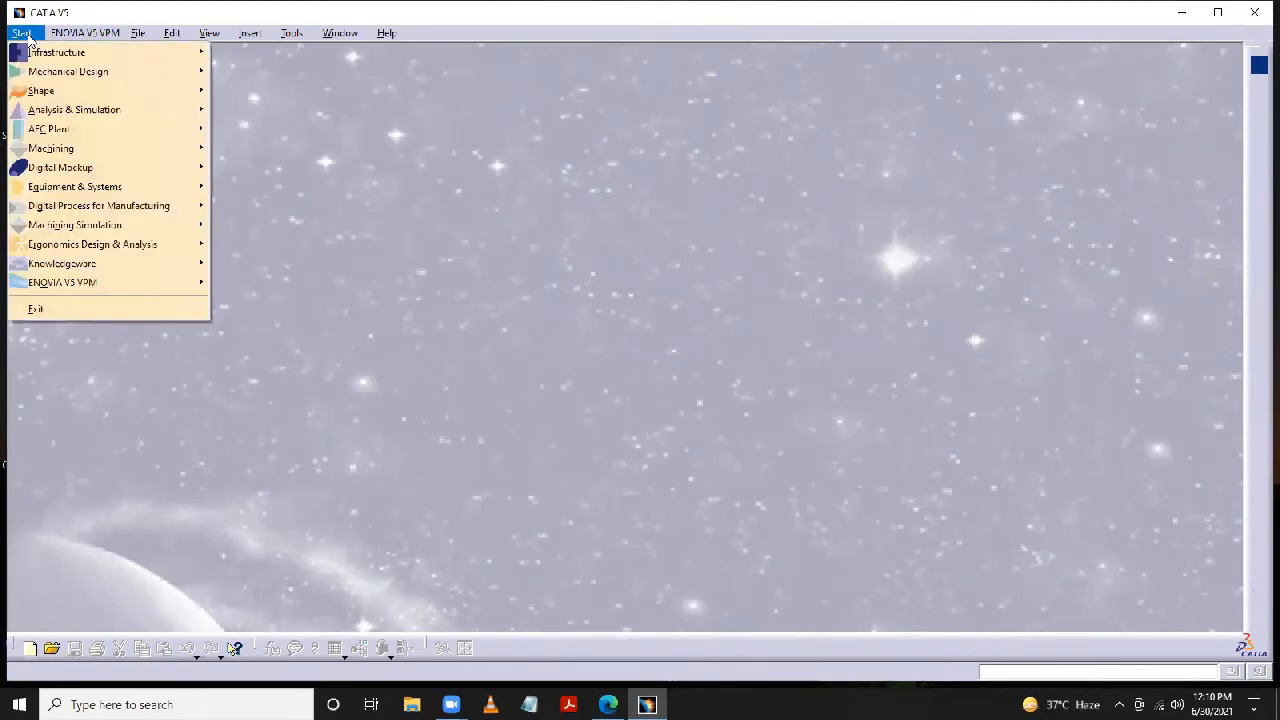
mouse_move(72, 72)
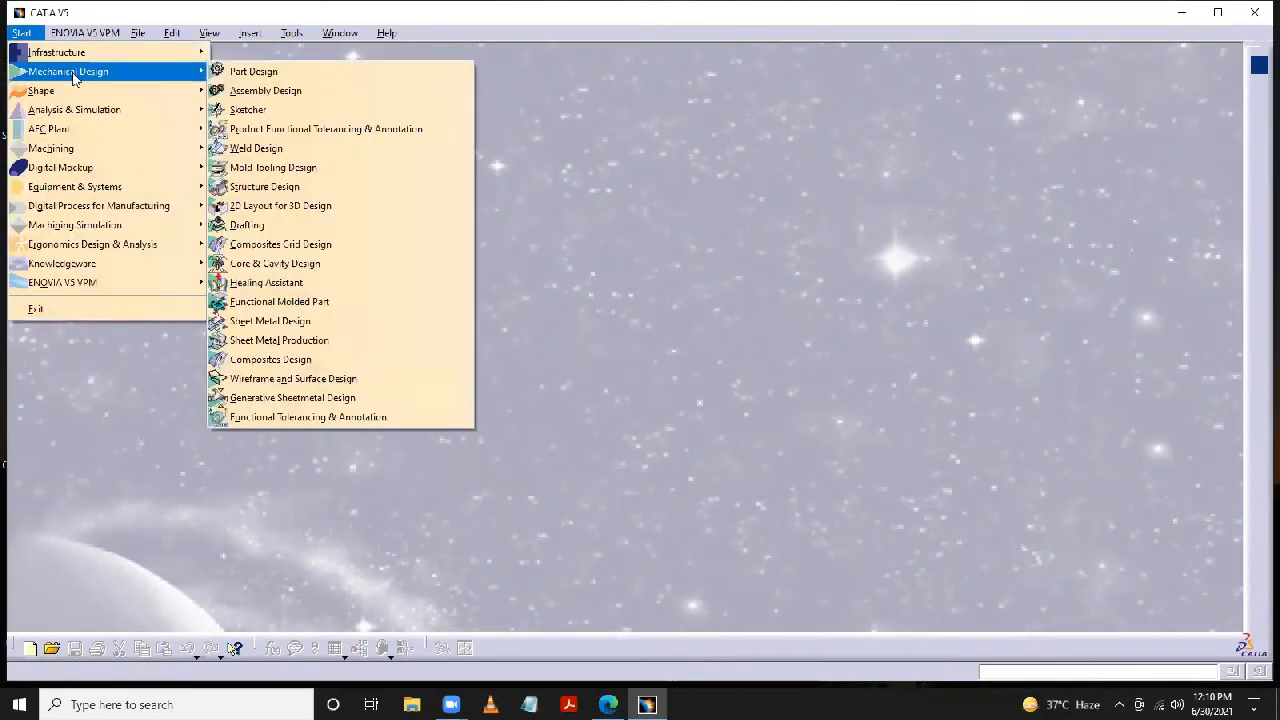
click(280, 72)
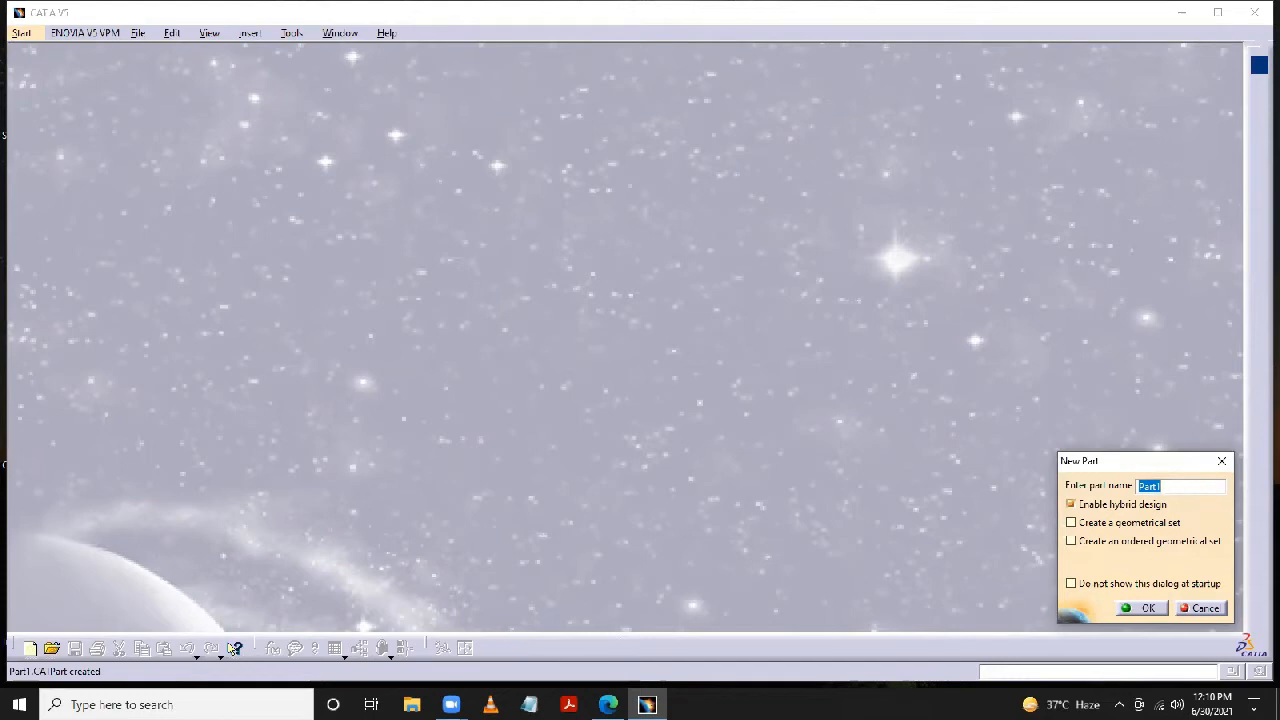
text(Model 1)
click(1147, 610)
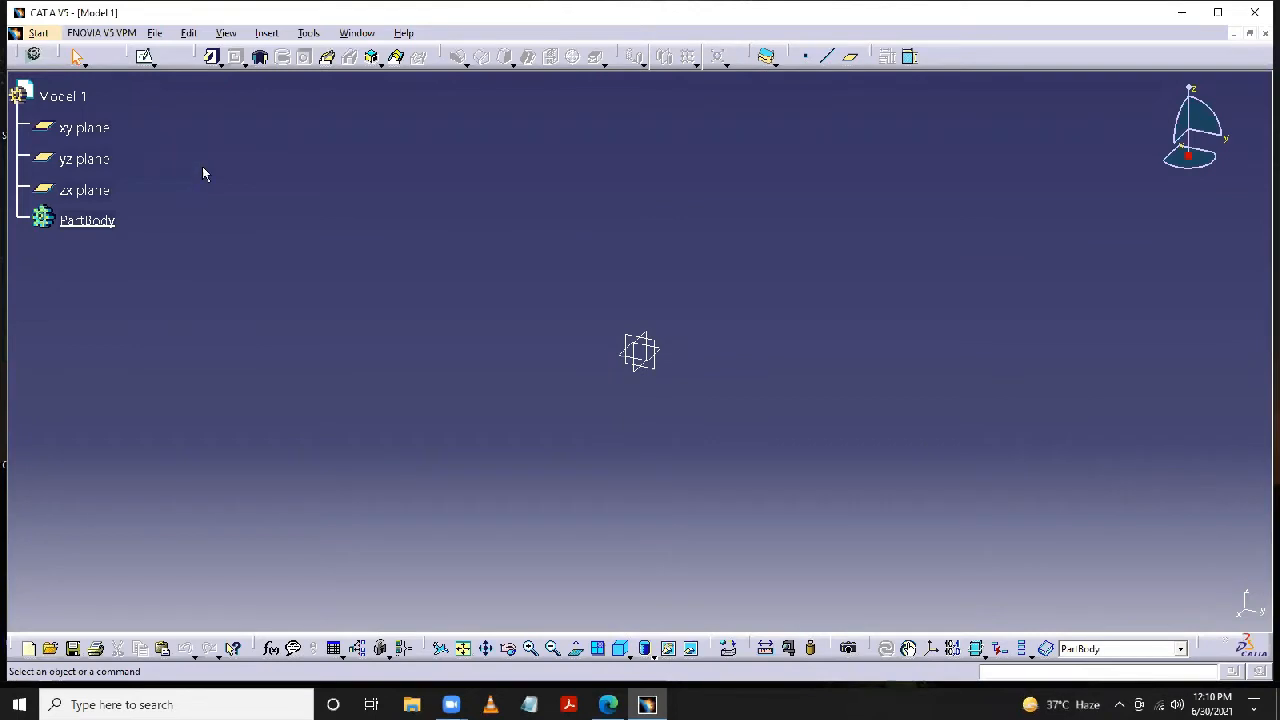
- Hide the specification tree and show it again
click(216, 58)
key(F3)
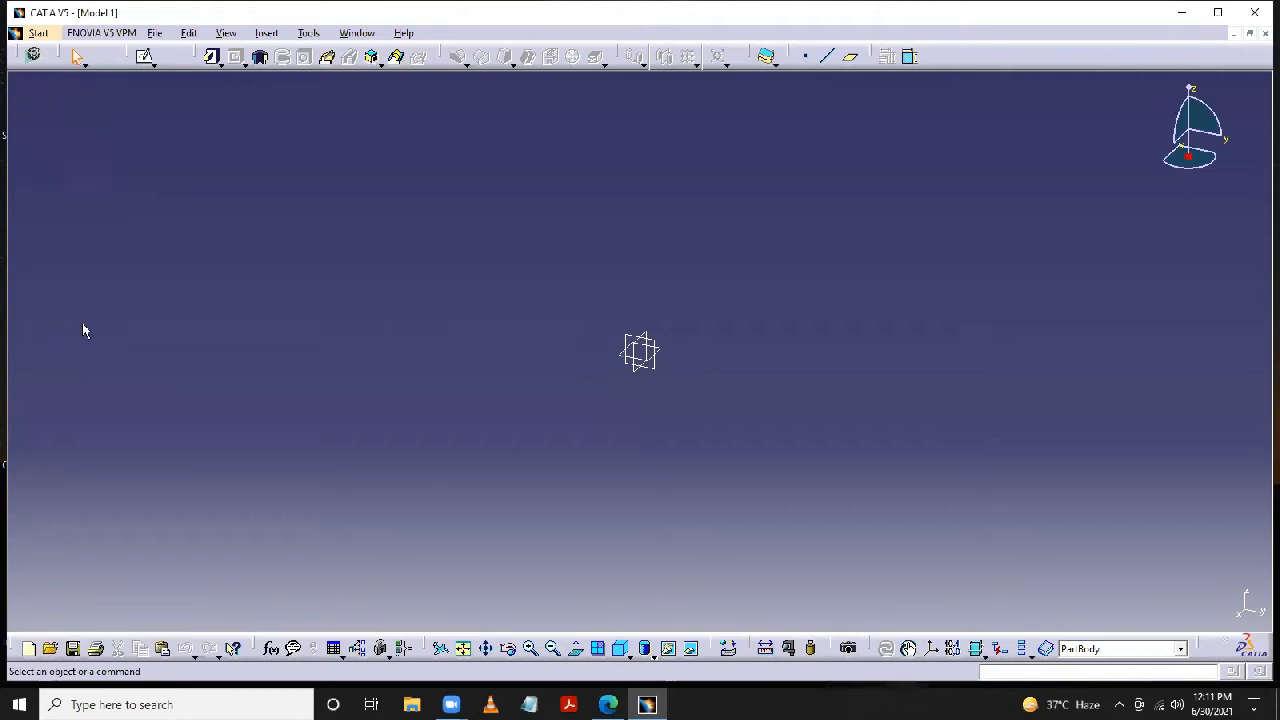
key(F3)
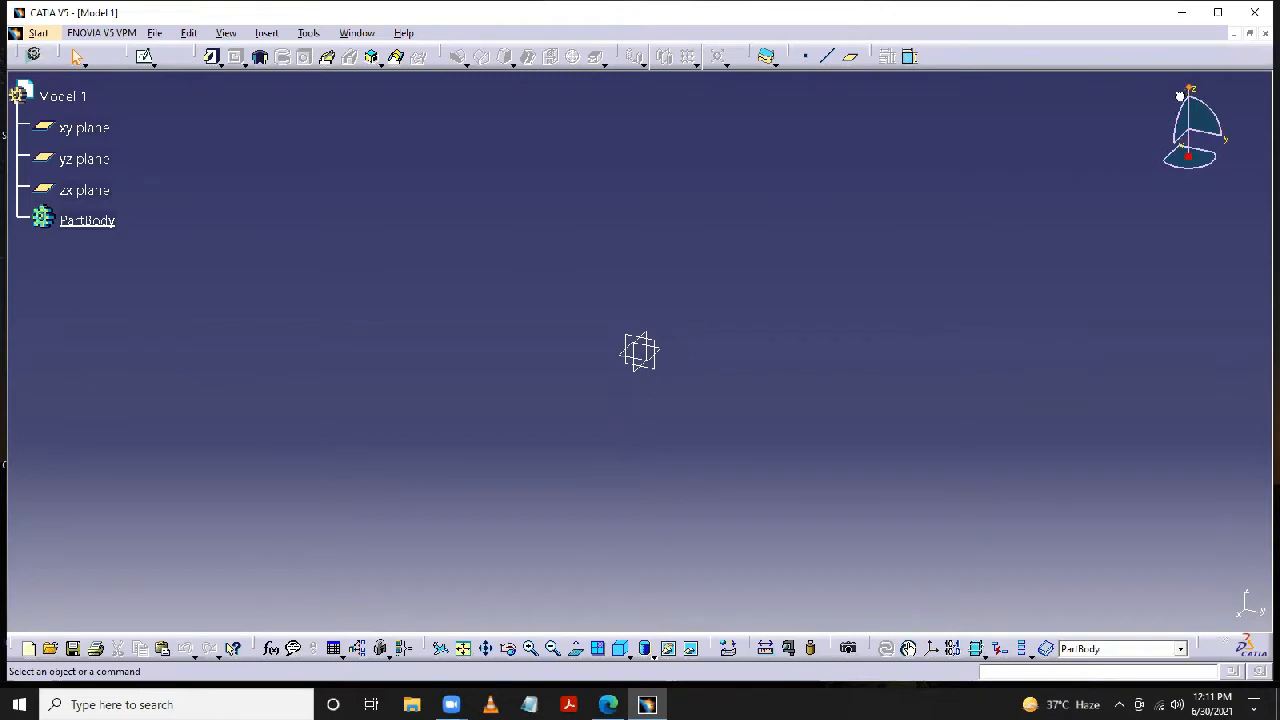
drag(1190, 97, 1189, 85)
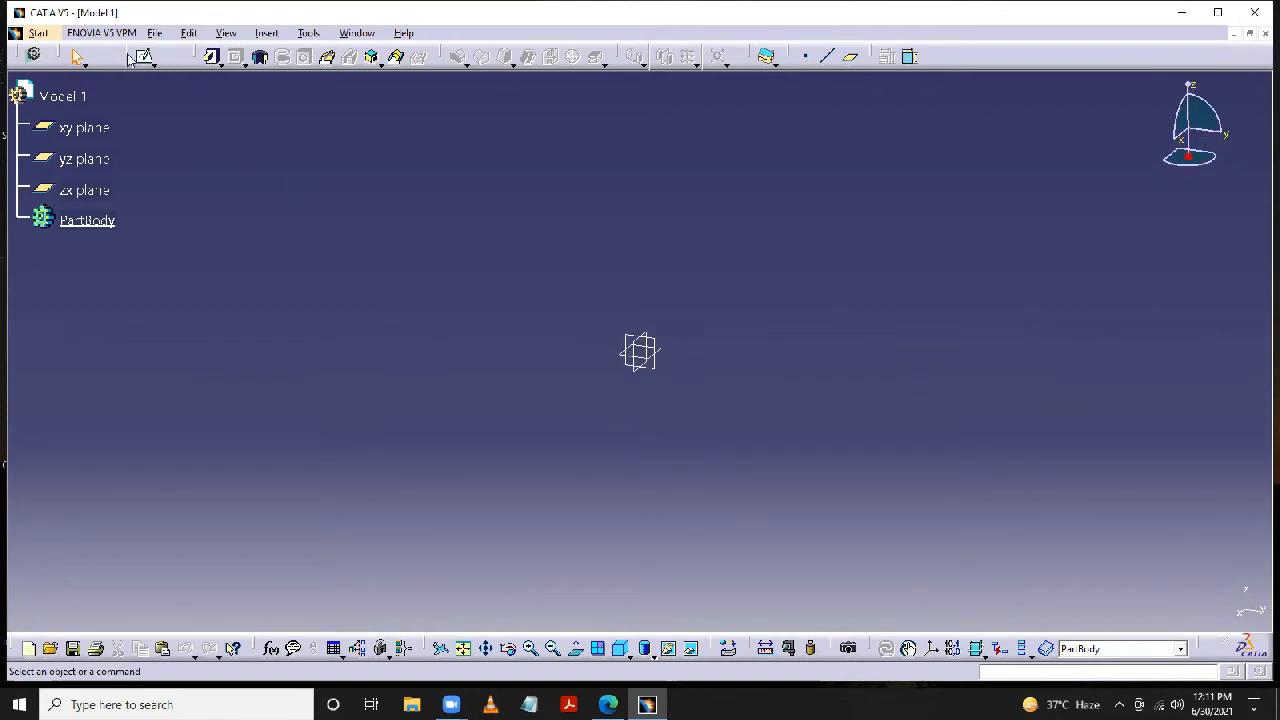
- Undock the Sketcher, Select, Sketch-Based, Dress-Up, Transformation, Surface-Based, Reference Elements and Constraints toolbars so they float over the modelling area
drag(131, 58, 208, 160)
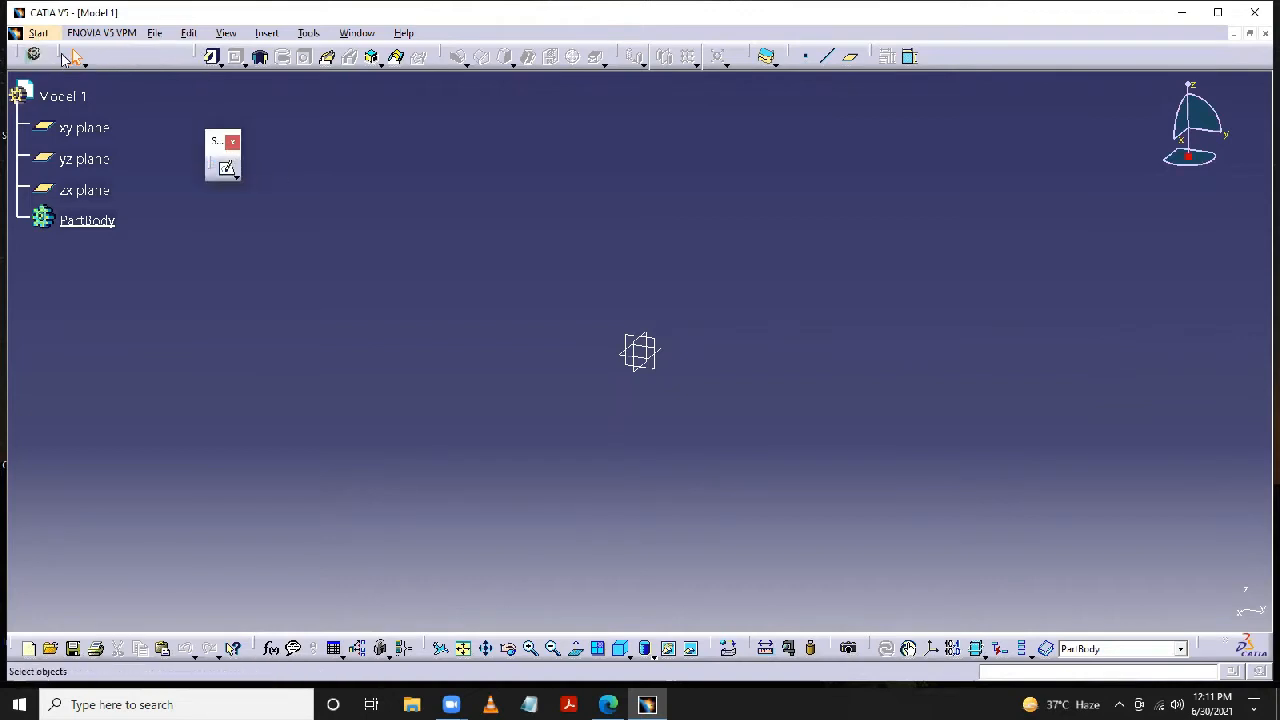
drag(65, 57, 158, 122)
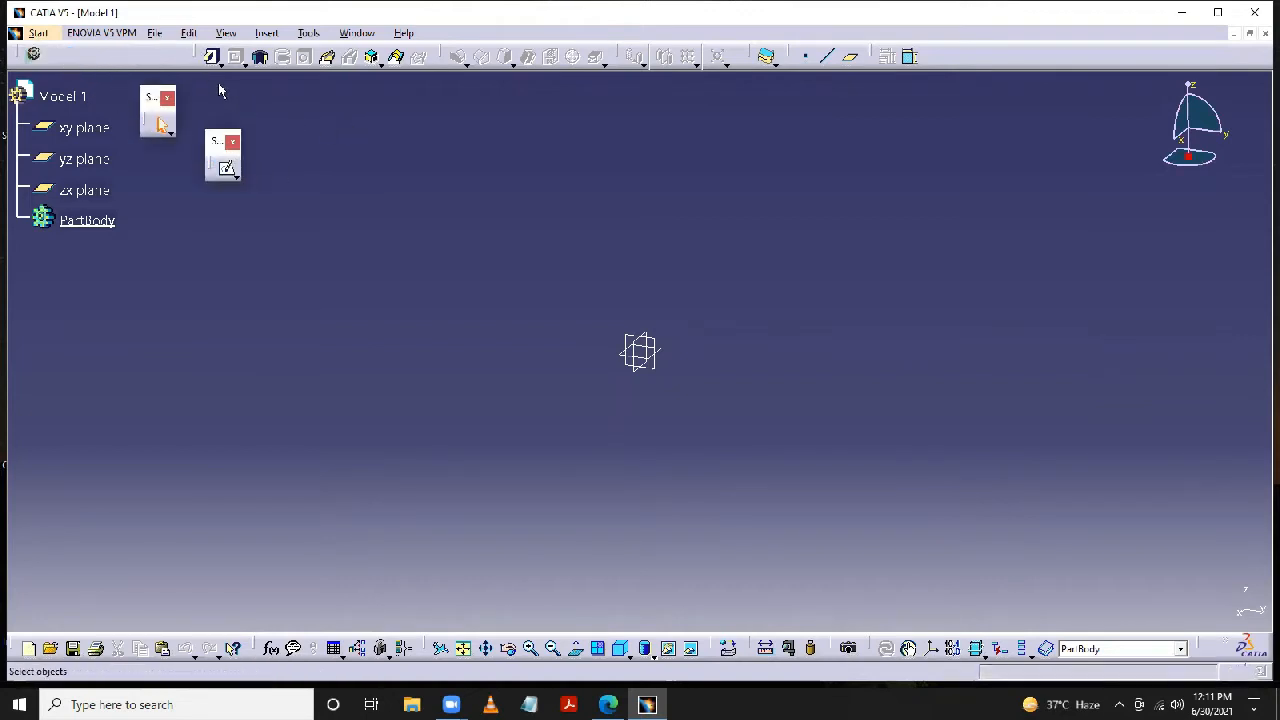
drag(200, 56, 310, 128)
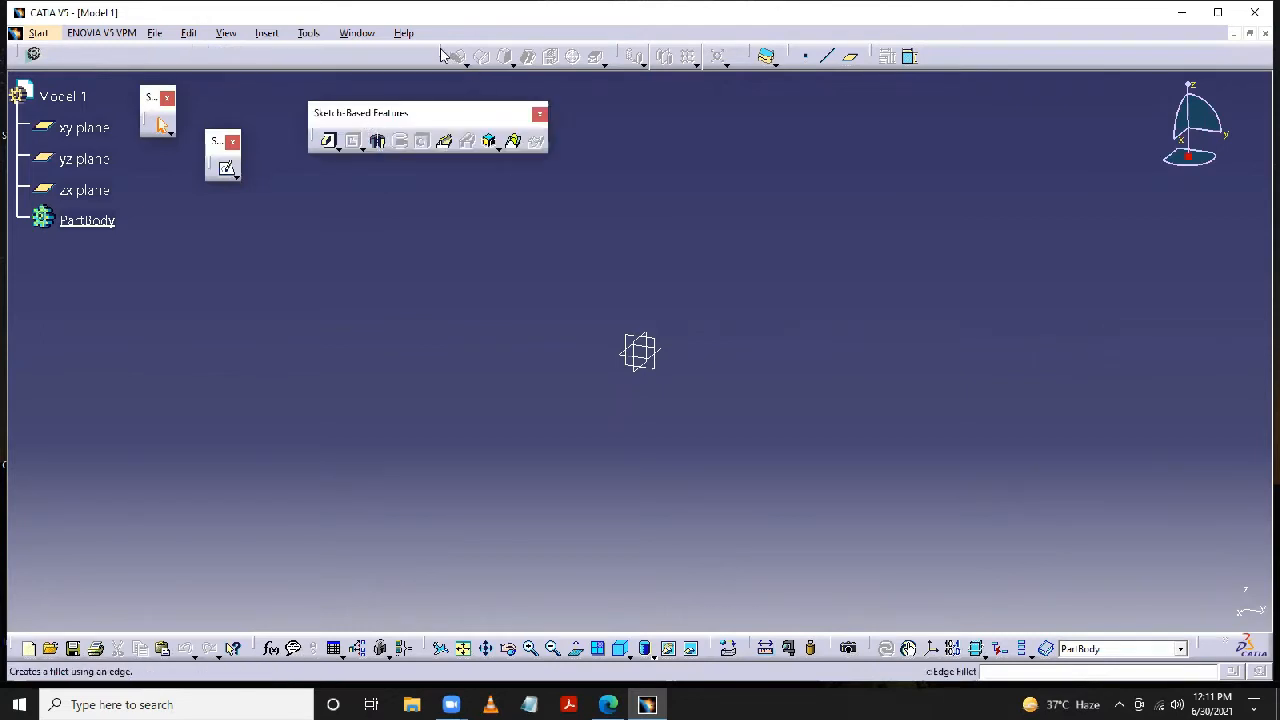
drag(440, 55, 587, 130)
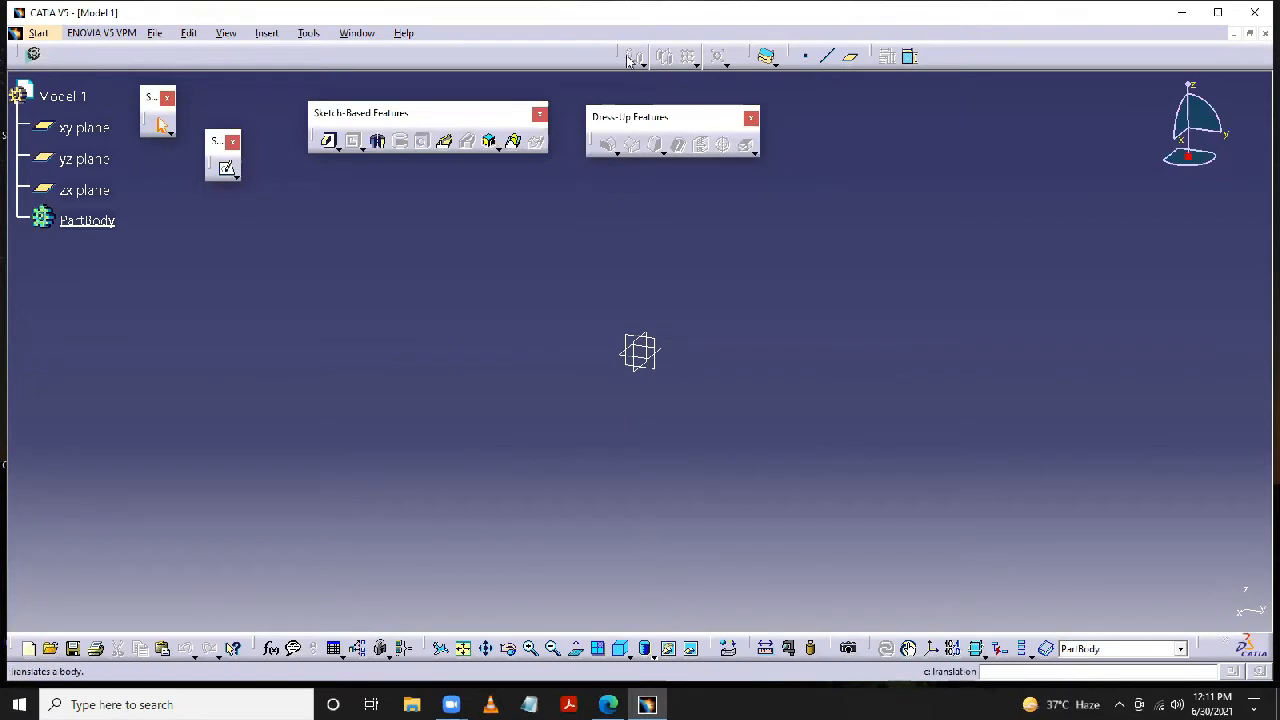
drag(628, 61, 800, 128)
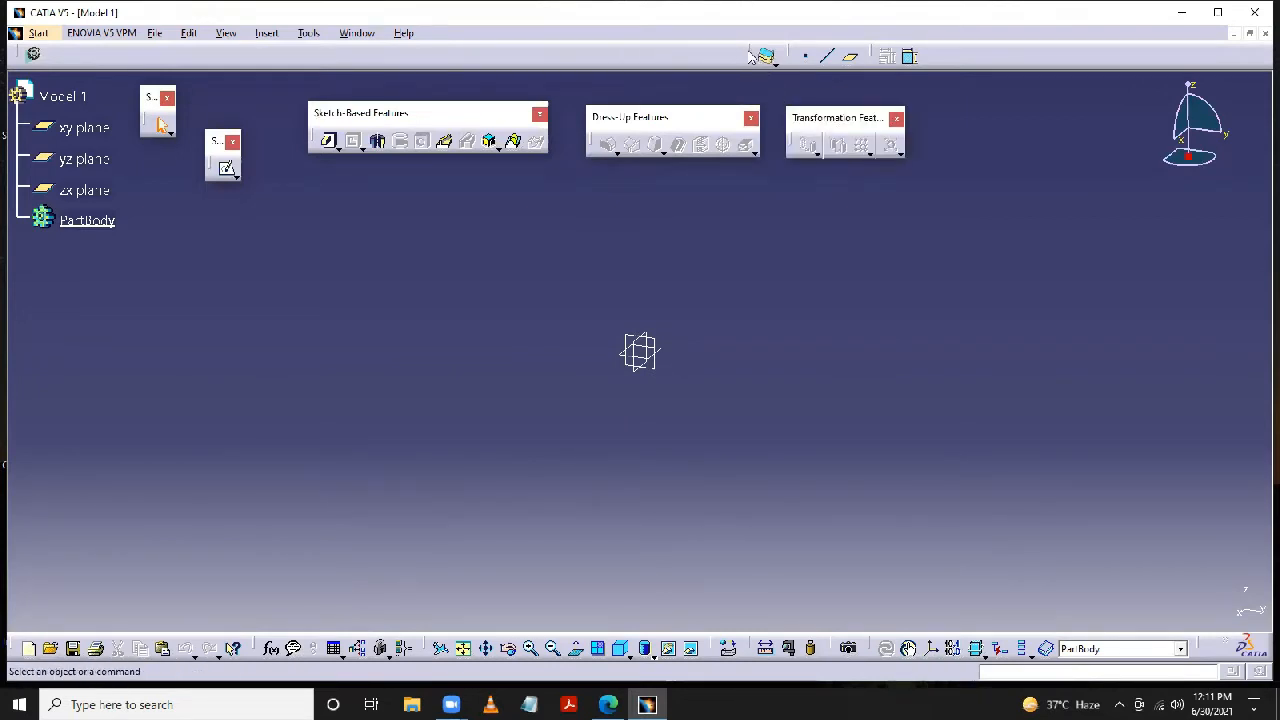
drag(752, 56, 933, 157)
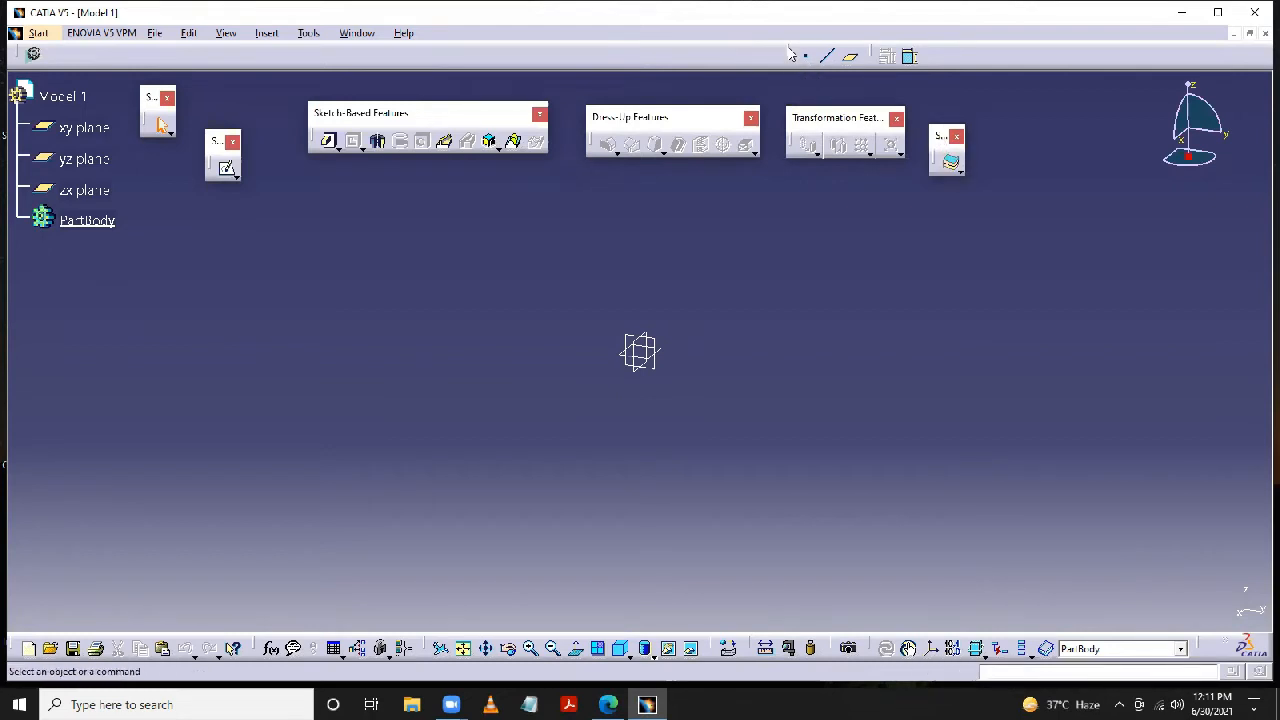
drag(790, 55, 752, 200)
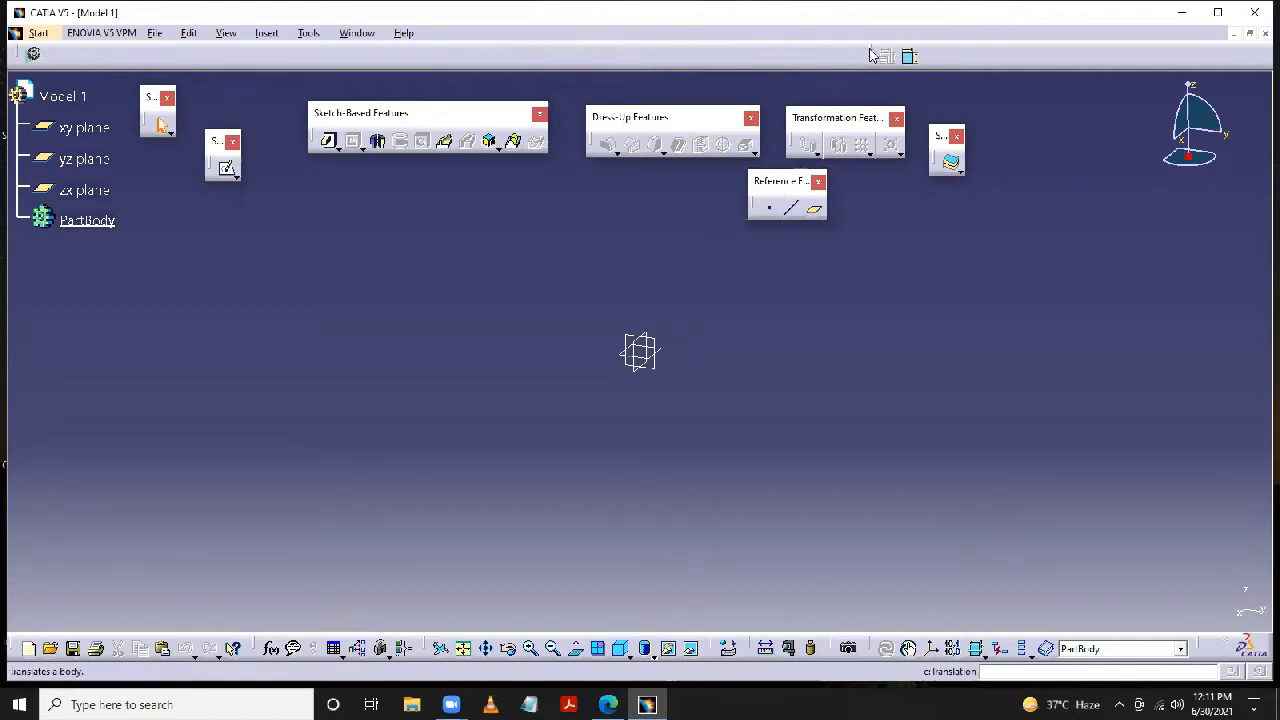
drag(870, 55, 893, 212)
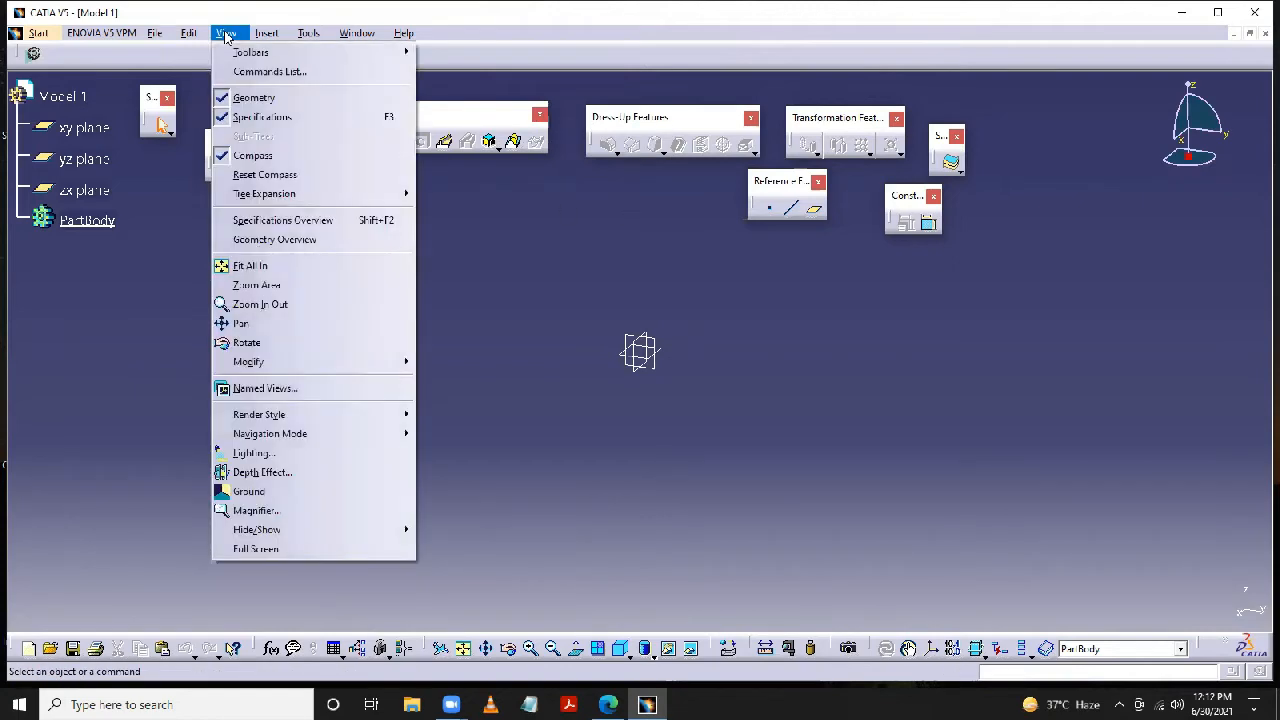
- Show the Boolean Operations toolbar and float it over the modelling area beside the other toolbars
mouse_move(250, 55)
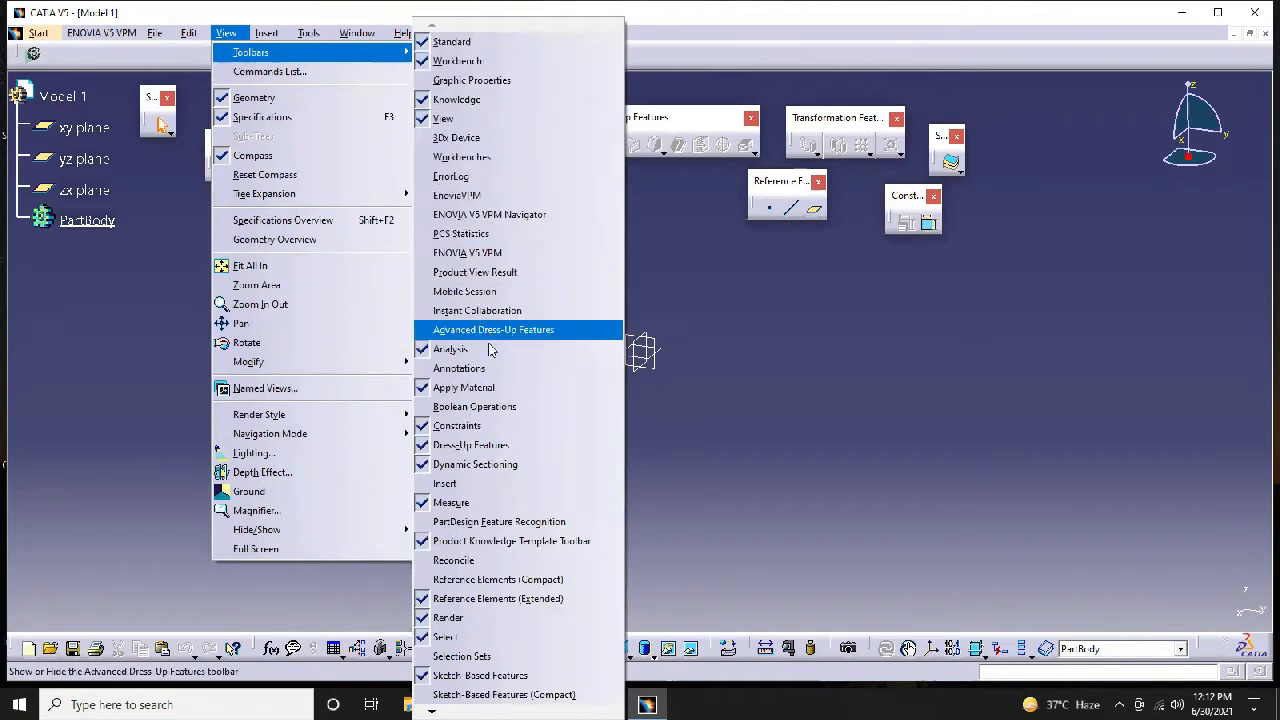
click(485, 407)
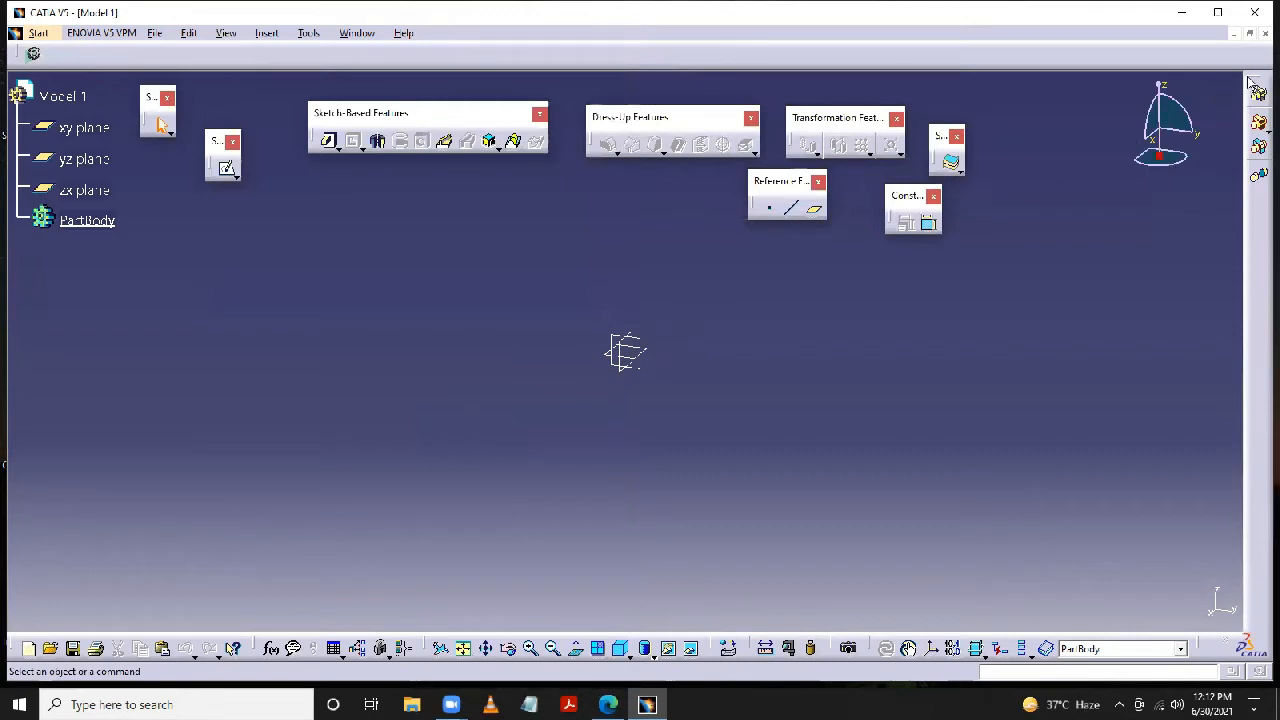
drag(916, 226, 752, 288)
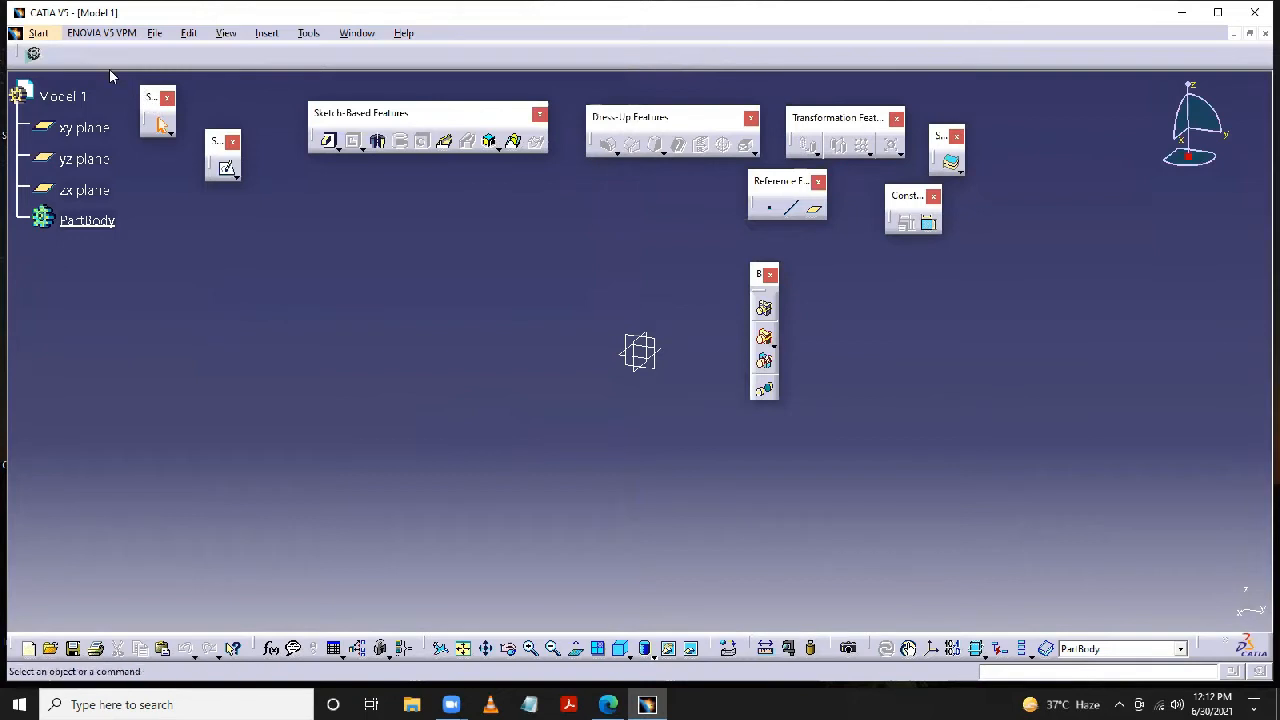
- Dock the floating toolbars in one row ordered Select, Sketcher, Sketch-Based, Dress-Up, Transformation, Reference Elements, Constraints, Surface-Based and Boolean Operations
mouse_move(88, 57)
mouse_down()
mouse_move(56, 47)
mouse_move(106, 52)
mouse_up()
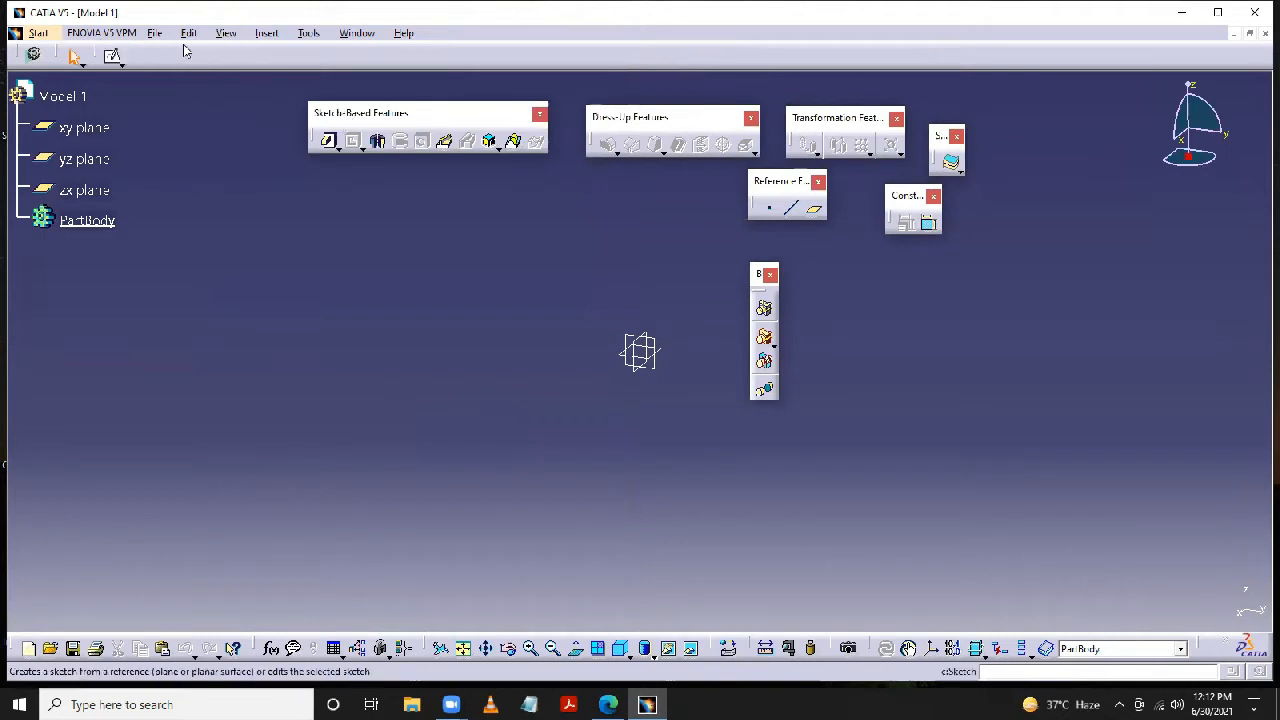
drag(330, 112, 178, 56)
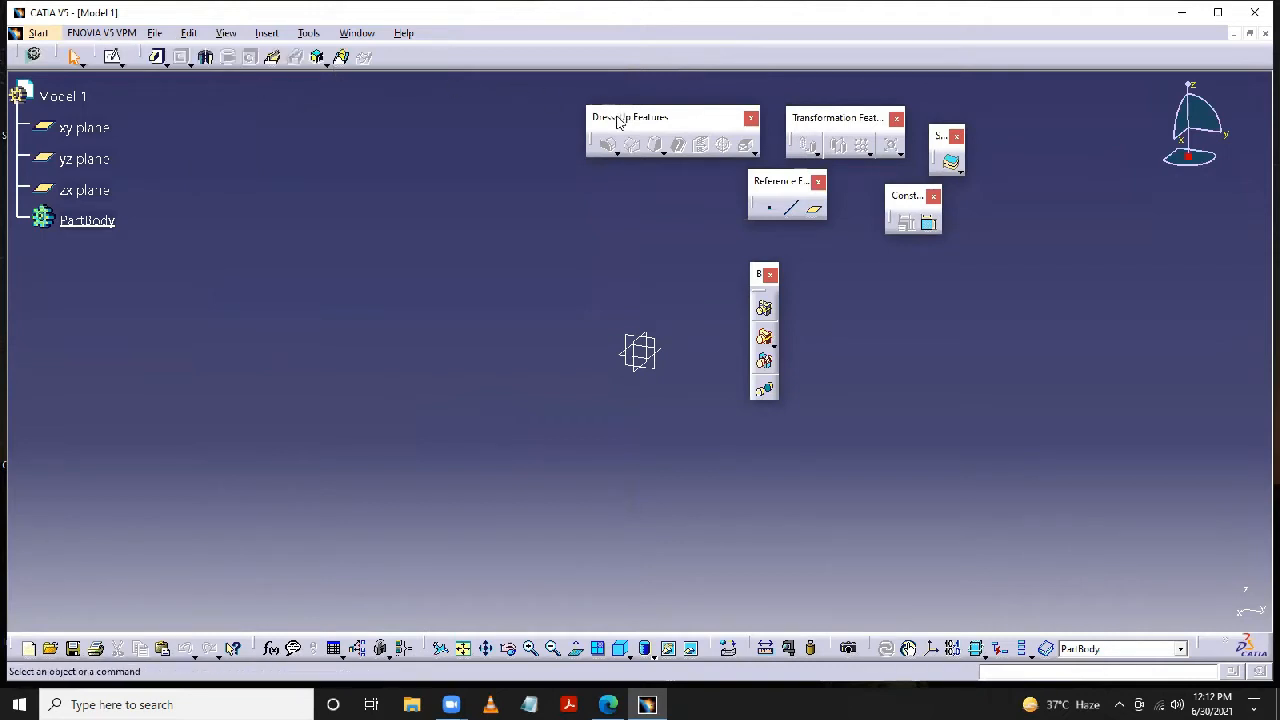
drag(444, 72, 420, 50)
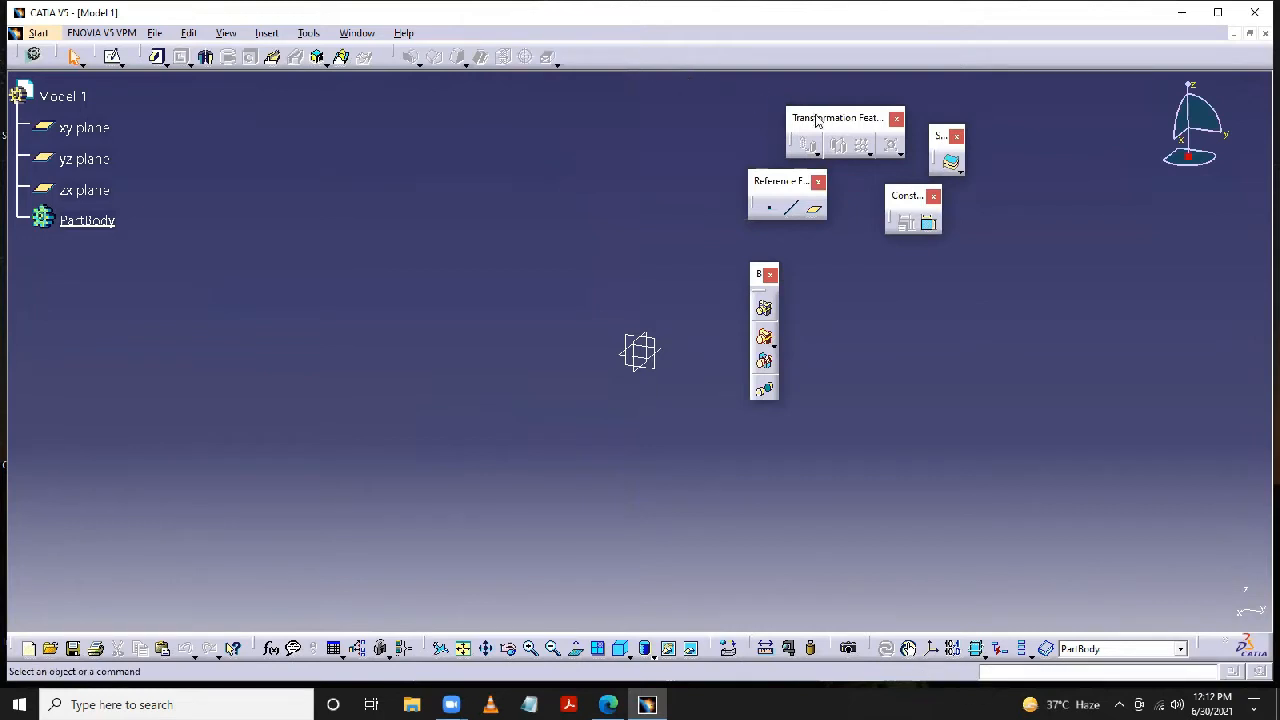
drag(599, 38, 600, 44)
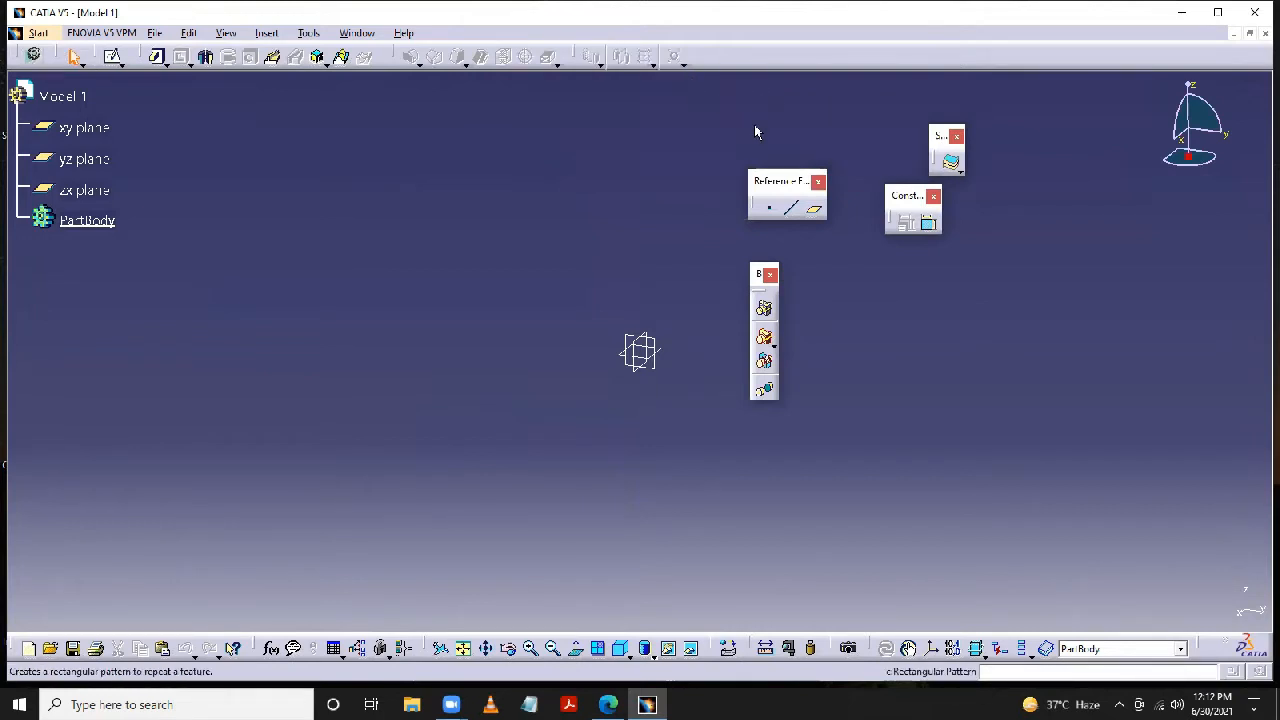
drag(750, 85, 727, 37)
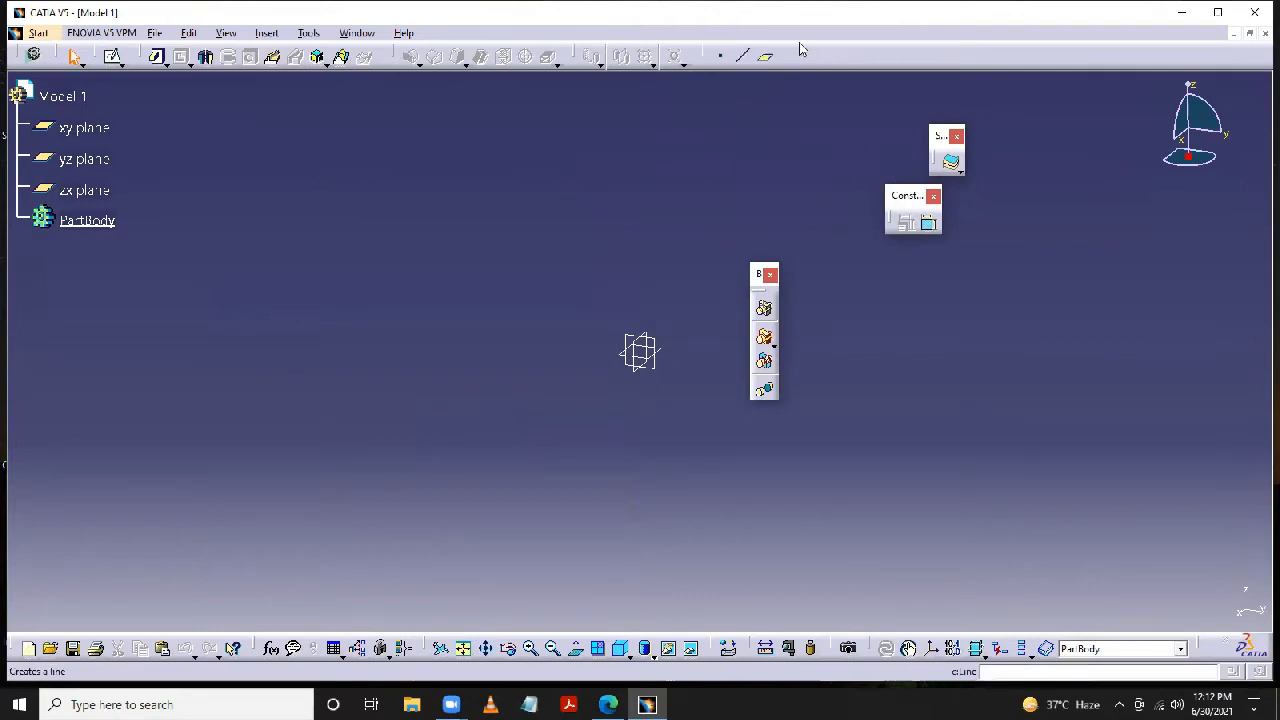
mouse_move(900, 195)
mouse_down()
mouse_move(810, 48)
mouse_move(855, 56)
mouse_up()
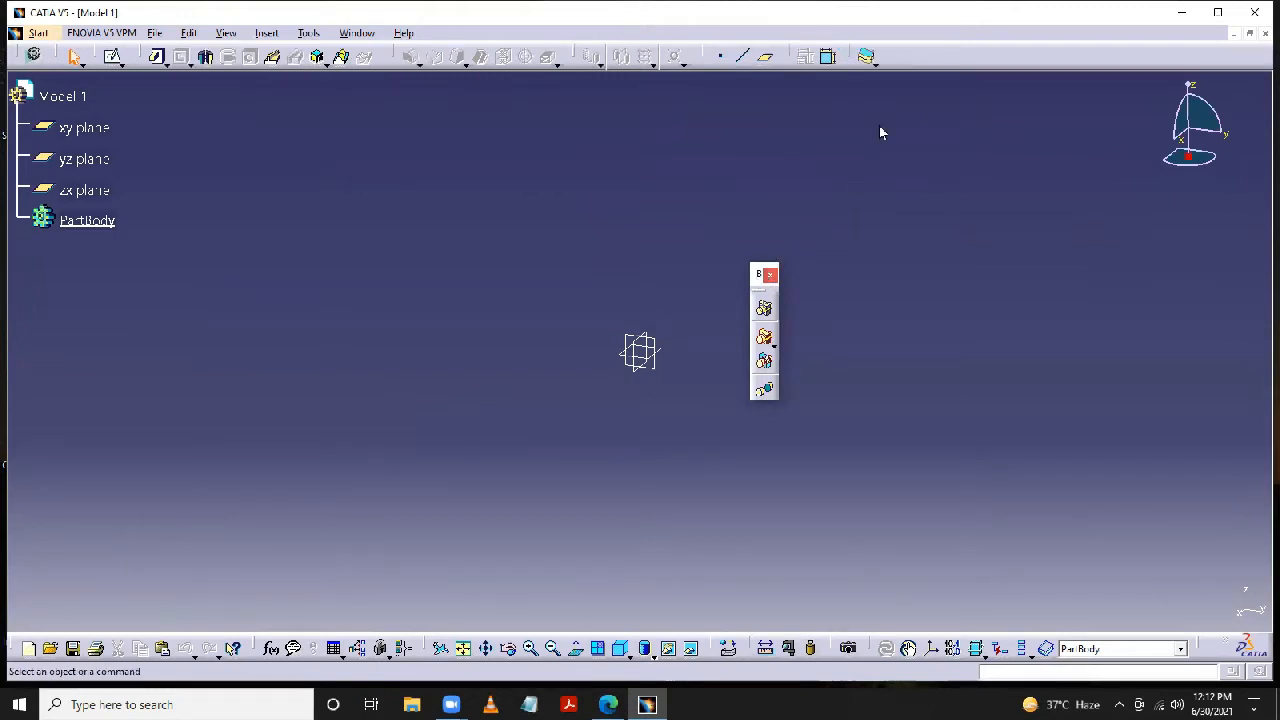
drag(880, 127, 887, 41)
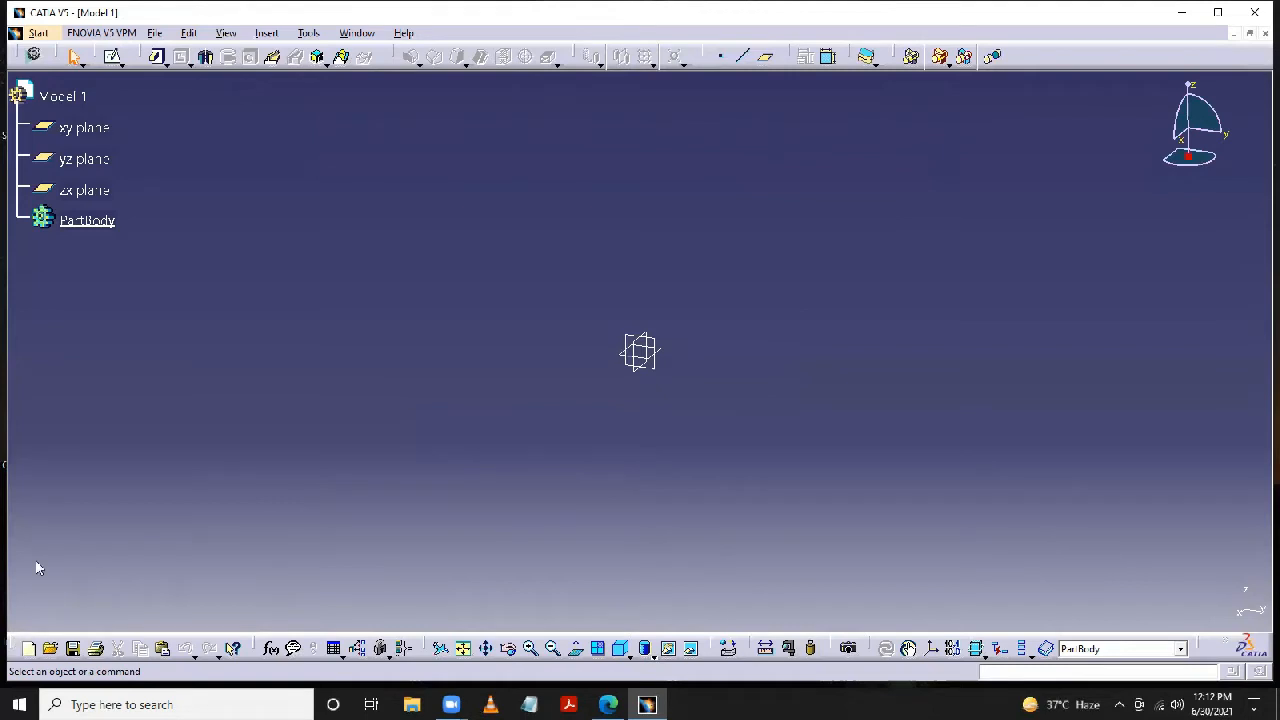
- Undock the Standard, Knowledge, View, Apply Material, Measure, Render and Tools toolbars into the modelling area, and close the Analysis toolbar
drag(13, 648, 66, 465)
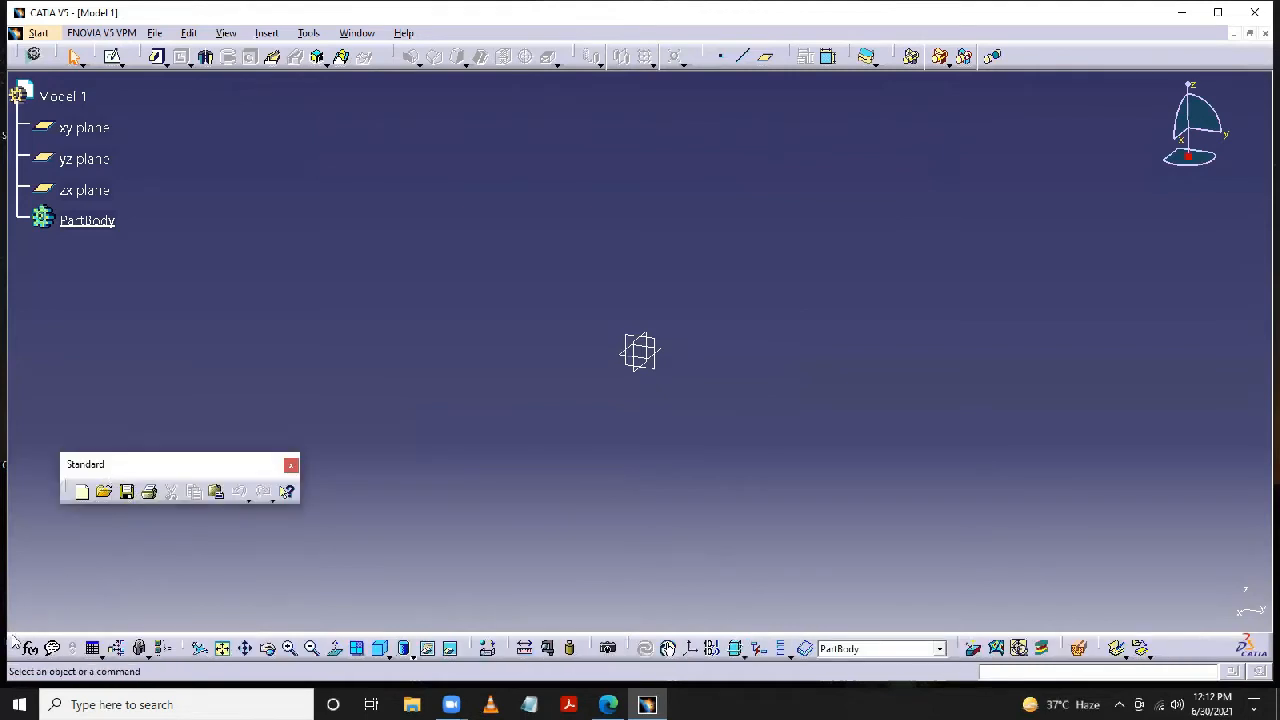
drag(13, 648, 263, 556)
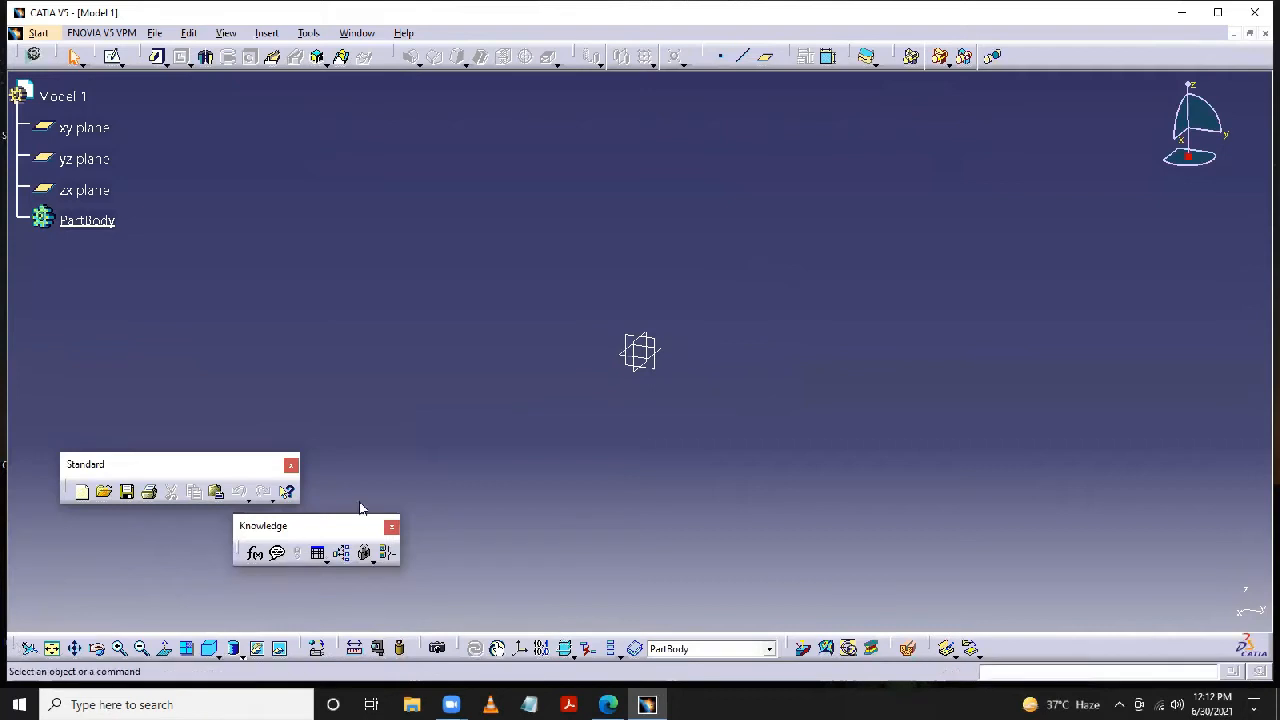
drag(364, 489, 366, 489)
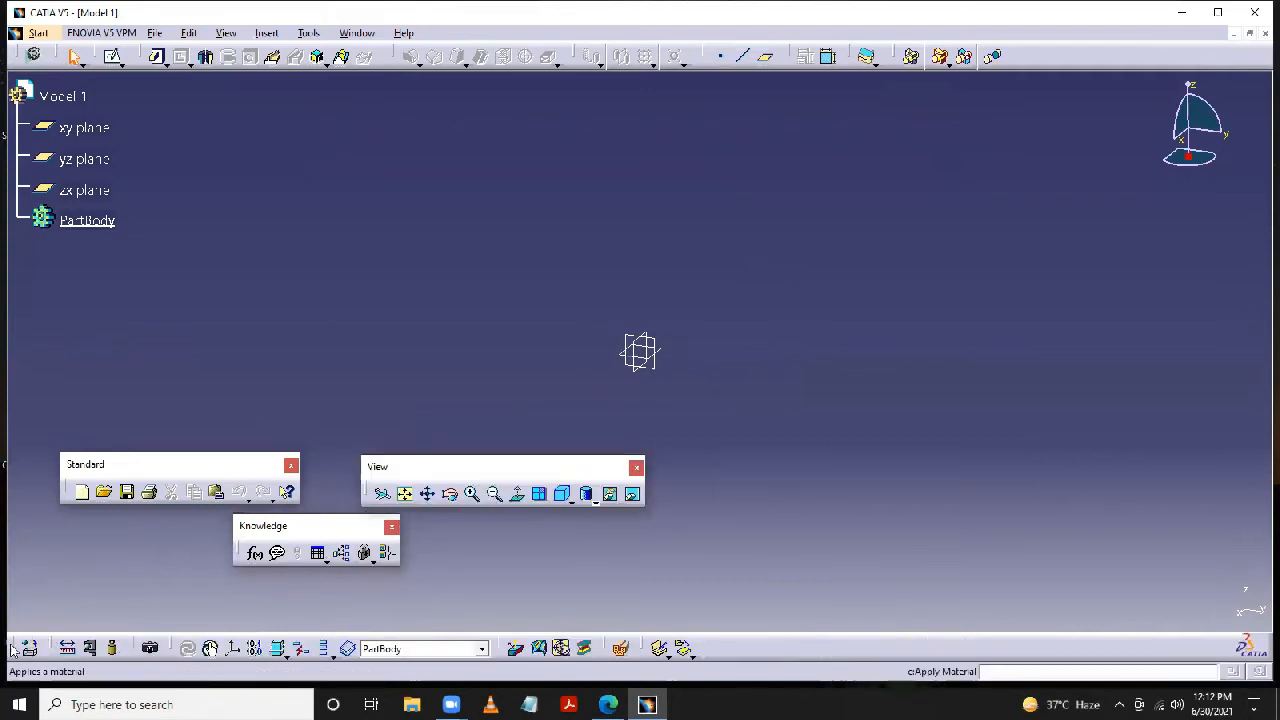
drag(681, 494, 760, 495)
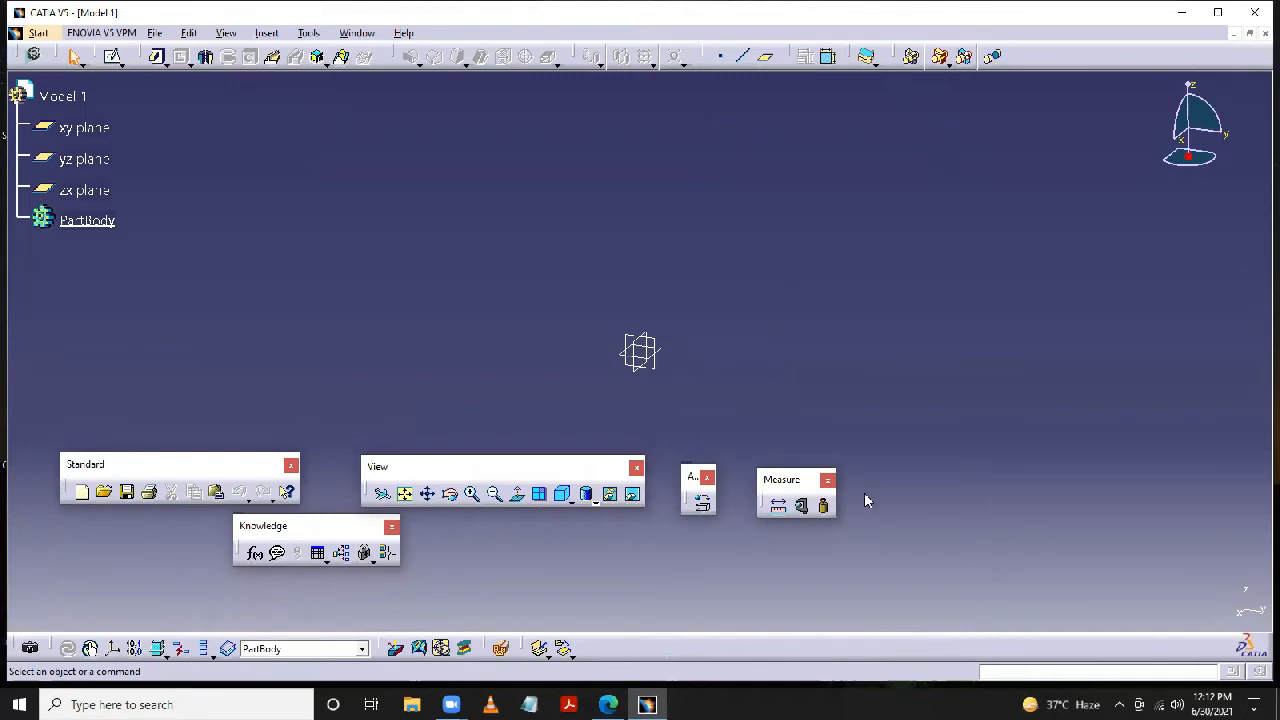
drag(865, 494, 866, 495)
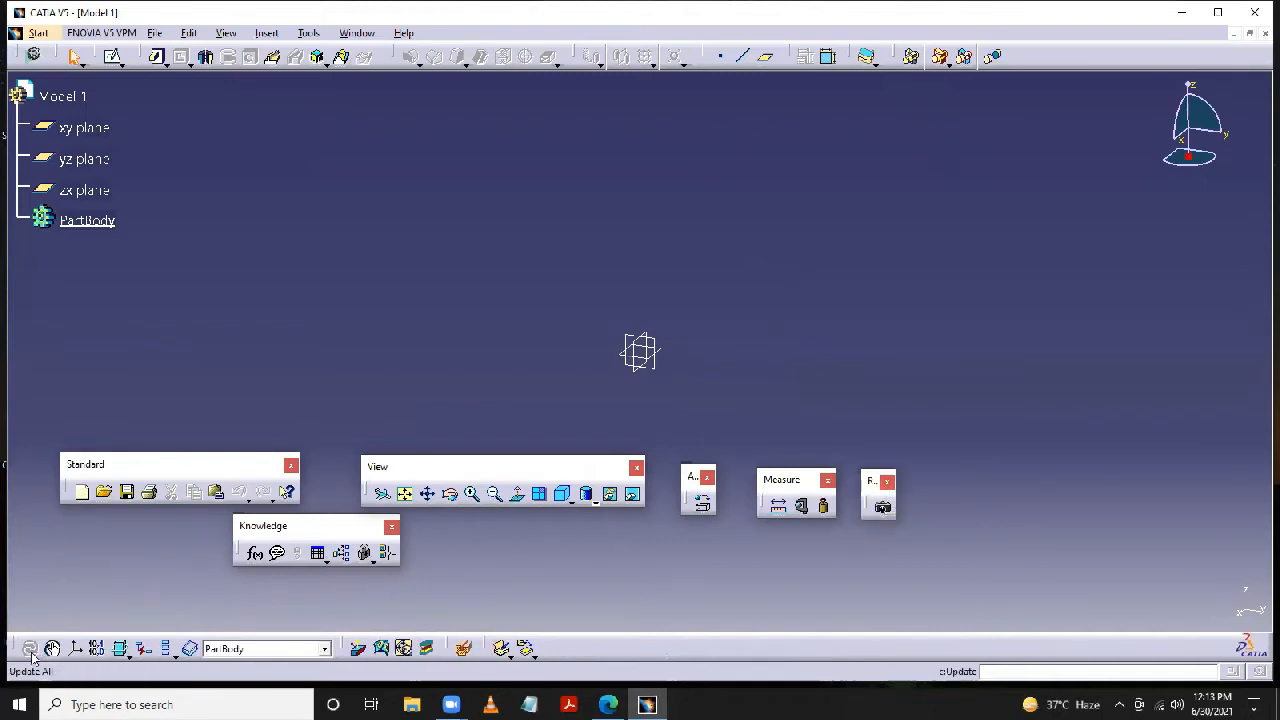
drag(14, 648, 98, 604)
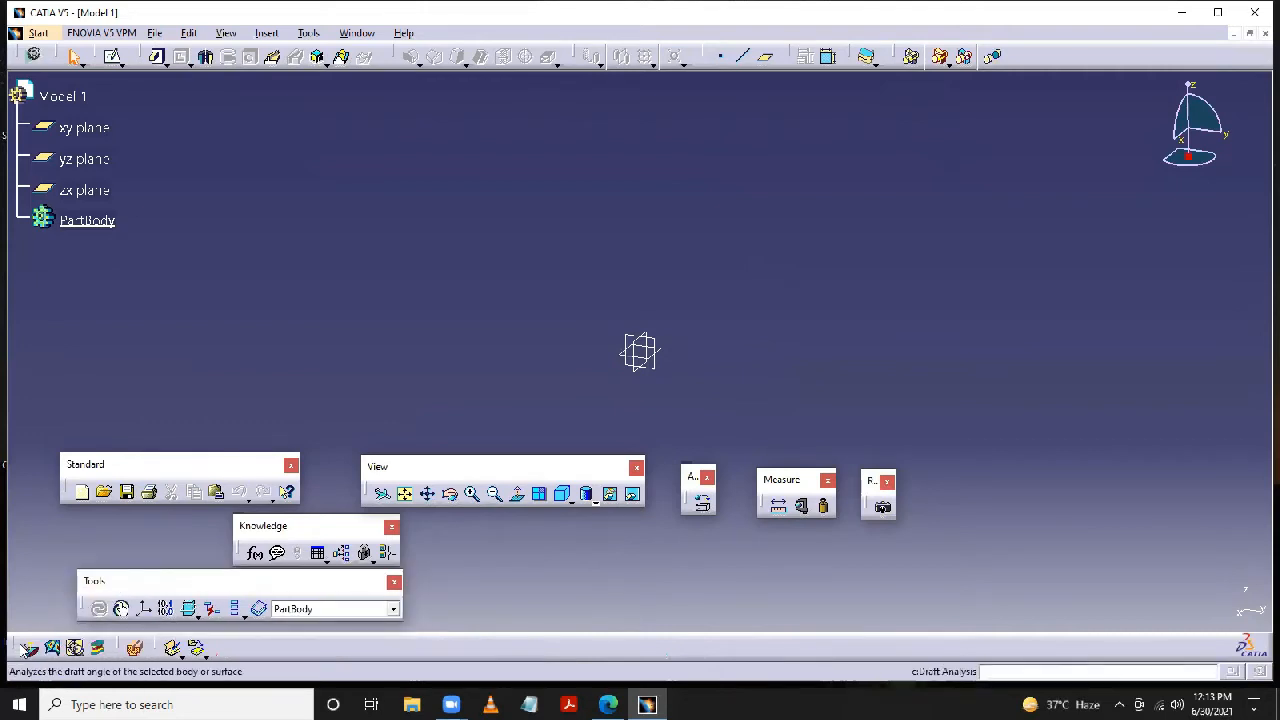
drag(143, 366, 147, 371)
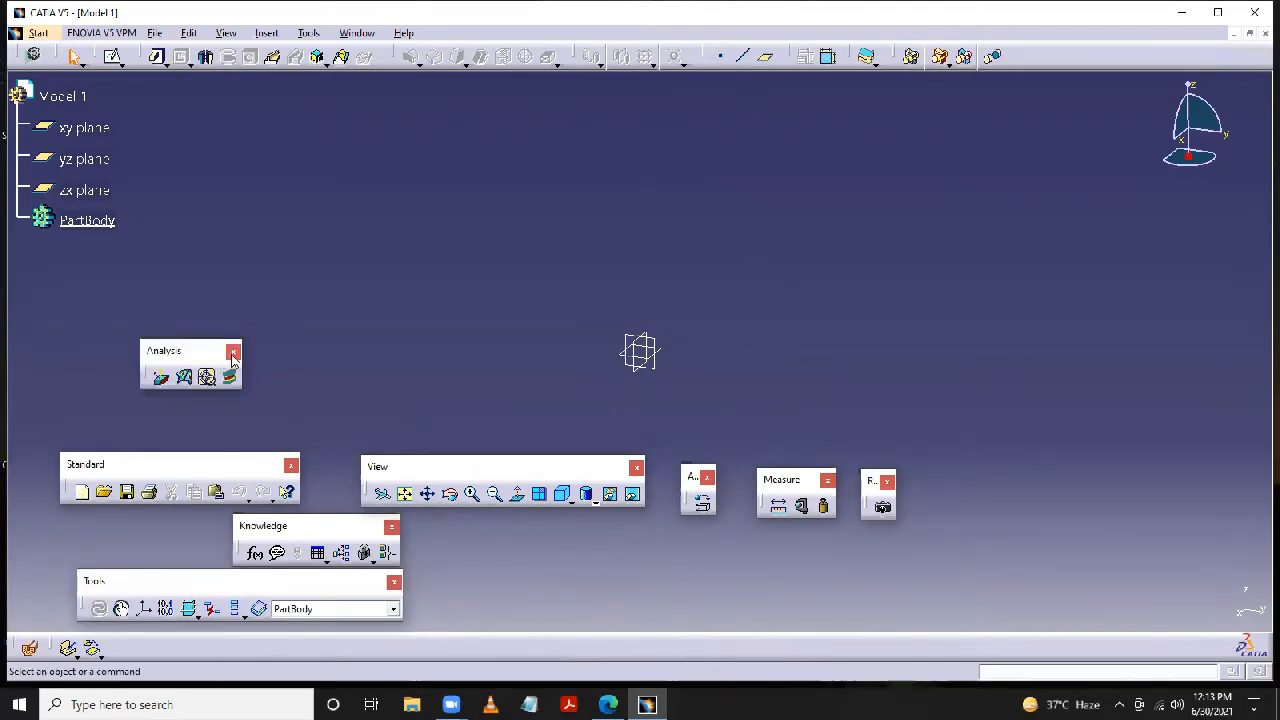
click(234, 353)
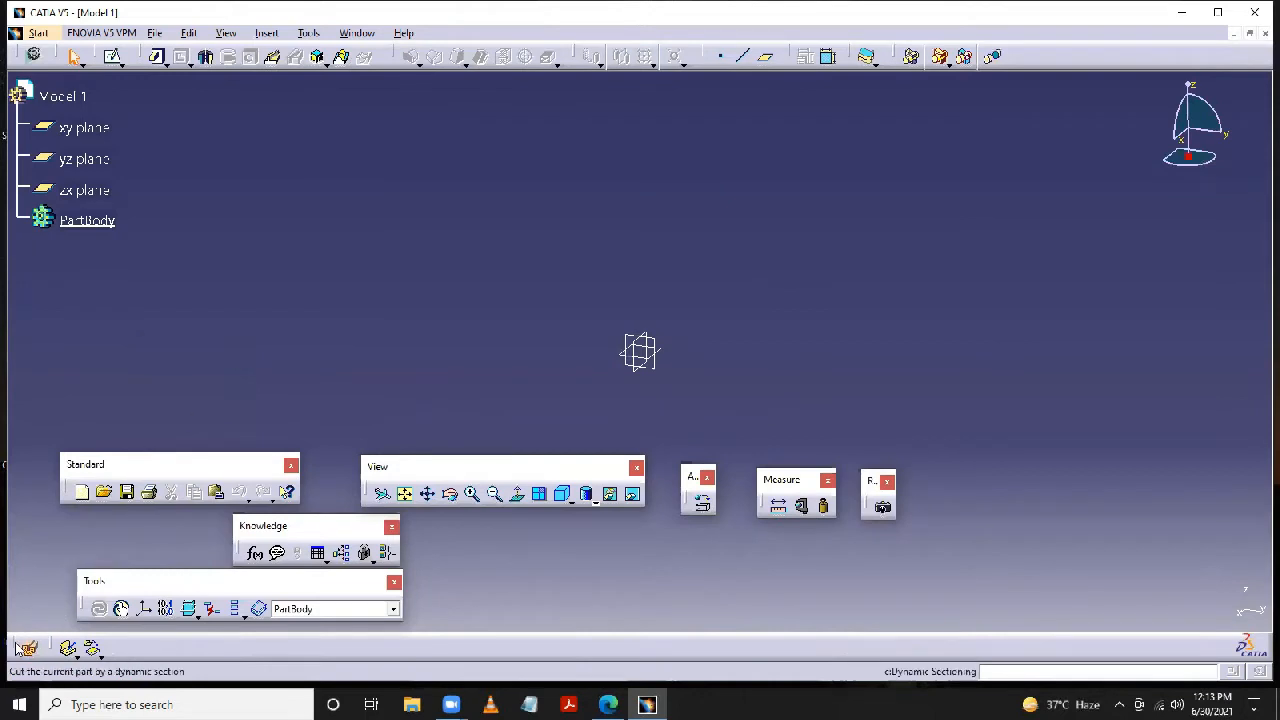
- Undock and close the Dynamic Sectioning toolbar and the last toolbar left in the lower dock
drag(258, 383, 258, 381)
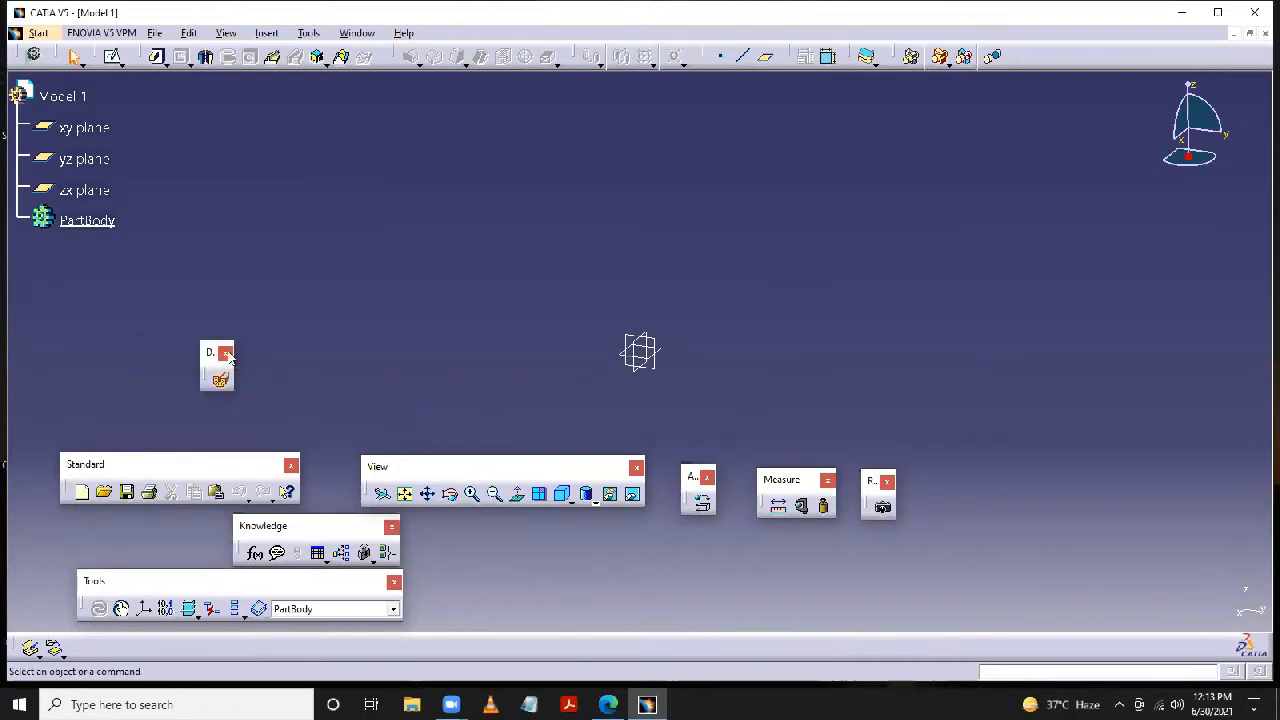
click(231, 349)
drag(18, 650, 165, 401)
click(211, 378)
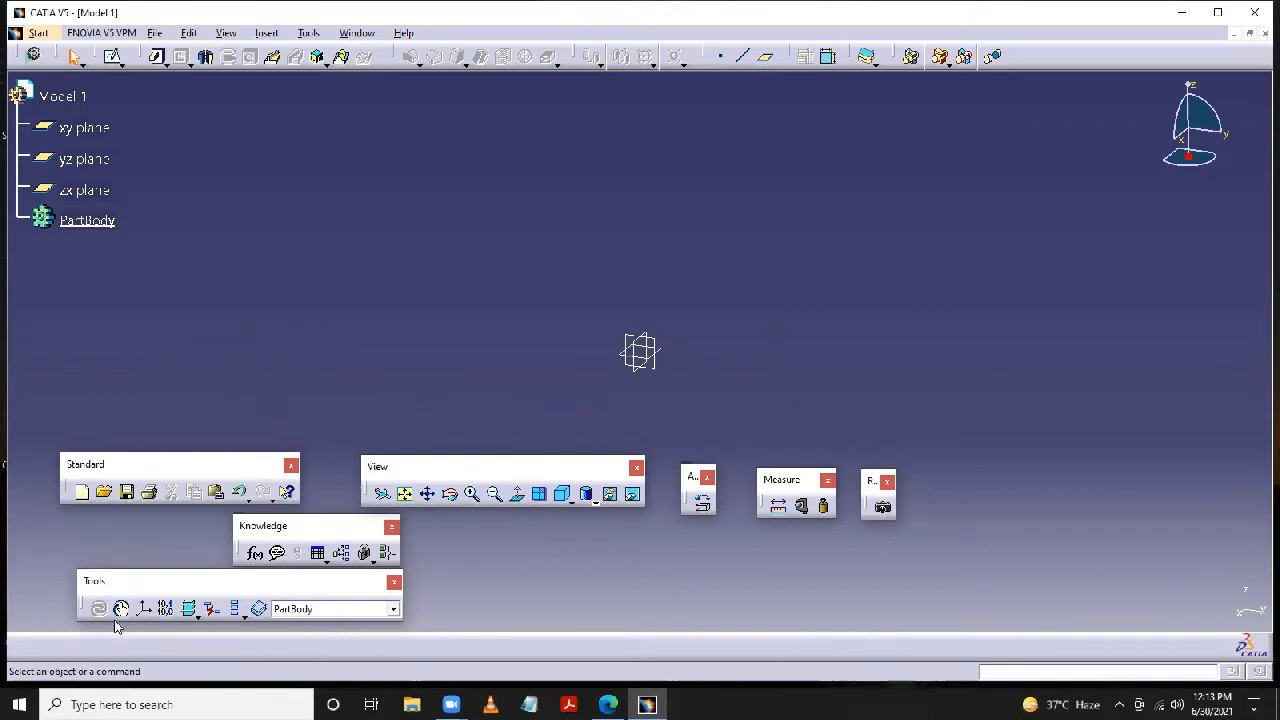
- Dock the floating toolbars in the empty lower row ordered Standard, View, Knowledge, Apply Material, Measure, Render and Tools
drag(110, 628, 112, 640)
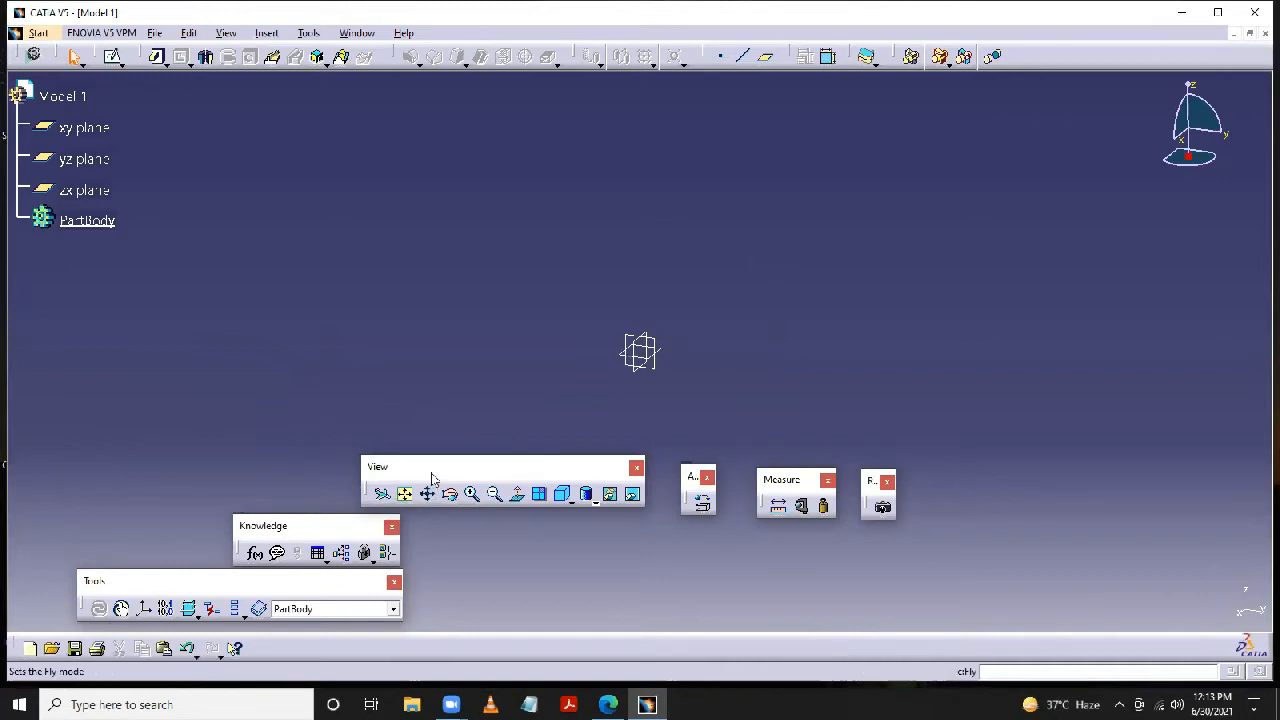
drag(441, 539, 328, 640)
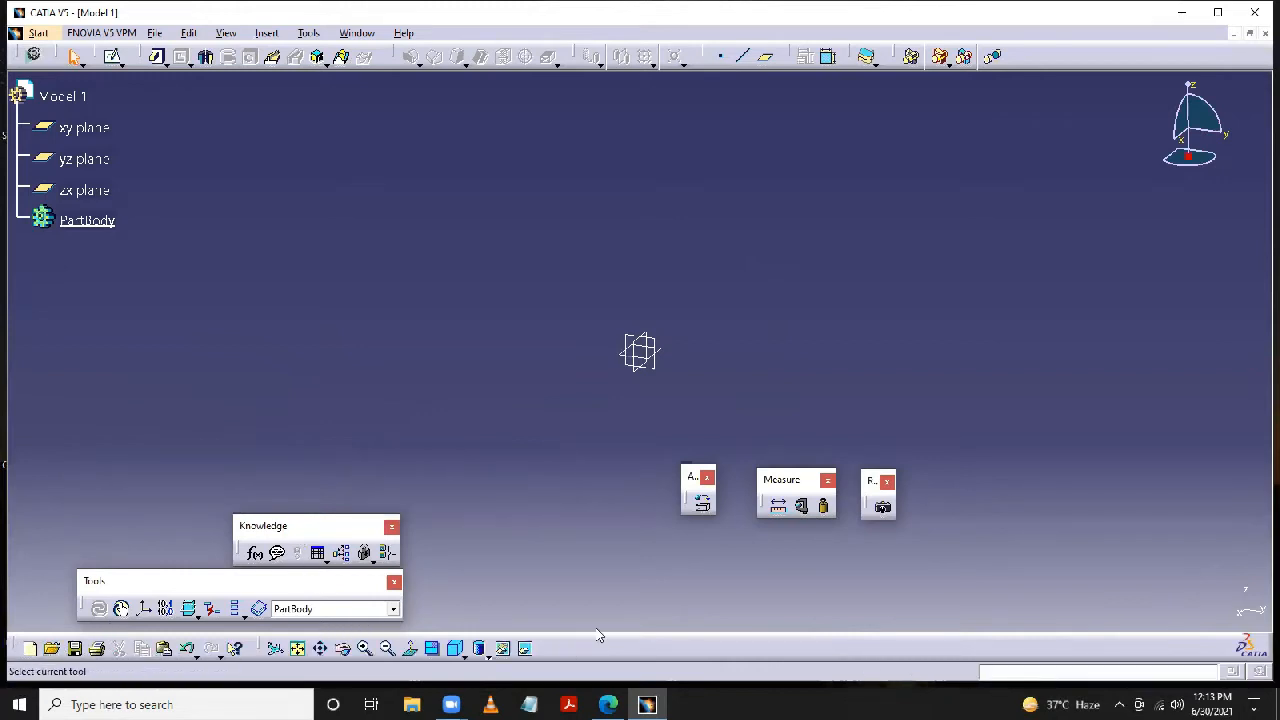
drag(598, 636, 598, 642)
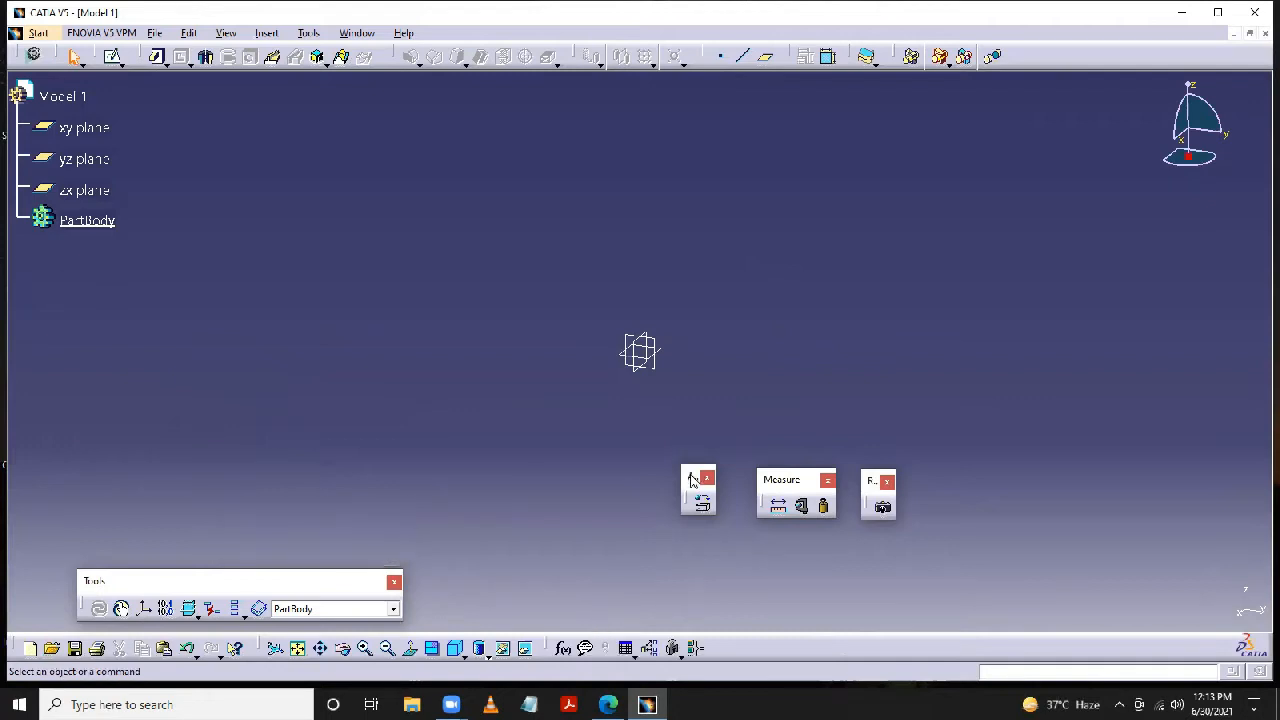
drag(692, 480, 722, 640)
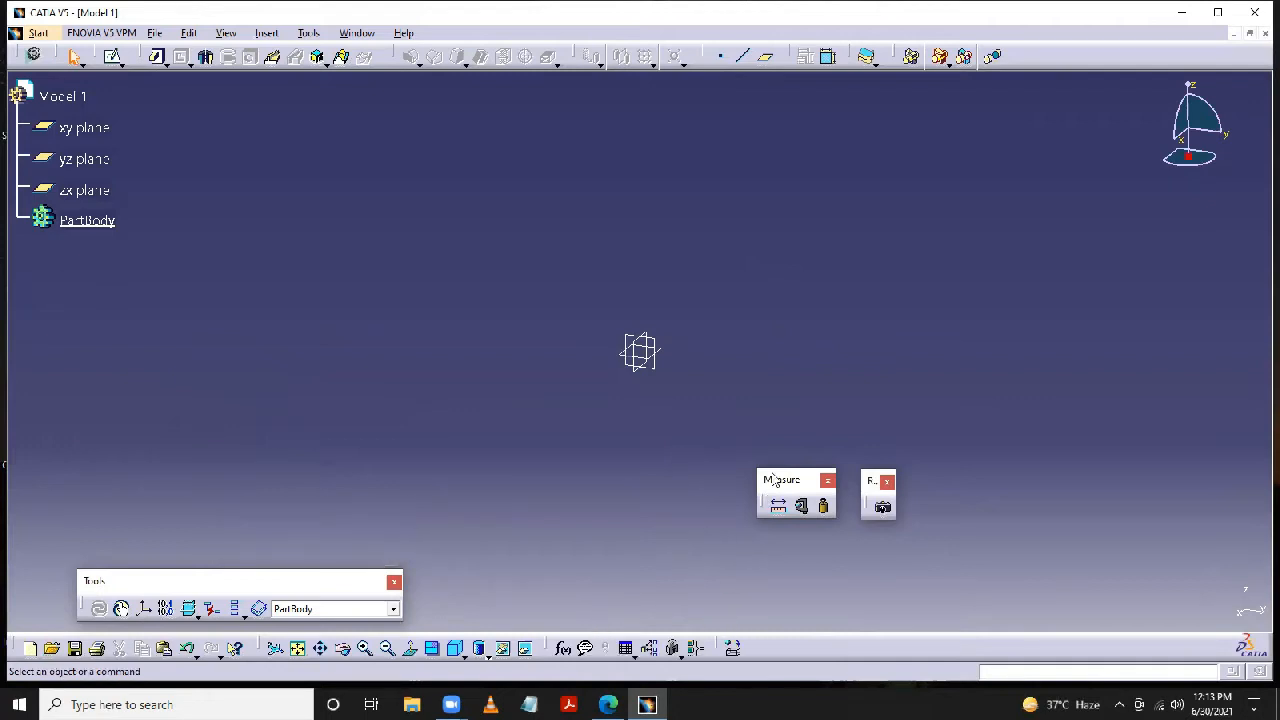
drag(774, 480, 775, 645)
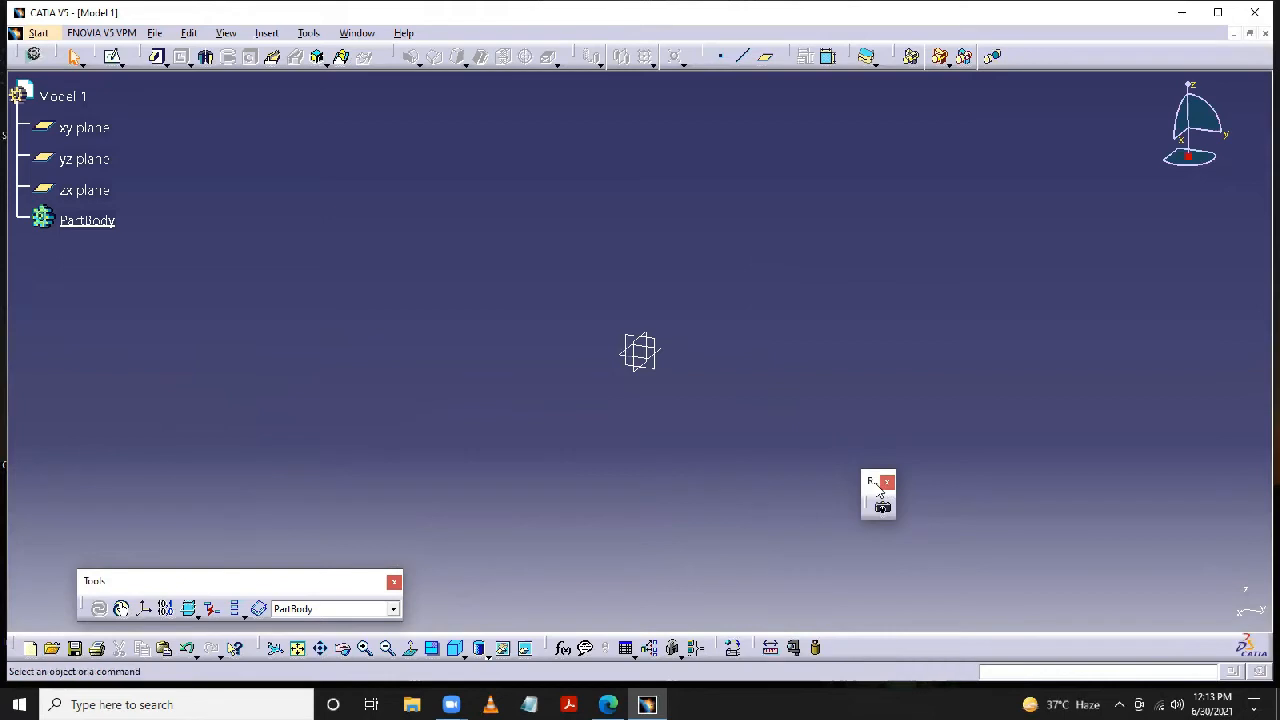
drag(865, 600, 840, 635)
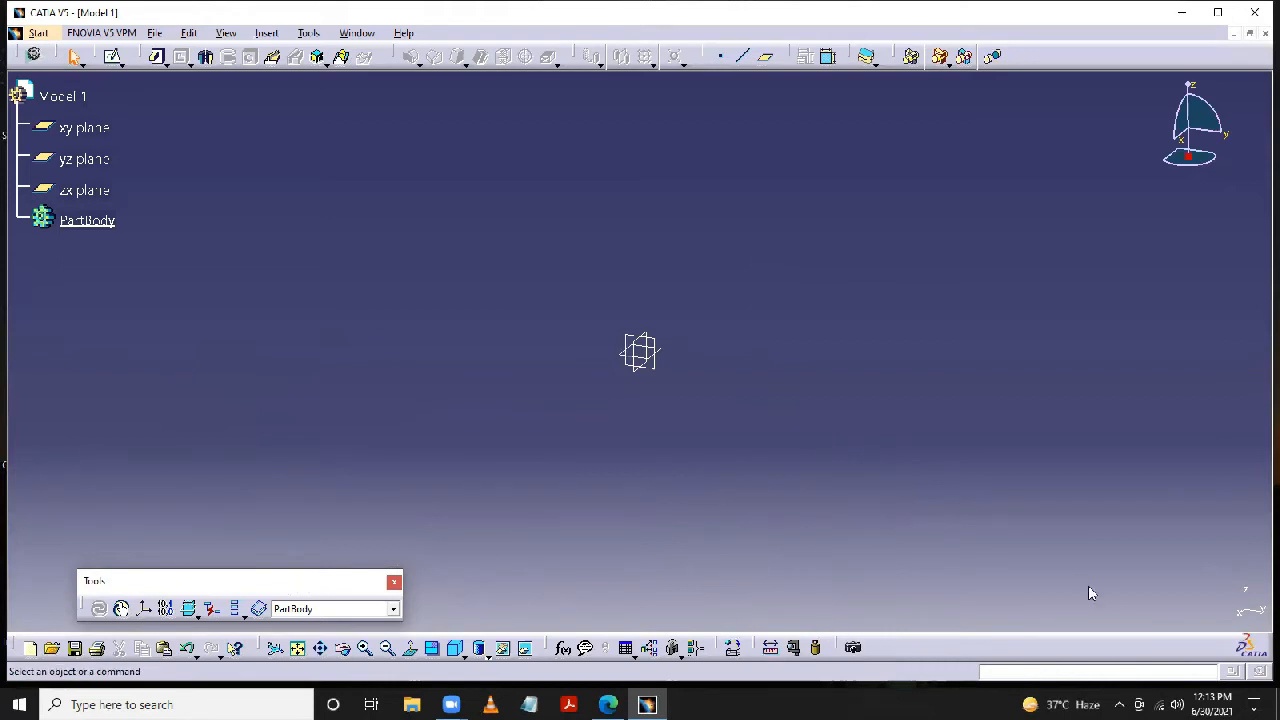
drag(1076, 626, 1075, 625)
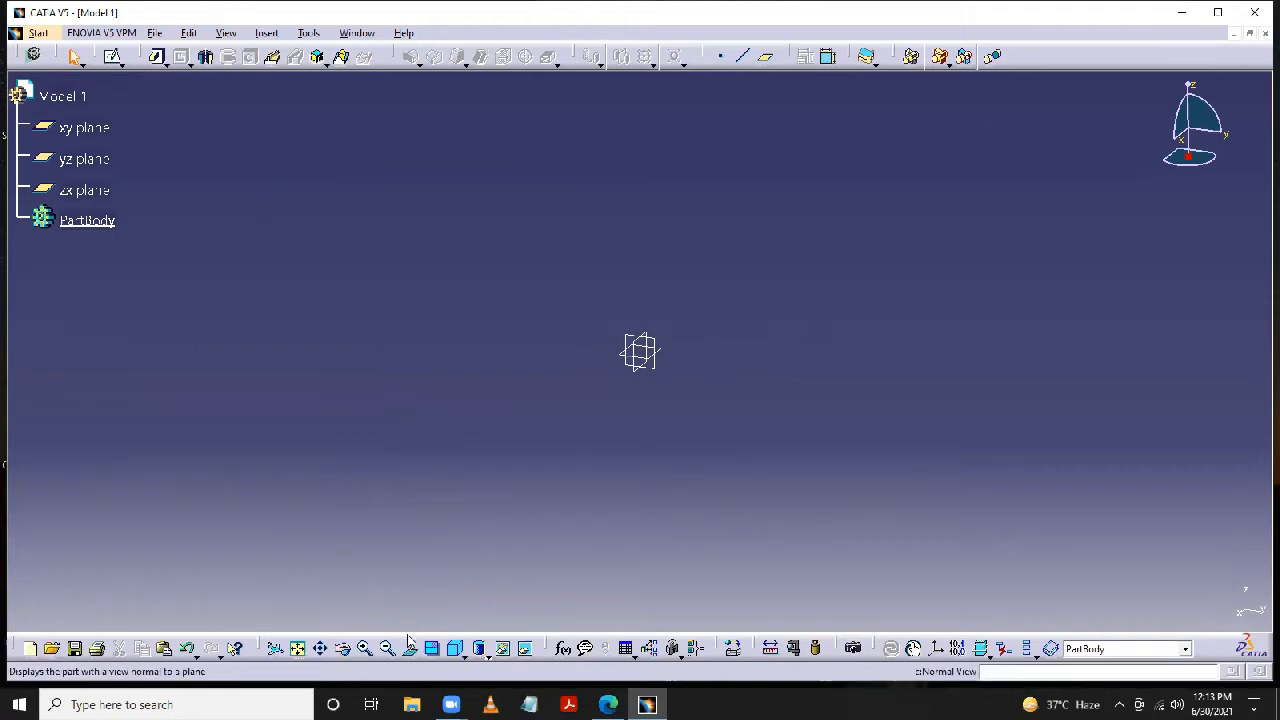
- Enable Lock Toolbar Position in the Customize options and close the dialog
click(314, 35)
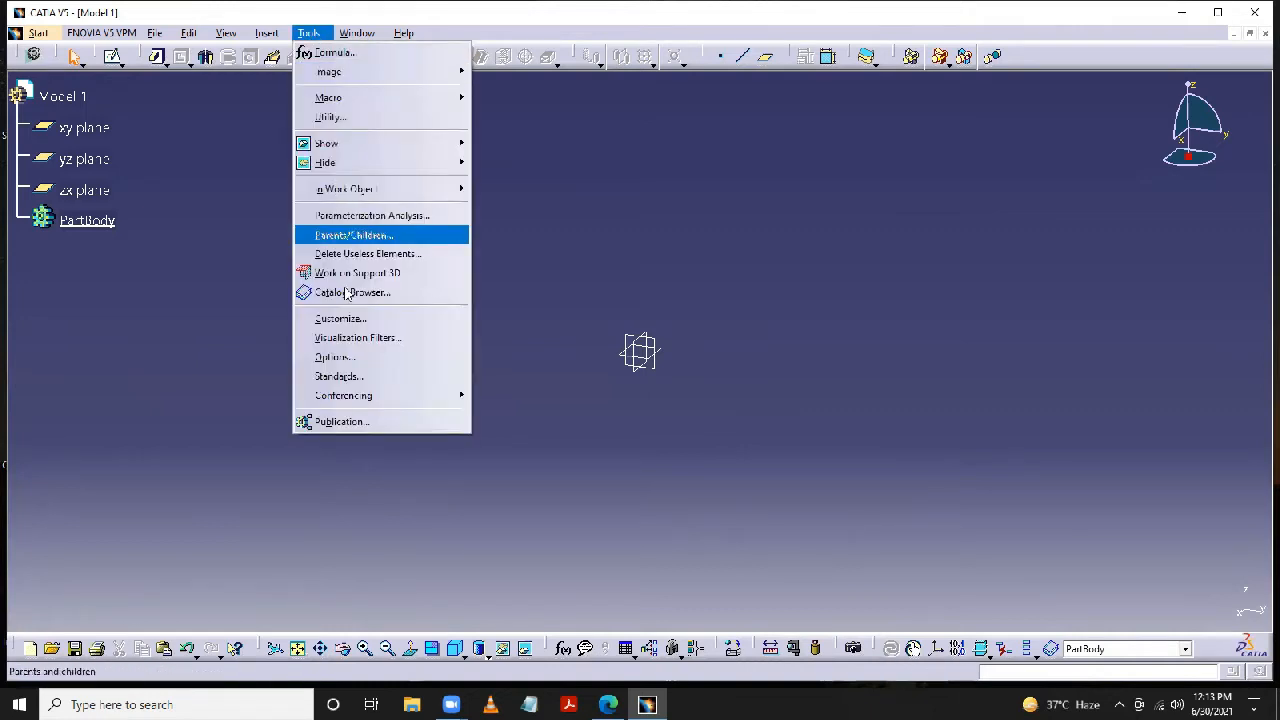
click(342, 318)
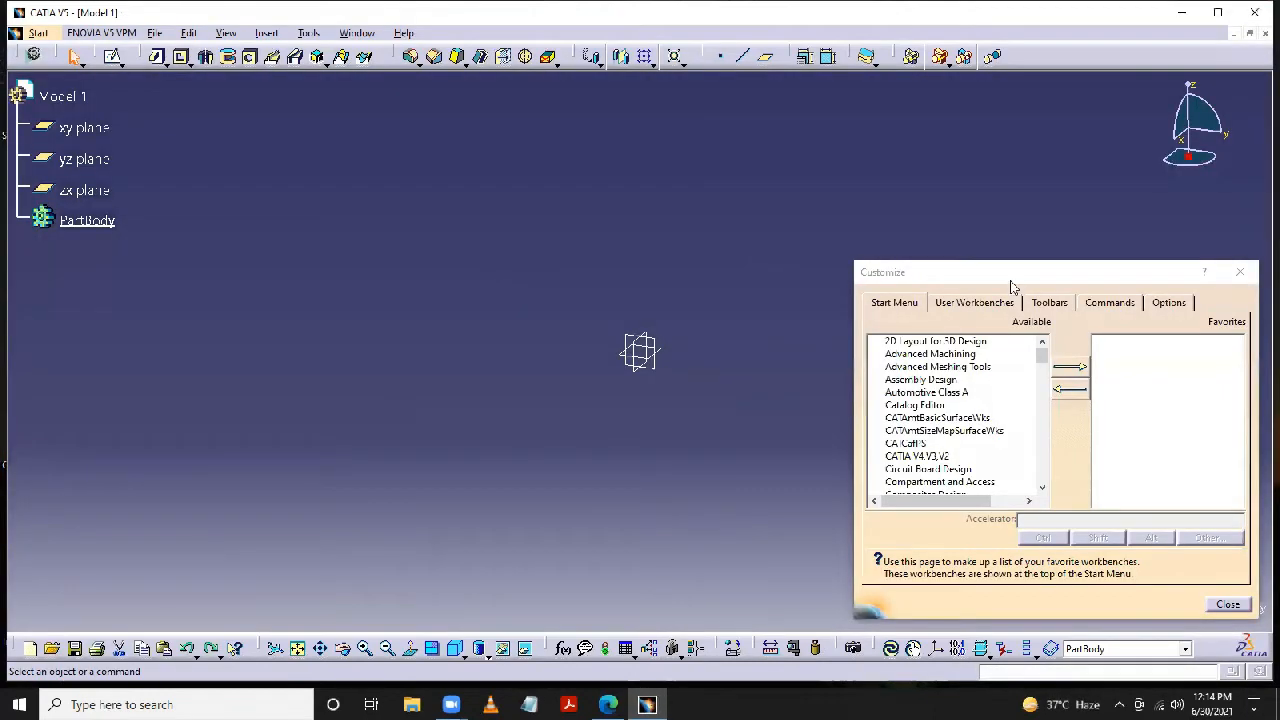
drag(1008, 277, 930, 185)
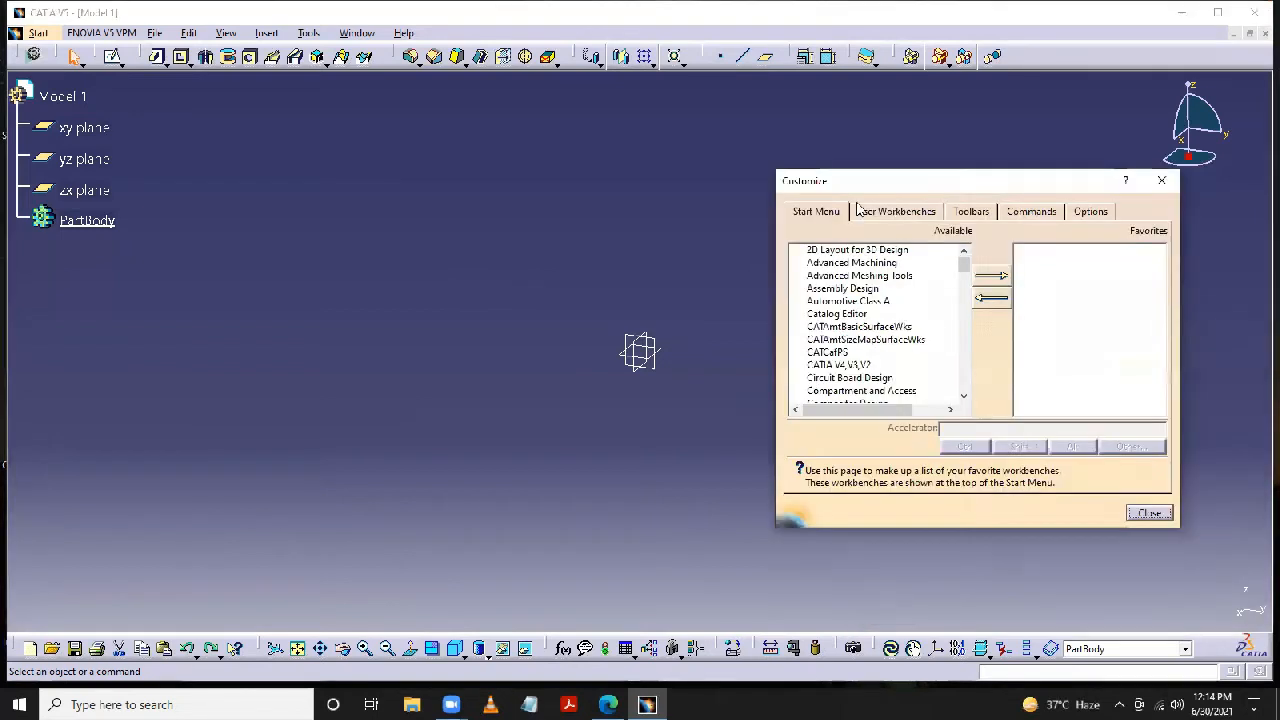
click(1080, 214)
click(862, 459)
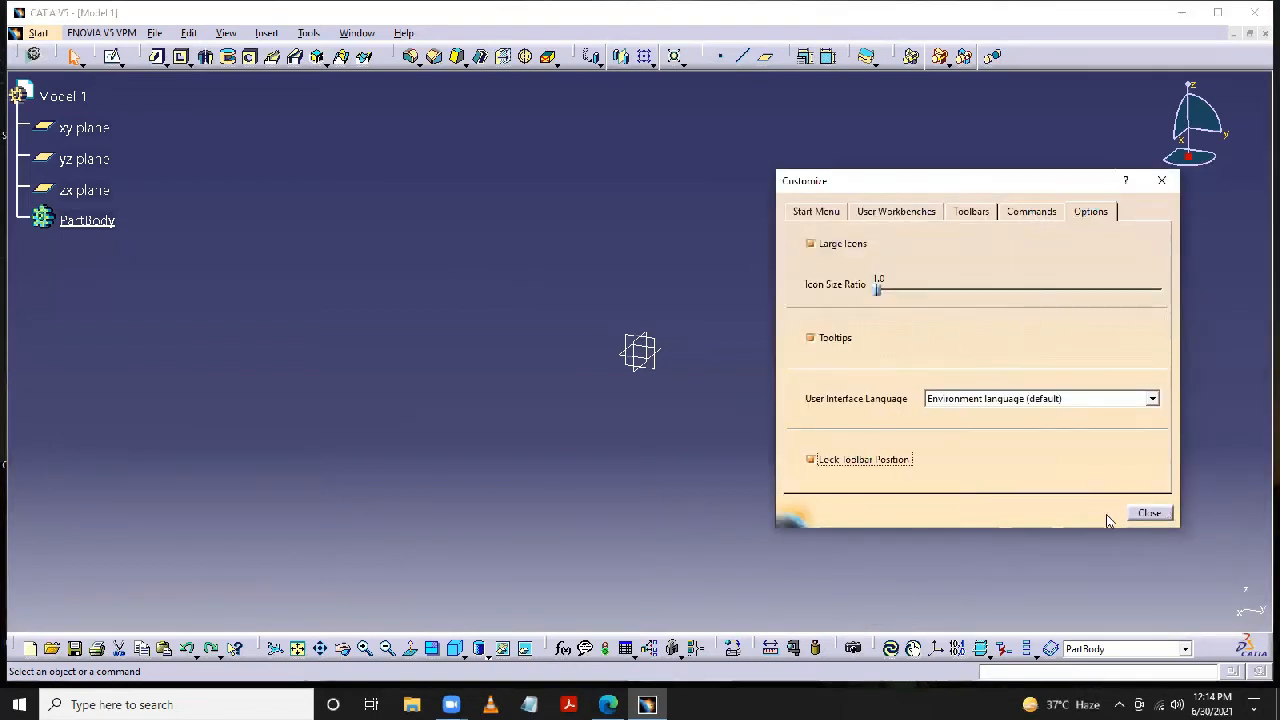
click(1148, 513)
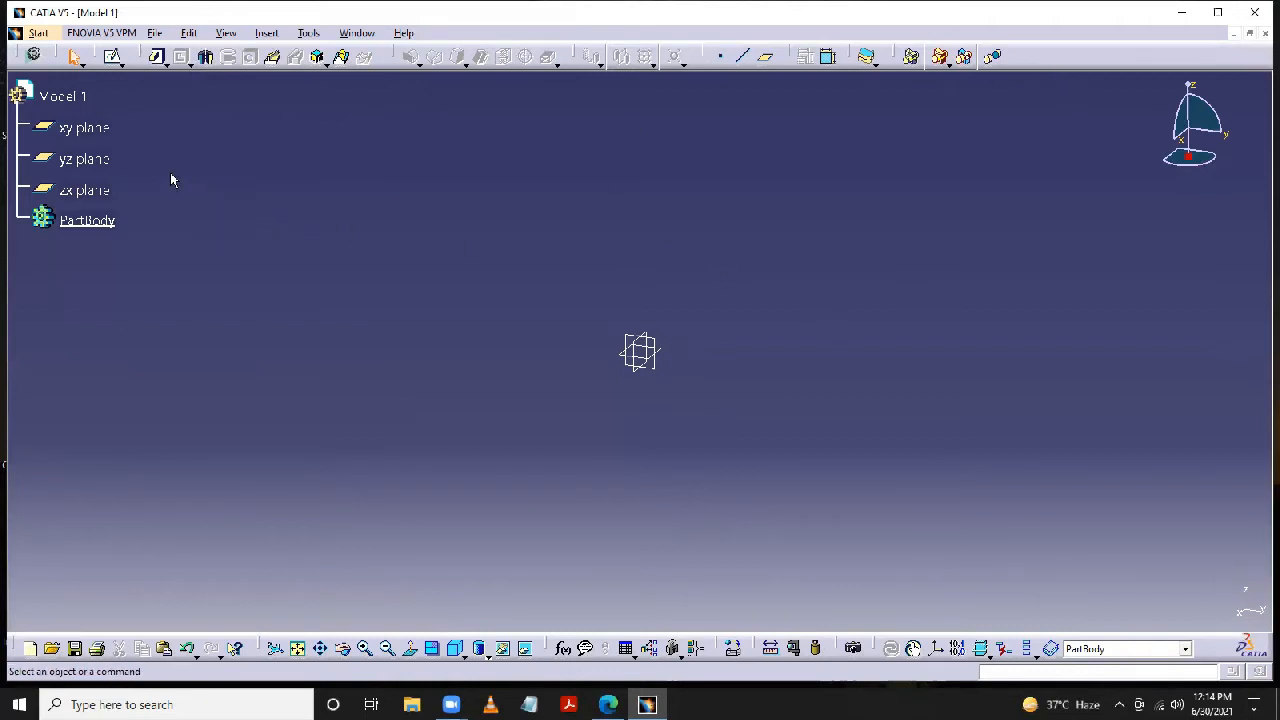
- Start a sketch on the xy plane and draw a centered rectangle about 140 by 84 mm on the origin
click(95, 128)
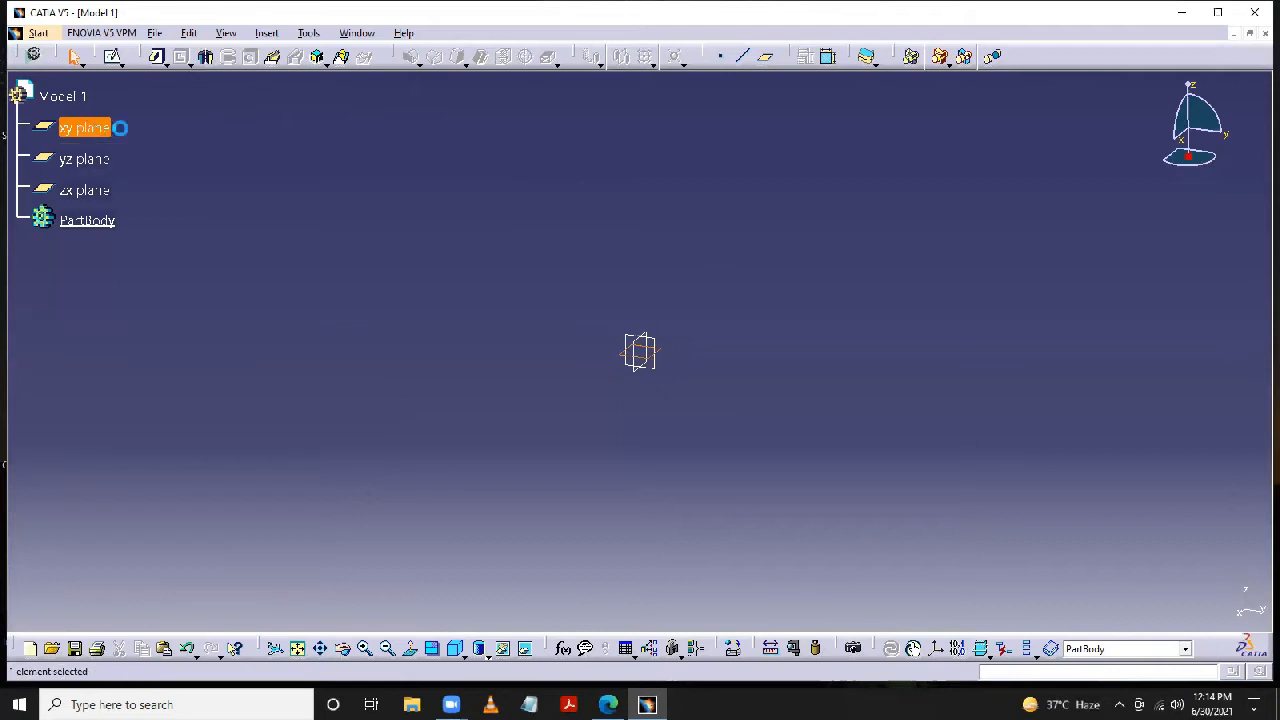
click(115, 58)
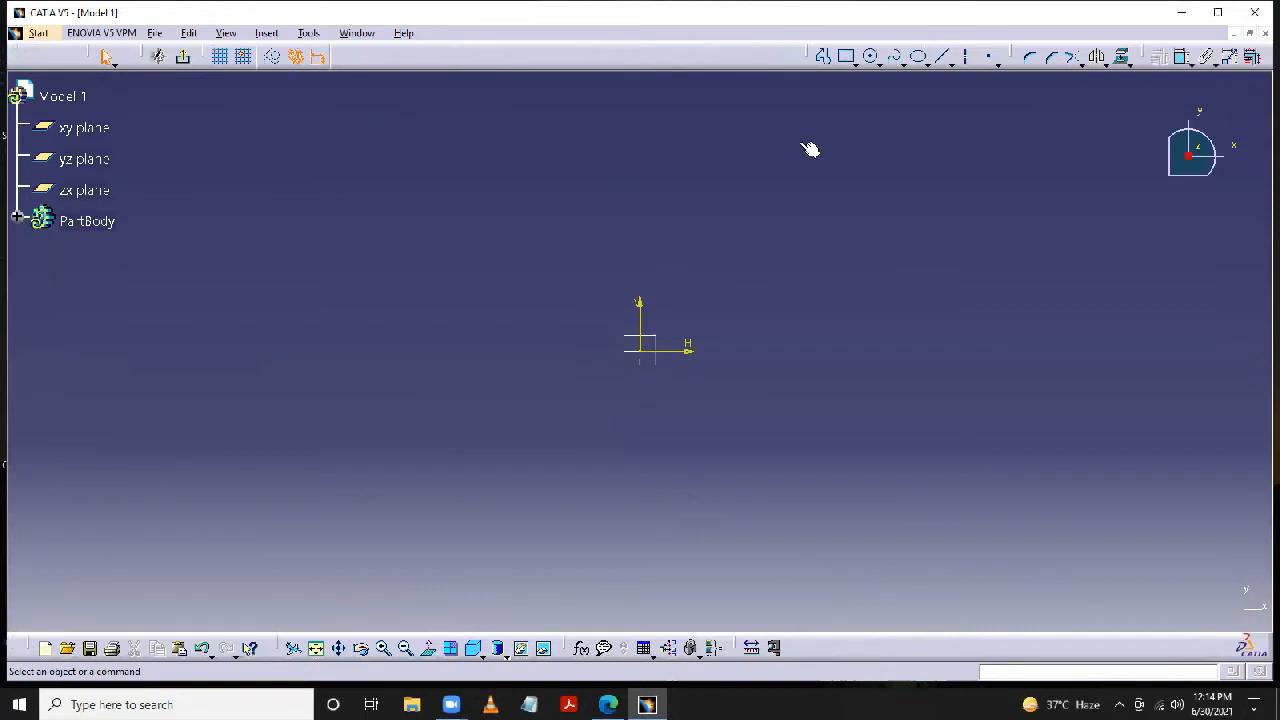
click(855, 62)
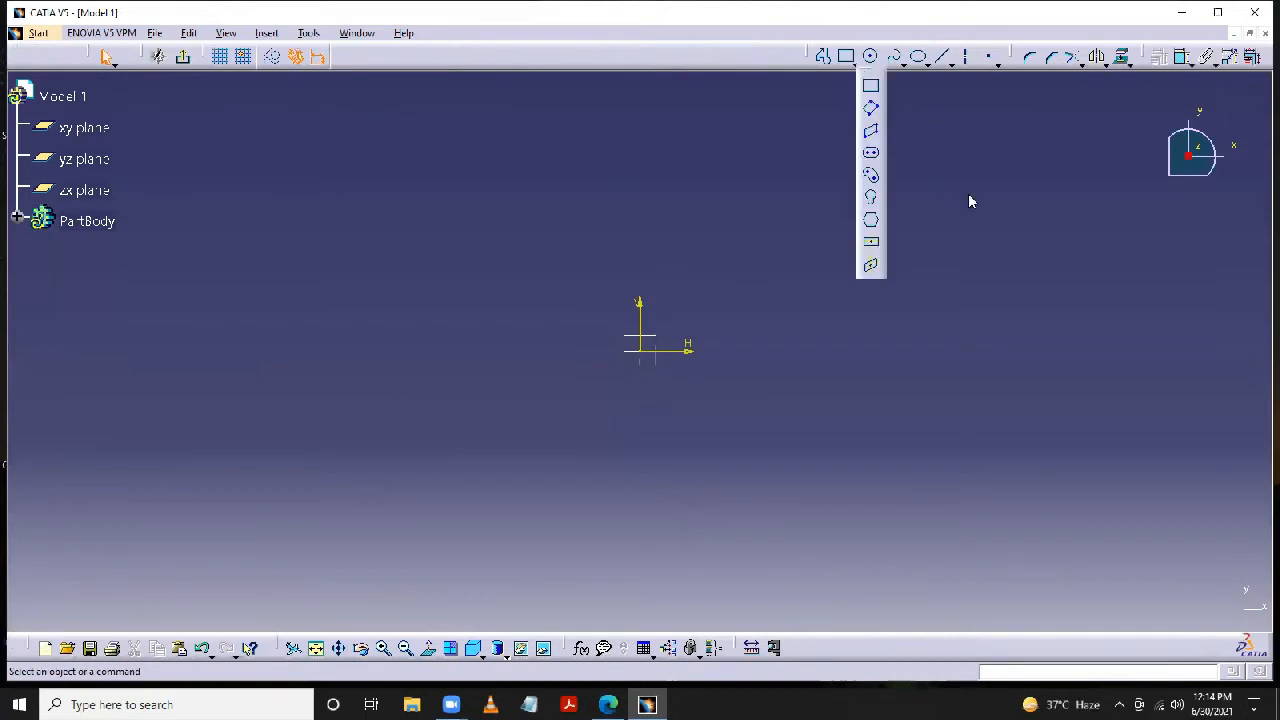
click(872, 248)
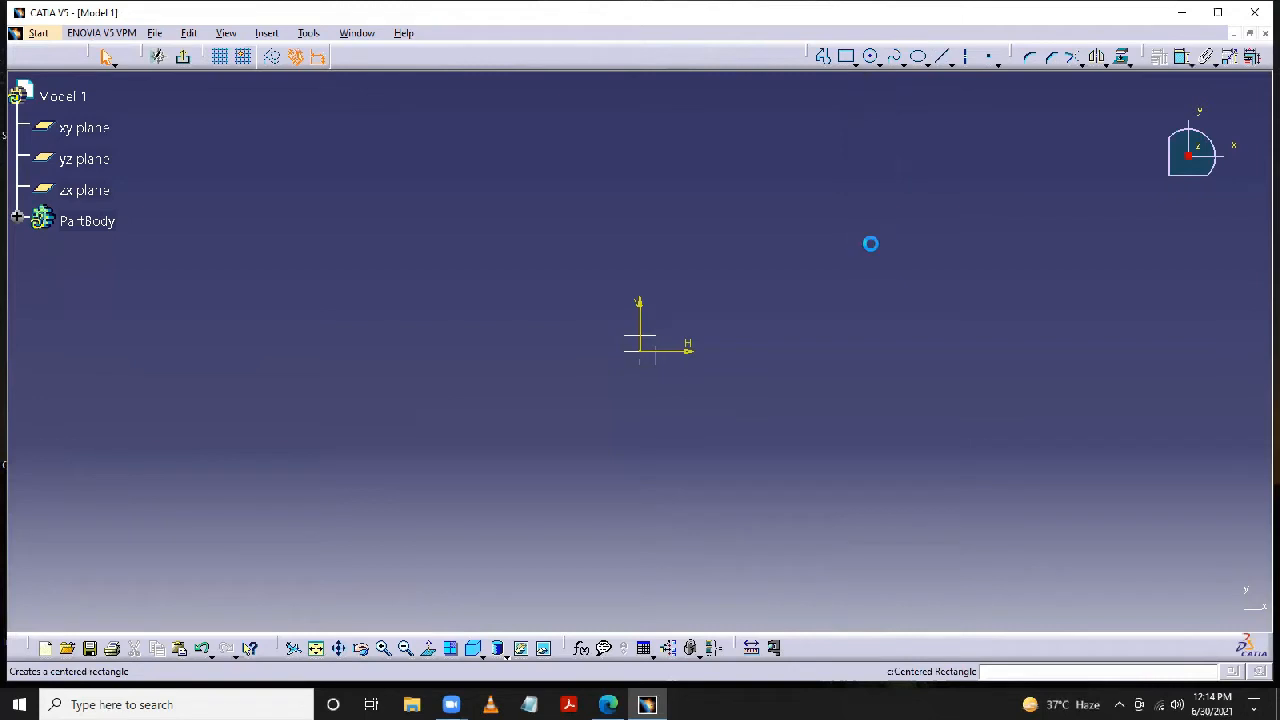
click(645, 354)
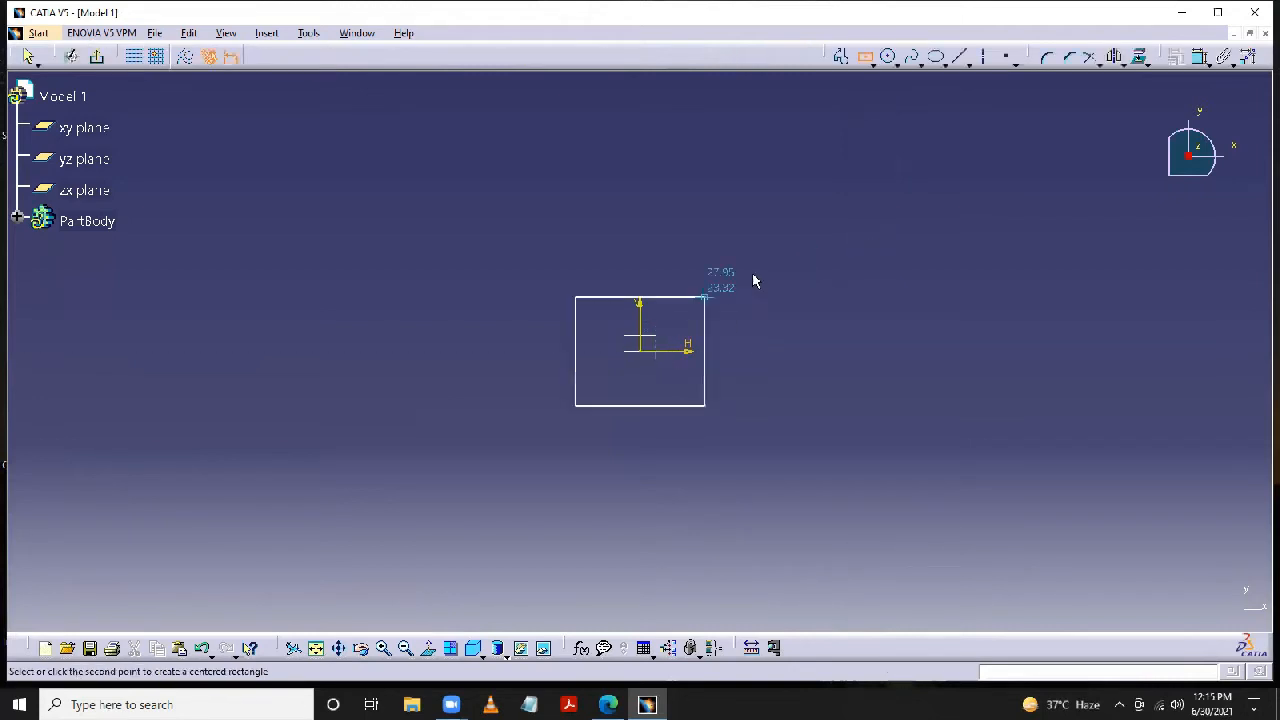
click(801, 255)
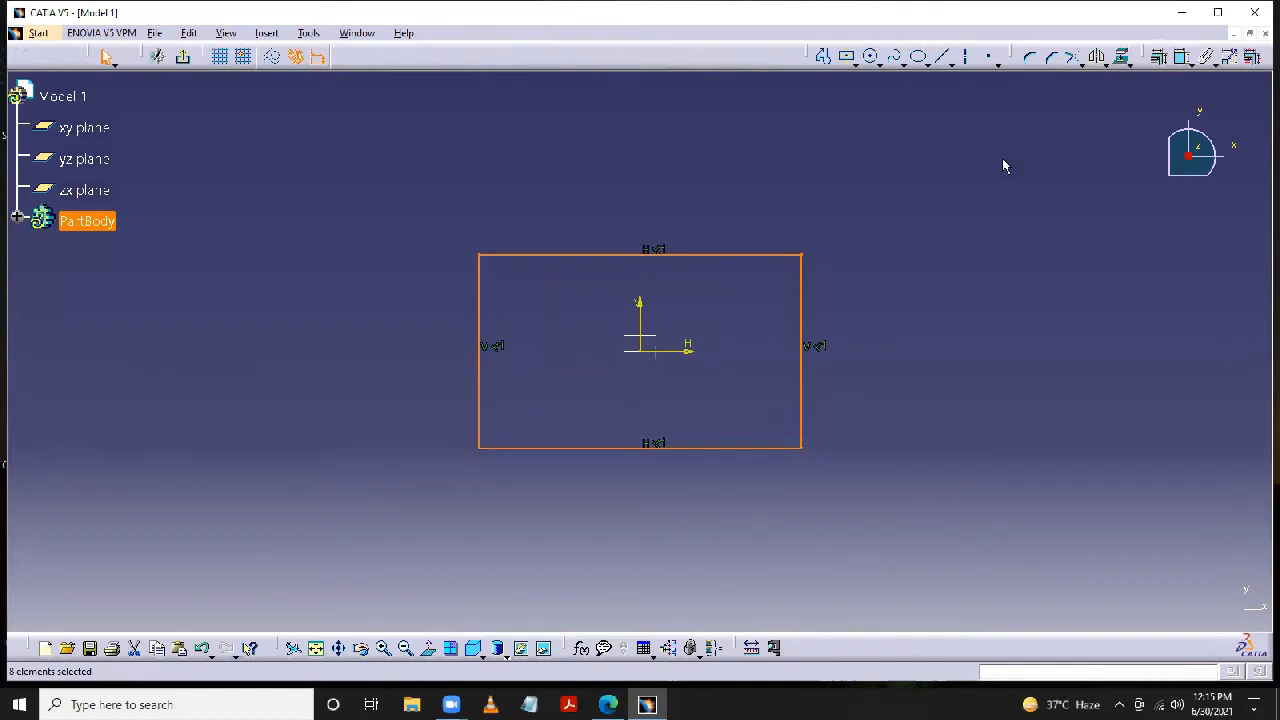
- Add a length constraint to the rectangle's upper edge and set it to 200 mm
click(1180, 56)
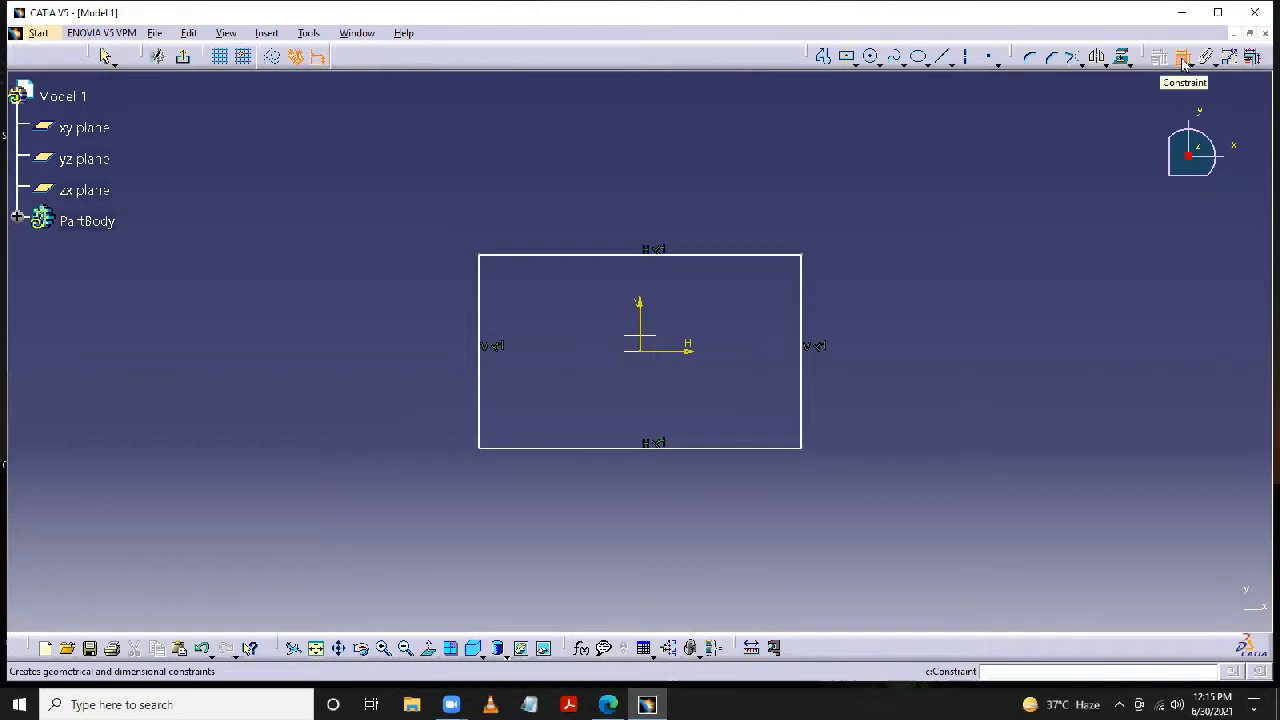
click(731, 255)
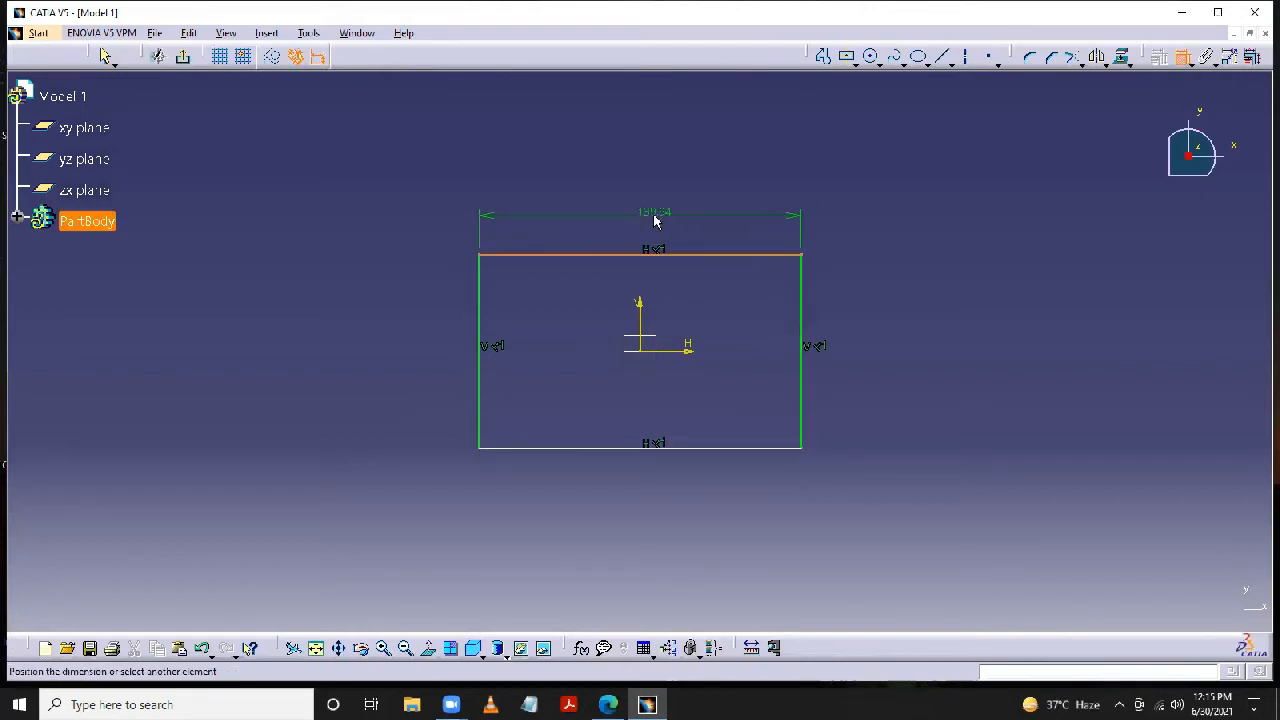
click(654, 205)
double_click(654, 211)
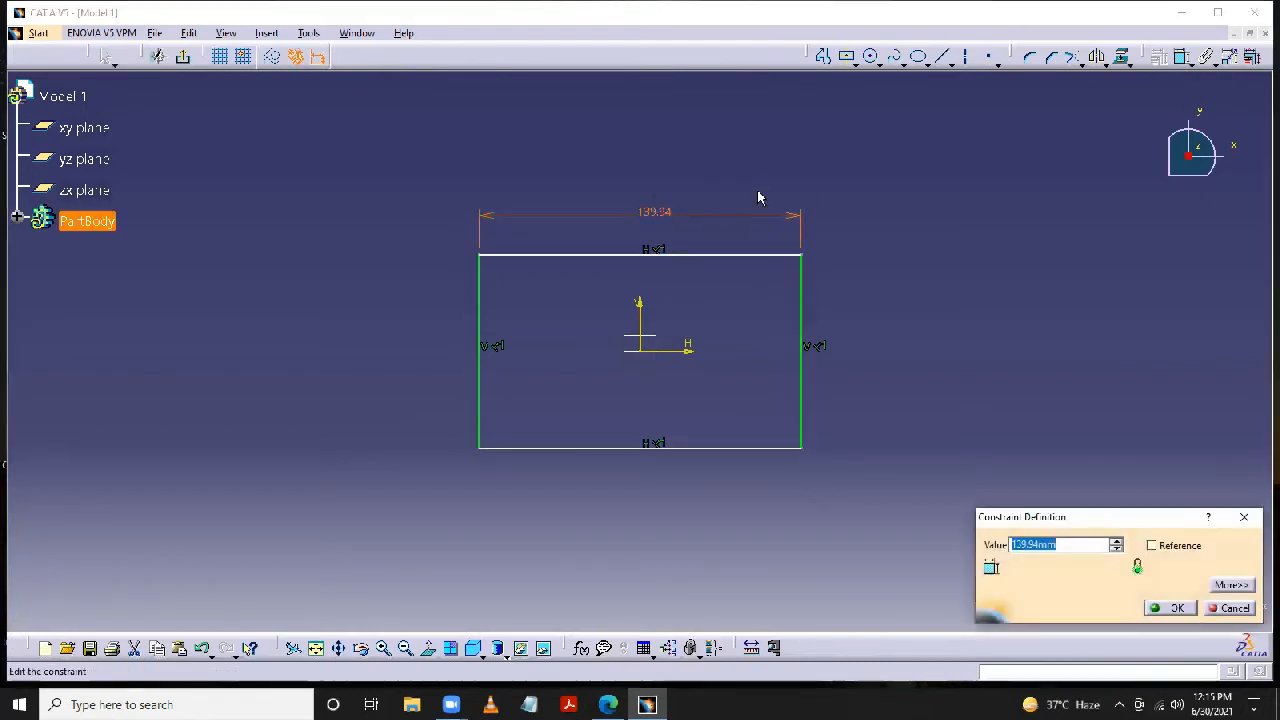
text(200)
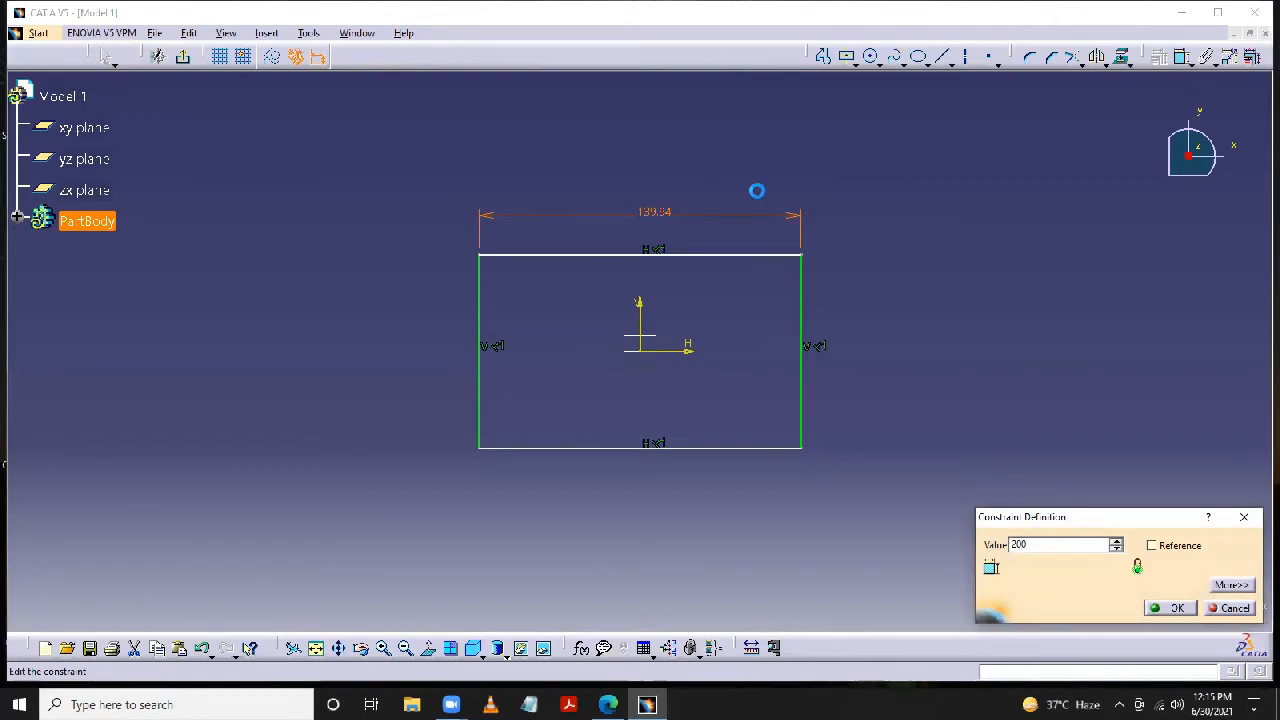
key(Return)
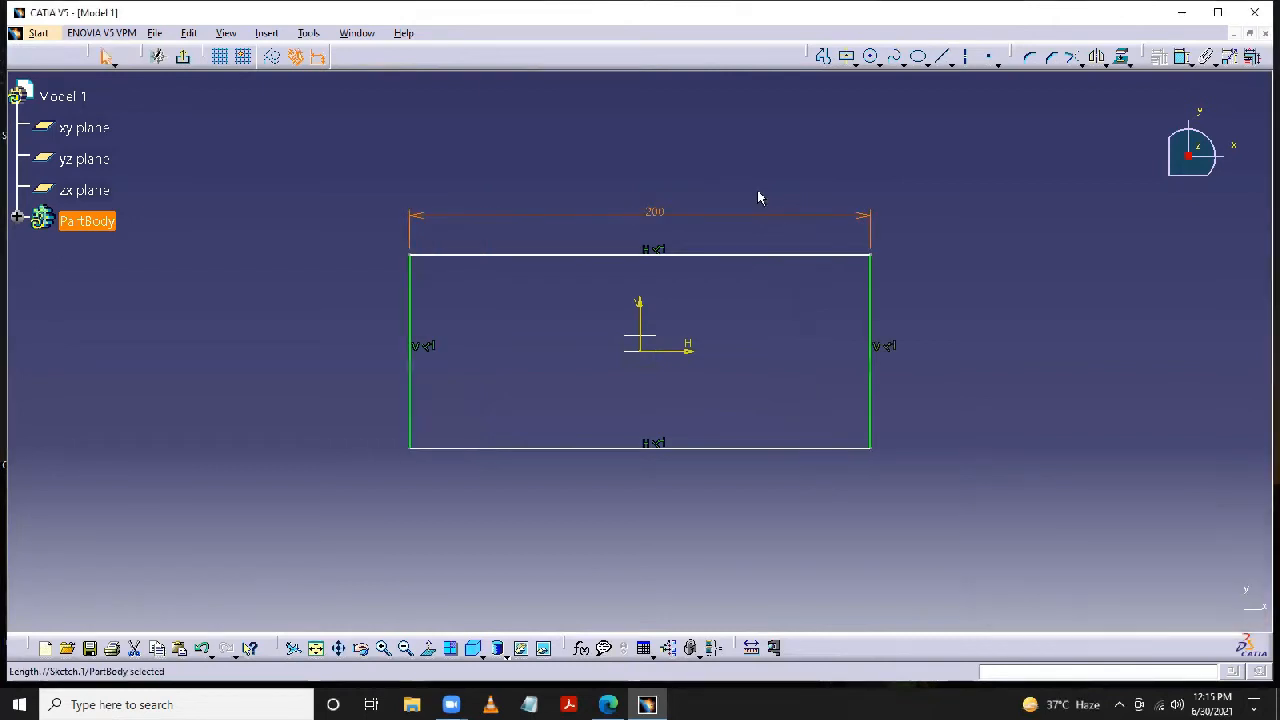
- Constrain the rectangle's vertical side to 120 mm and exit the sketch
click(1181, 58)
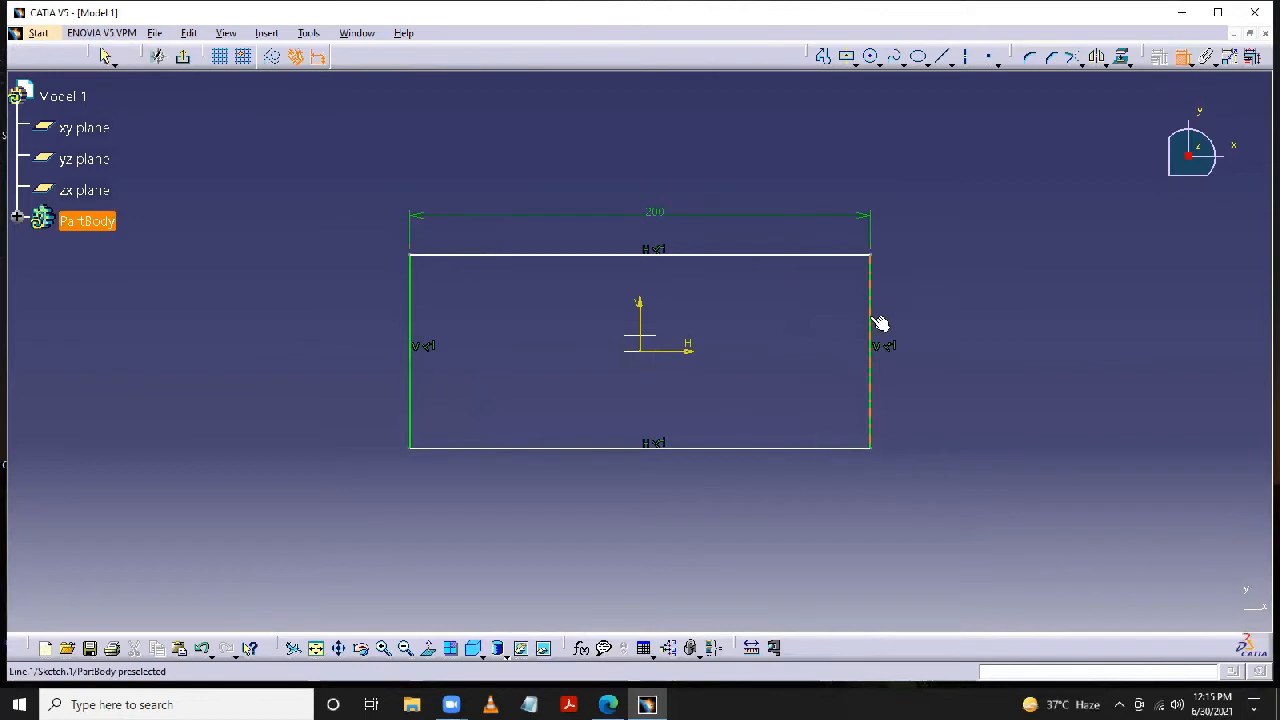
click(872, 325)
double_click(930, 335)
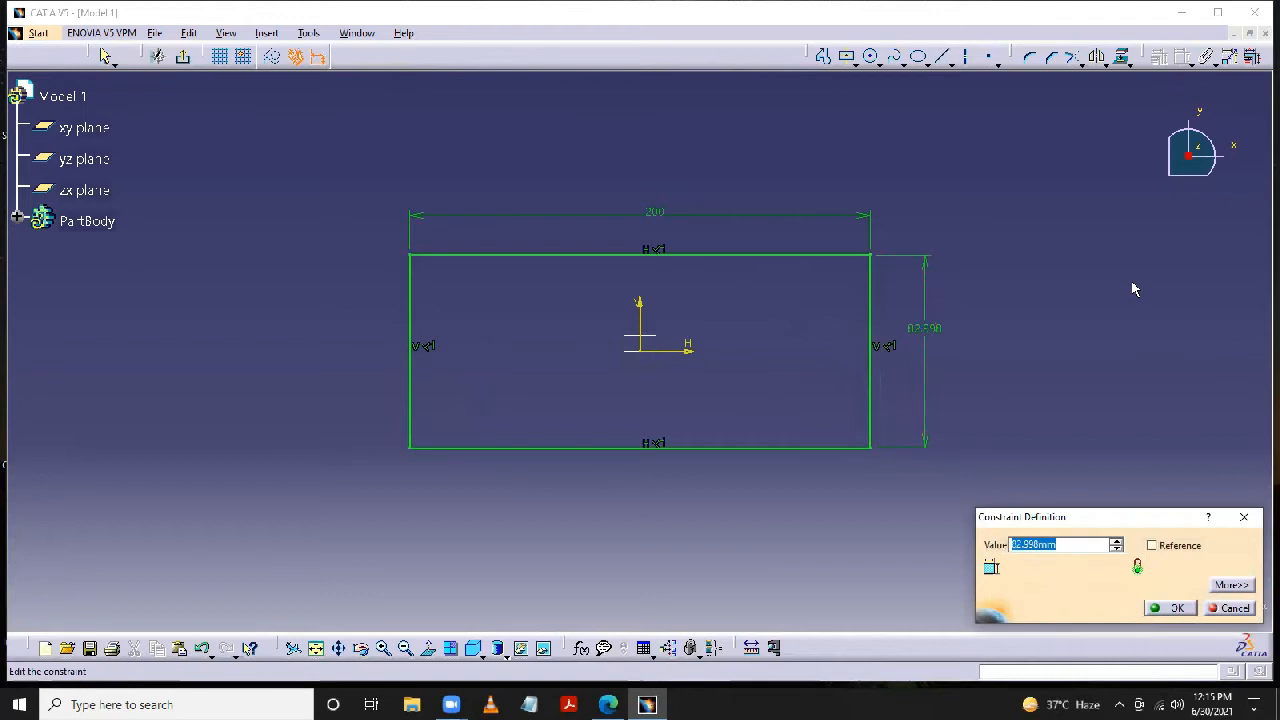
text(120)
key(Return)
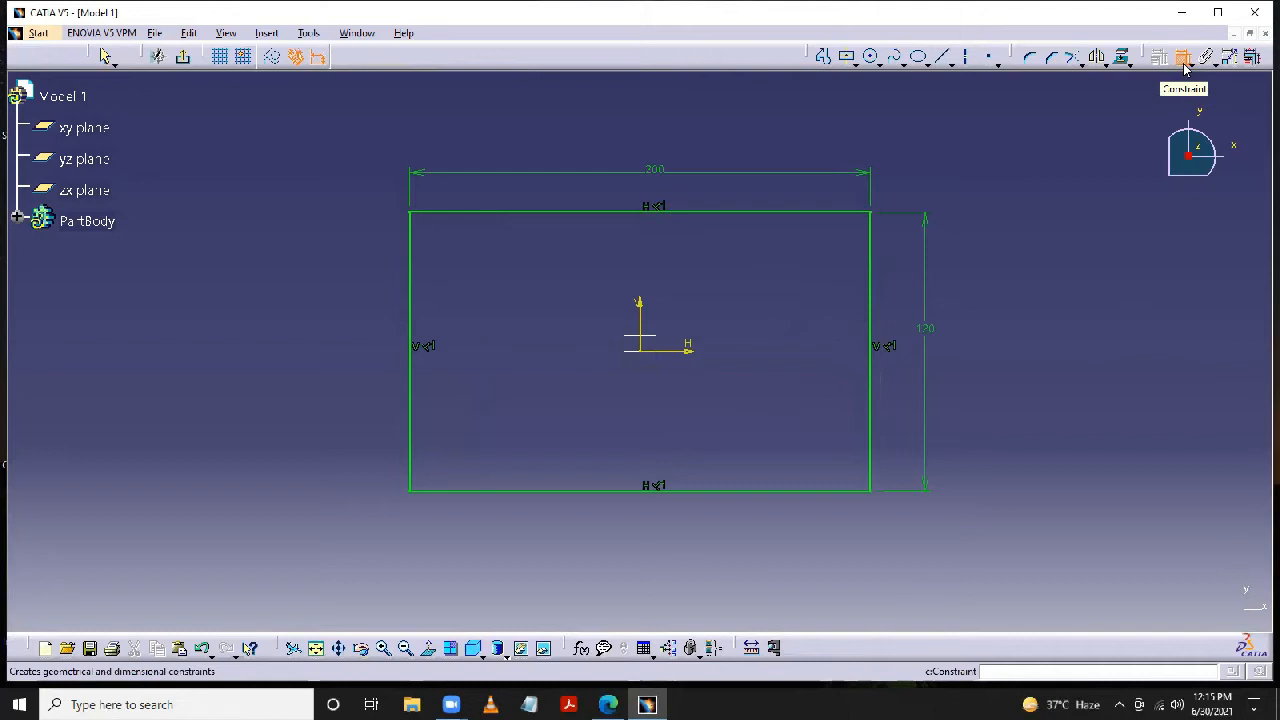
click(185, 60)
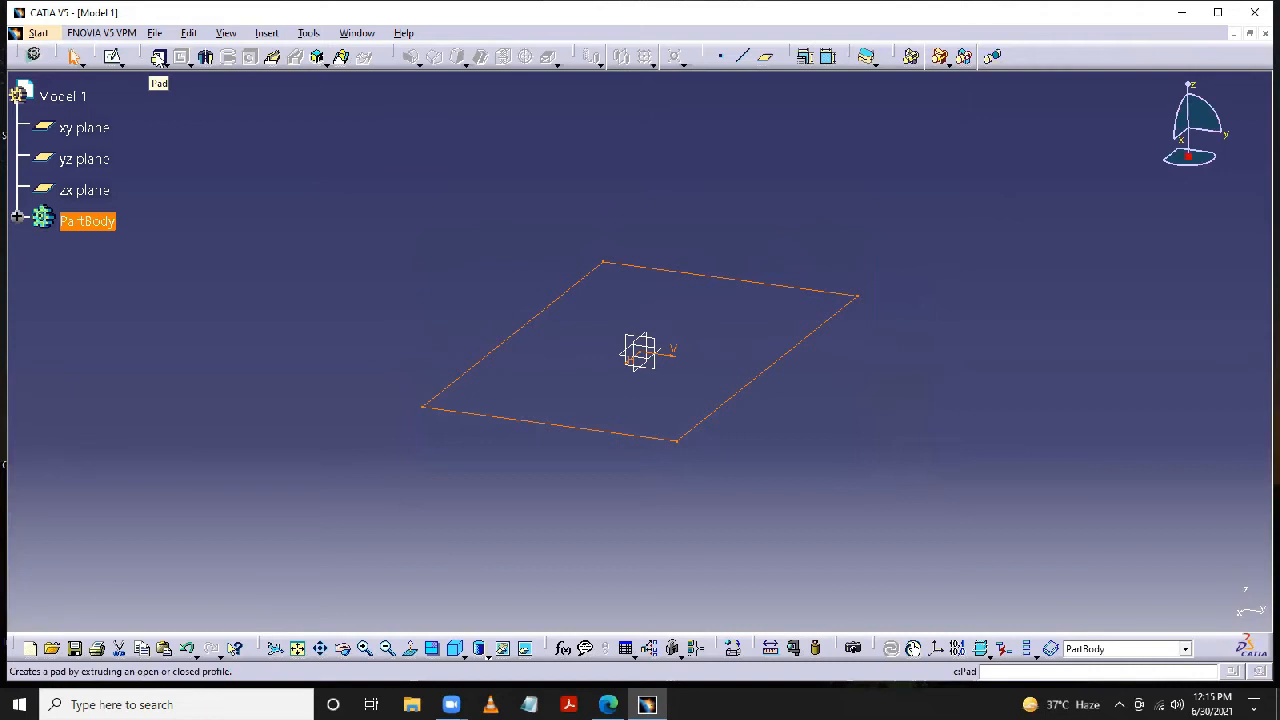
- Pad the rectangle sketch with the Dimension limit type and a length of 30 mm
click(159, 57)
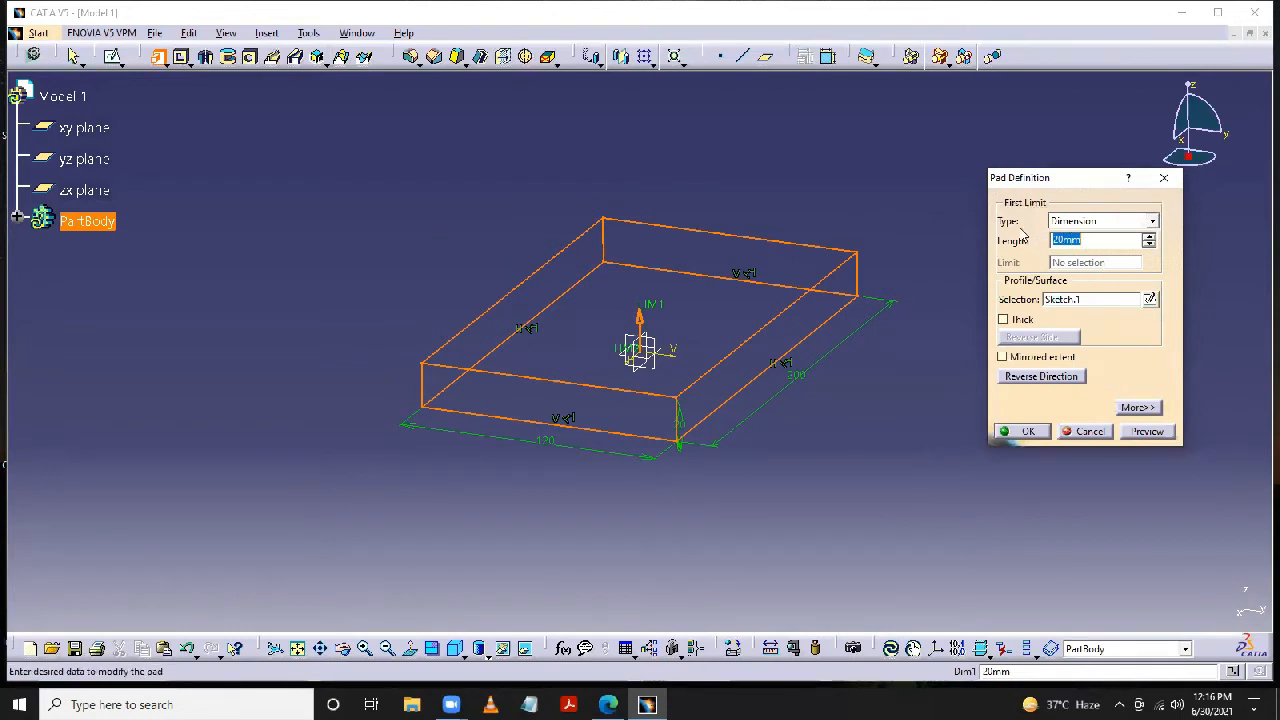
click(1152, 221)
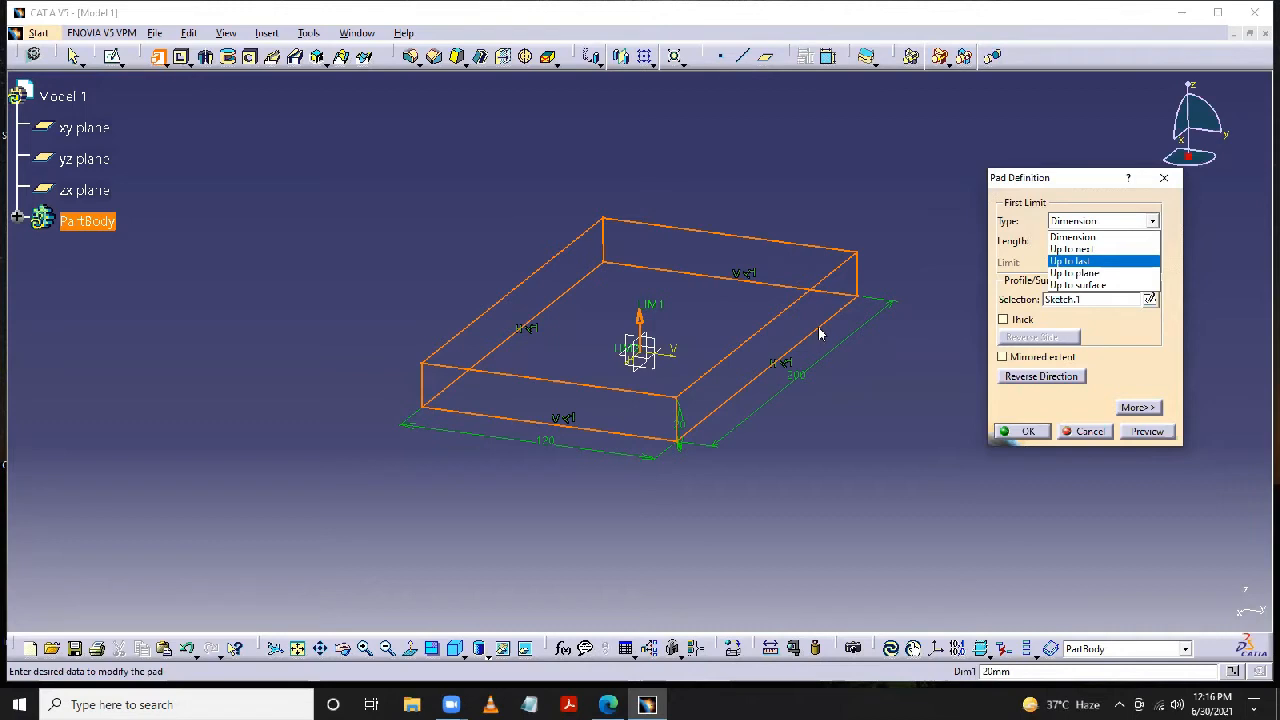
click(1060, 242)
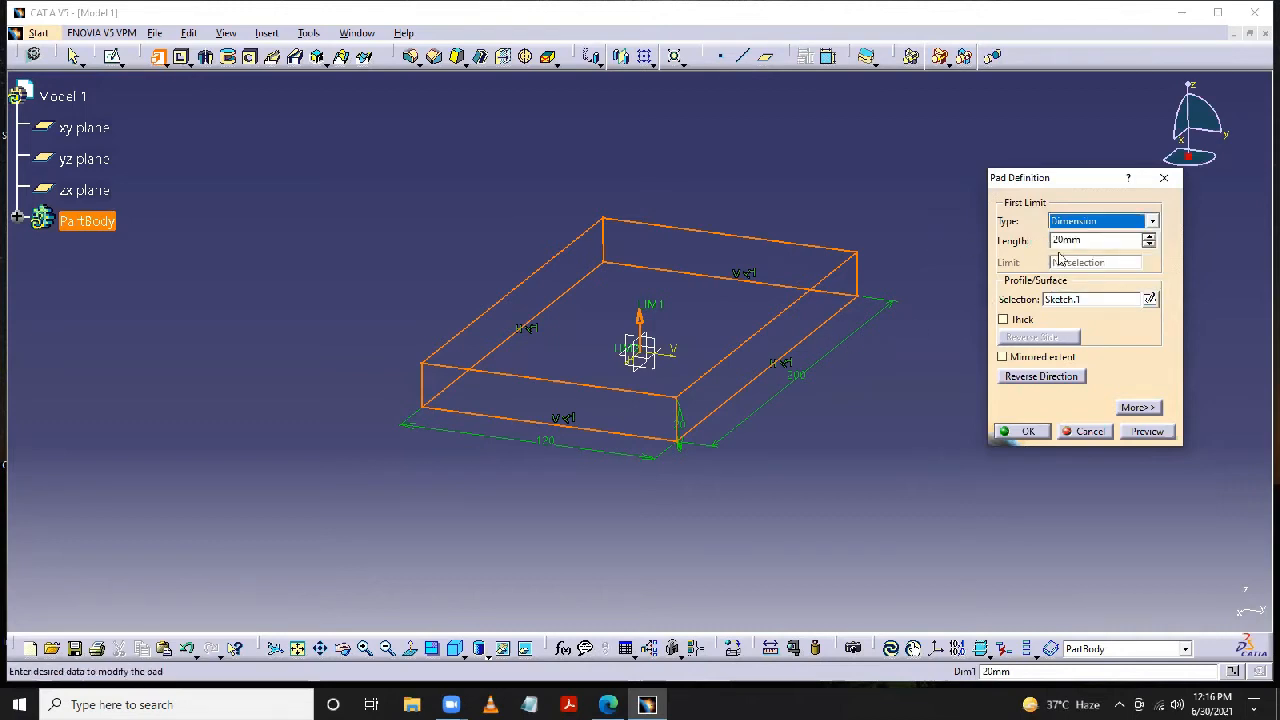
double_click(1093, 241)
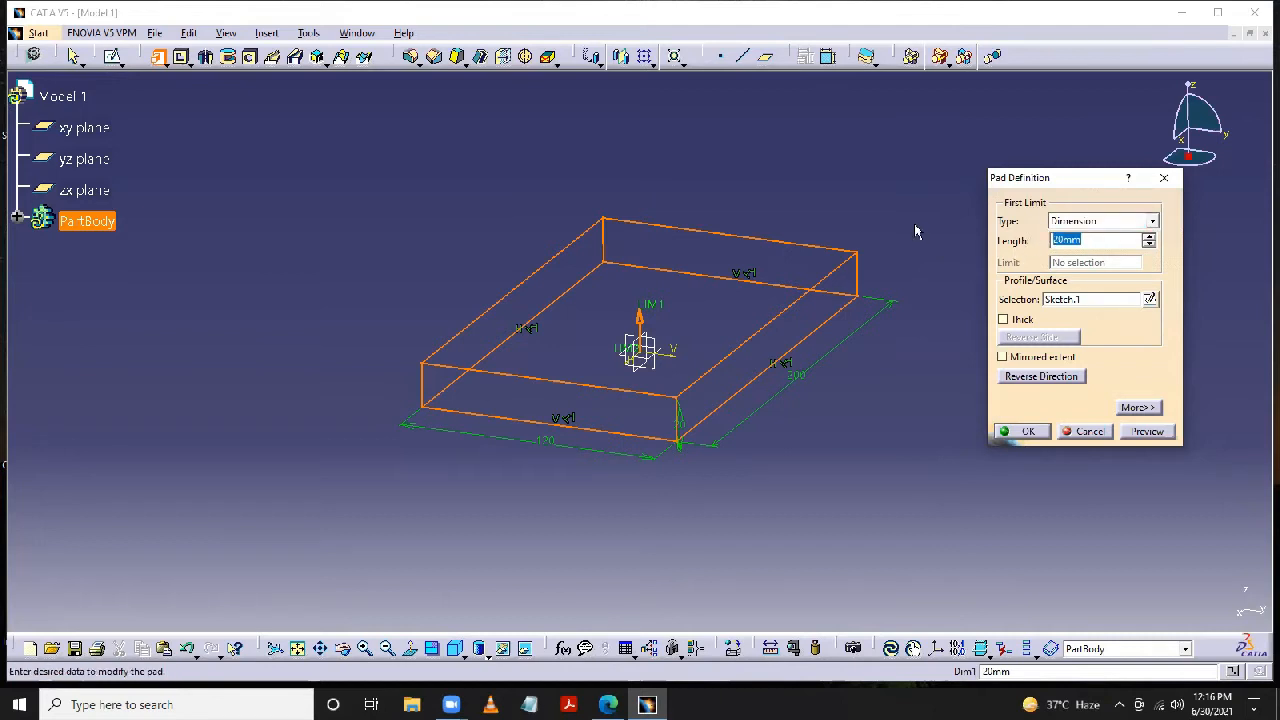
text(30)
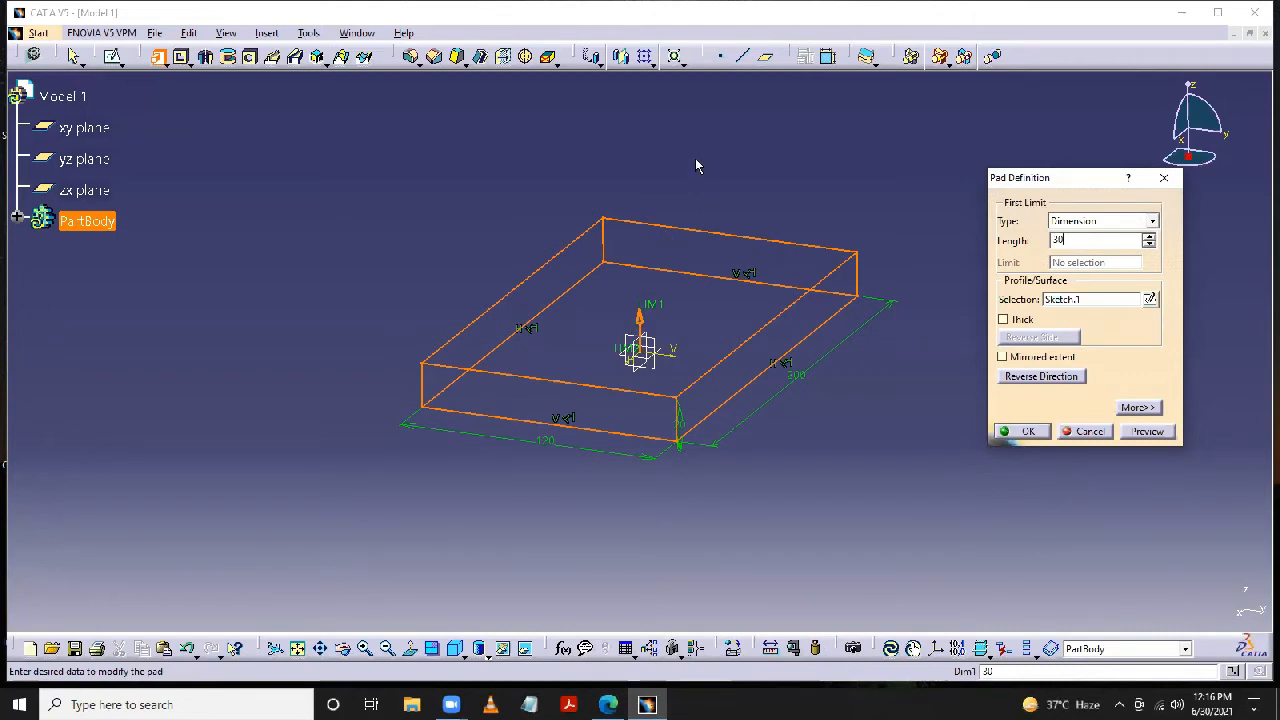
click(903, 397)
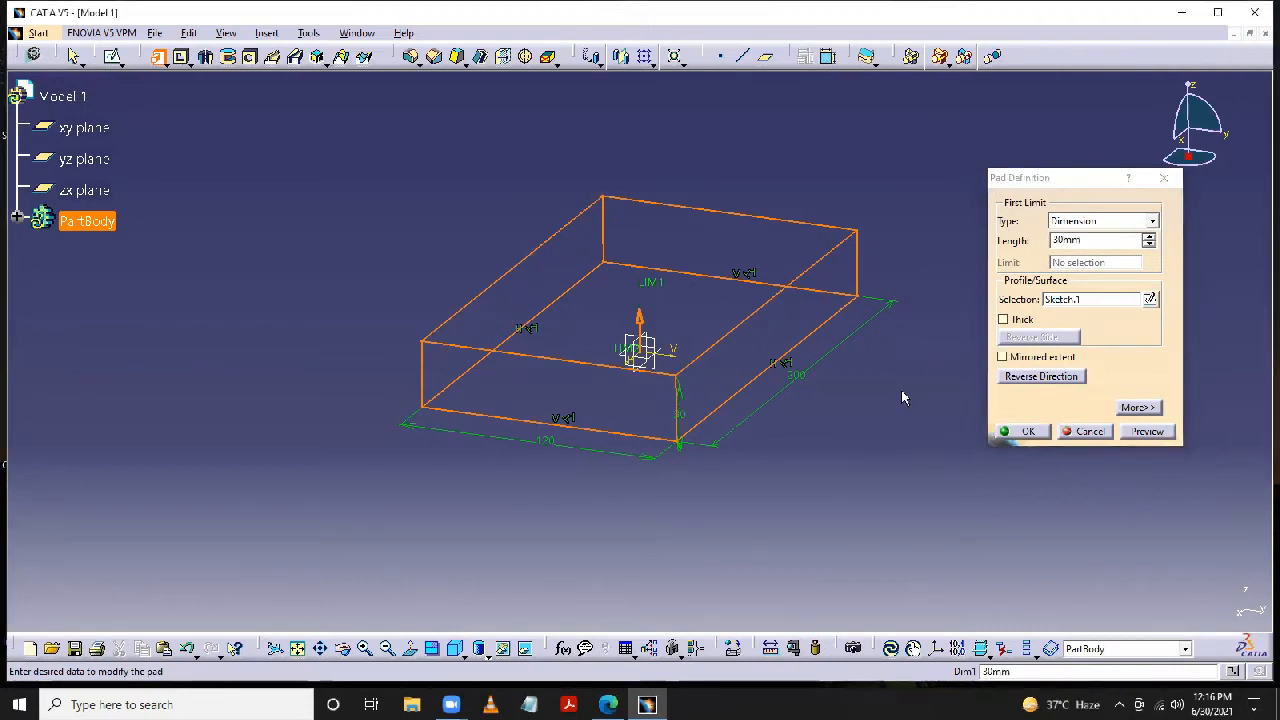
middle_drag(773, 364, 706, 378)
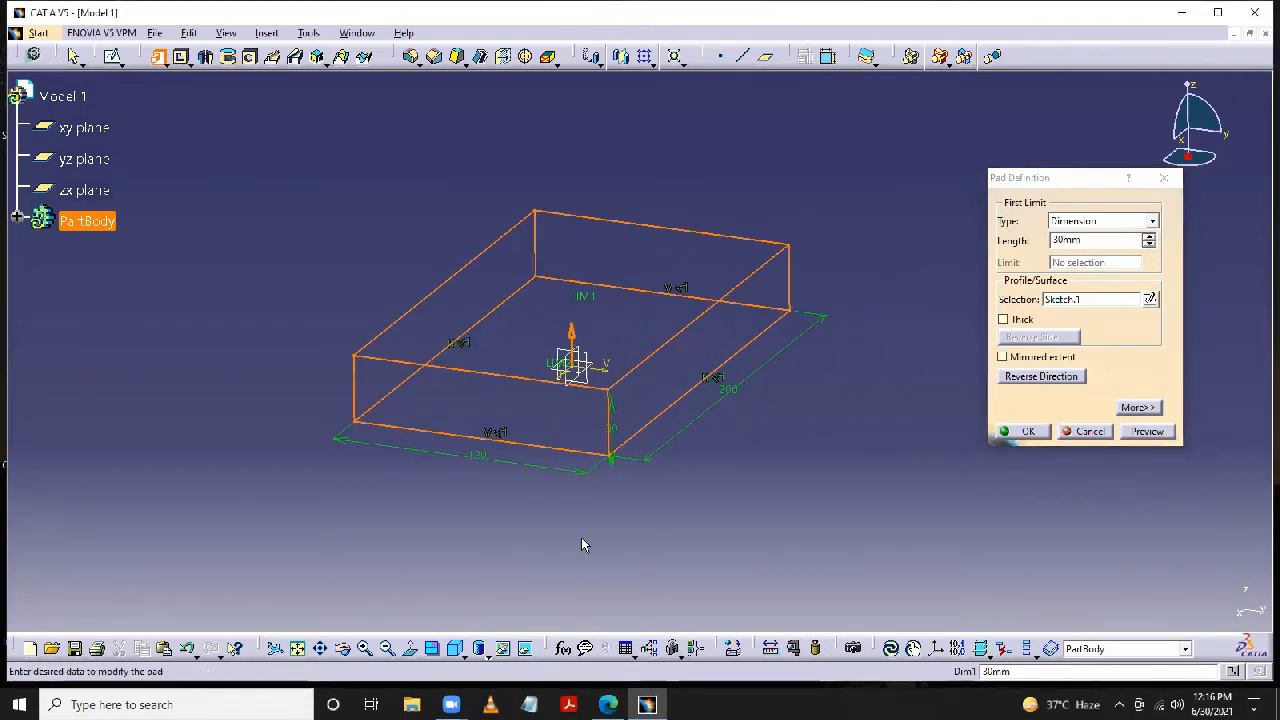
- Try reversing the pad's extrusion direction and flip it back to the original side
click(1032, 377)
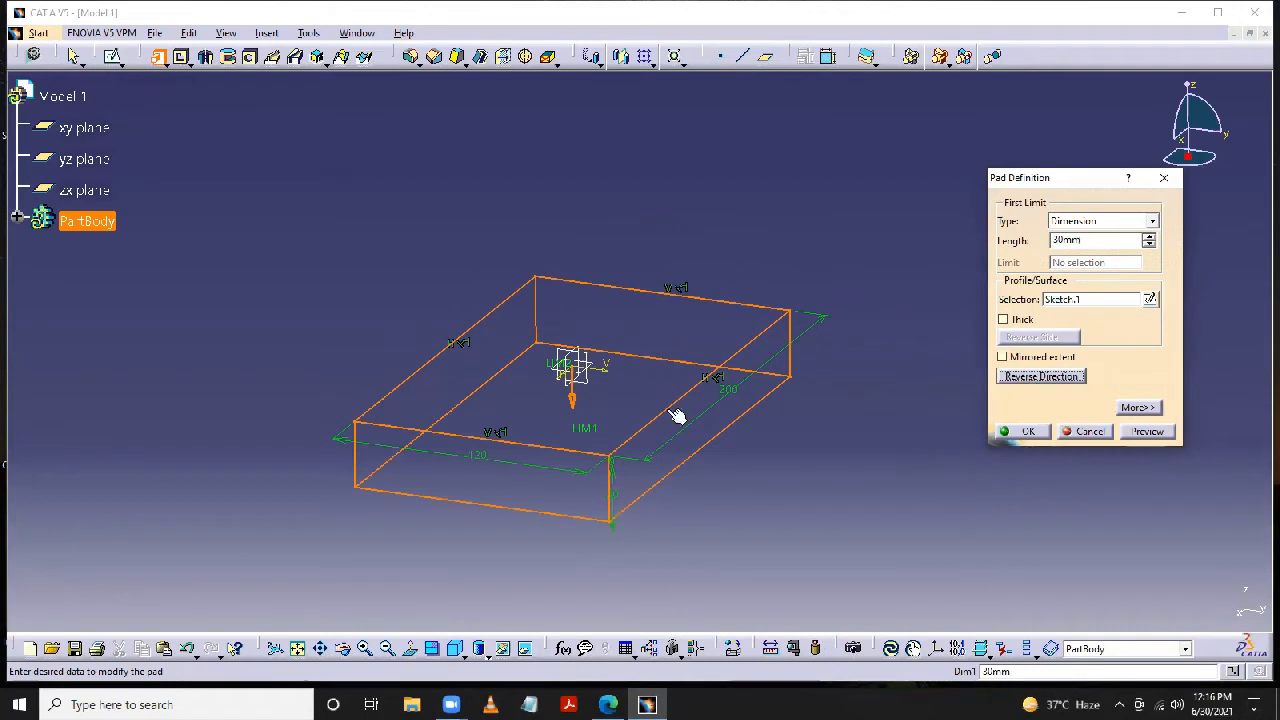
click(1042, 378)
click(1042, 377)
click(1028, 376)
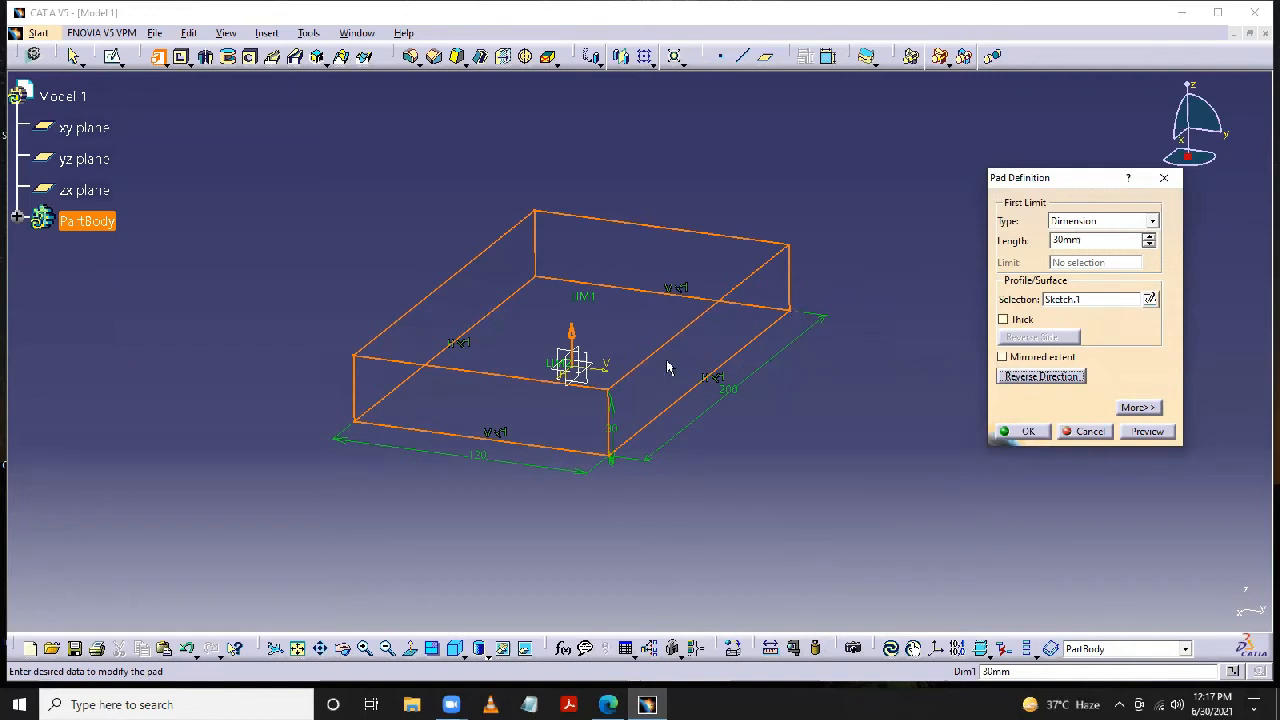
- Enable Mirrored extent for the 30 mm pad and preview it
click(1002, 357)
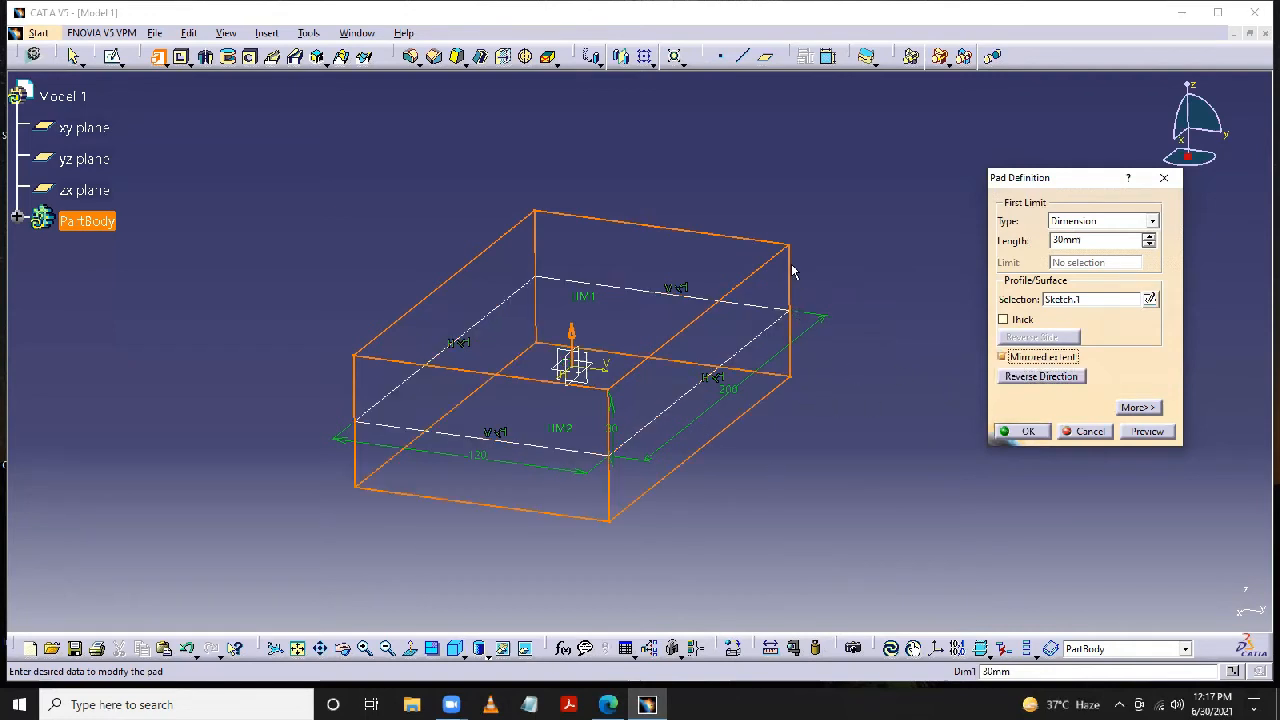
click(1087, 240)
click(1142, 433)
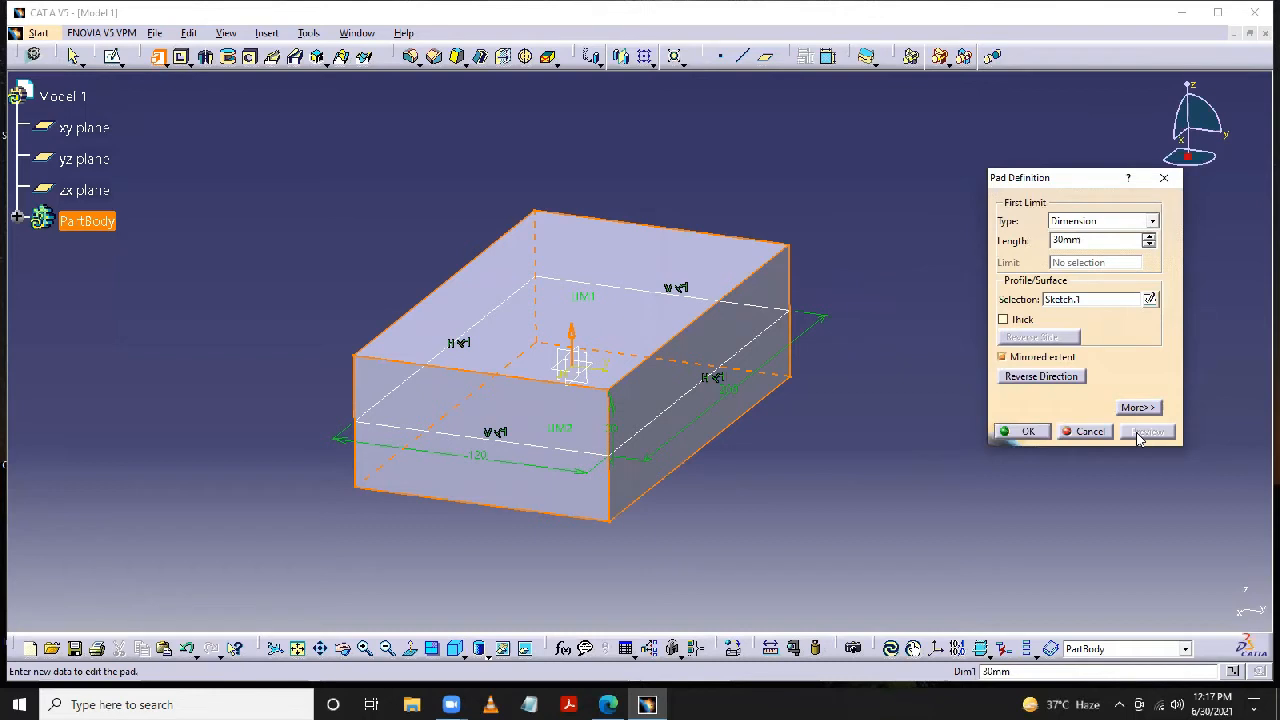
- Enable the pad's Thick option, set Thickness1 to 6 mm and preview the thin walls
click(1004, 320)
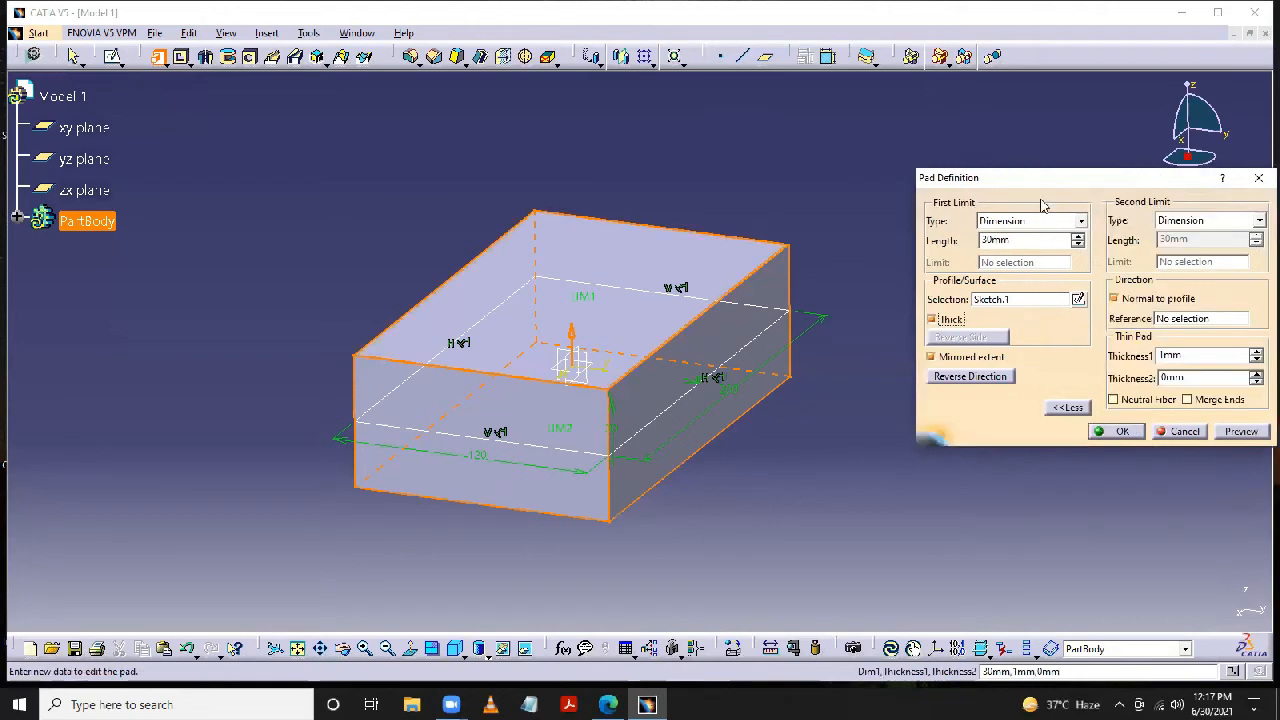
drag(1038, 185, 969, 160)
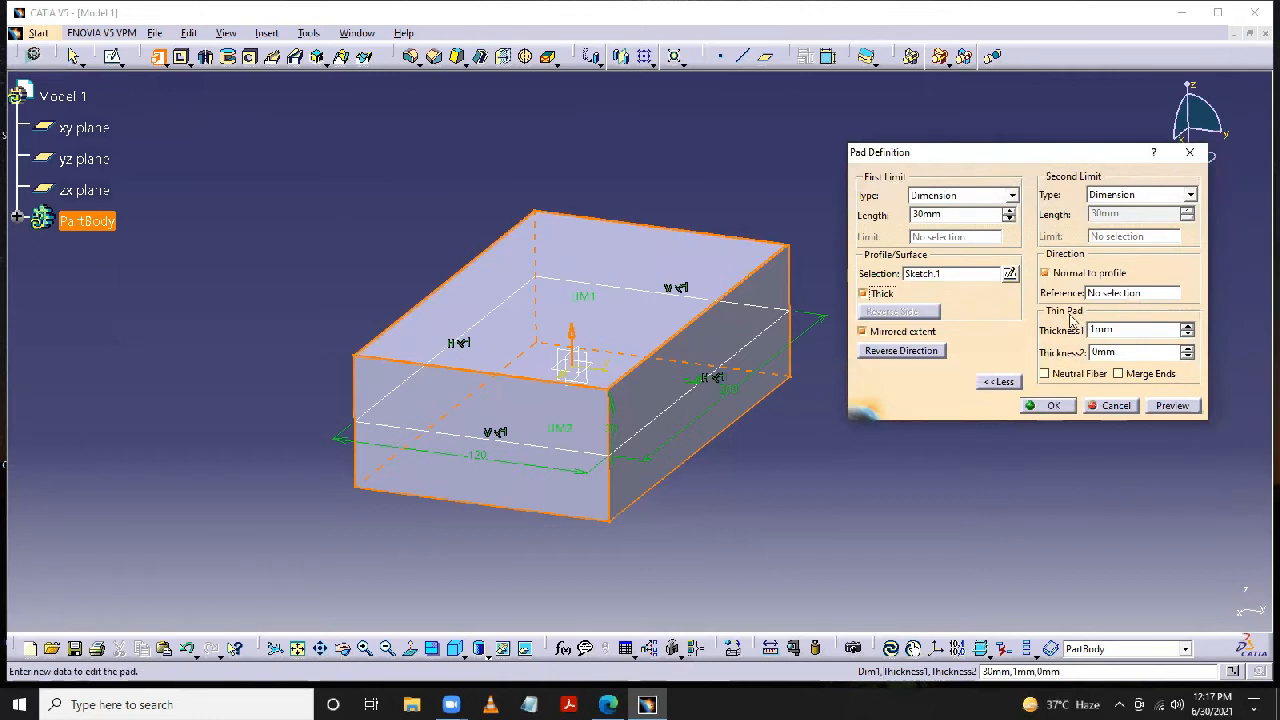
double_click(1120, 330)
text(5)
drag(1108, 330, 1082, 331)
text(6)
click(936, 468)
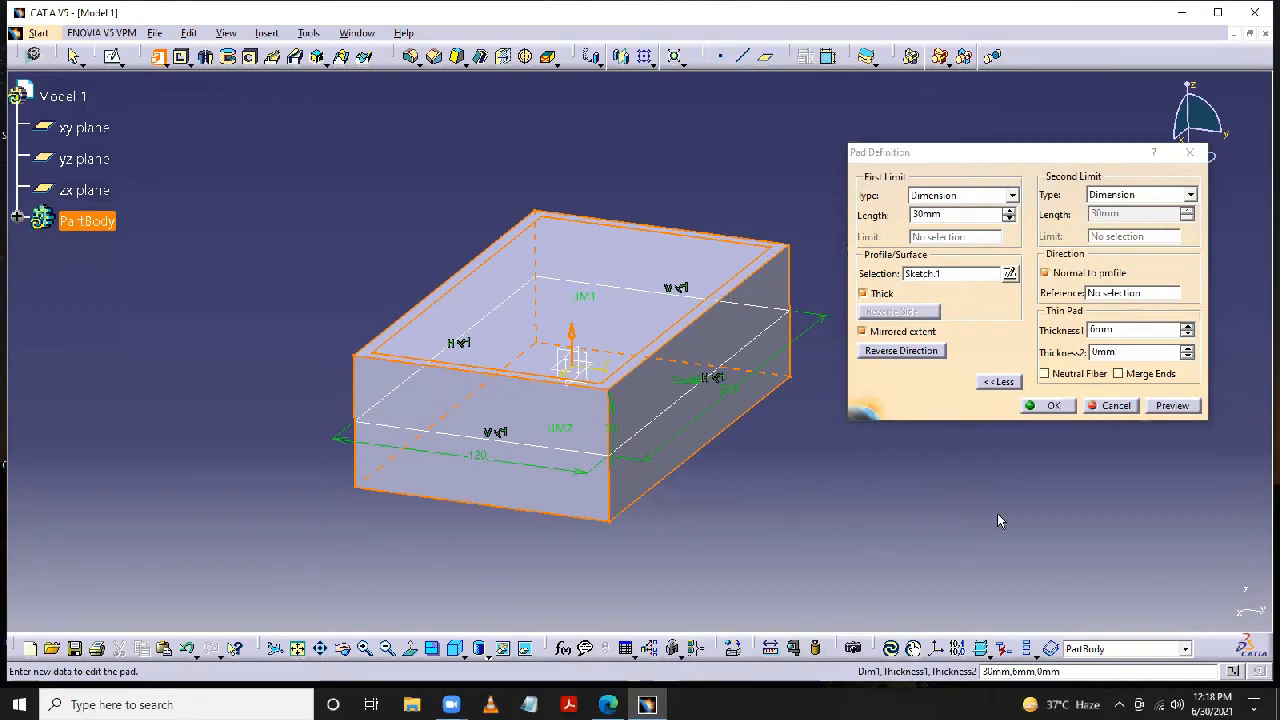
click(1174, 406)
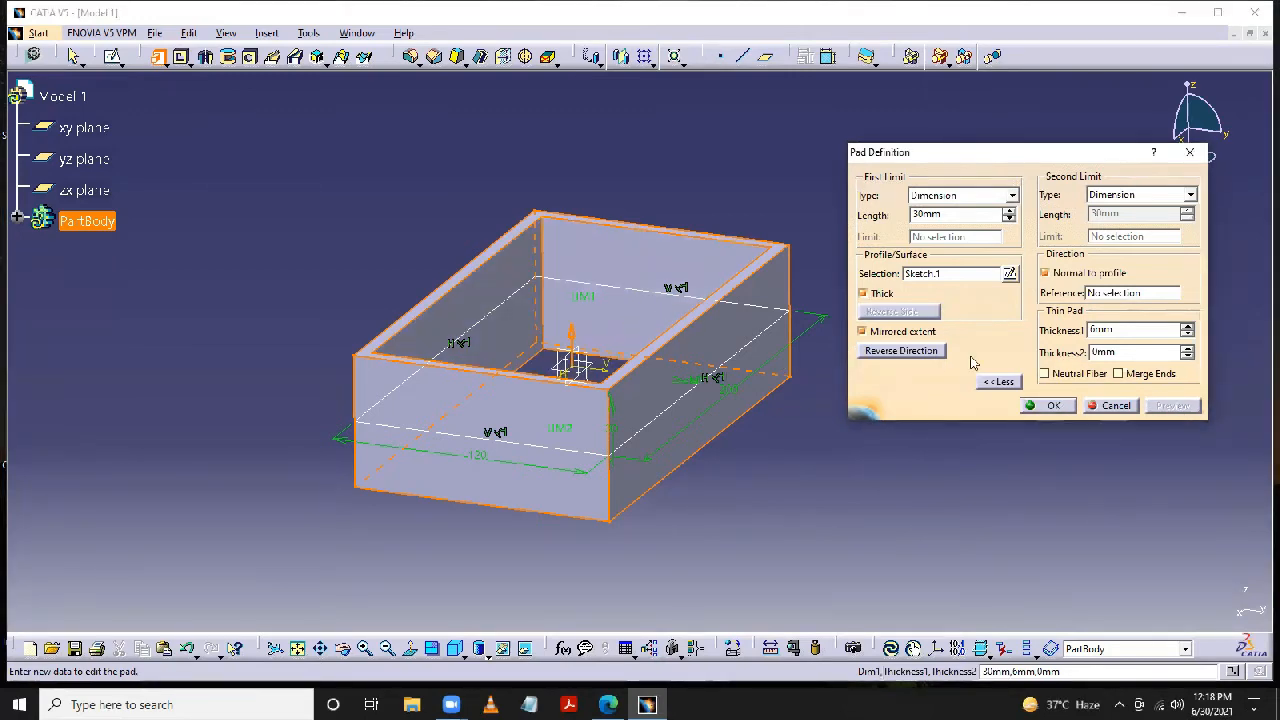
- Set the thin pad's Thickness2 to 4 mm and preview it
click(1108, 352)
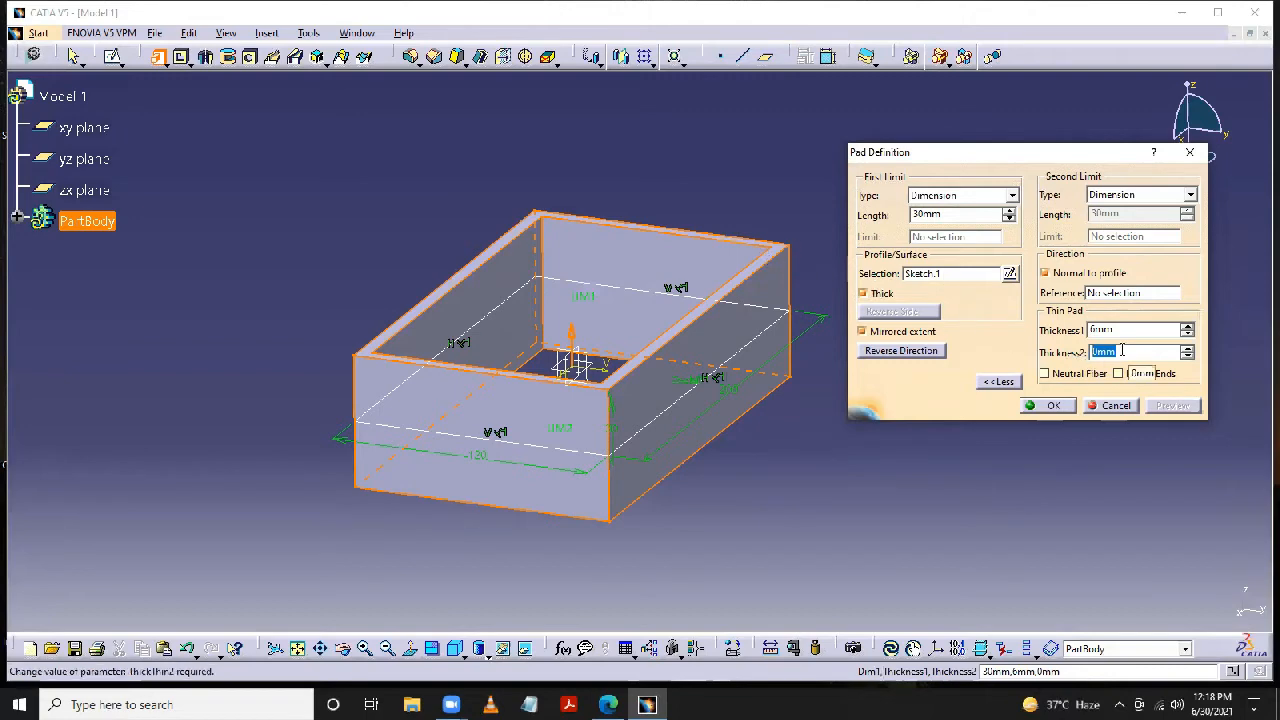
text(4)
click(951, 465)
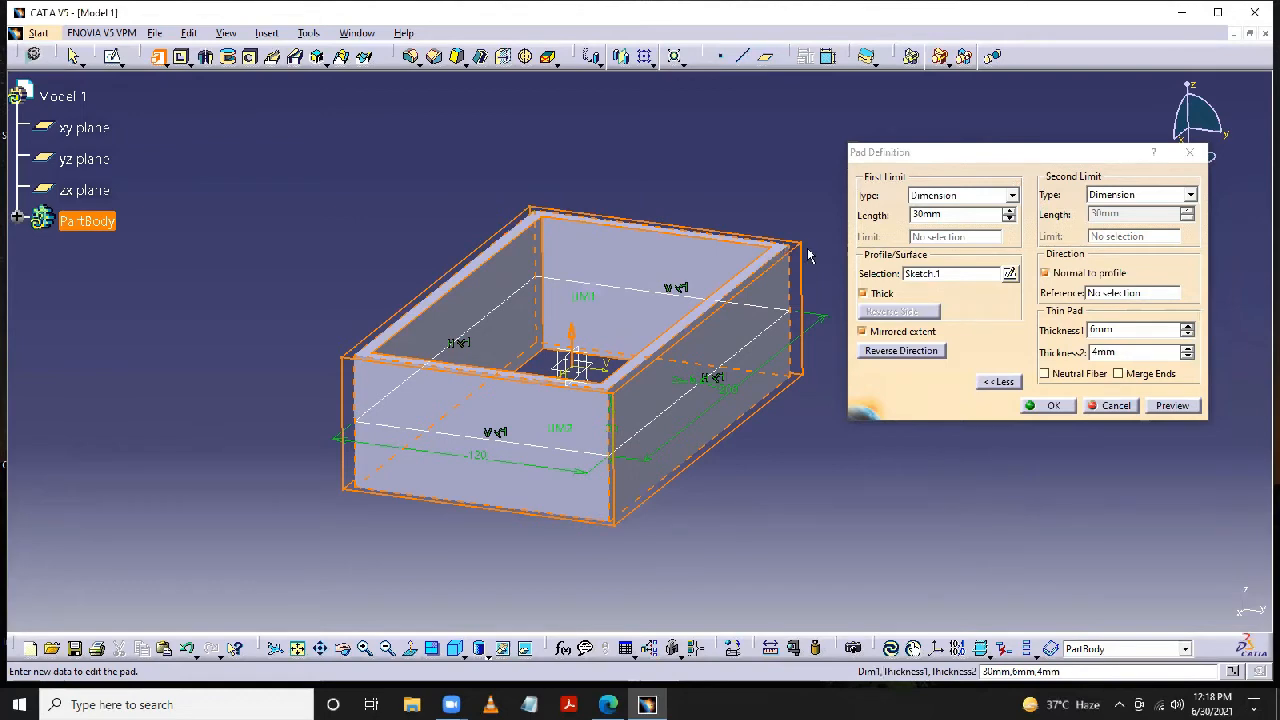
click(1172, 406)
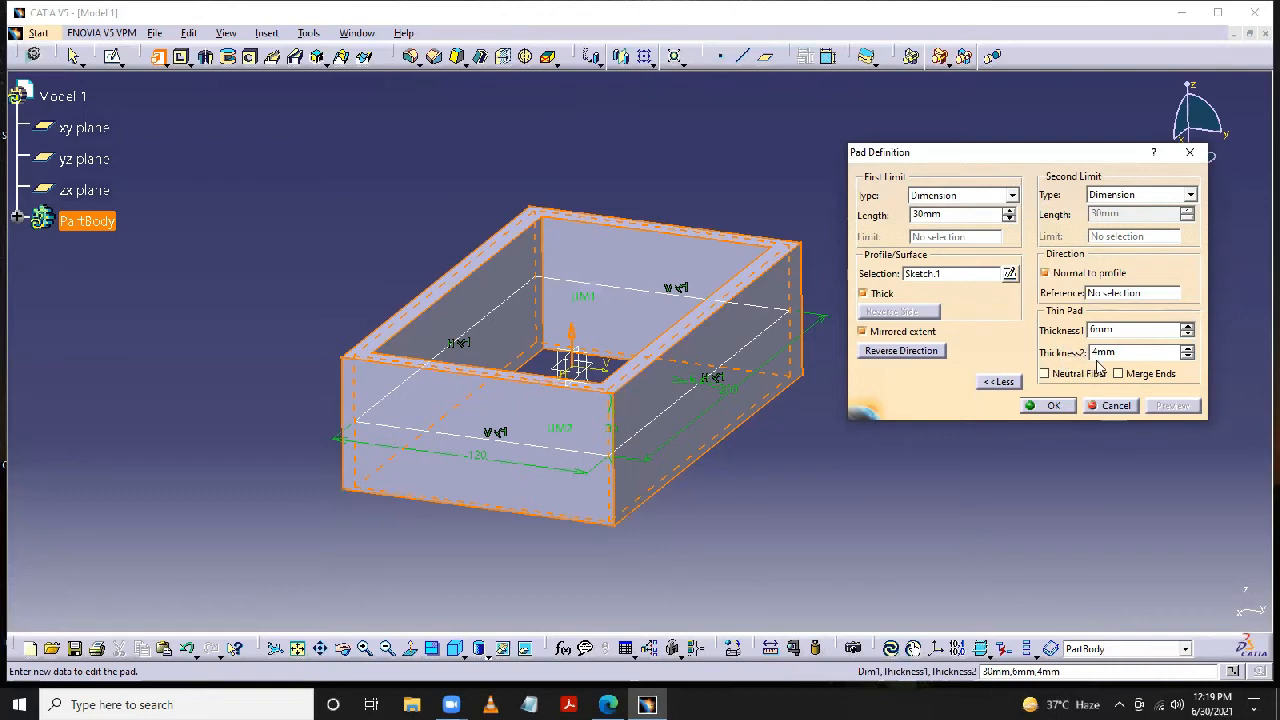
- Enable Neutral Fiber for the thin pad, preview it and inspect the wall thickness around the profile
click(1045, 374)
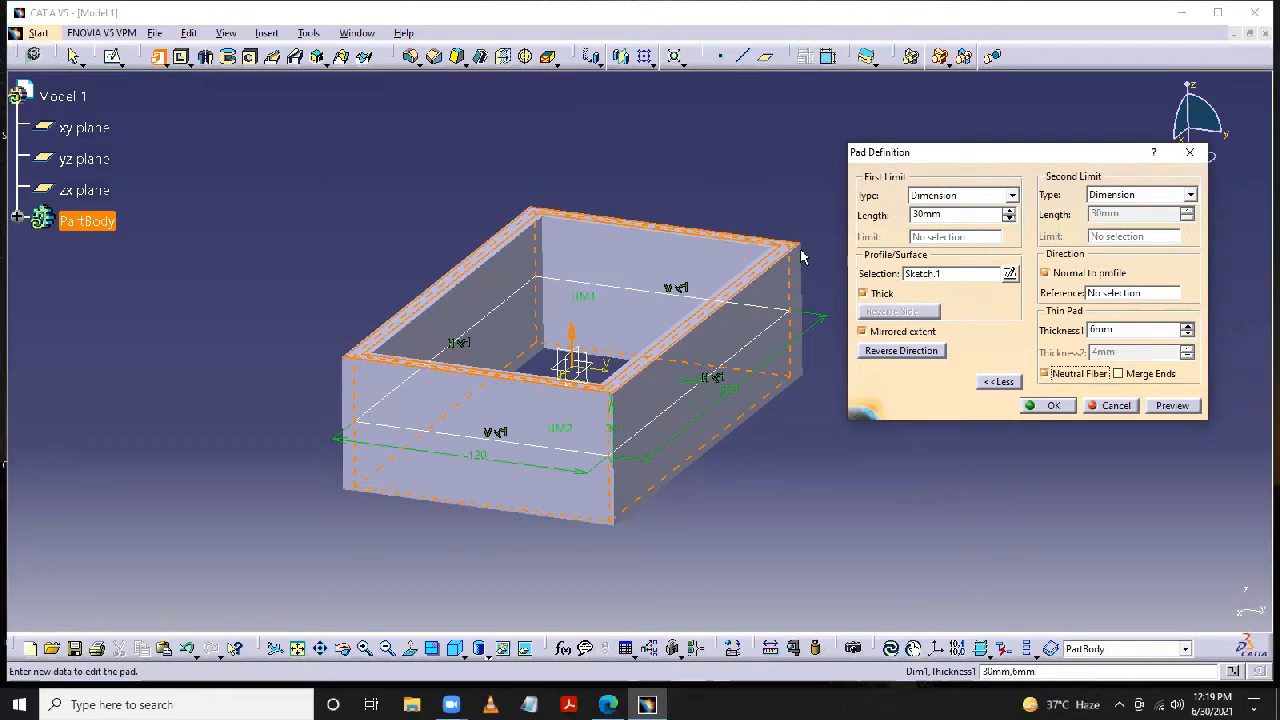
click(1170, 408)
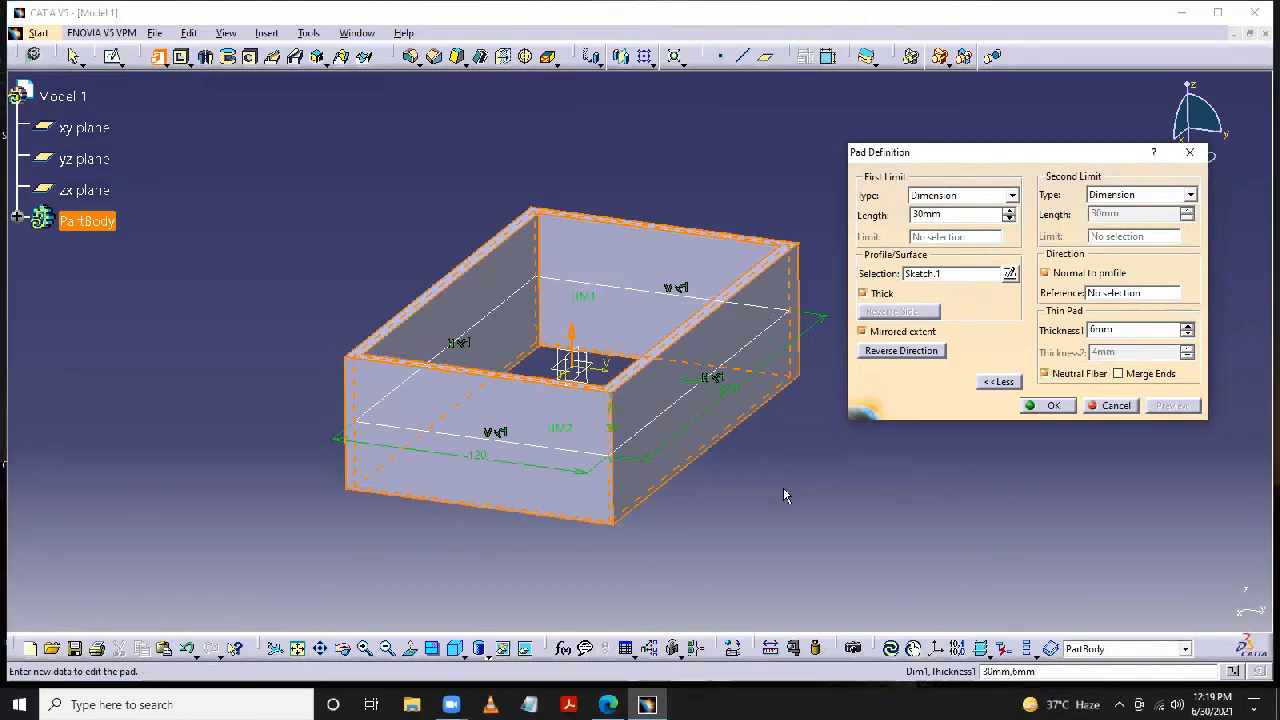
middle_drag(784, 495, 677, 366)
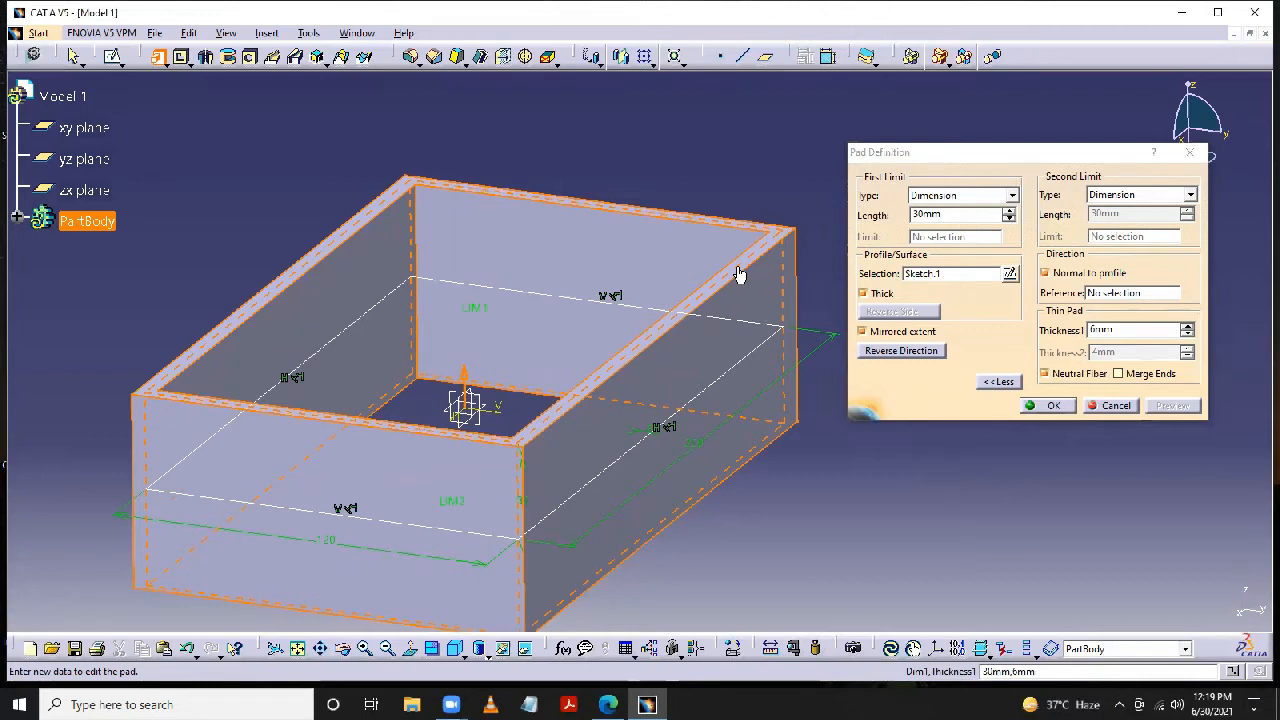
middle_drag(881, 504, 870, 452)
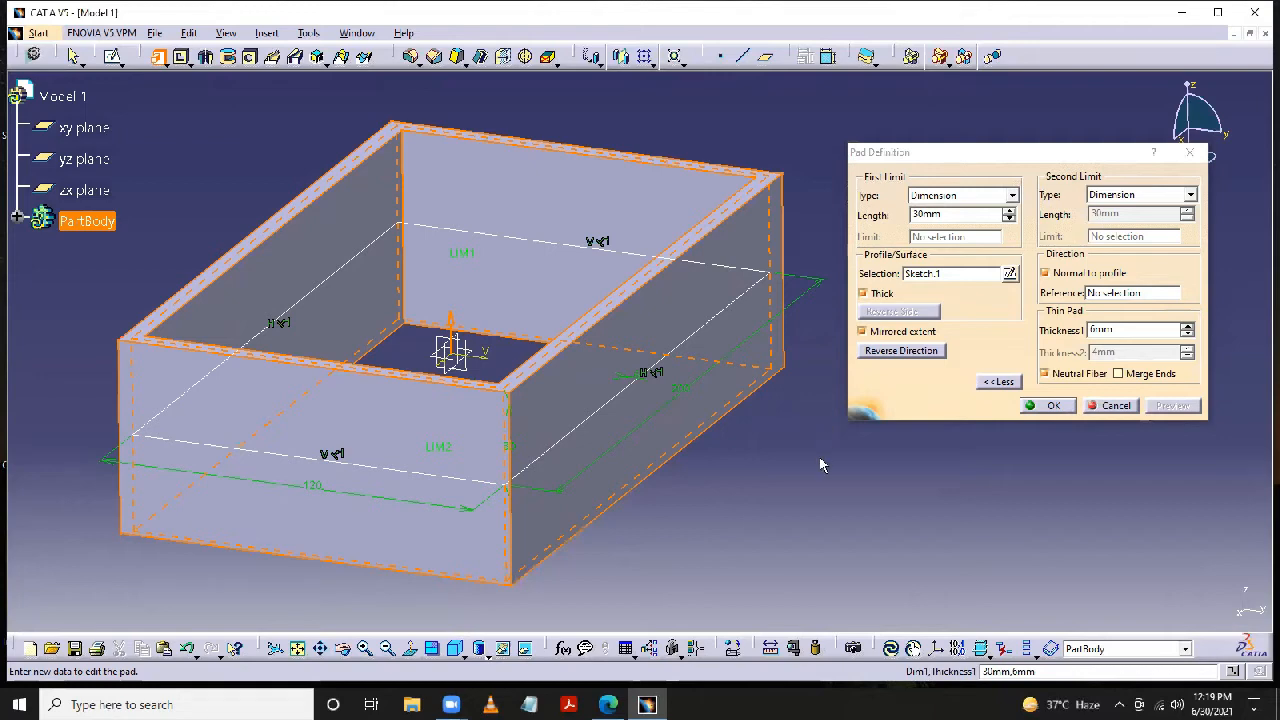
middle_drag(826, 462, 789, 425)
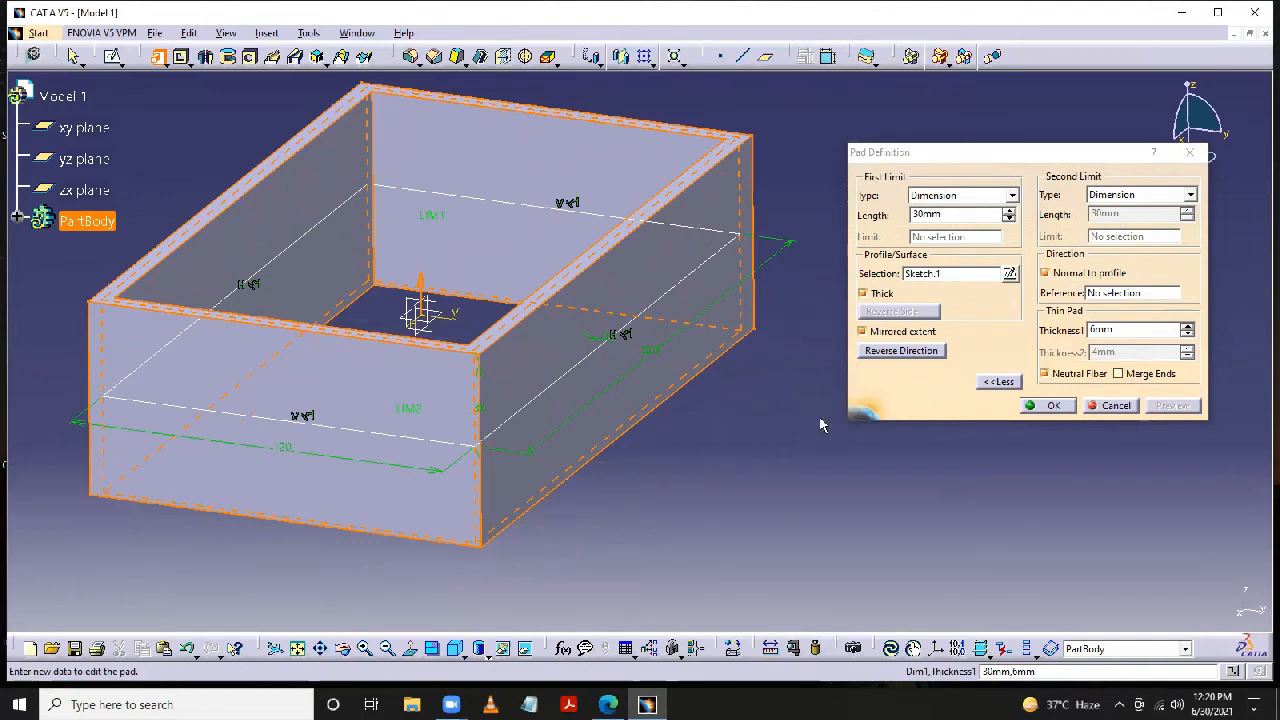
- Turn off Mirrored extent, set the pad's second limit length to 20 mm and preview it
click(862, 332)
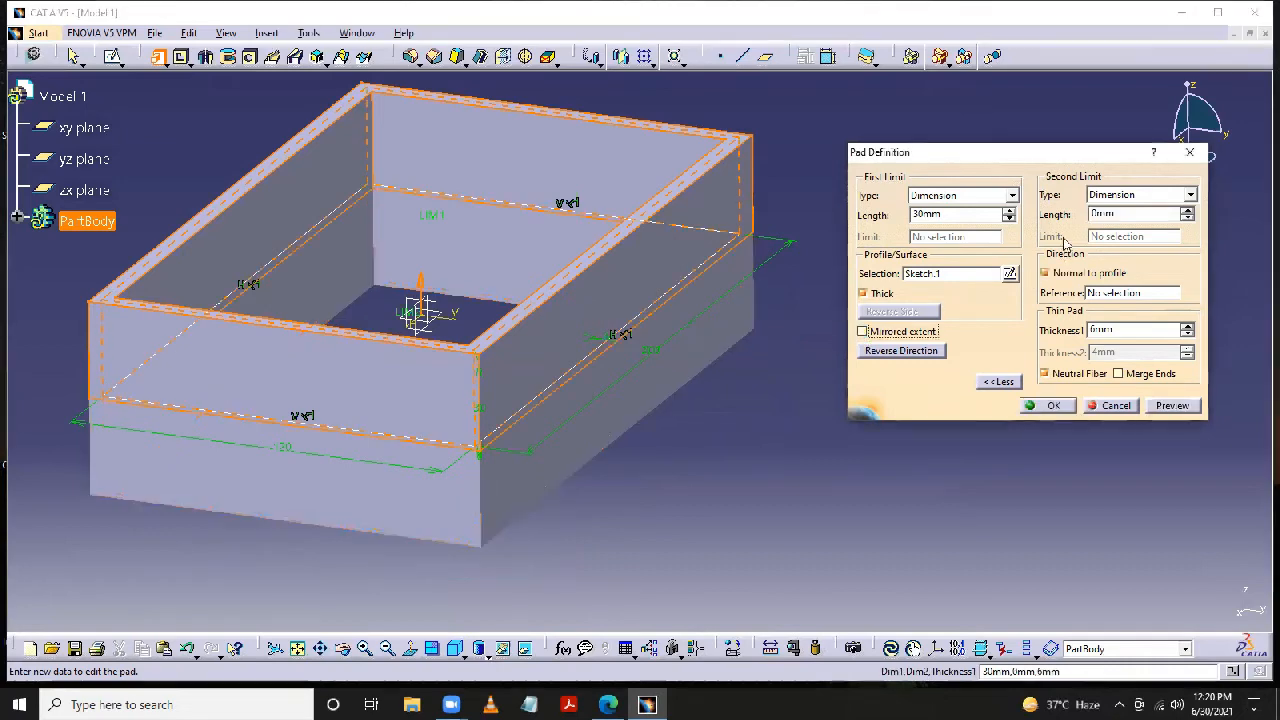
click(1172, 405)
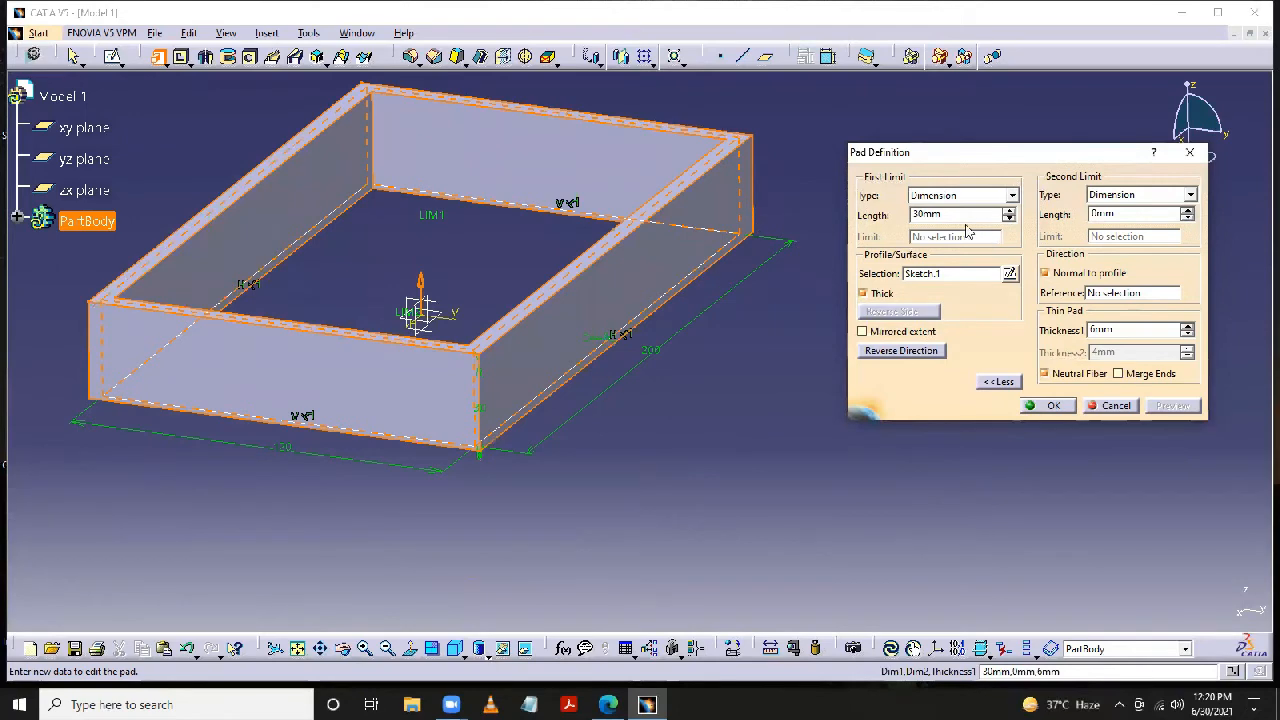
double_click(1124, 215)
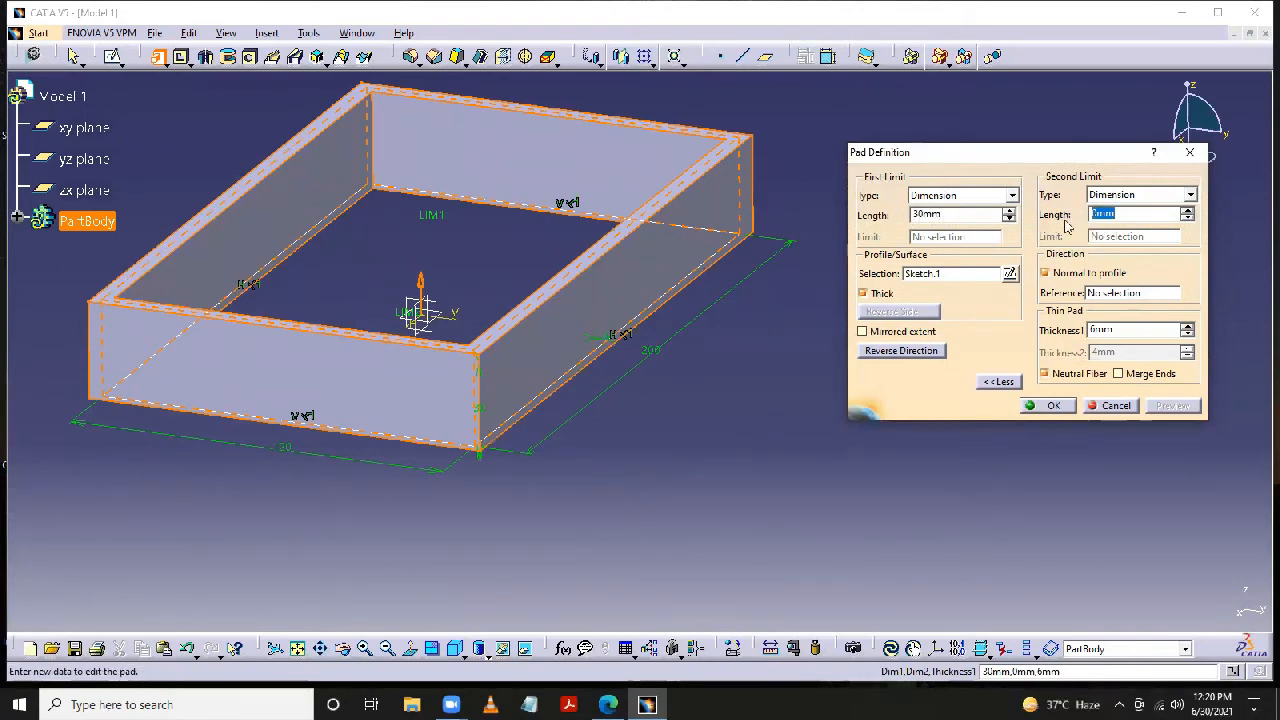
text(20)
click(789, 336)
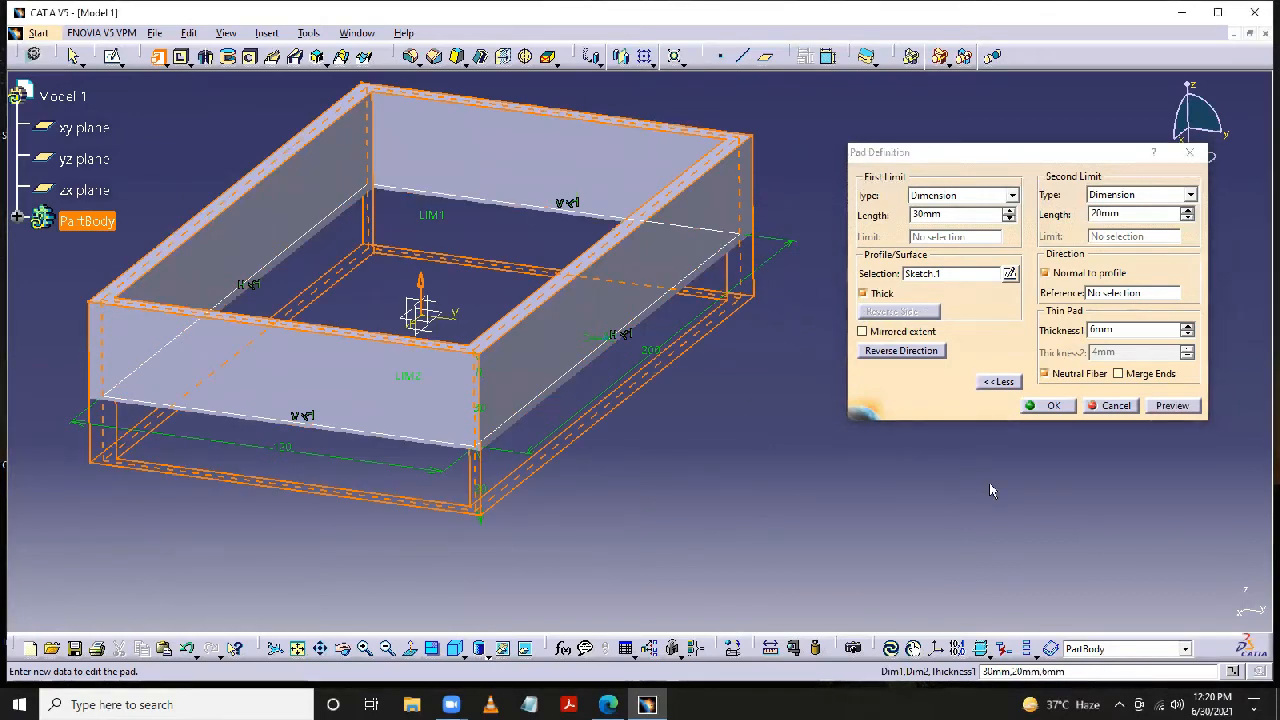
click(1176, 406)
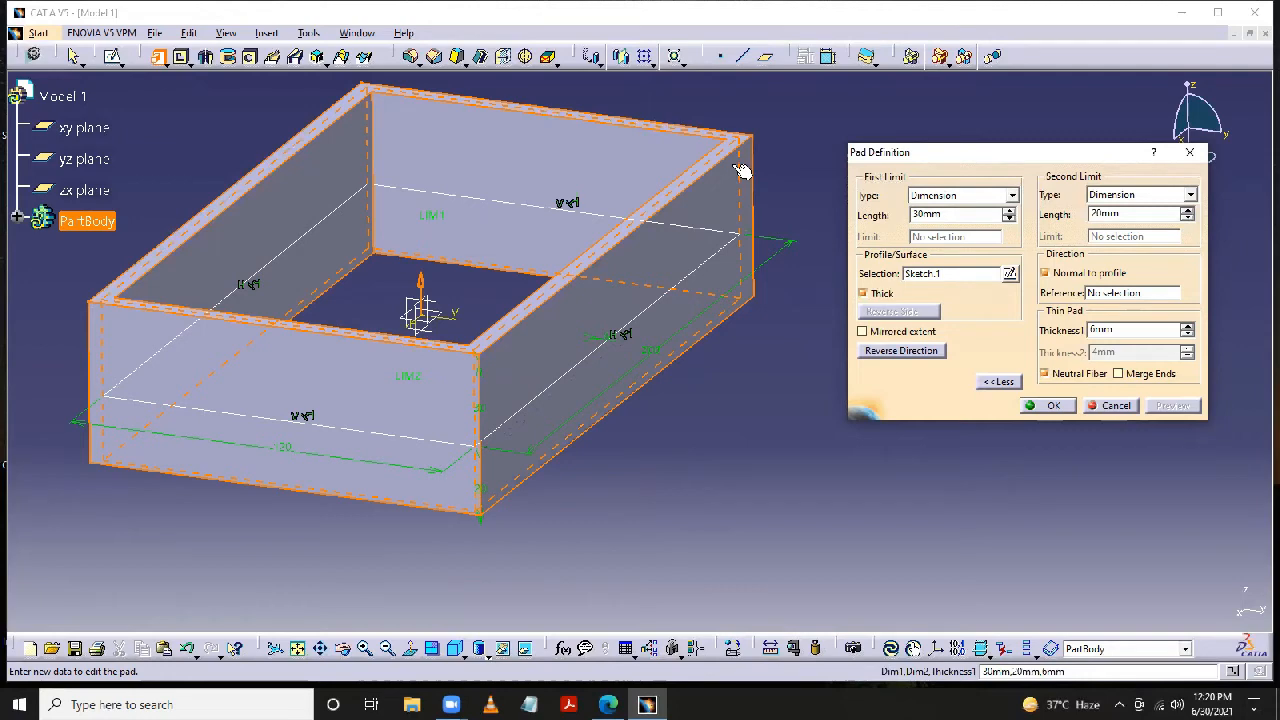
- Reverse the pad's direction and create the pad
click(880, 352)
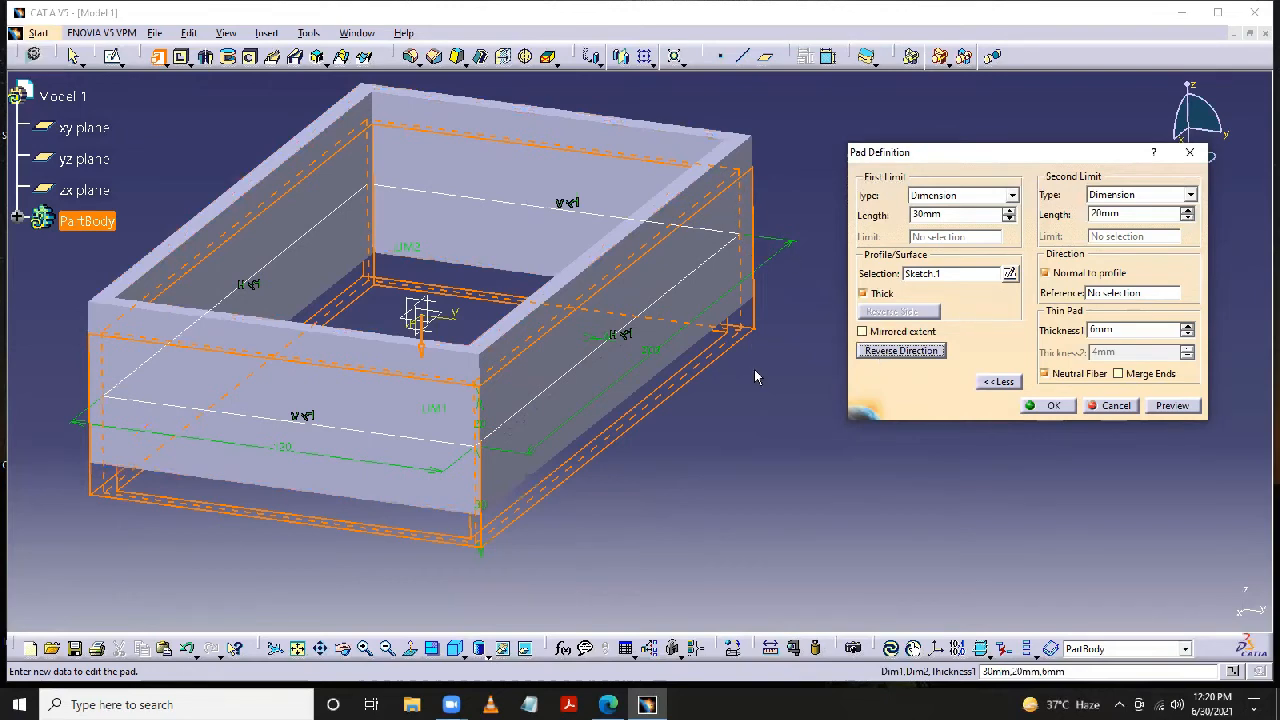
click(1050, 407)
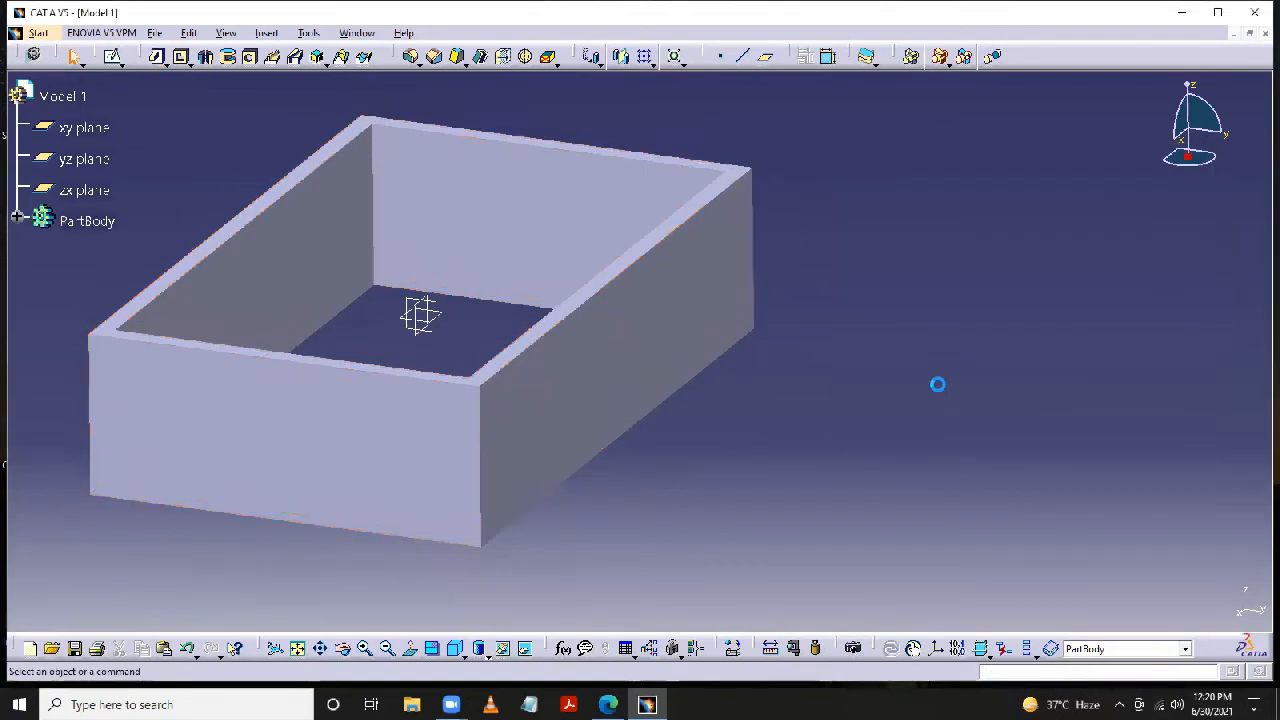
middle_drag(940, 388, 1130, 390)
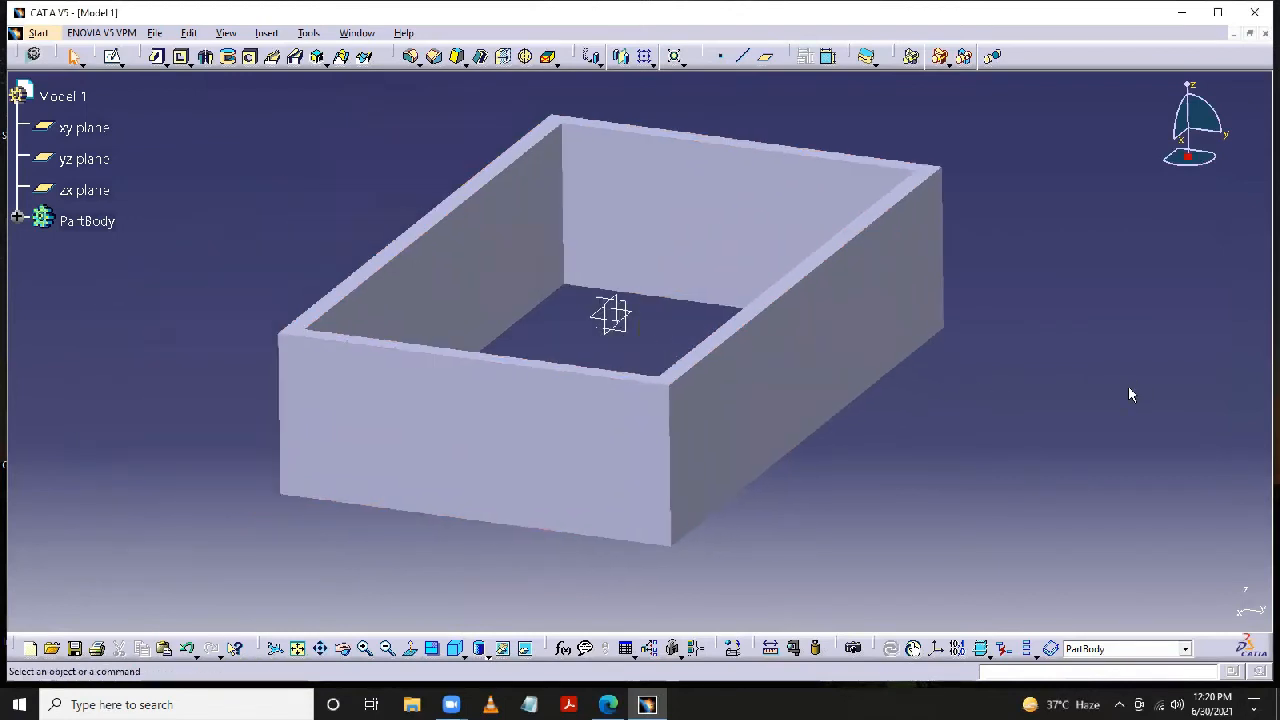
- Reopen the pad's definition from the PartBody branch, turn off Thick, preview the solid block and apply the change
click(18, 218)
double_click(98, 250)
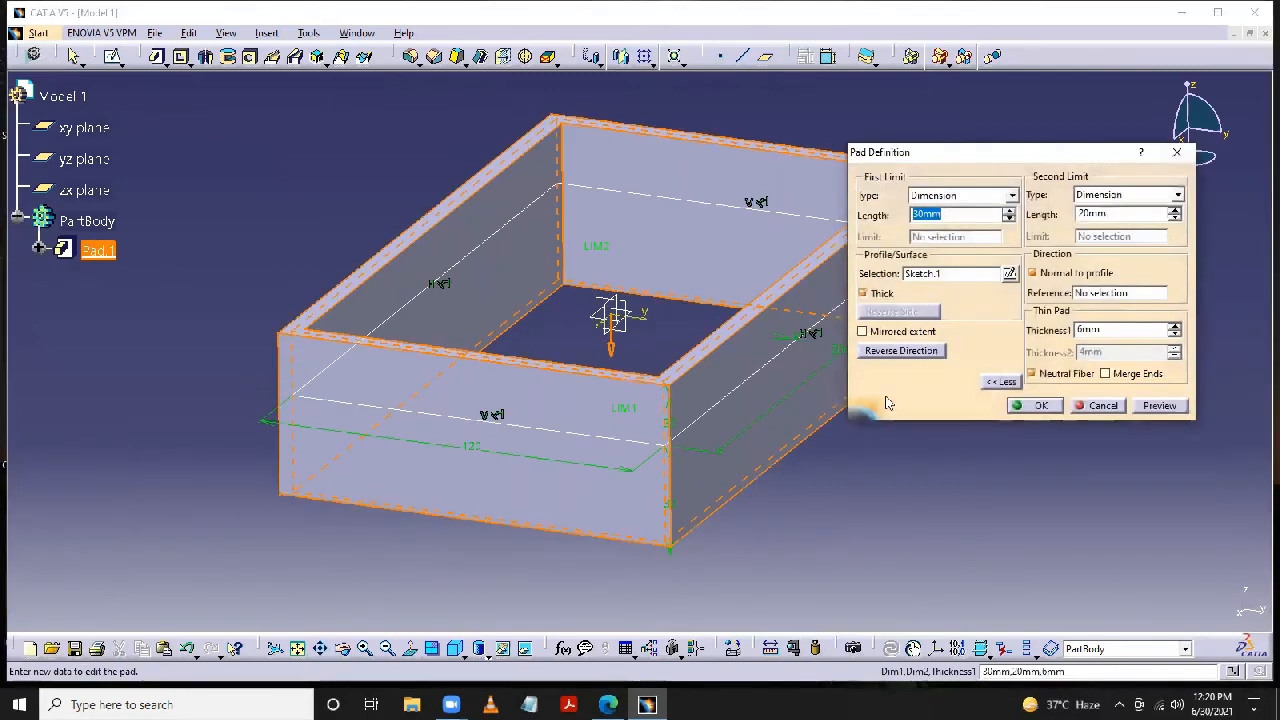
click(863, 293)
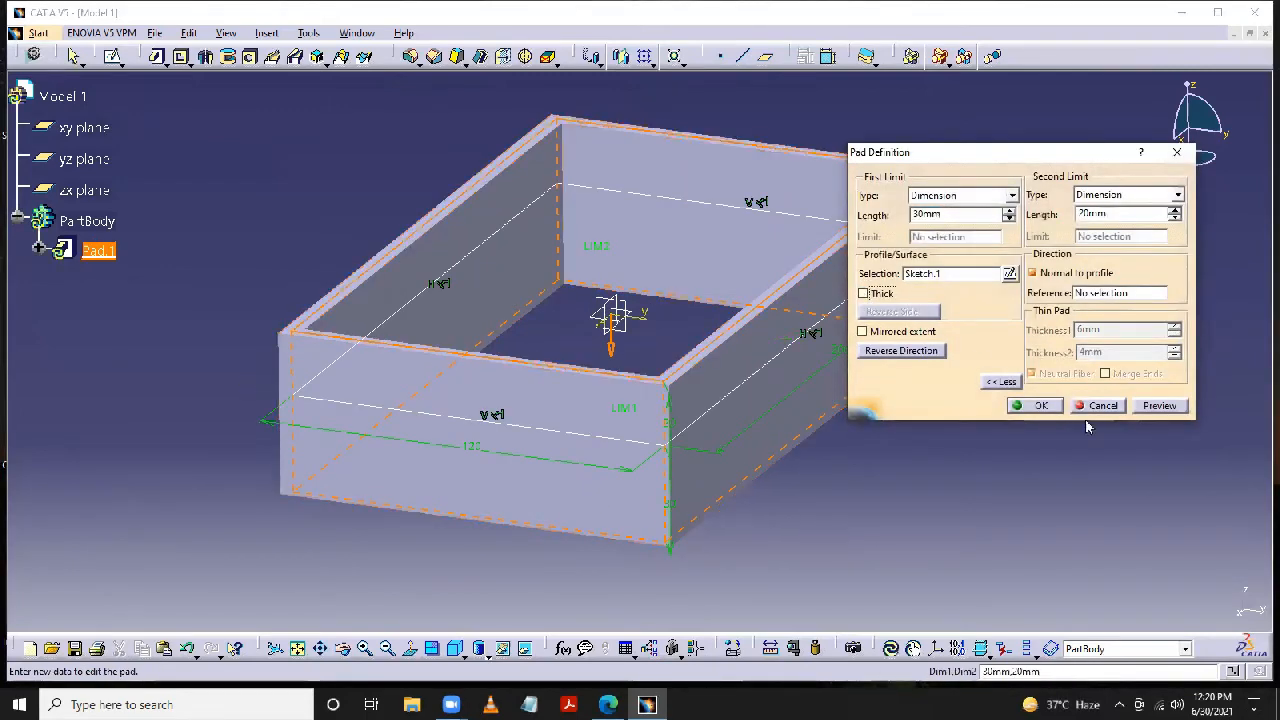
click(1163, 408)
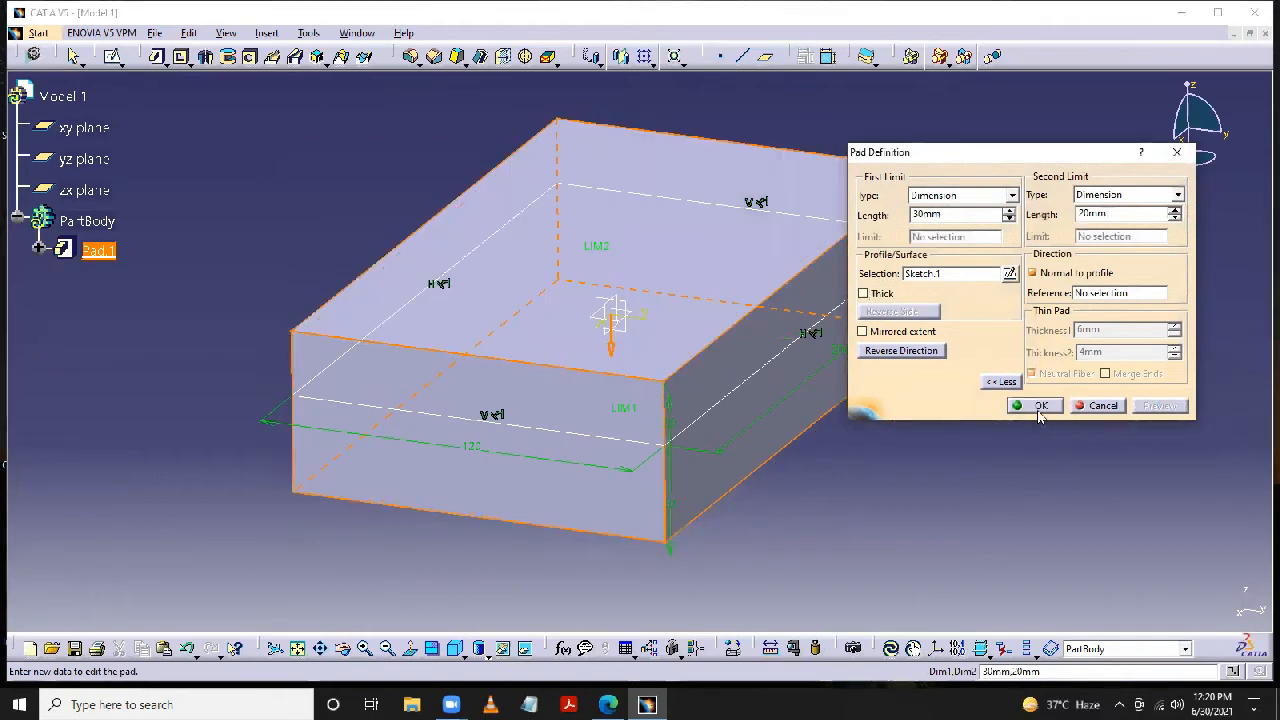
click(1037, 407)
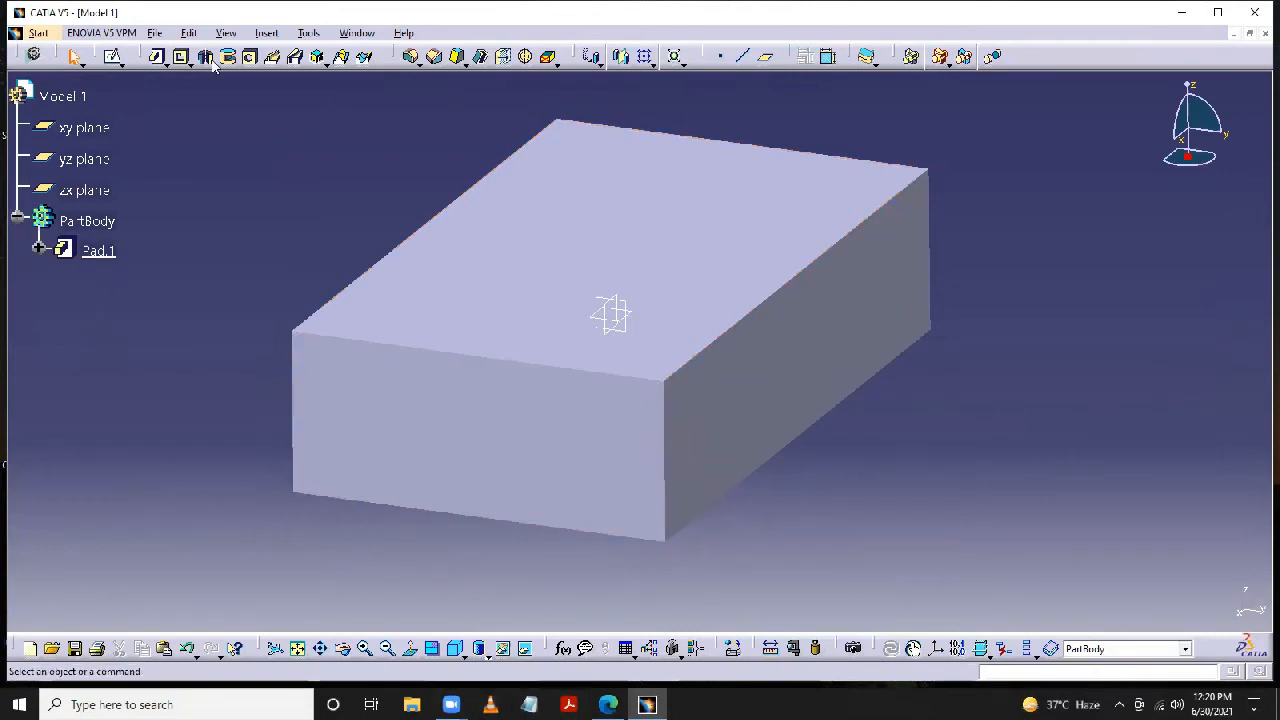
- Delete the existing pad from PartBody together with its sketch
click(40, 250)
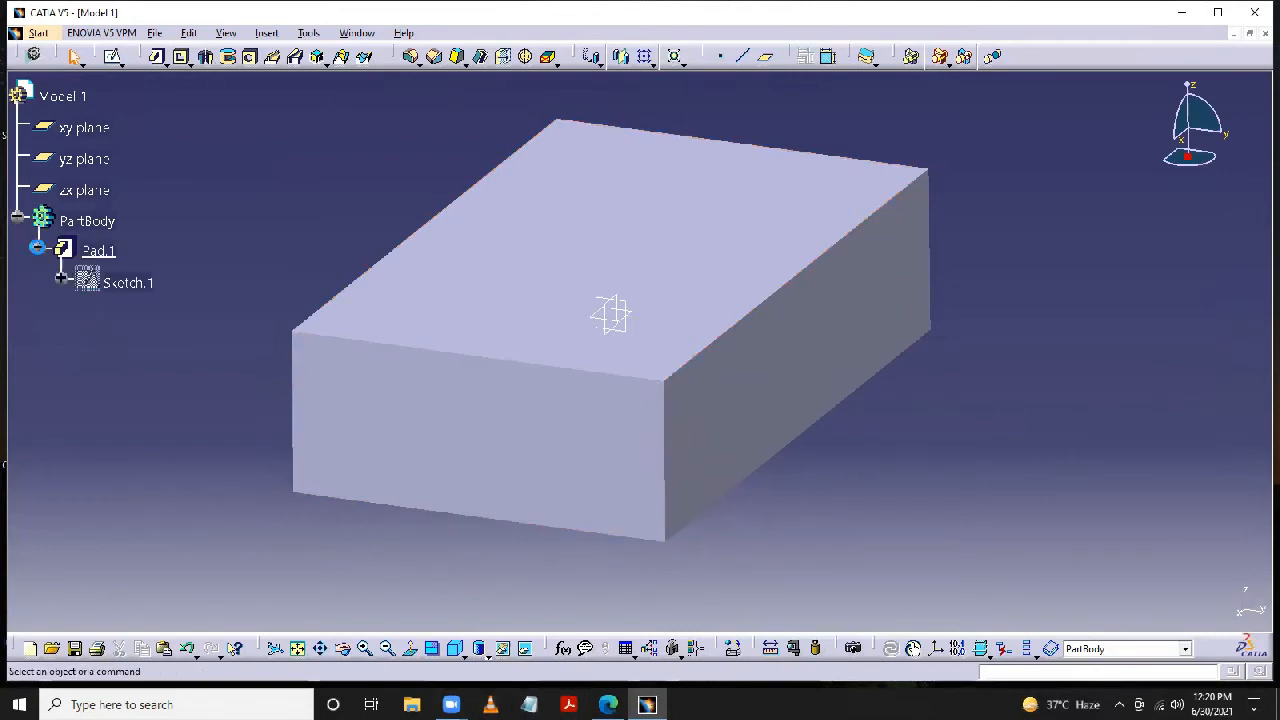
right_click(99, 253)
click(140, 477)
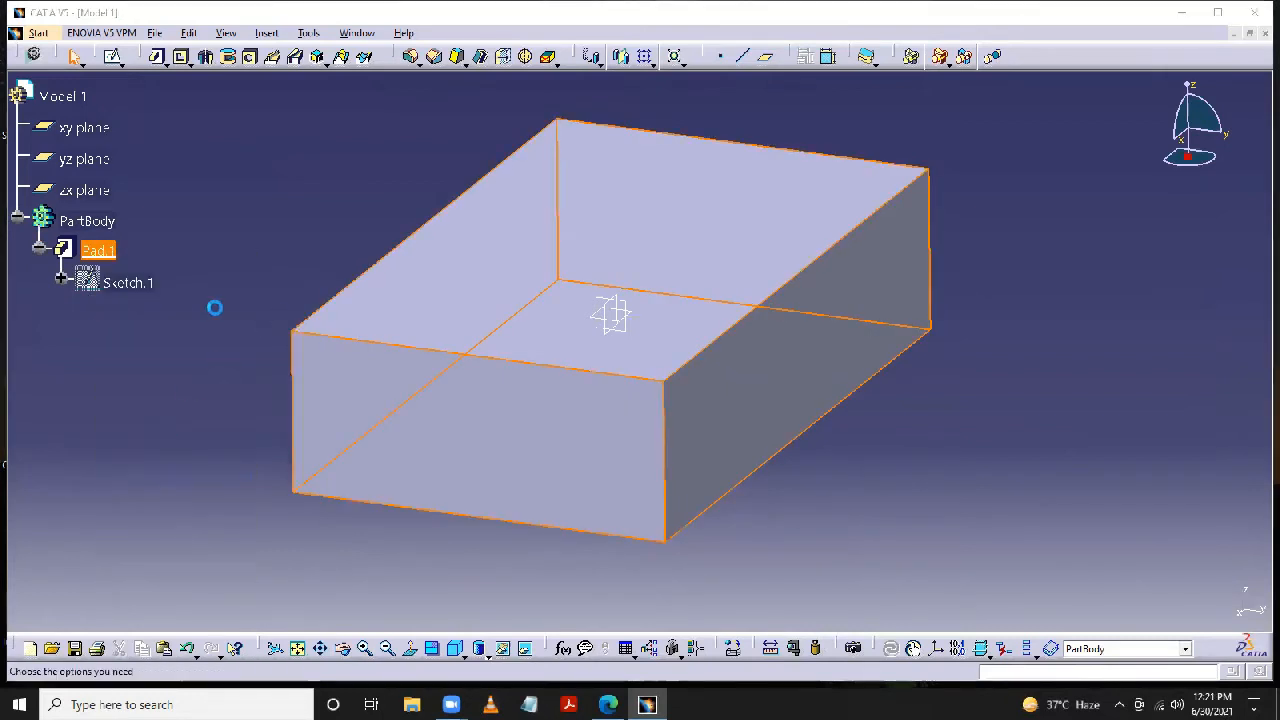
click(1168, 605)
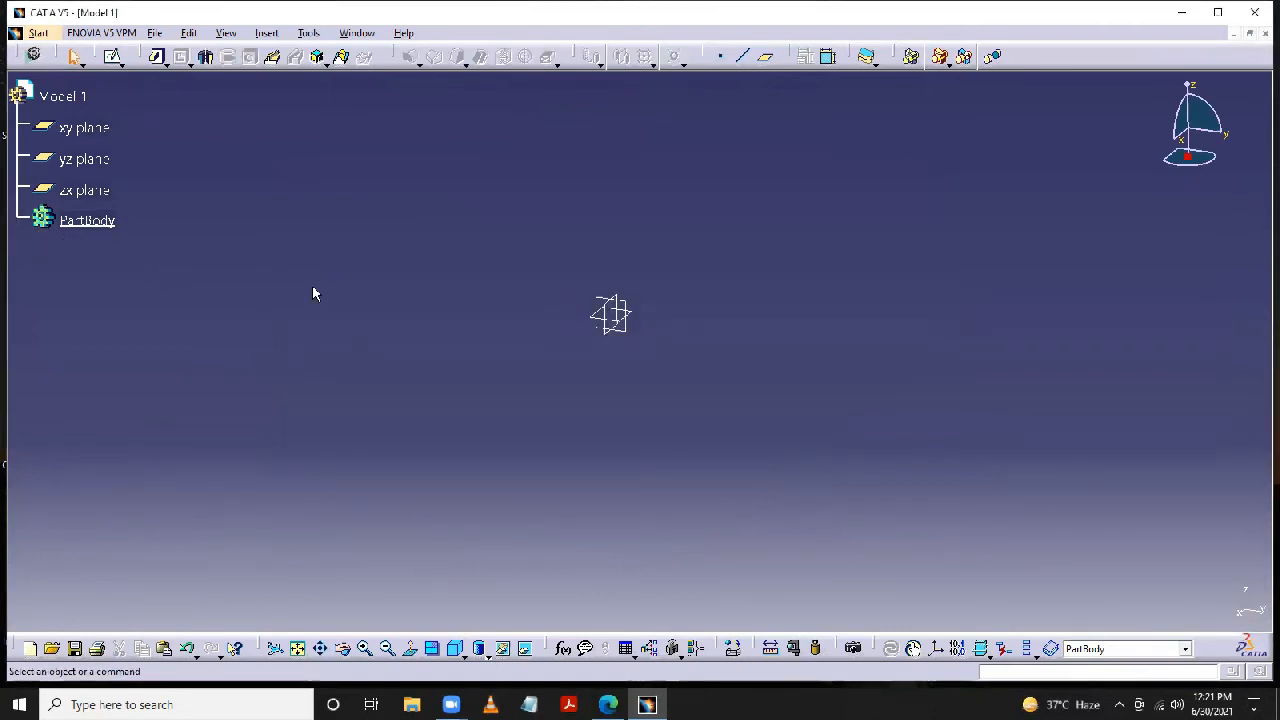
- Start a sketch on the xy plane and draw a centered rectangle about 66 by 34 mm at the origin
click(105, 127)
click(114, 56)
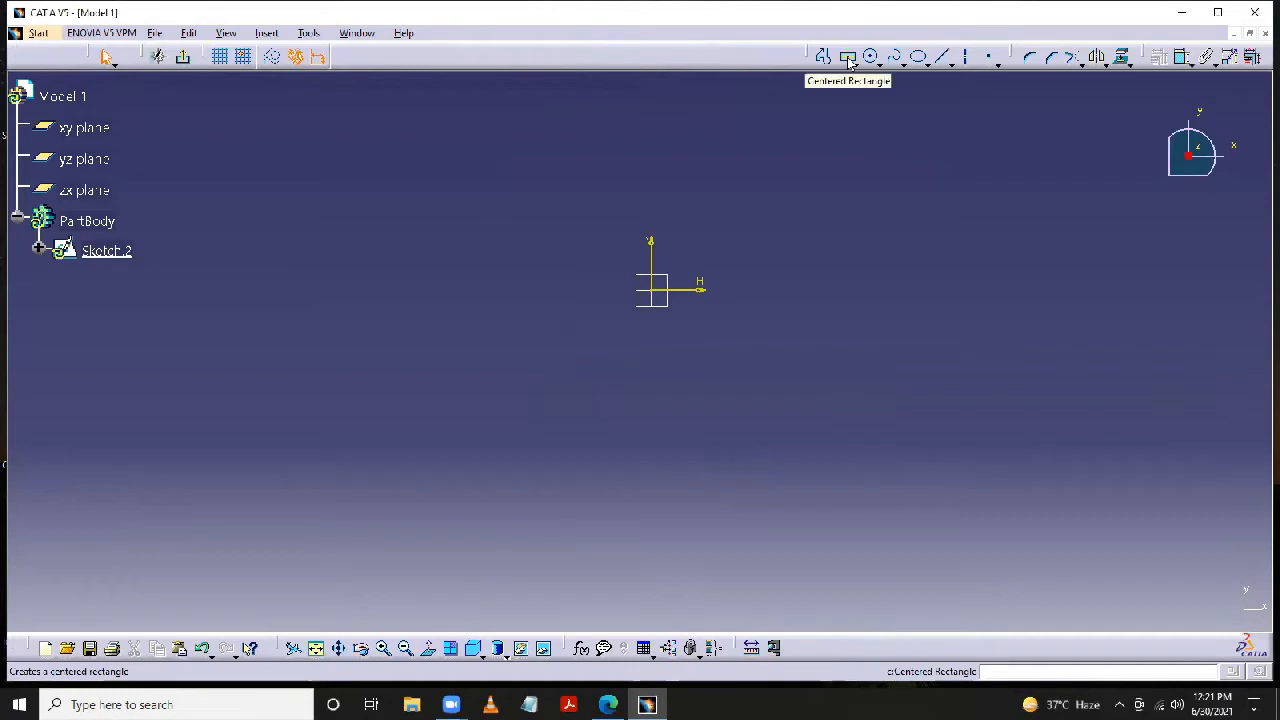
click(848, 58)
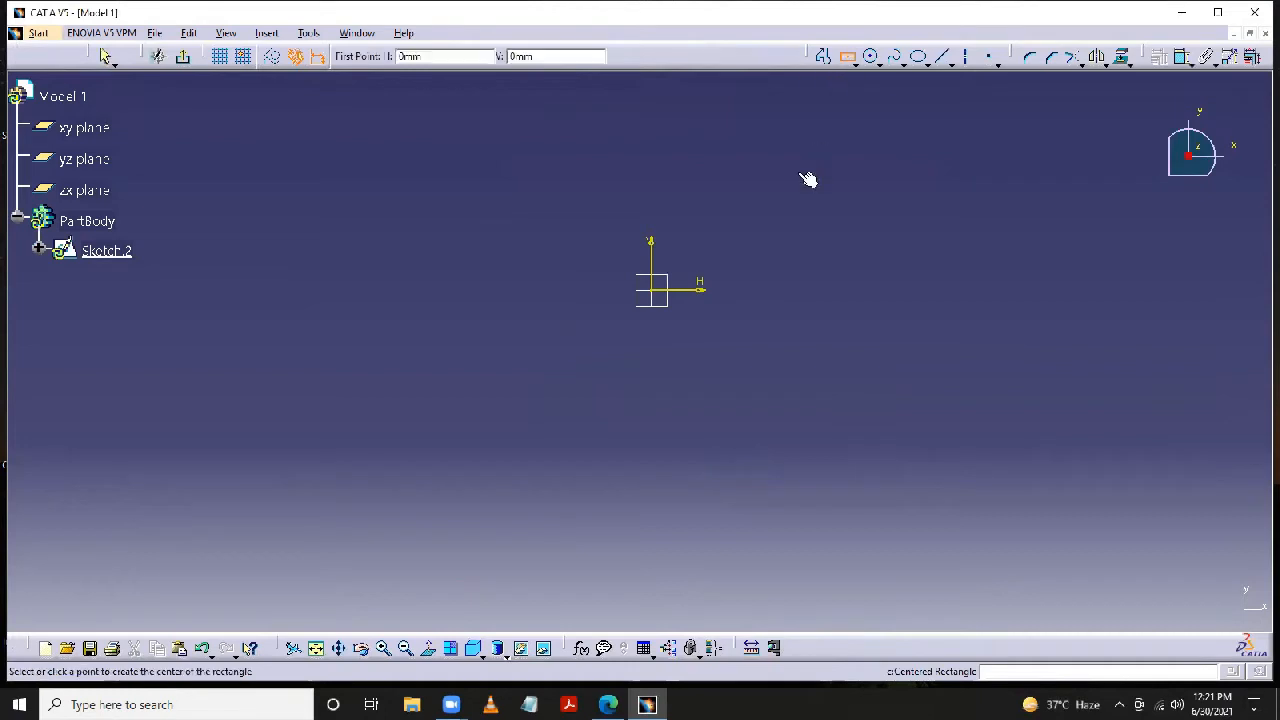
click(652, 290)
click(775, 228)
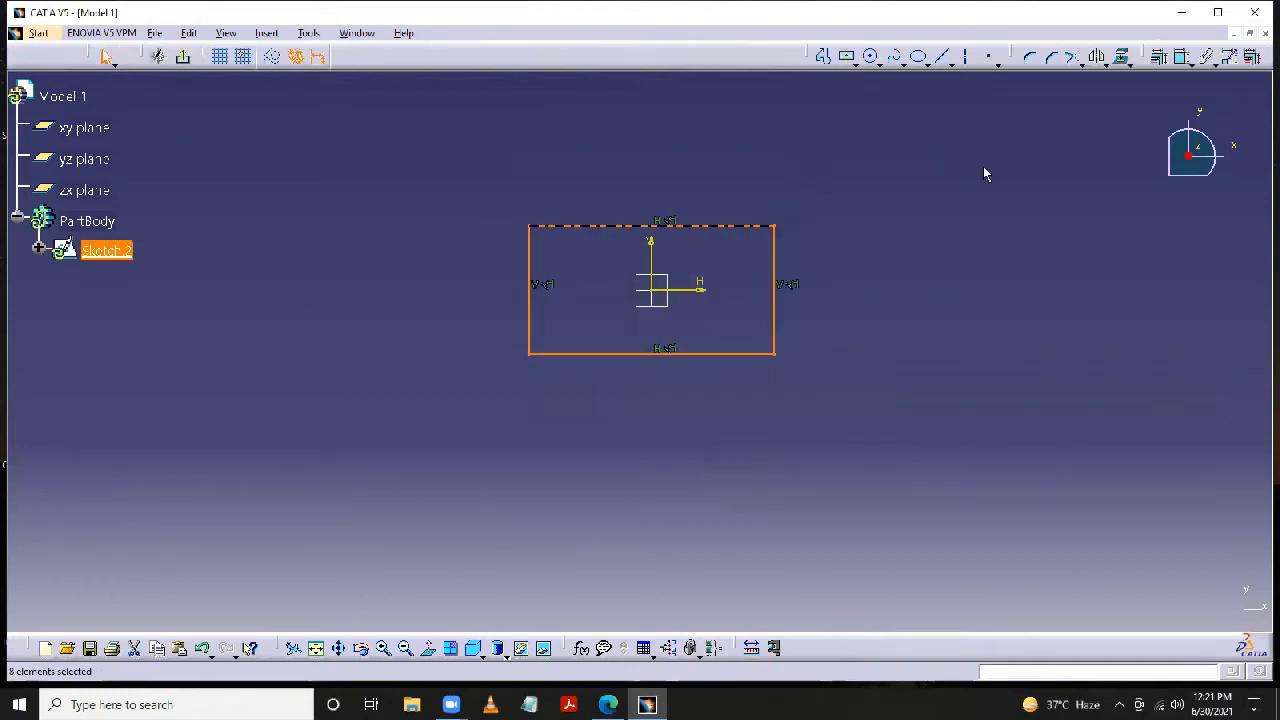
- Dimension the rectangle's upper horizontal edge and set its length to 120 mm
click(1183, 57)
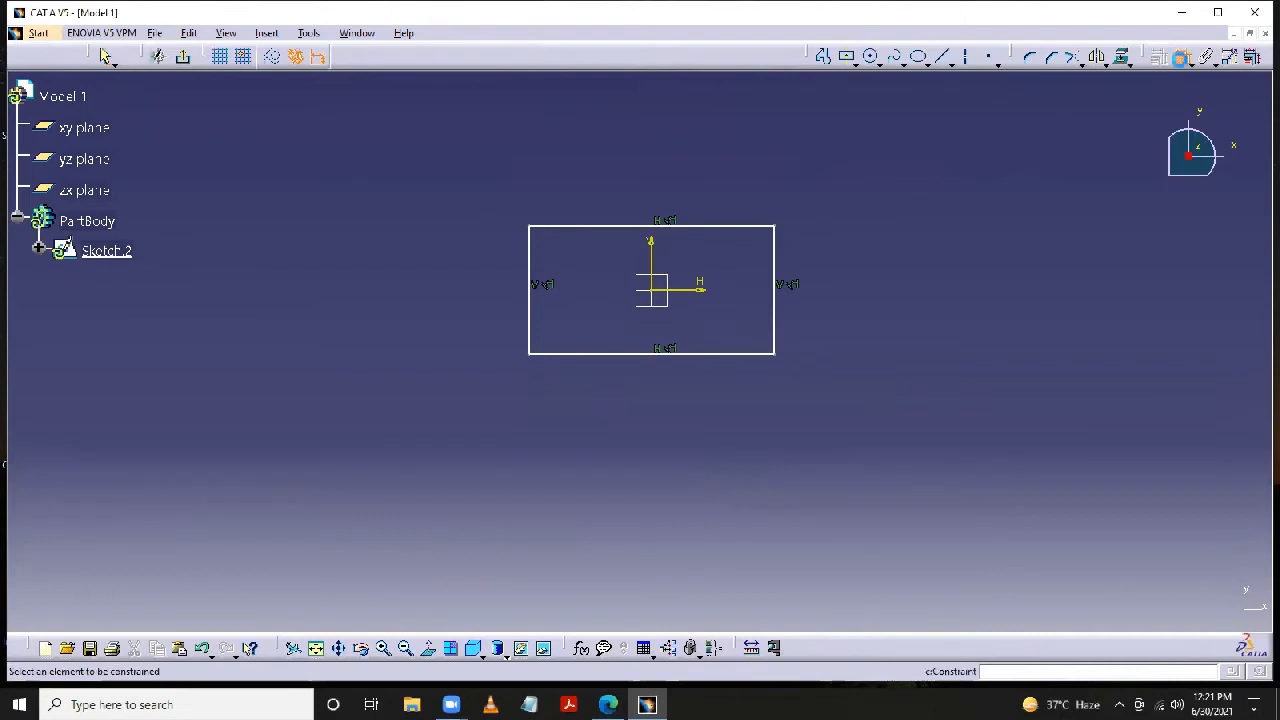
click(746, 227)
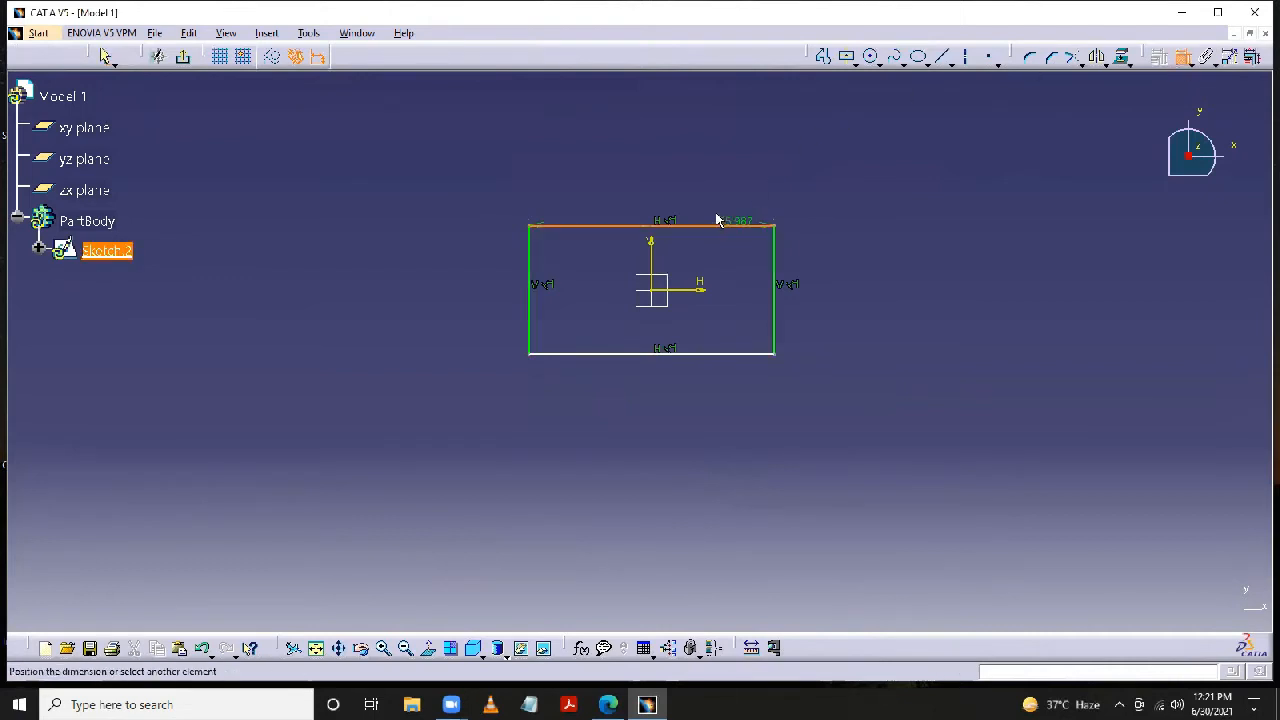
click(659, 188)
double_click(660, 186)
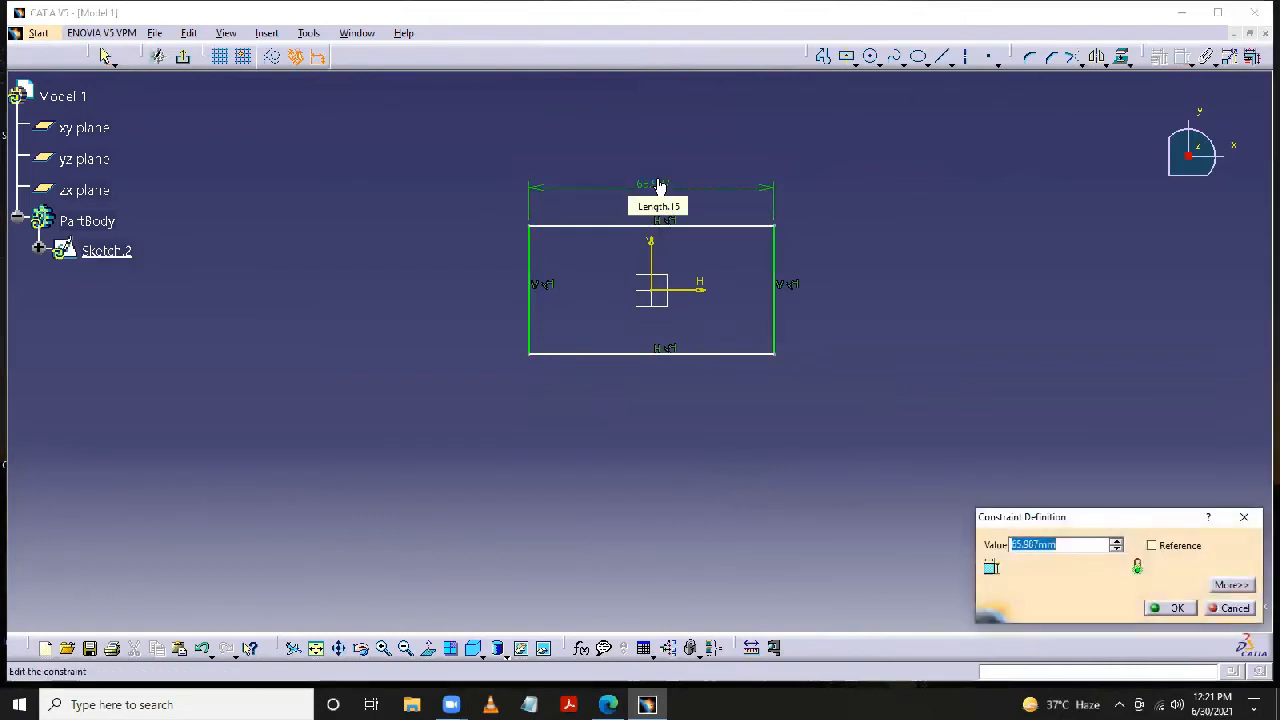
text(120)
key(Return)
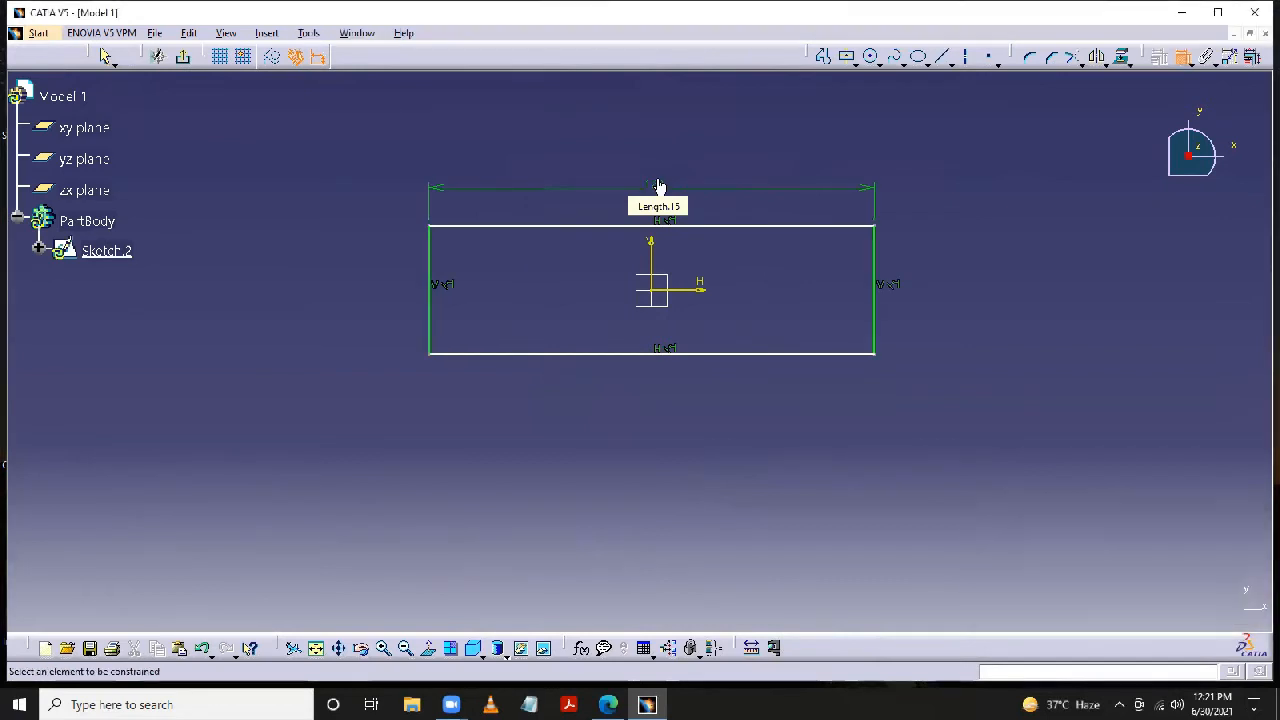
- Dimension the rectangle's vertical edge on the positive H side, set it to 75 mm and exit the sketch
click(876, 258)
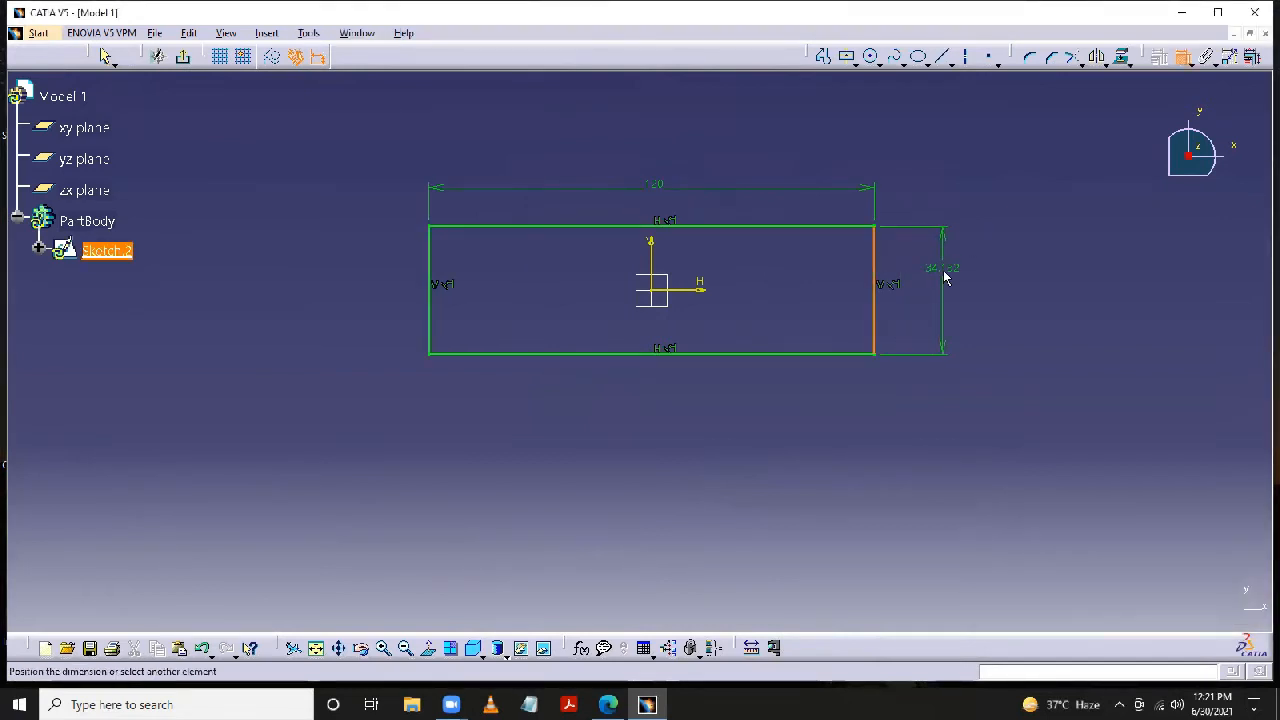
double_click(950, 272)
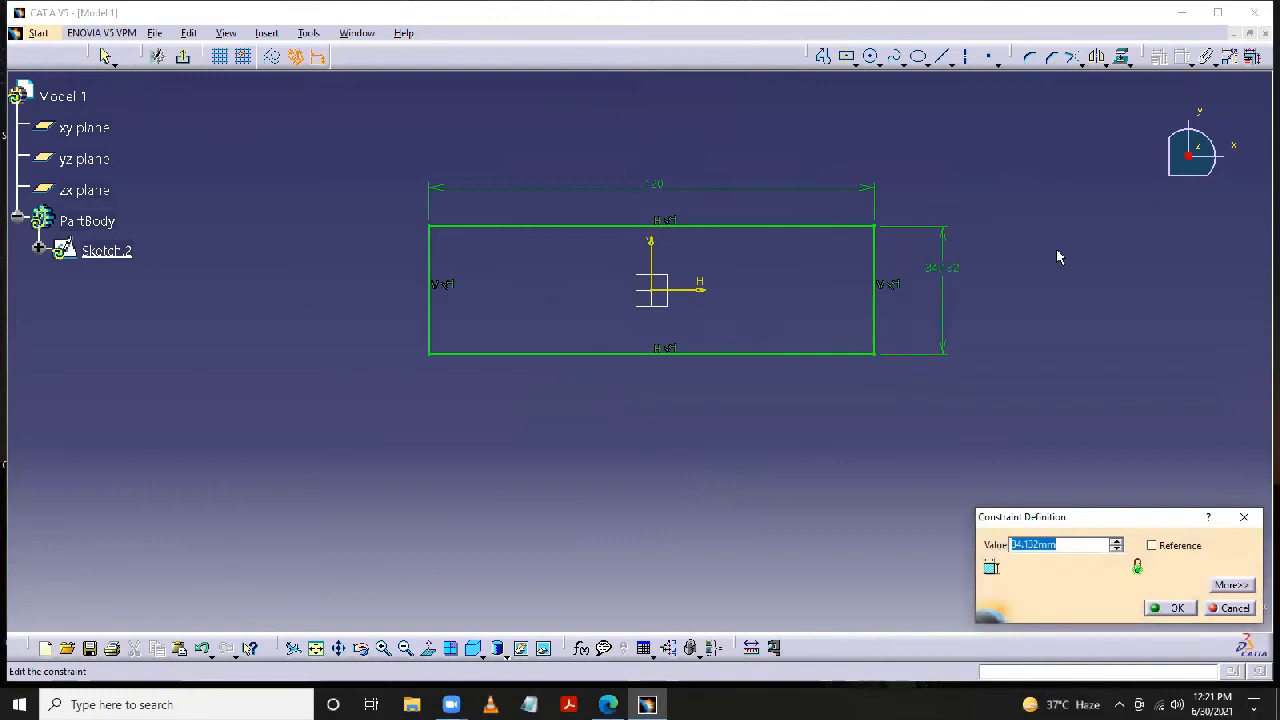
text(6)
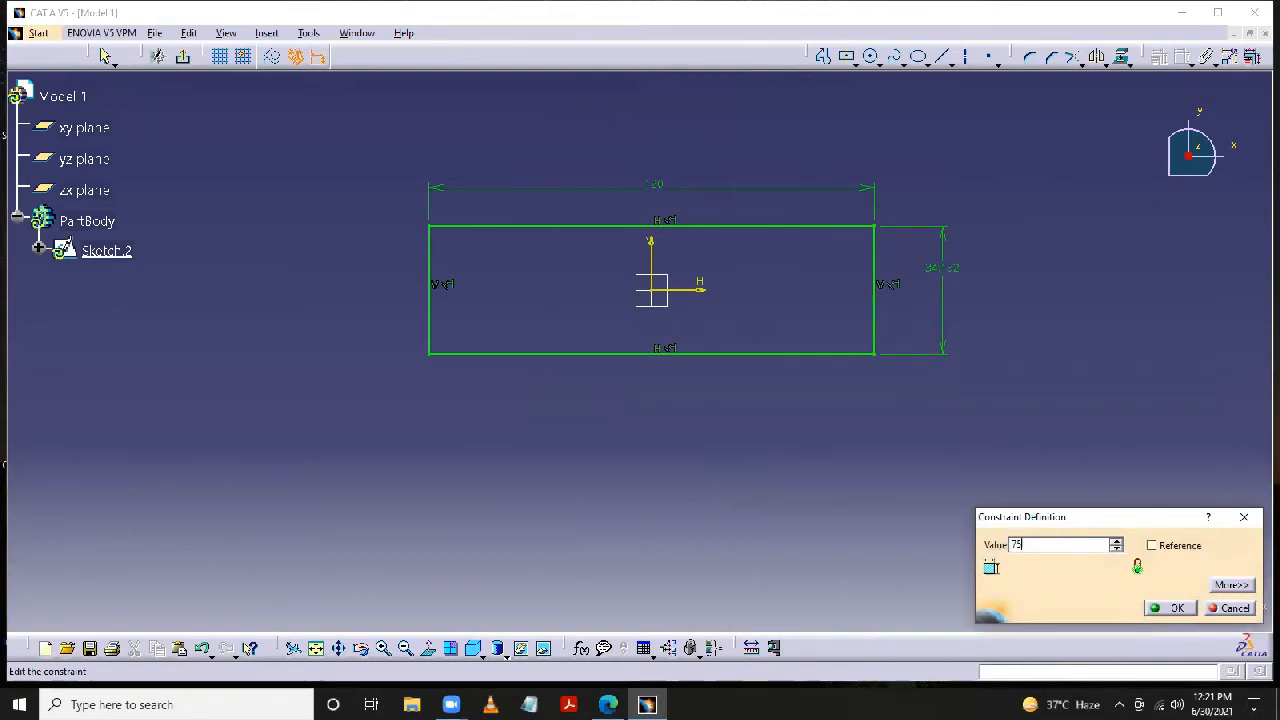
key(Return)
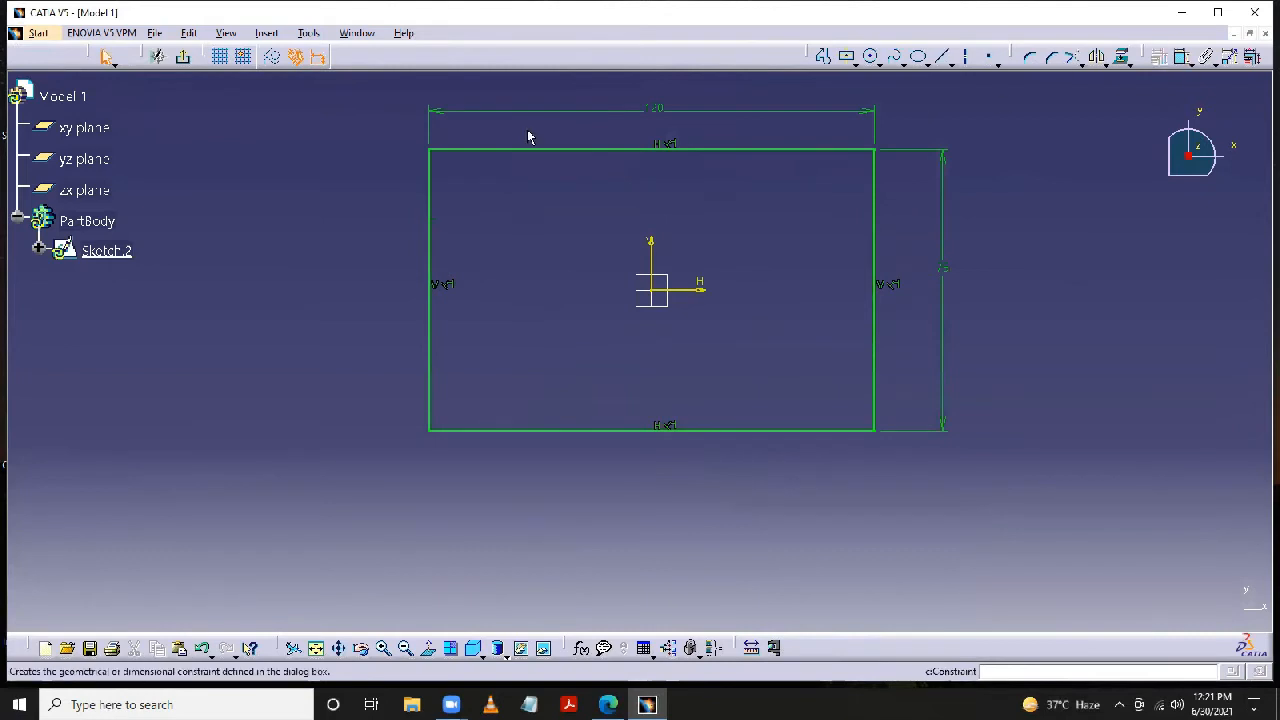
click(183, 57)
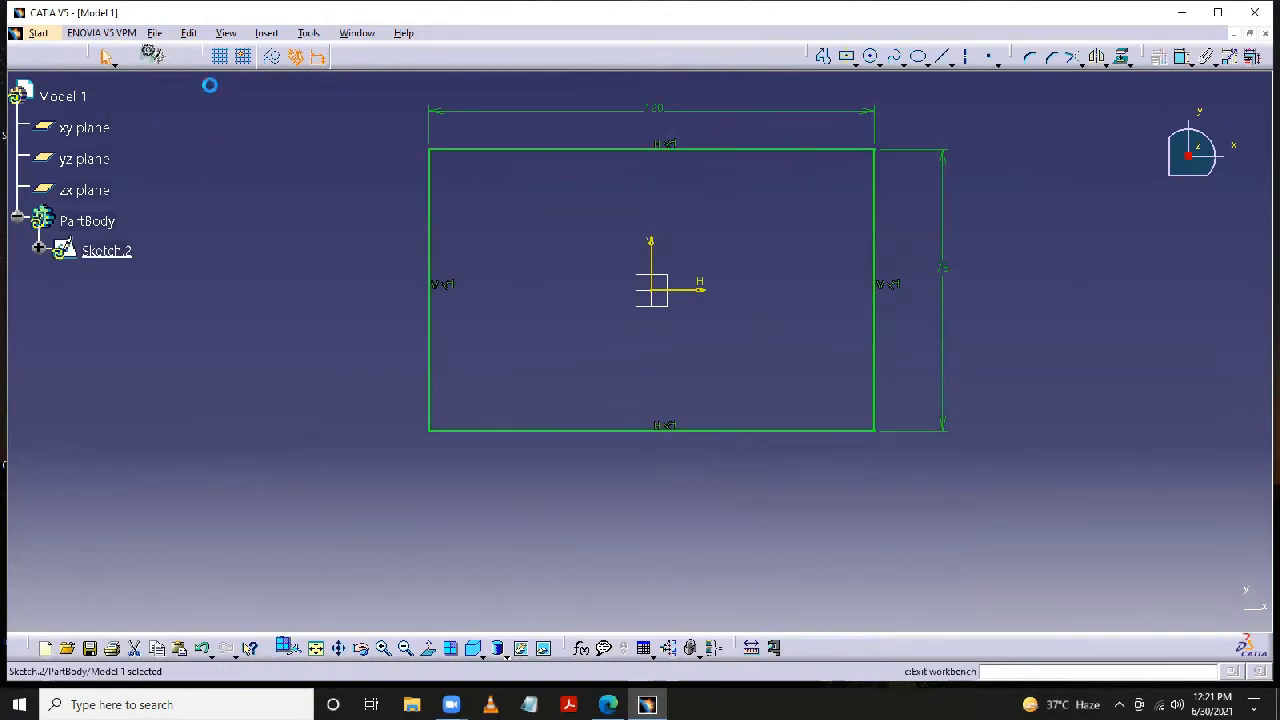
- Start a new sketch on the zx plane
click(281, 200)
middle_drag(940, 440, 908, 400)
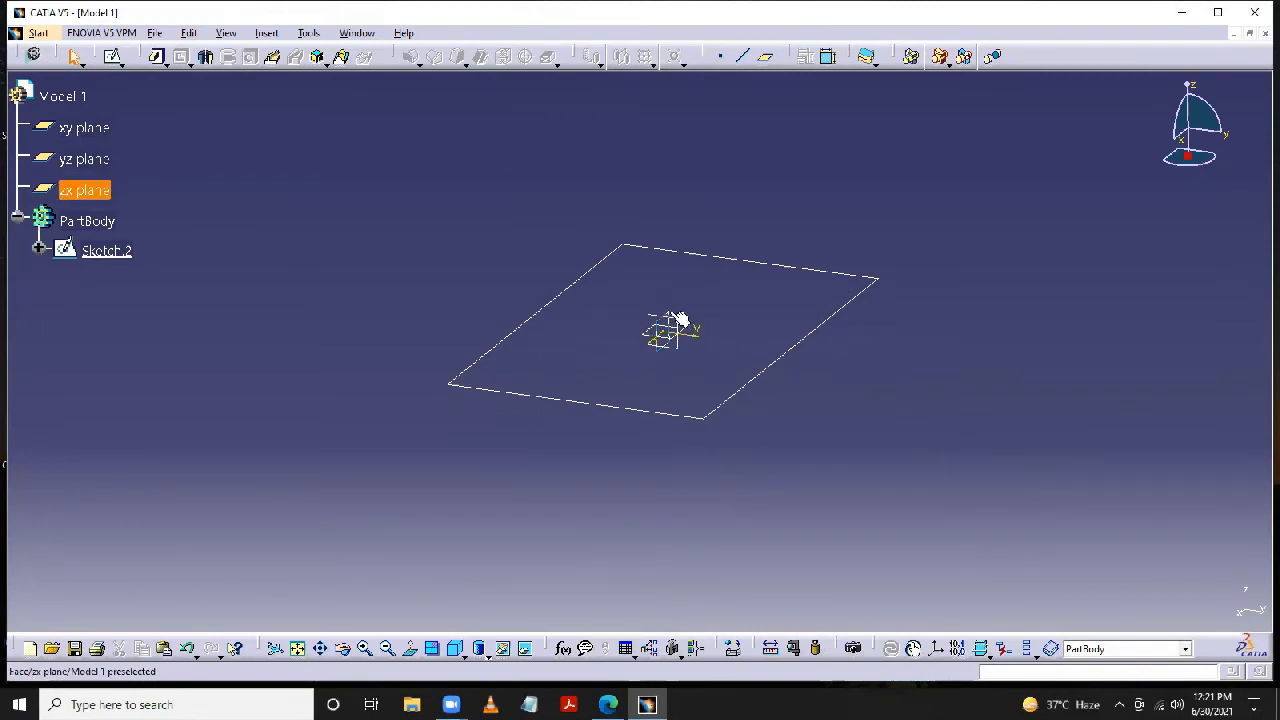
click(114, 58)
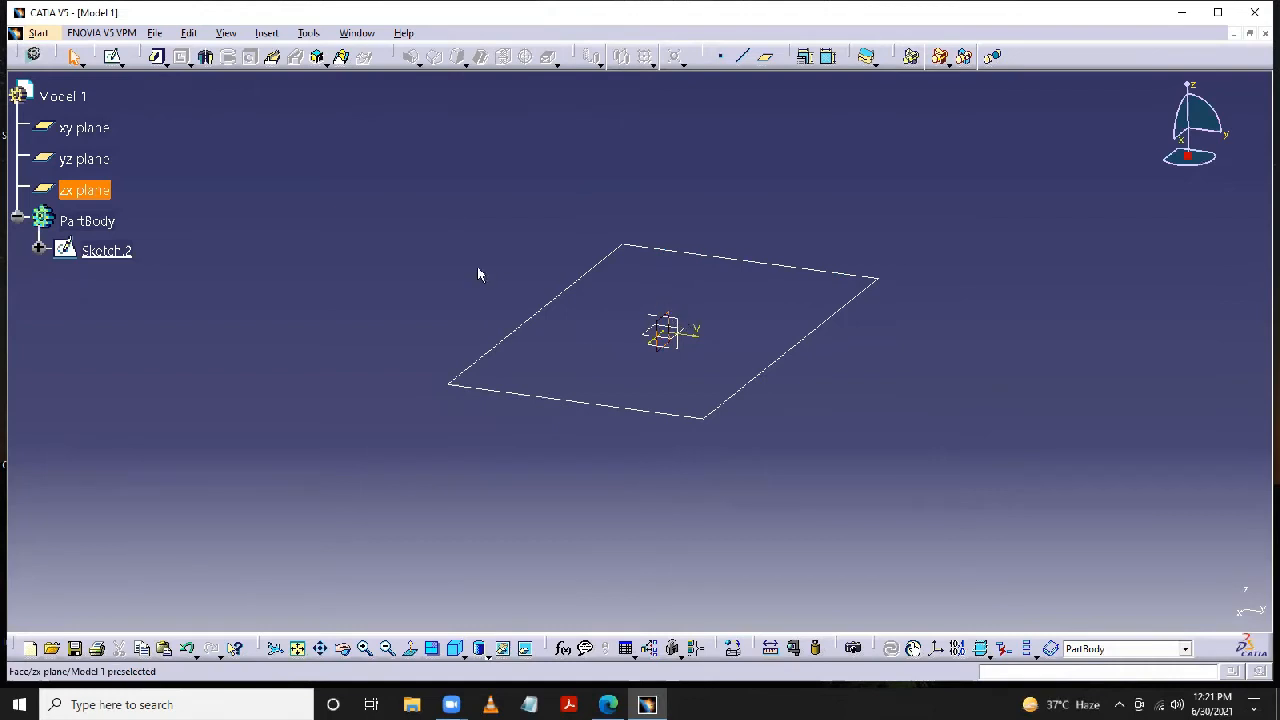
click(112, 57)
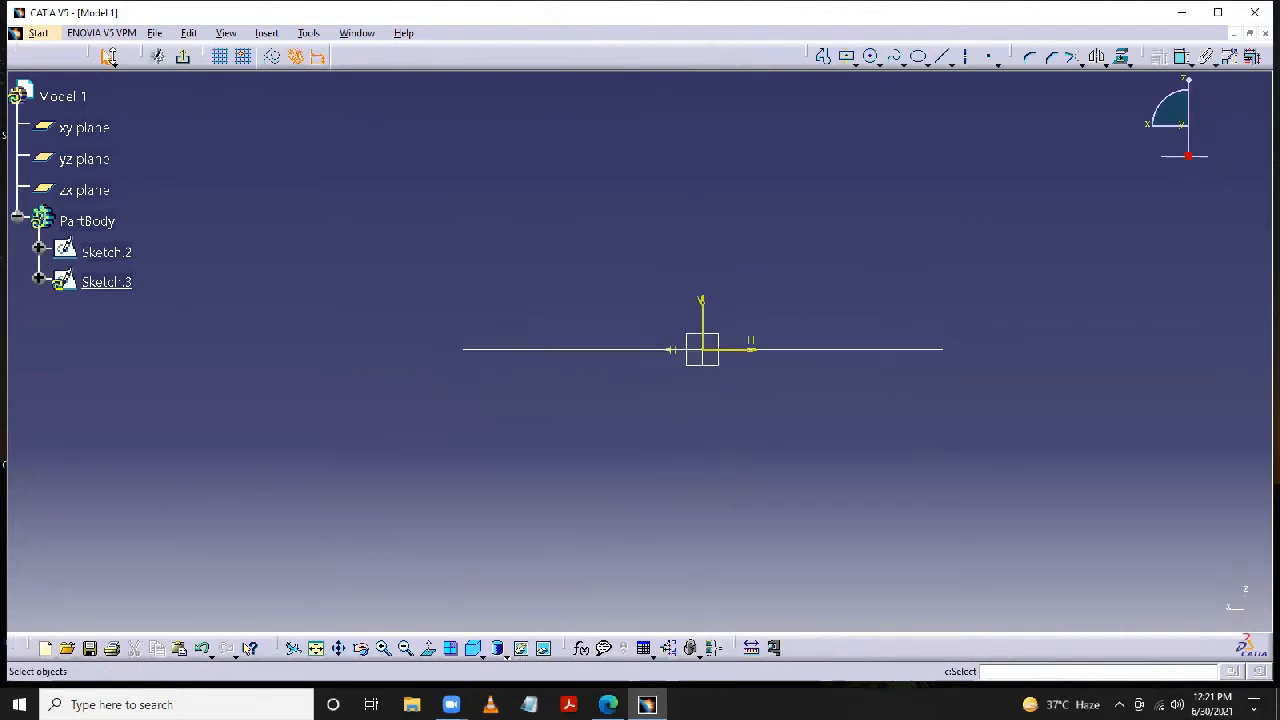
middle_drag(918, 261, 837, 245)
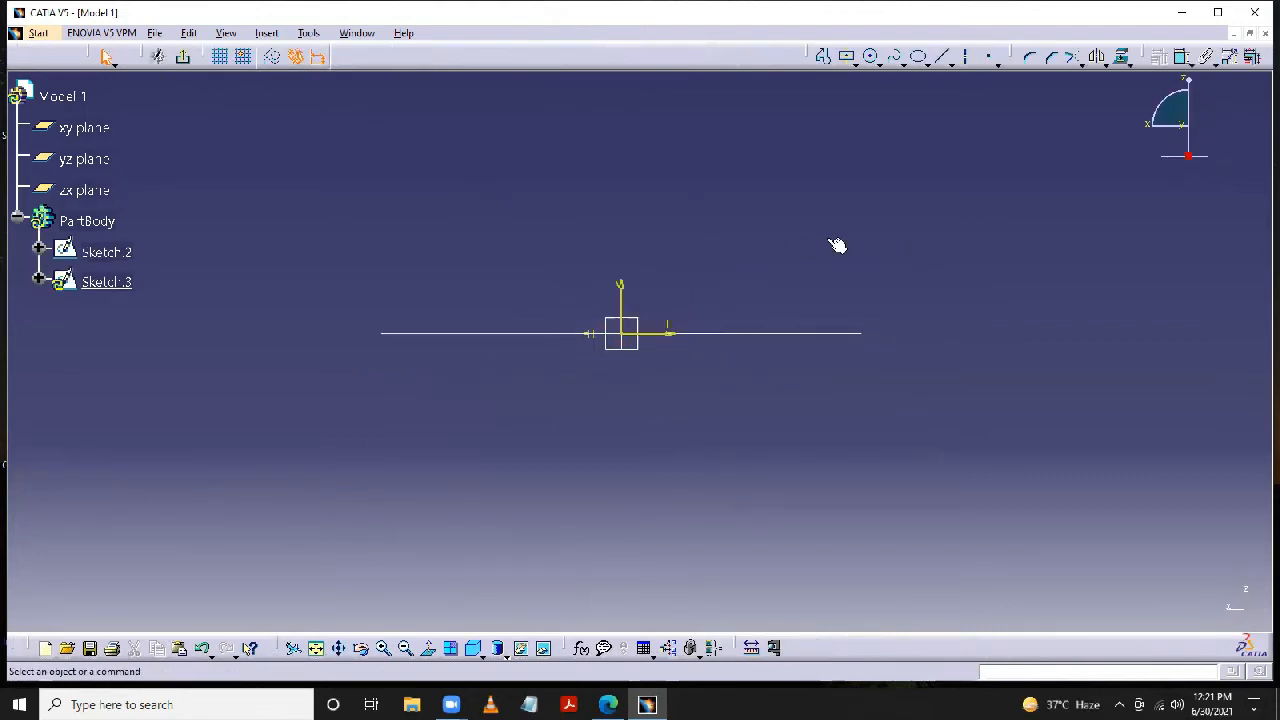
click(941, 56)
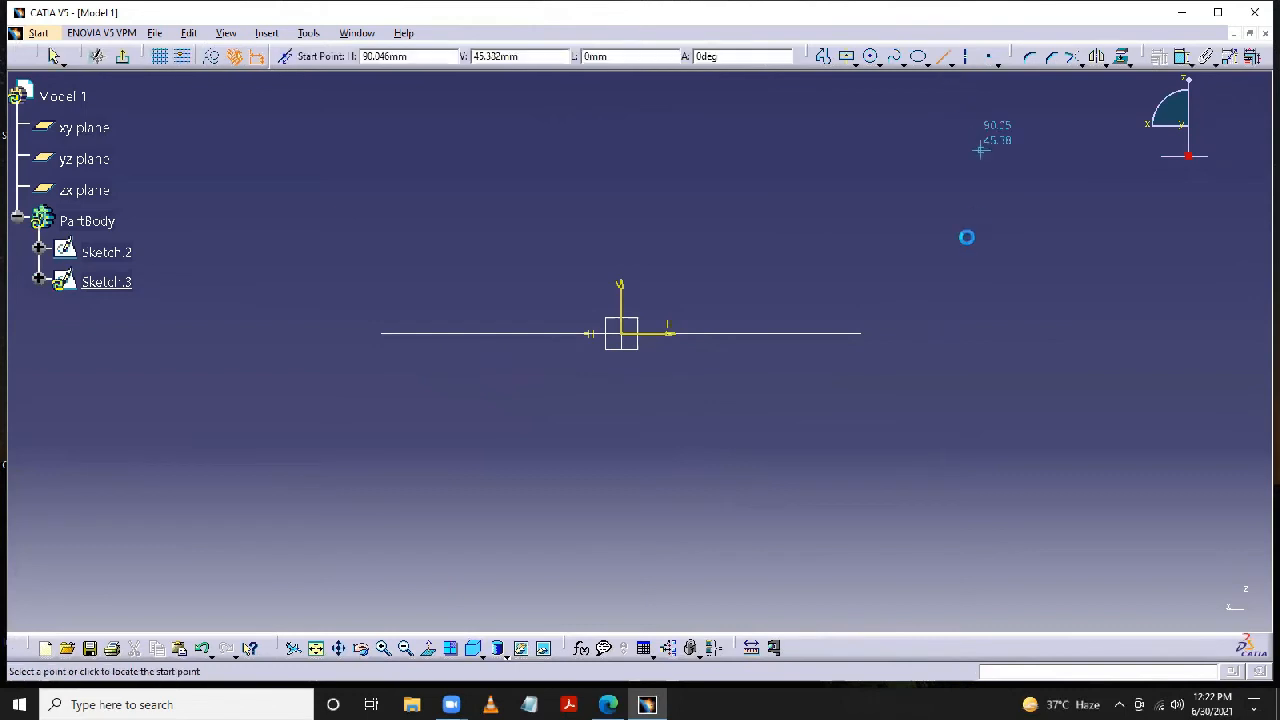
click(860, 333)
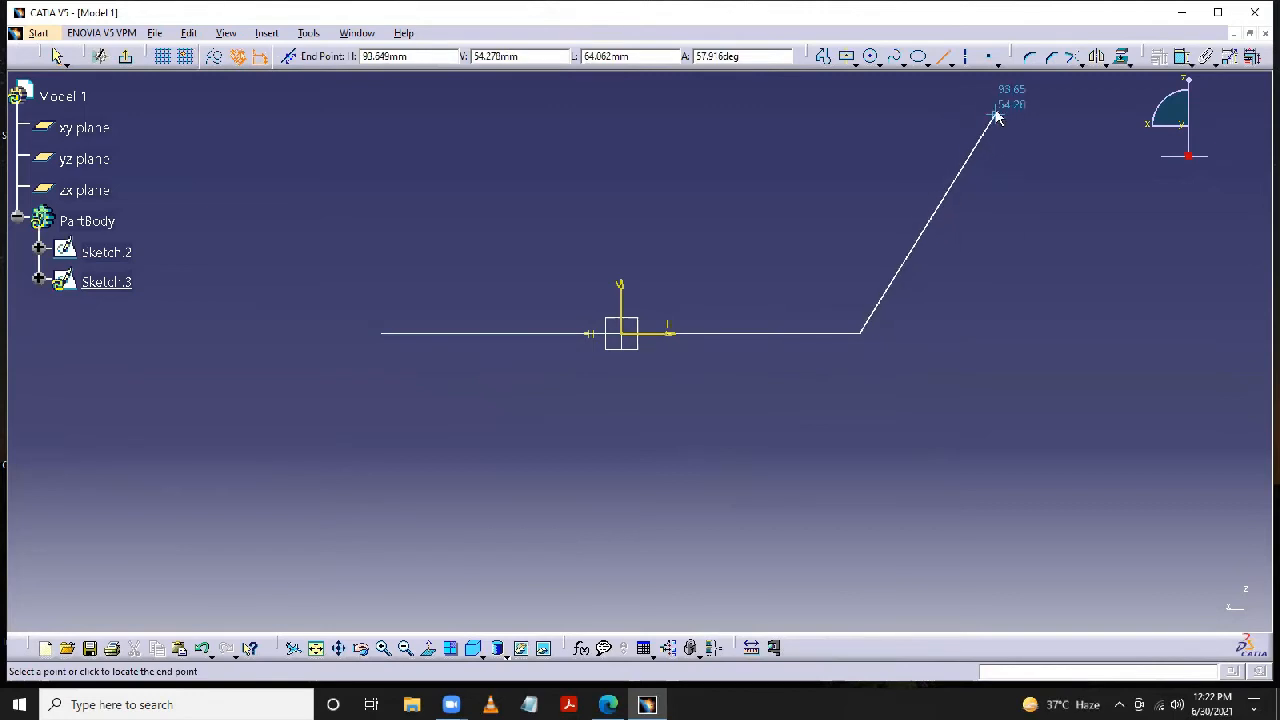
click(996, 117)
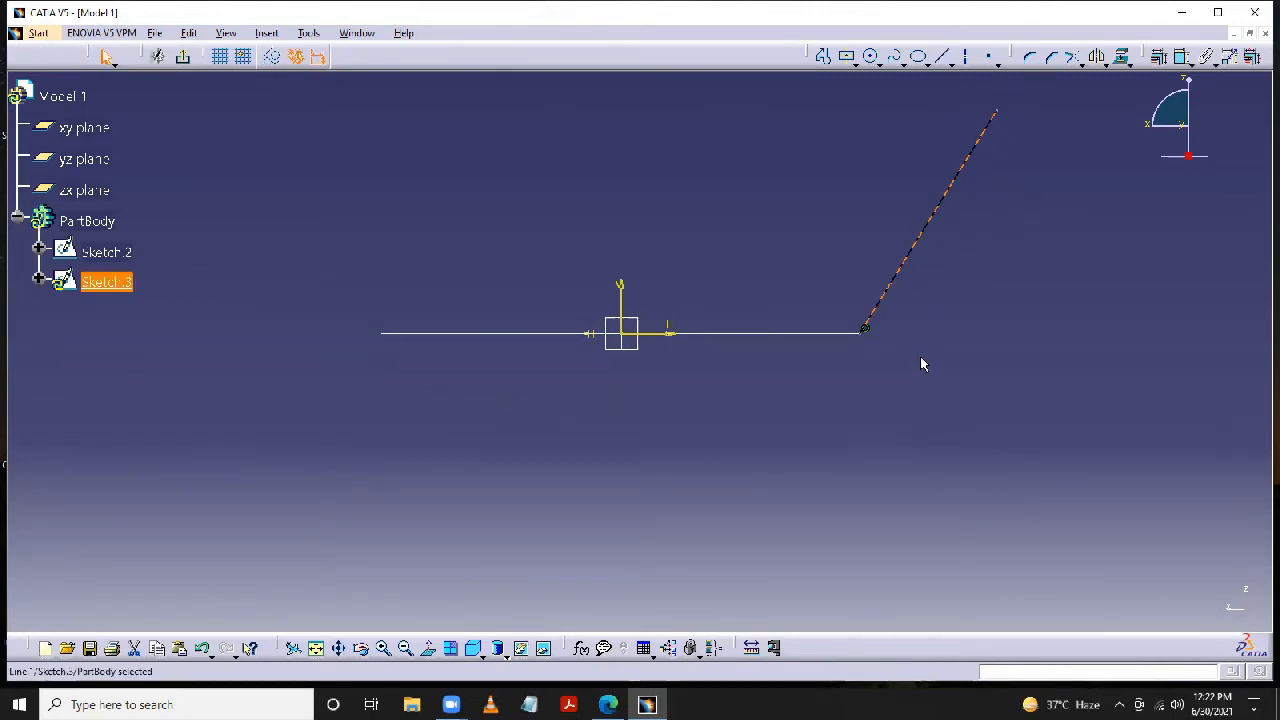
middle_drag(932, 292, 955, 160)
mouse_move(961, 326)
middle_down()
mouse_move(972, 331)
mouse_move(975, 292)
mouse_move(614, 306)
middle_up()
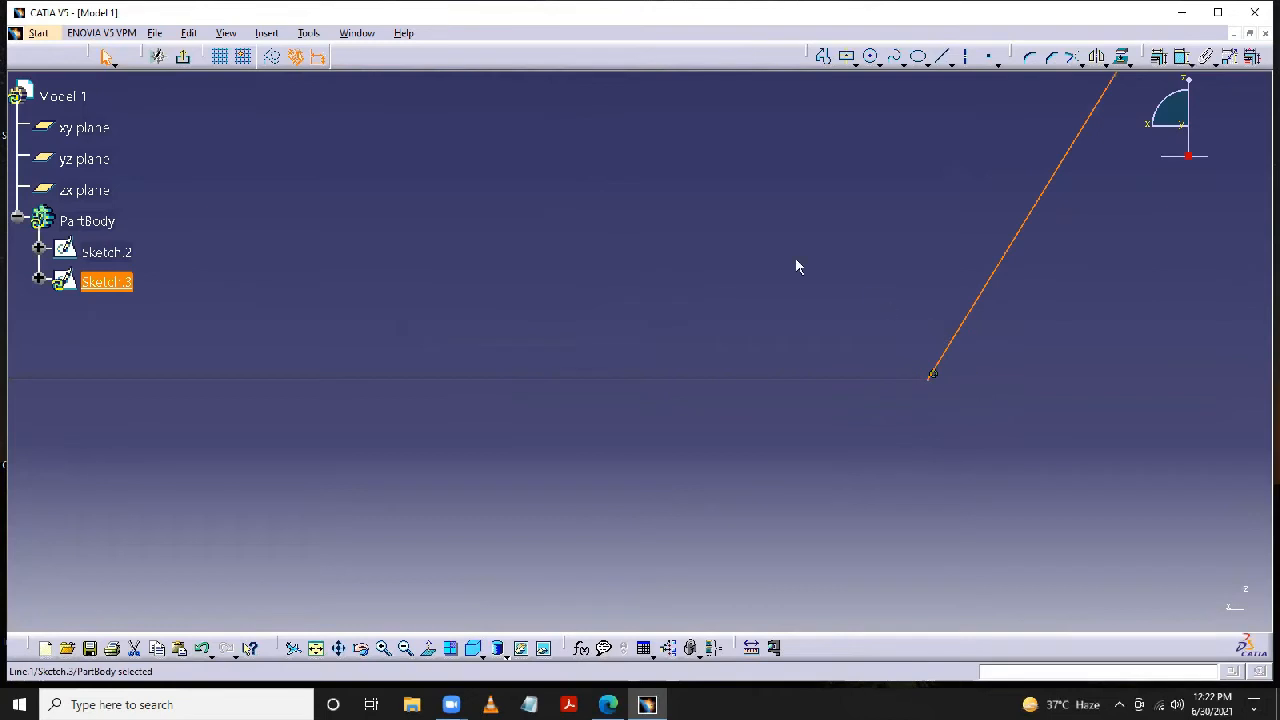
mouse_move(796, 260)
middle_down()
mouse_move(823, 457)
mouse_move(850, 502)
middle_up()
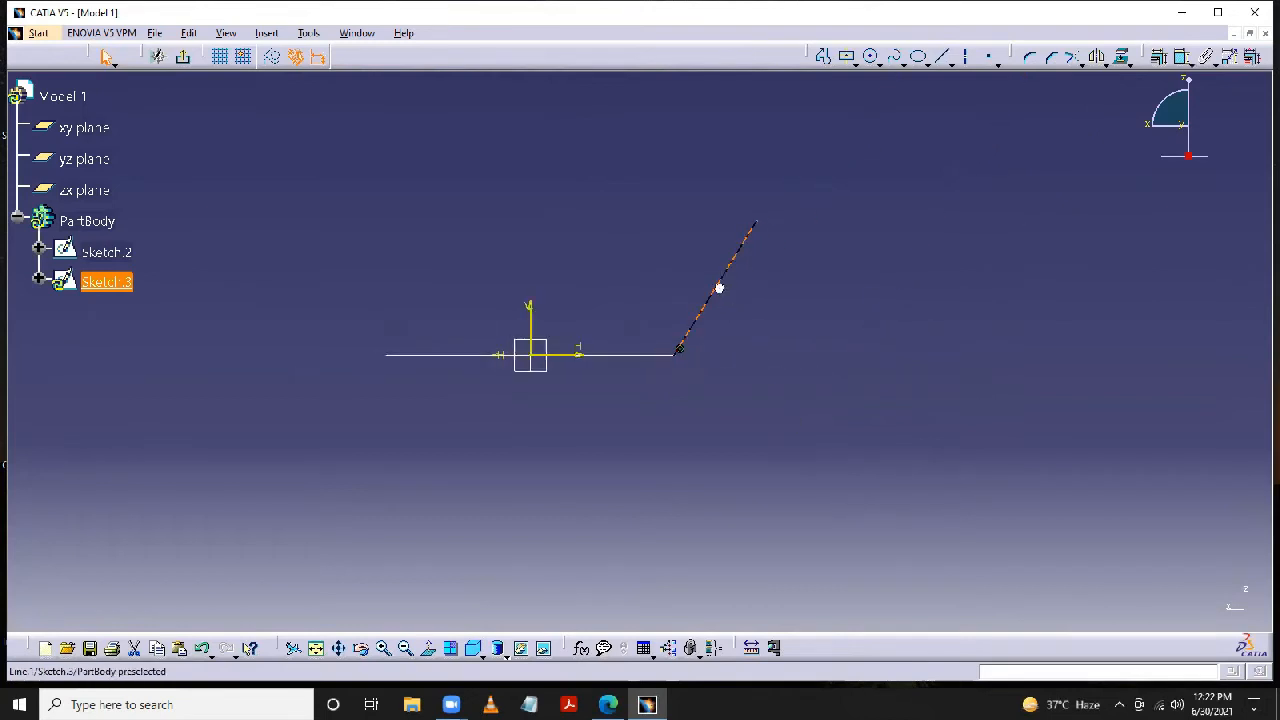
key(Delete)
- Project the rectangle's edge onto the zx-plane sketch with Project 3D Elements
middle_drag(874, 335, 895, 340)
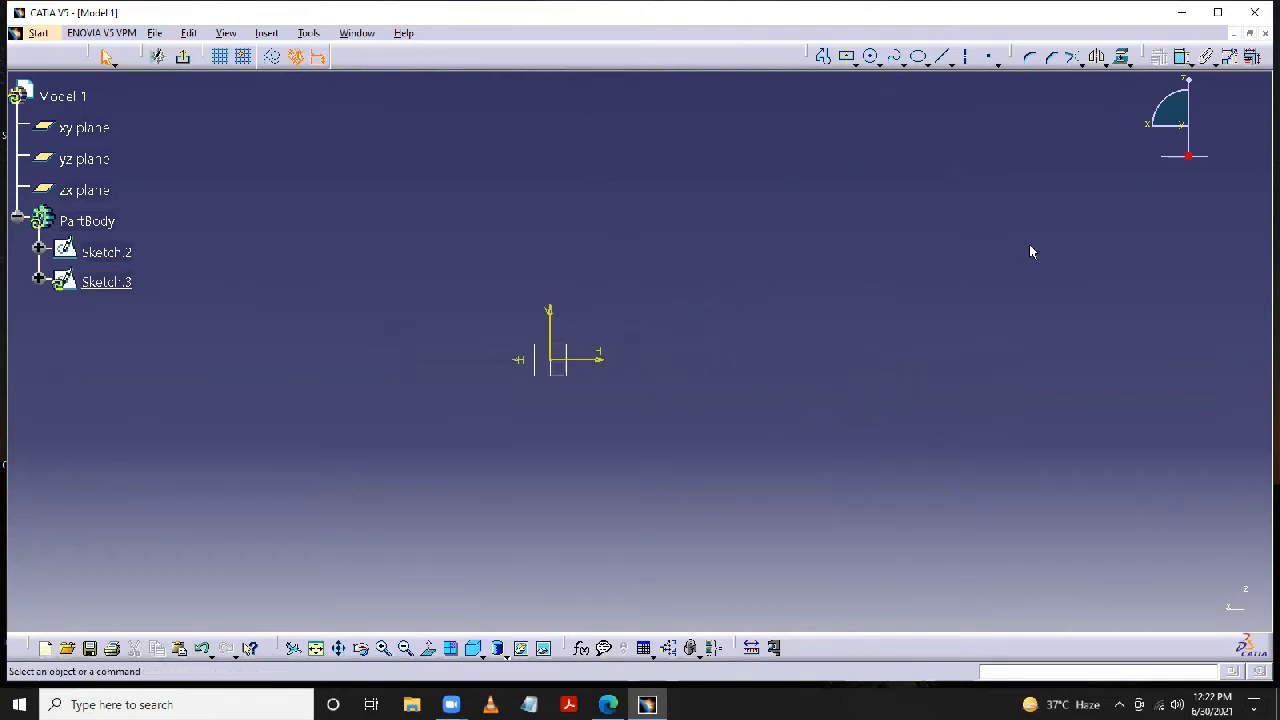
click(1124, 58)
click(680, 361)
- Draw a line sloping upward and outward from the projected edge's endpoint on the positive H side
click(941, 57)
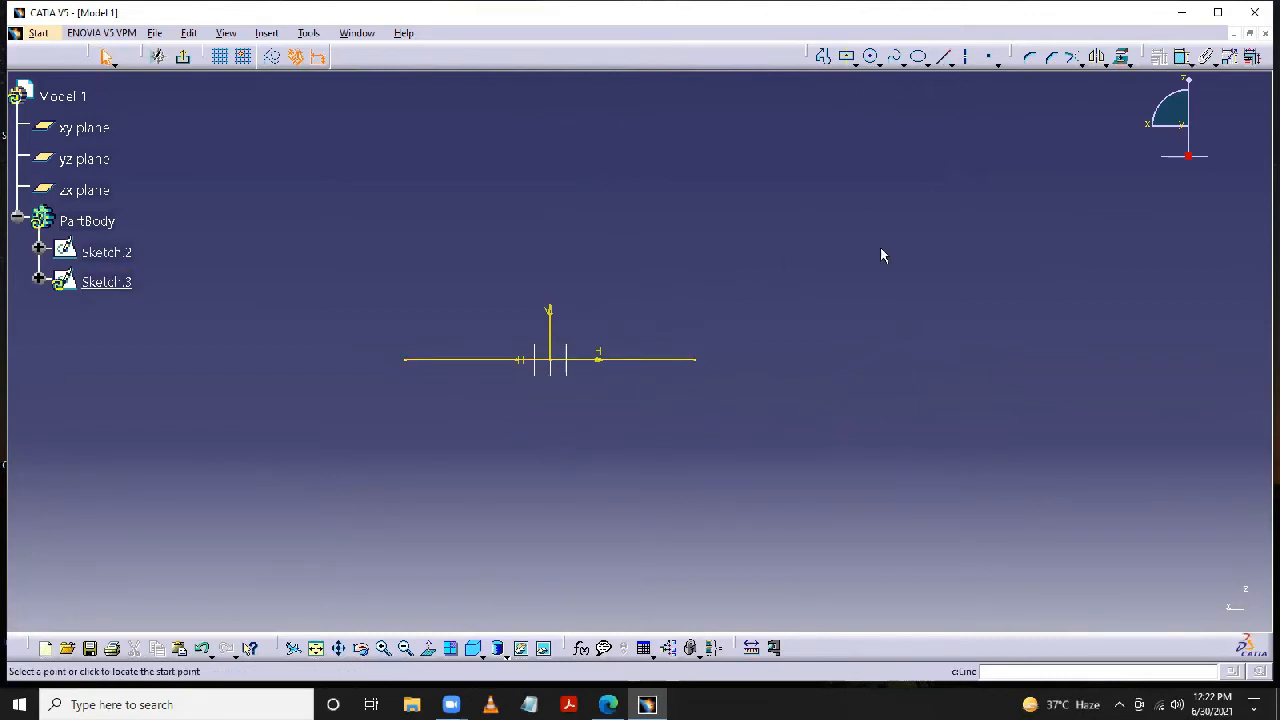
click(698, 360)
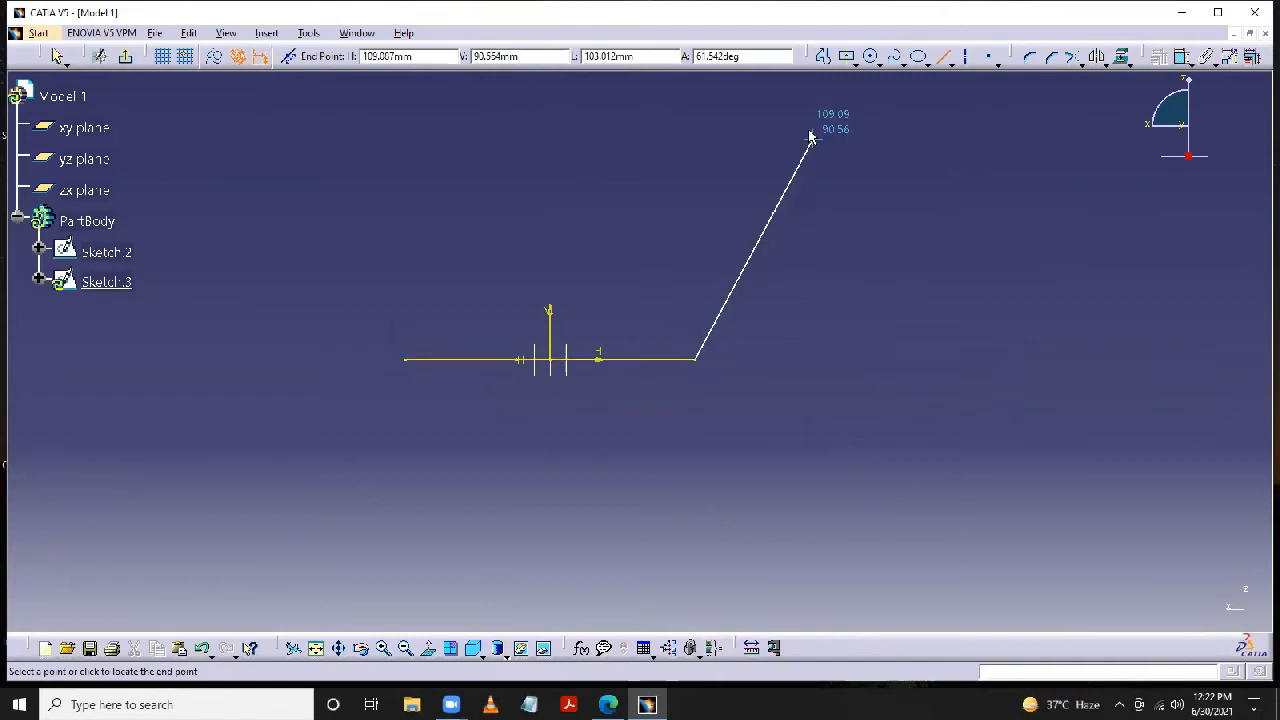
middle_drag(792, 159, 720, 388)
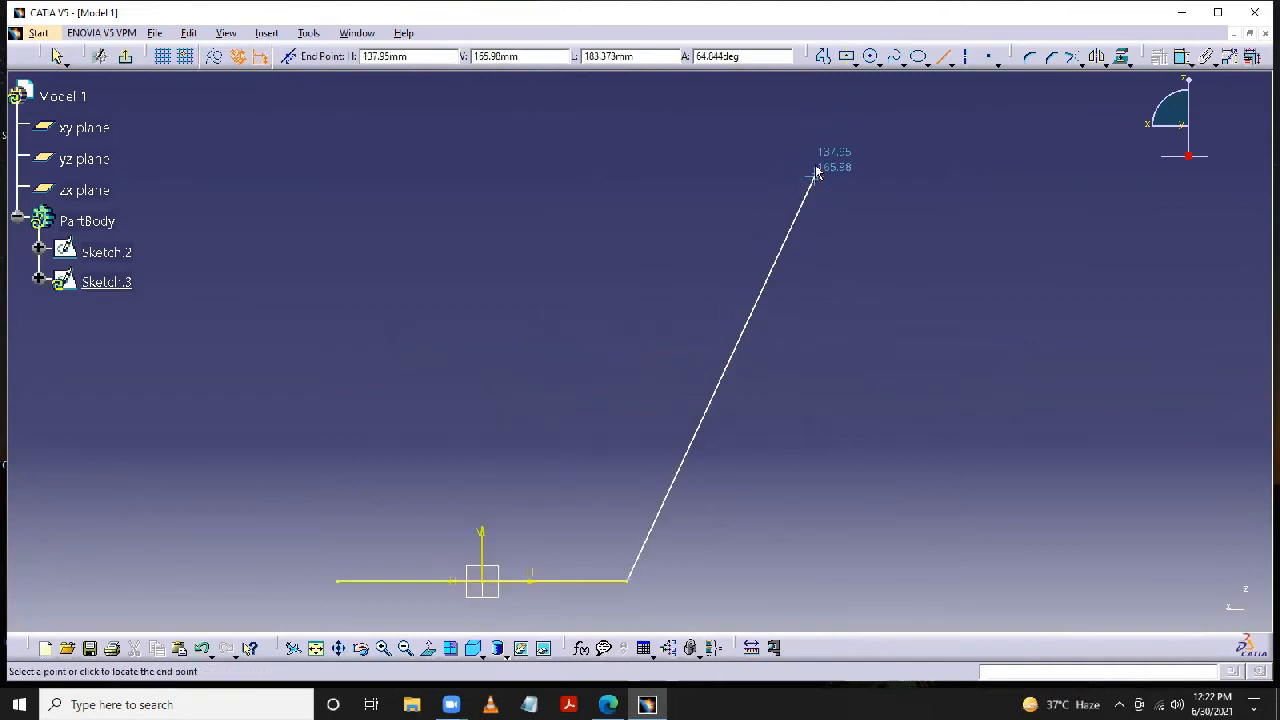
click(817, 144)
click(904, 174)
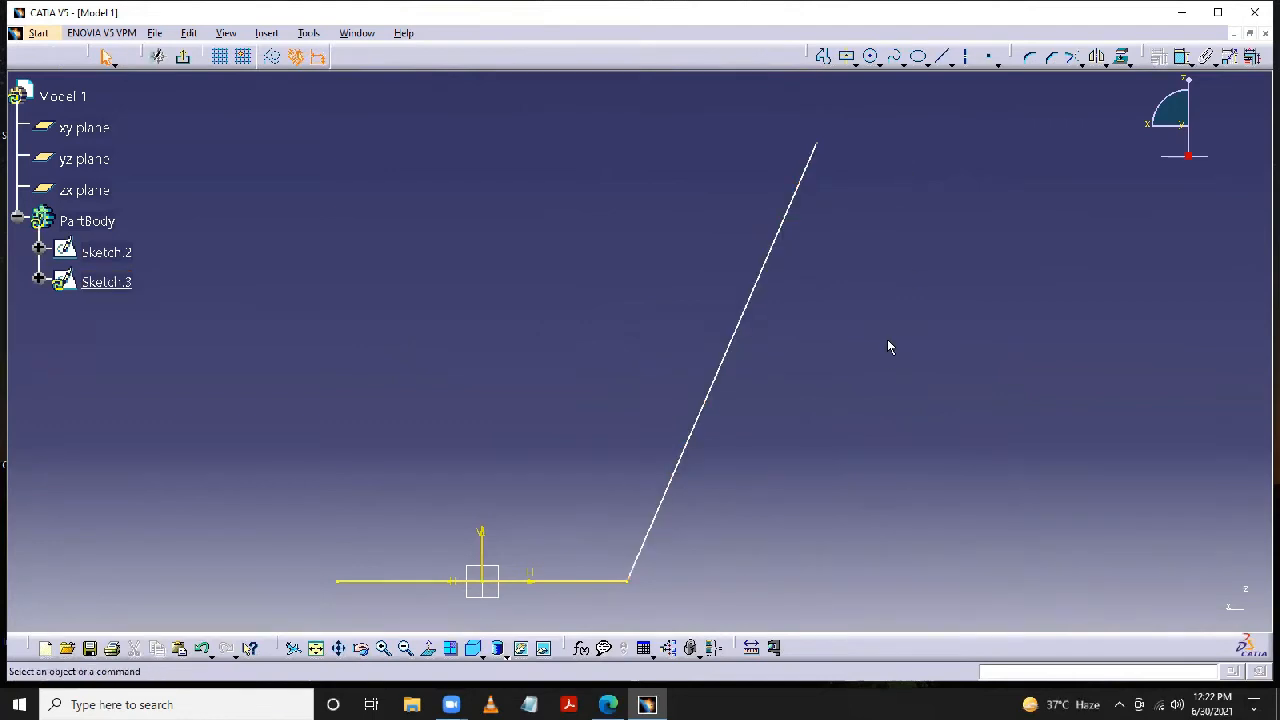
middle_drag(889, 346, 898, 175)
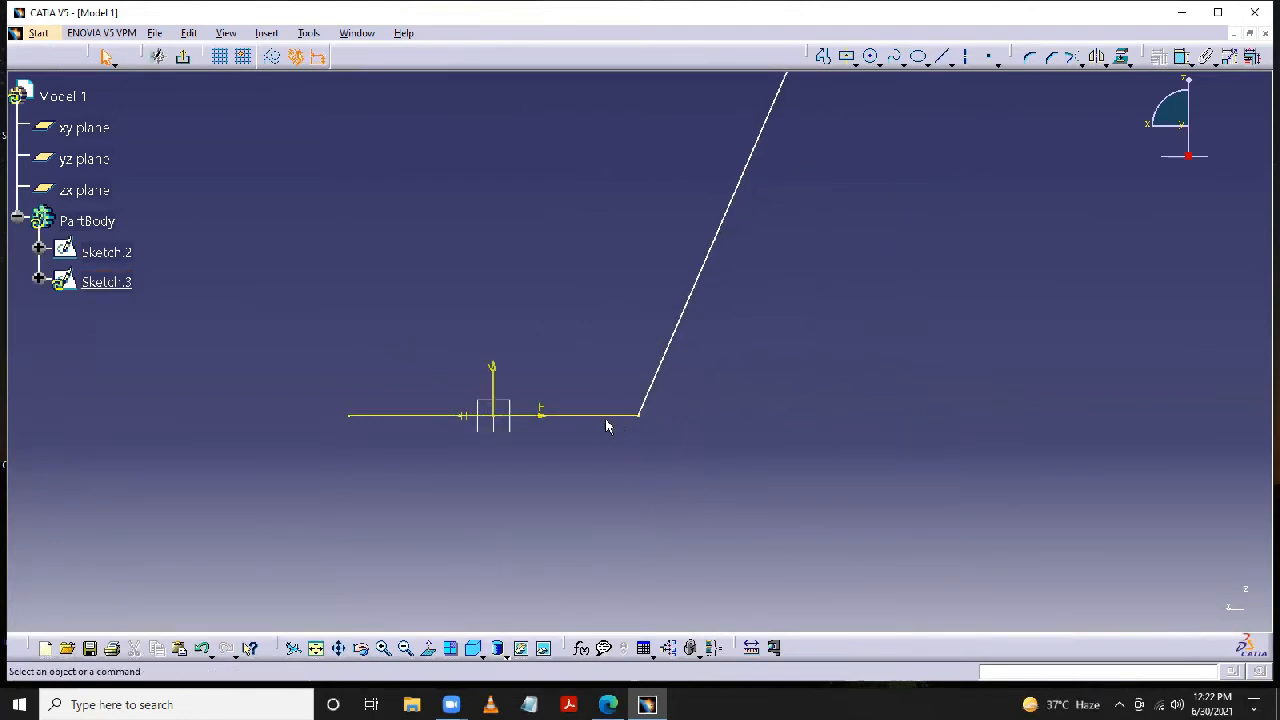
- Remove the projected edge so the sketch holds only the inclined line, and exit the sketch
click(615, 418)
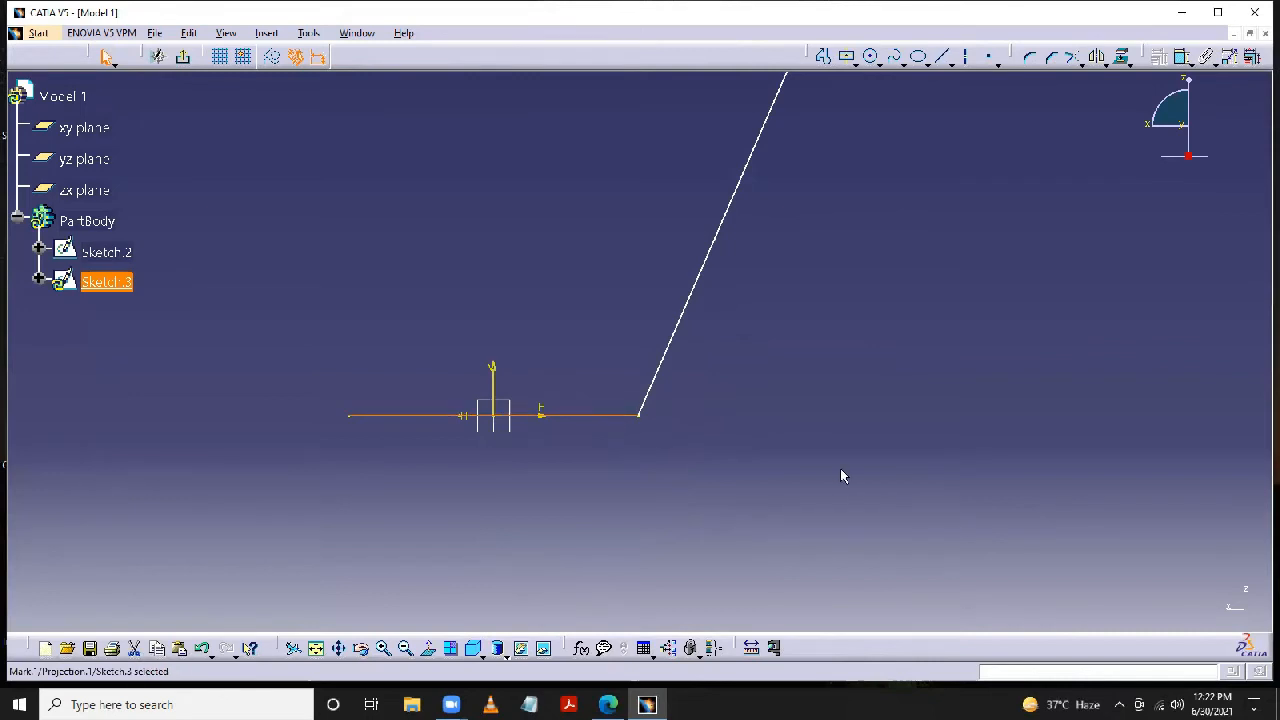
click(840, 476)
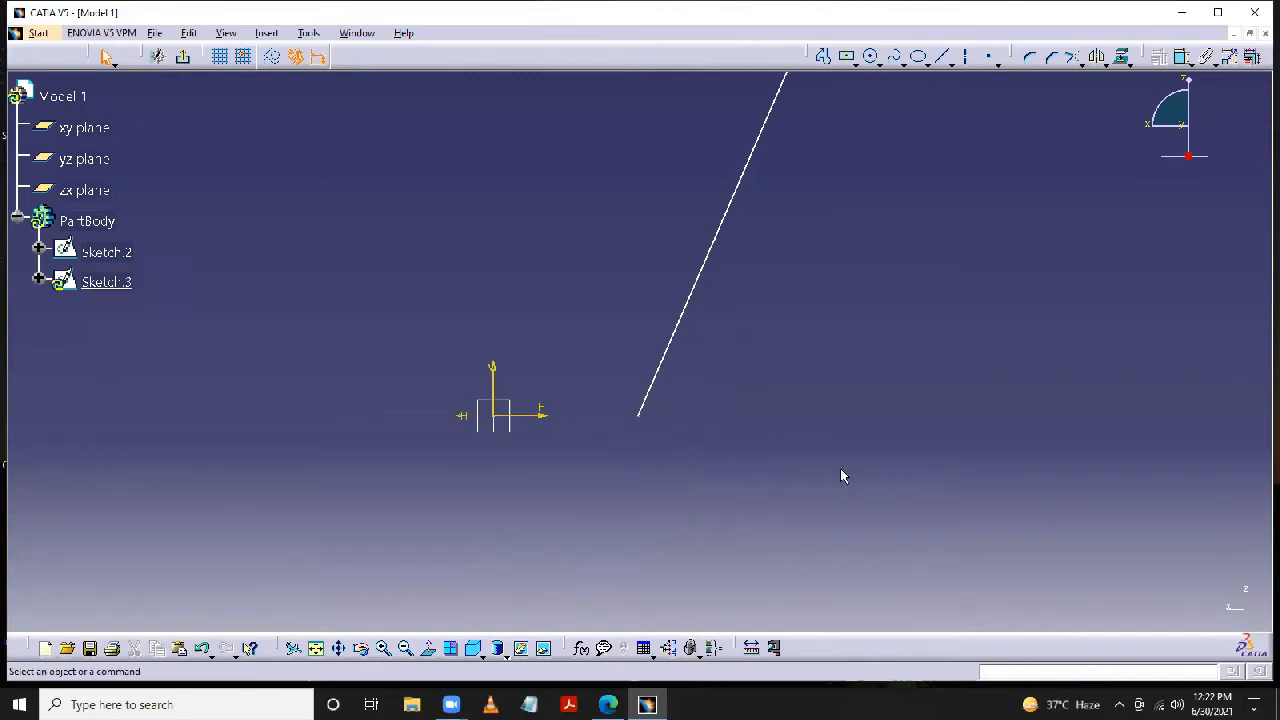
click(184, 58)
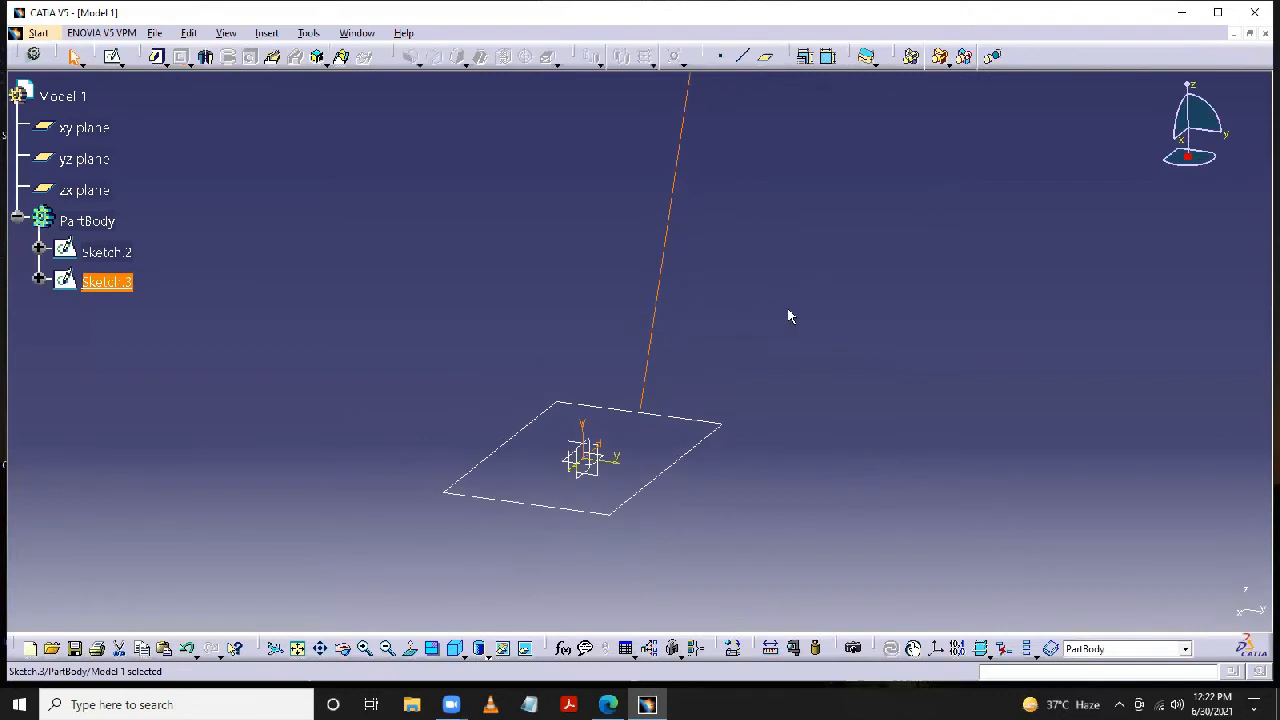
- Set up a pad of the rectangle sketch with a length of 120 mm
click(157, 56)
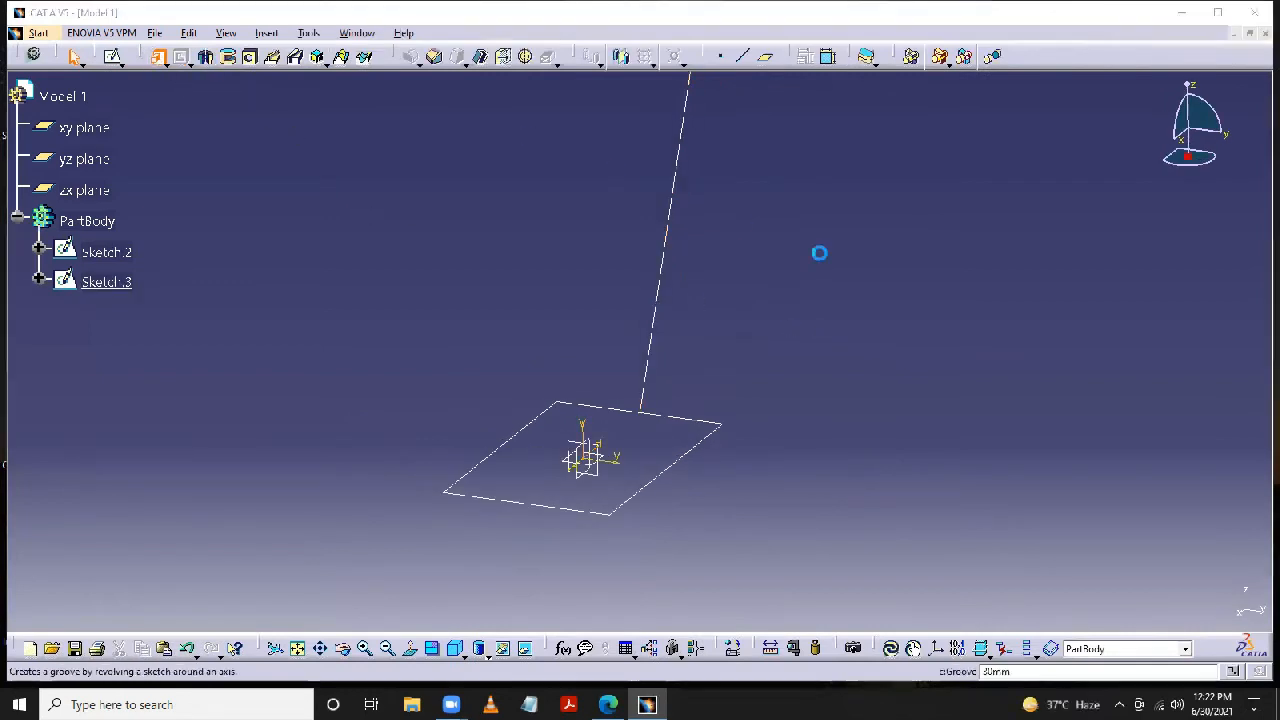
click(730, 432)
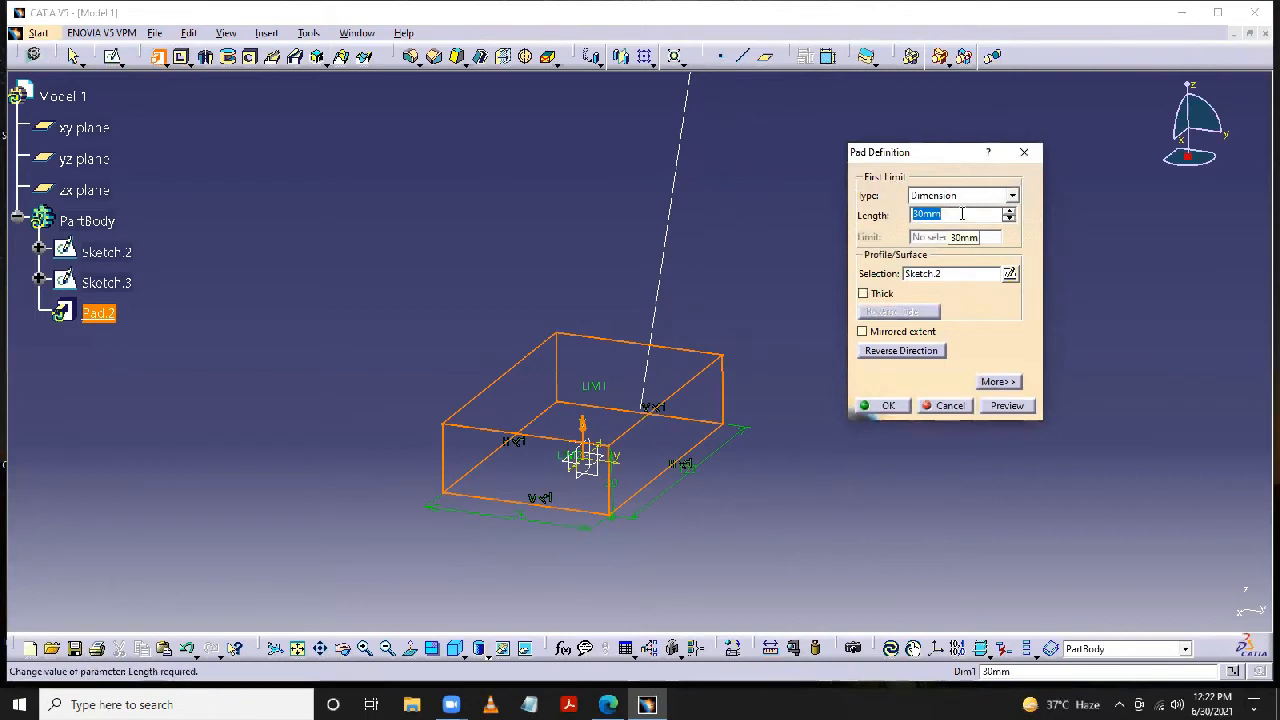
text(120)
key(Return)
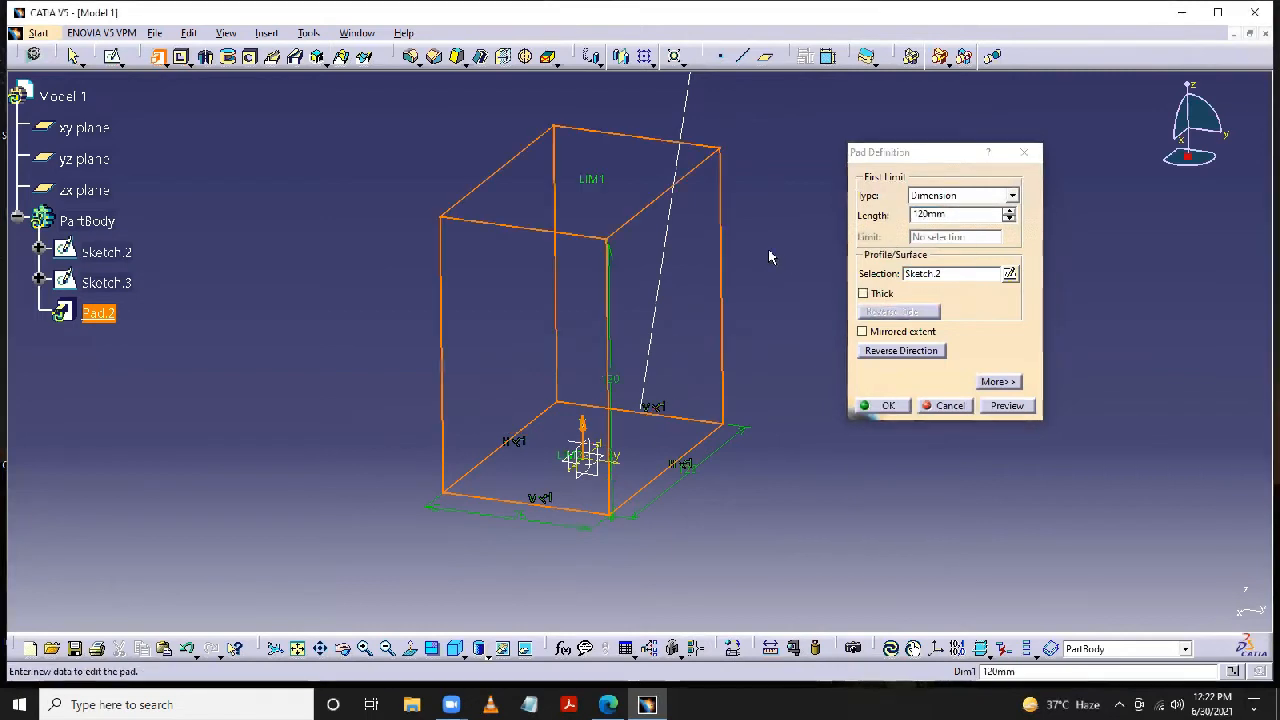
middle_drag(782, 266, 761, 336)
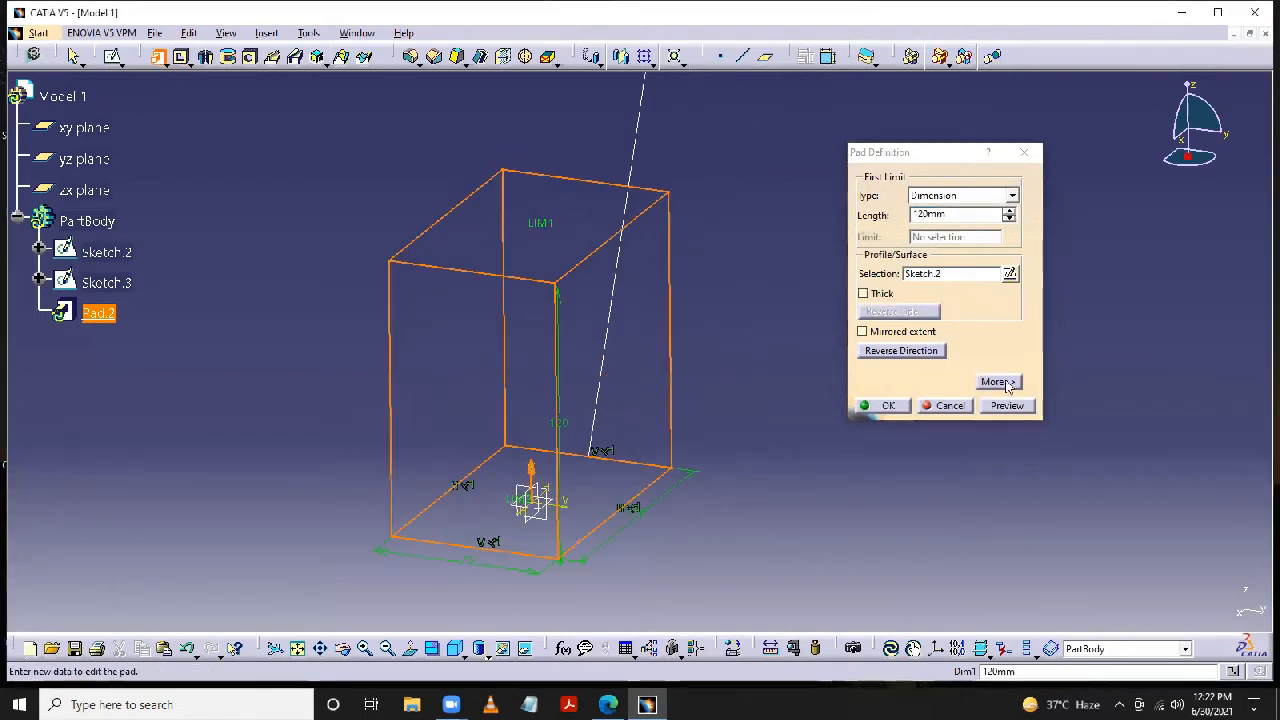
- Use the inclined line as the pad's direction reference instead of normal to profile, and create the pad
click(997, 382)
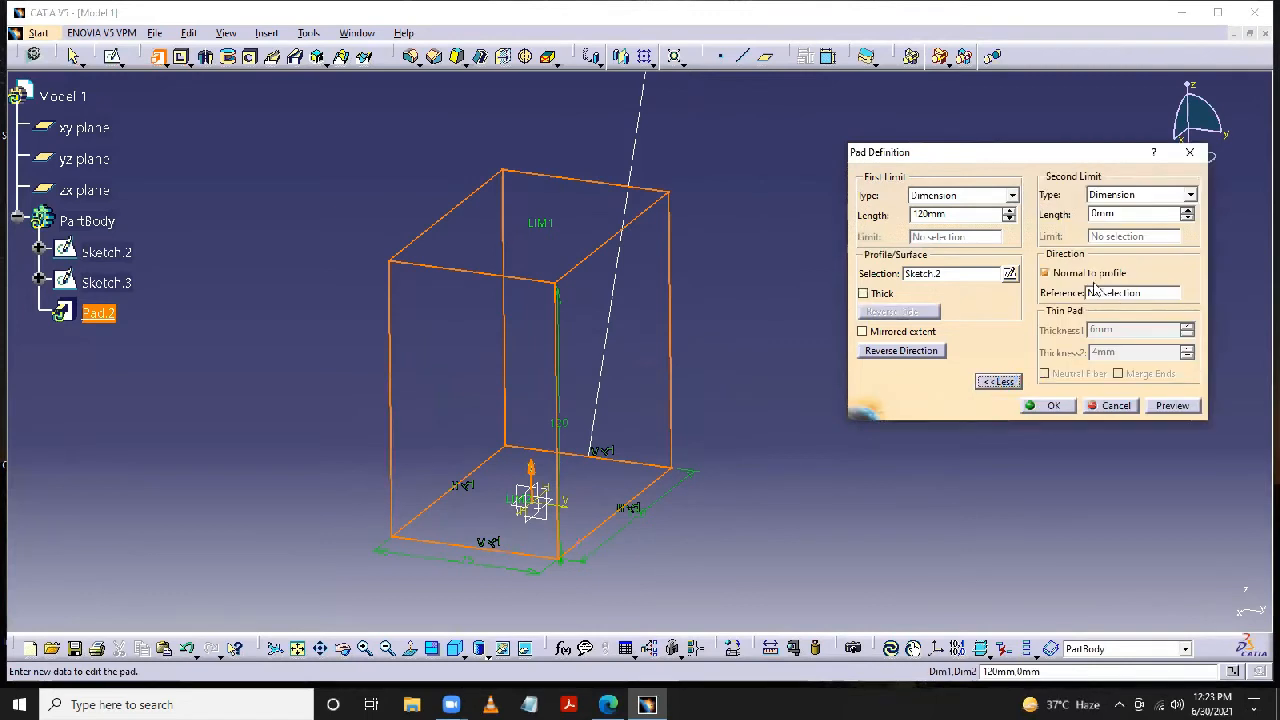
click(1109, 296)
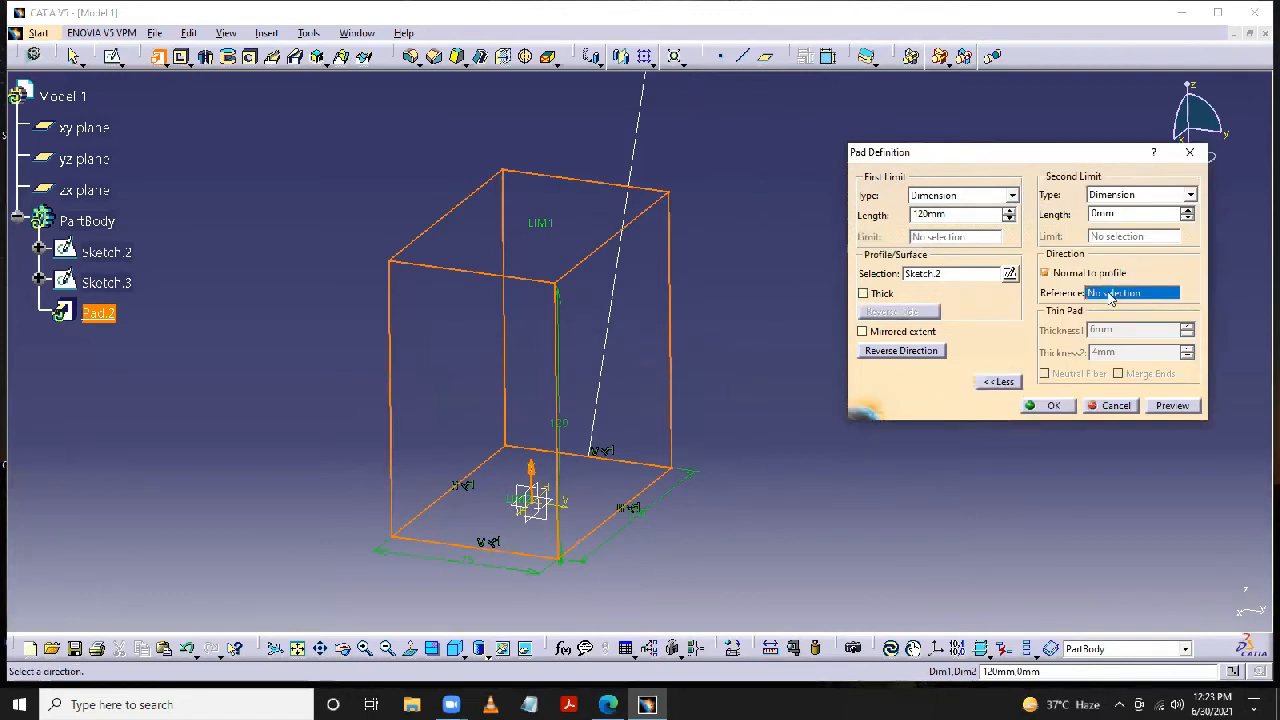
click(642, 146)
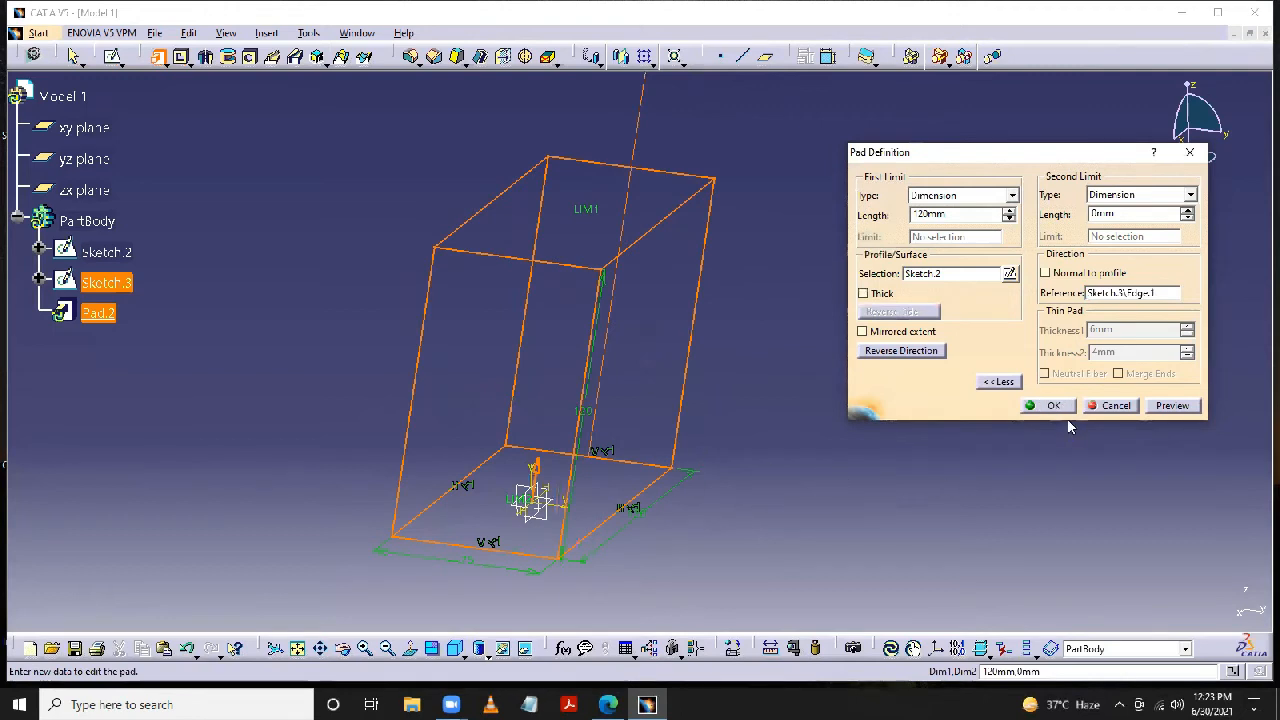
click(1052, 406)
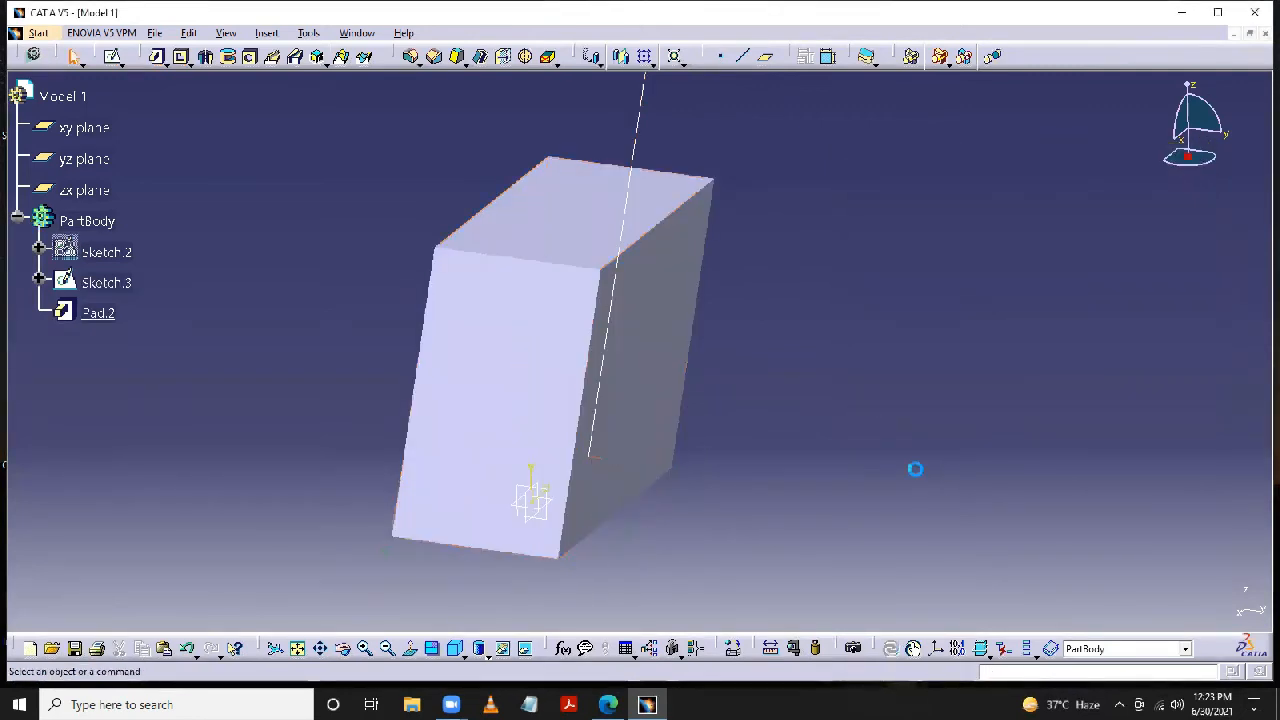
- Examine the slanted pad from several sides, comparing its slope with the inclined line
click(343, 650)
drag(545, 532, 680, 354)
click(680, 354)
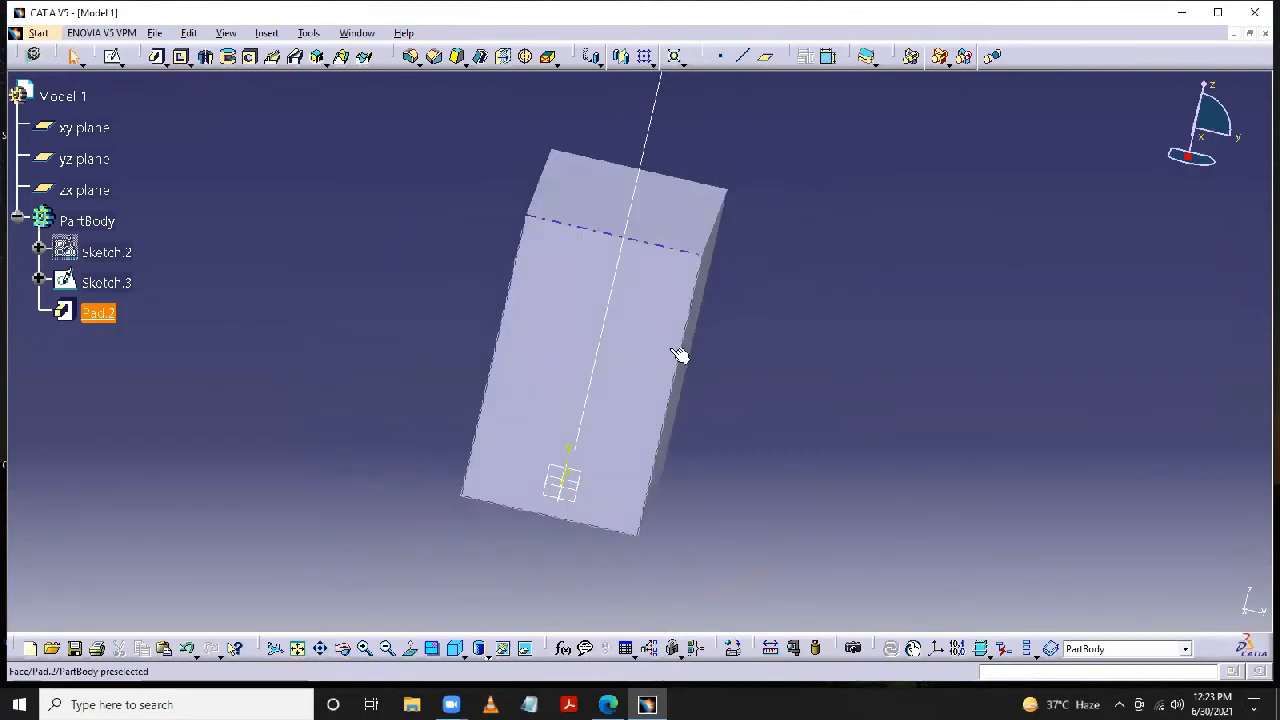
click(872, 359)
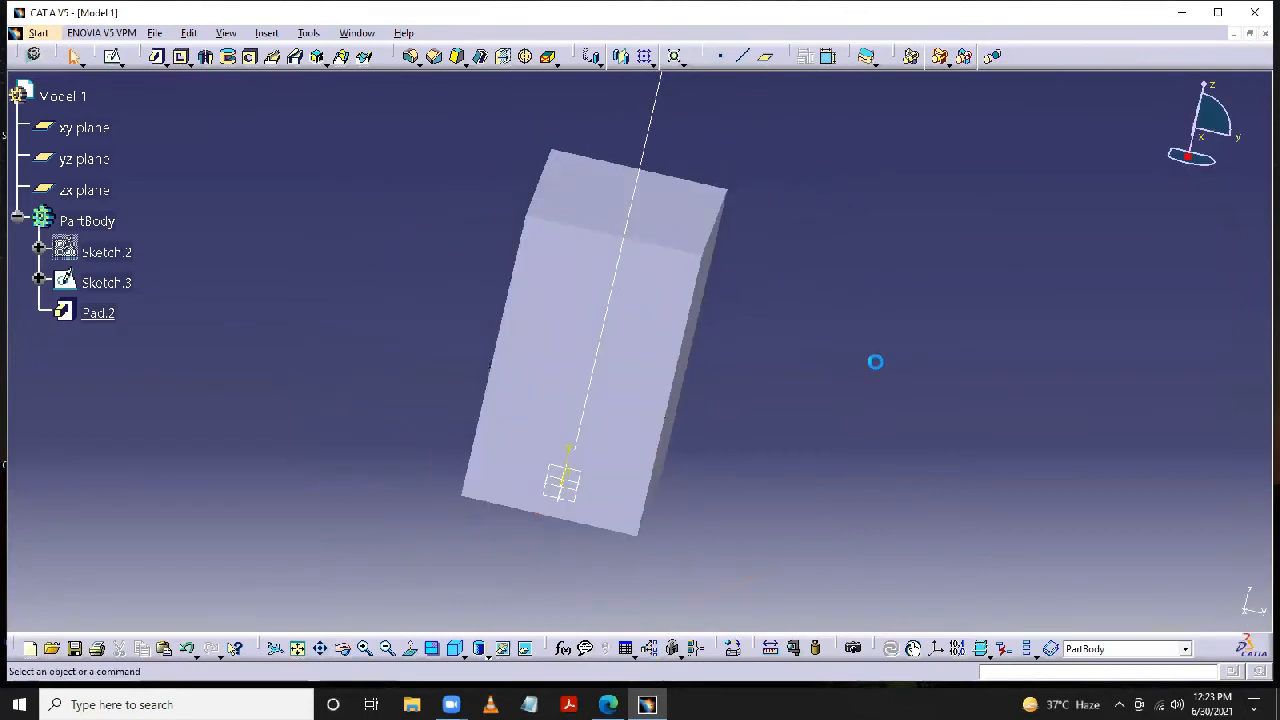
click(345, 650)
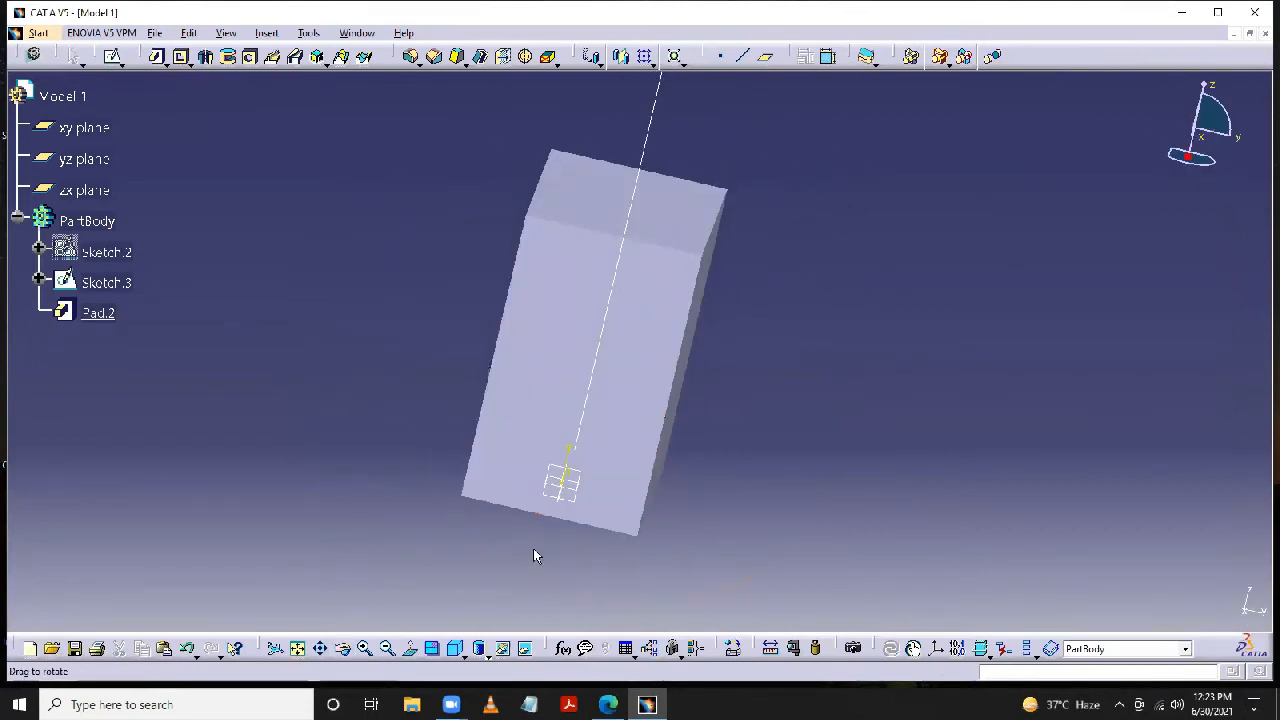
click(343, 649)
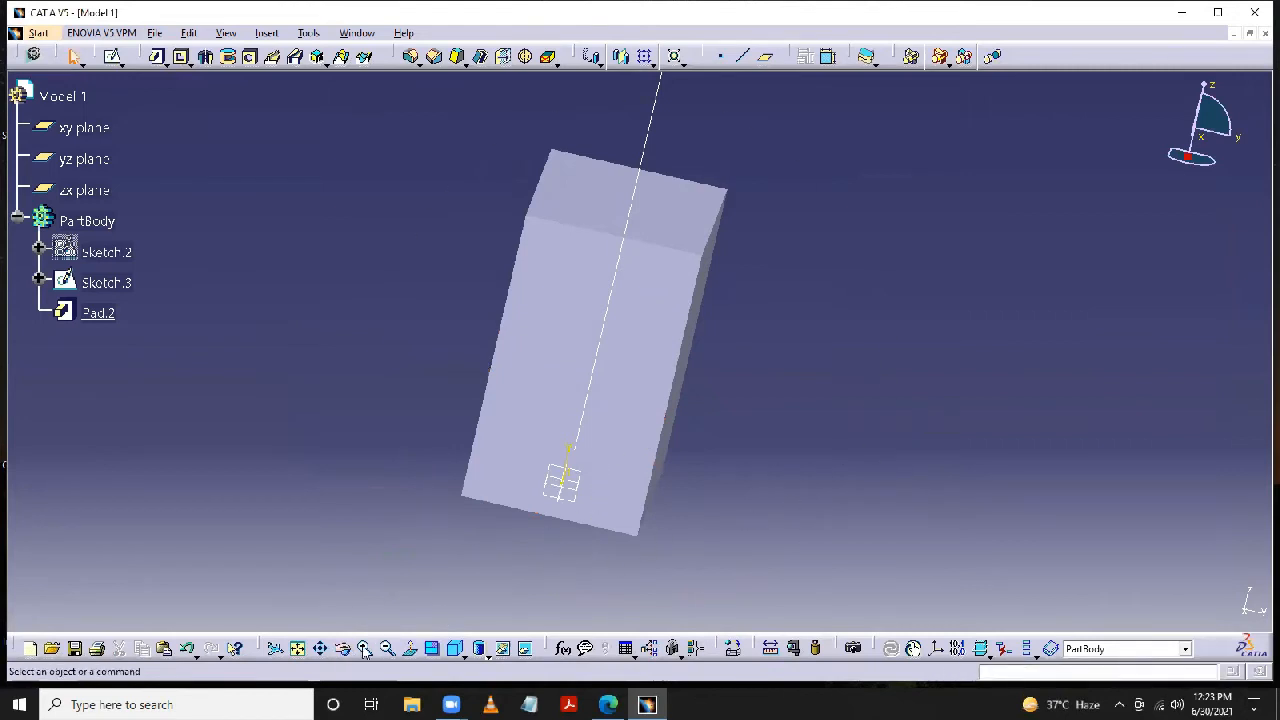
click(599, 496)
drag(508, 474, 382, 584)
click(343, 651)
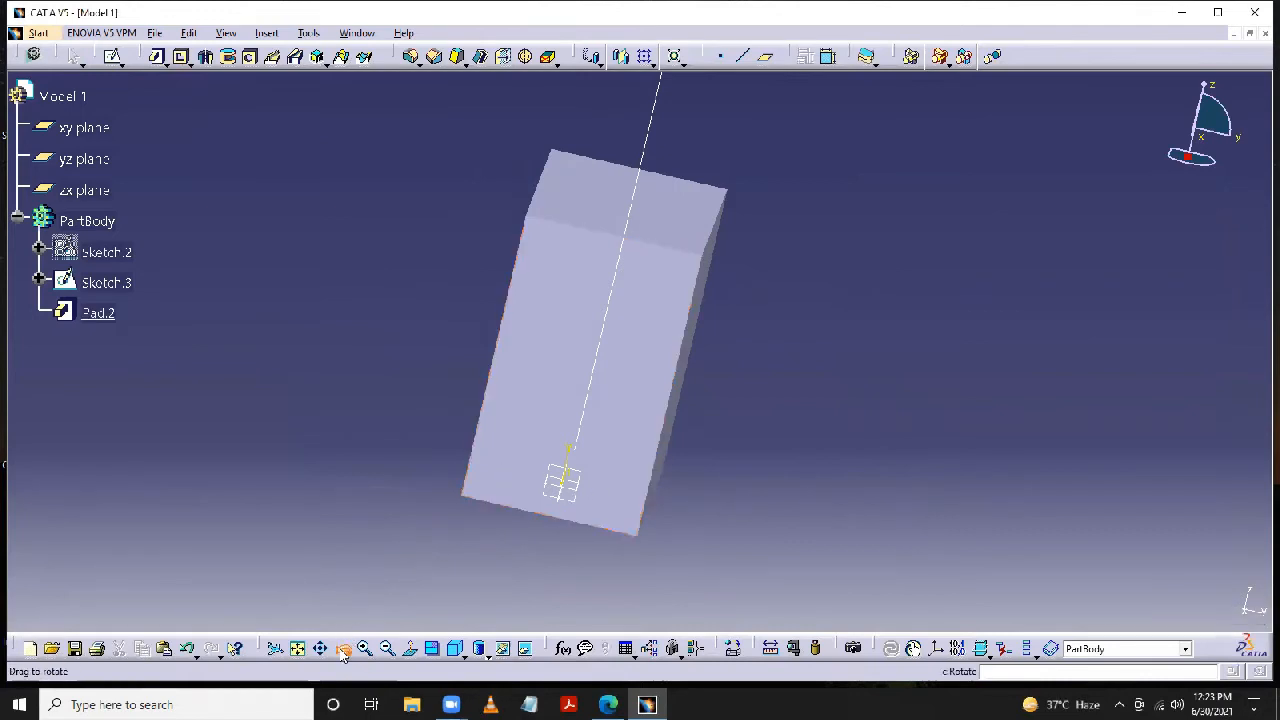
mouse_move(597, 469)
mouse_down()
mouse_move(629, 434)
mouse_move(334, 320)
mouse_move(251, 269)
mouse_move(247, 248)
mouse_move(263, 277)
mouse_move(275, 272)
mouse_up()
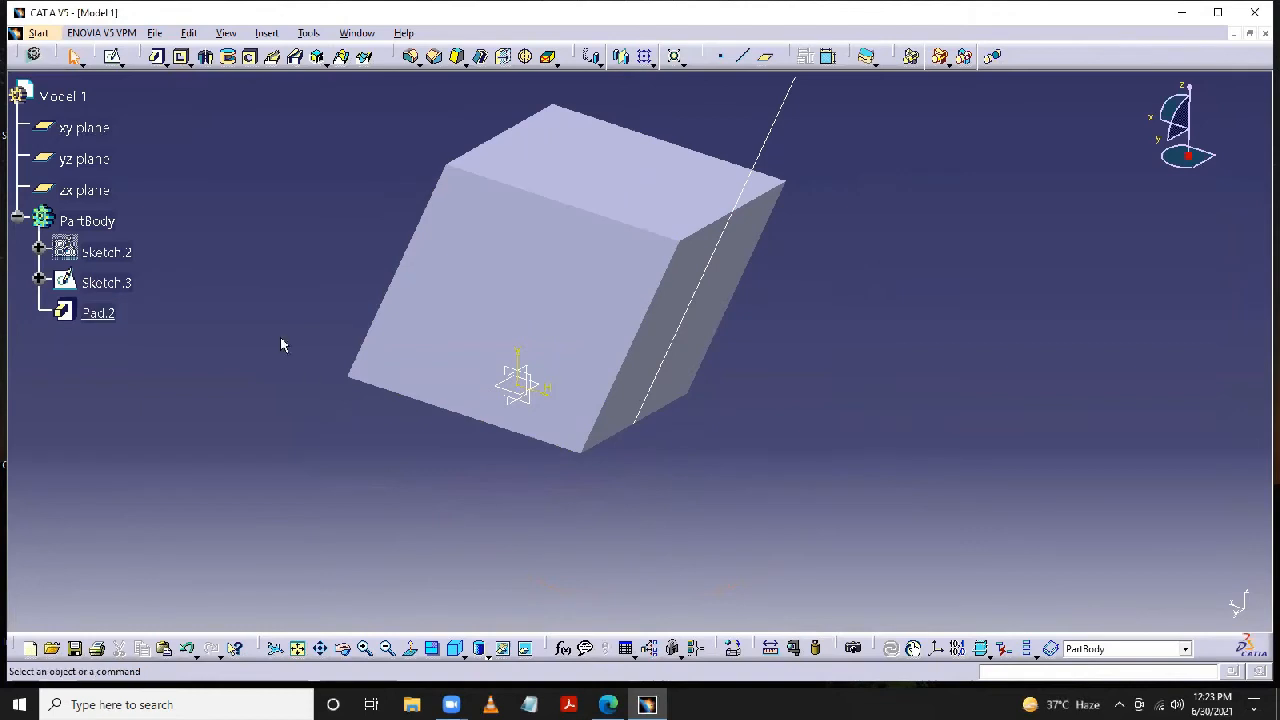
middle_drag(281, 342, 304, 399)
- Delete the pad together with the inclined-line sketch and the rectangle sketch from the part body
right_click(104, 320)
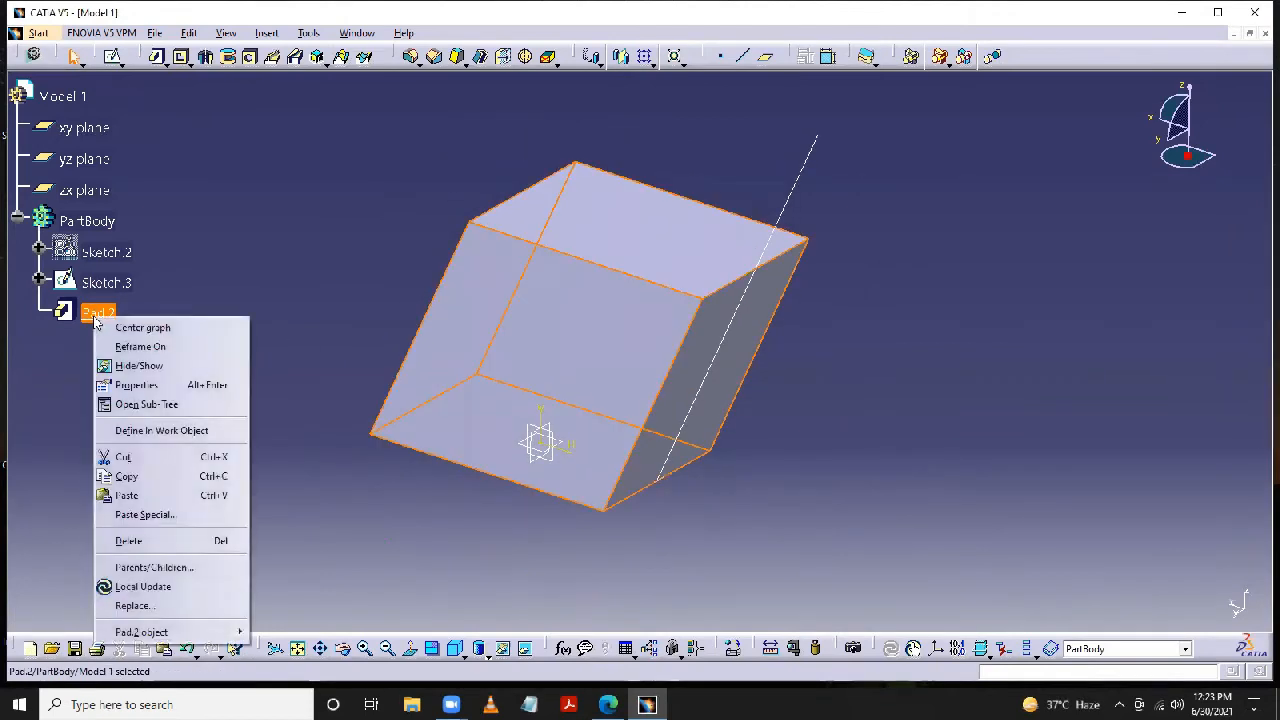
click(118, 540)
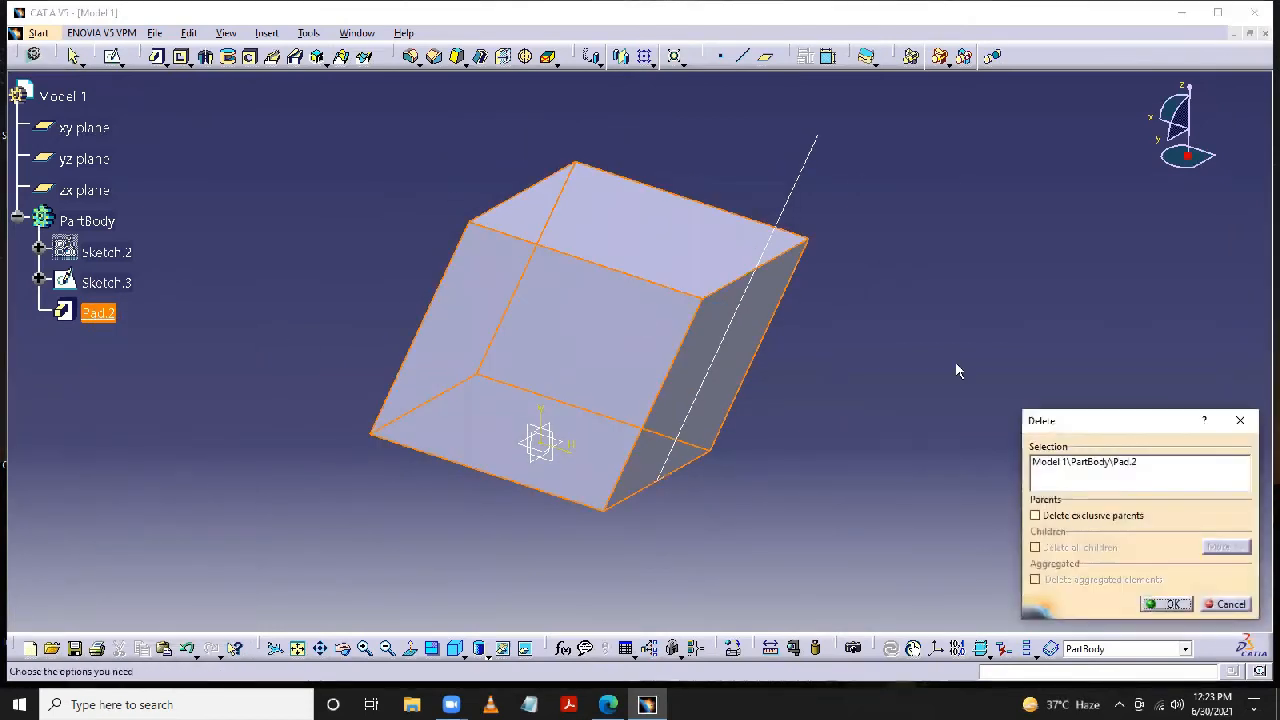
click(1168, 604)
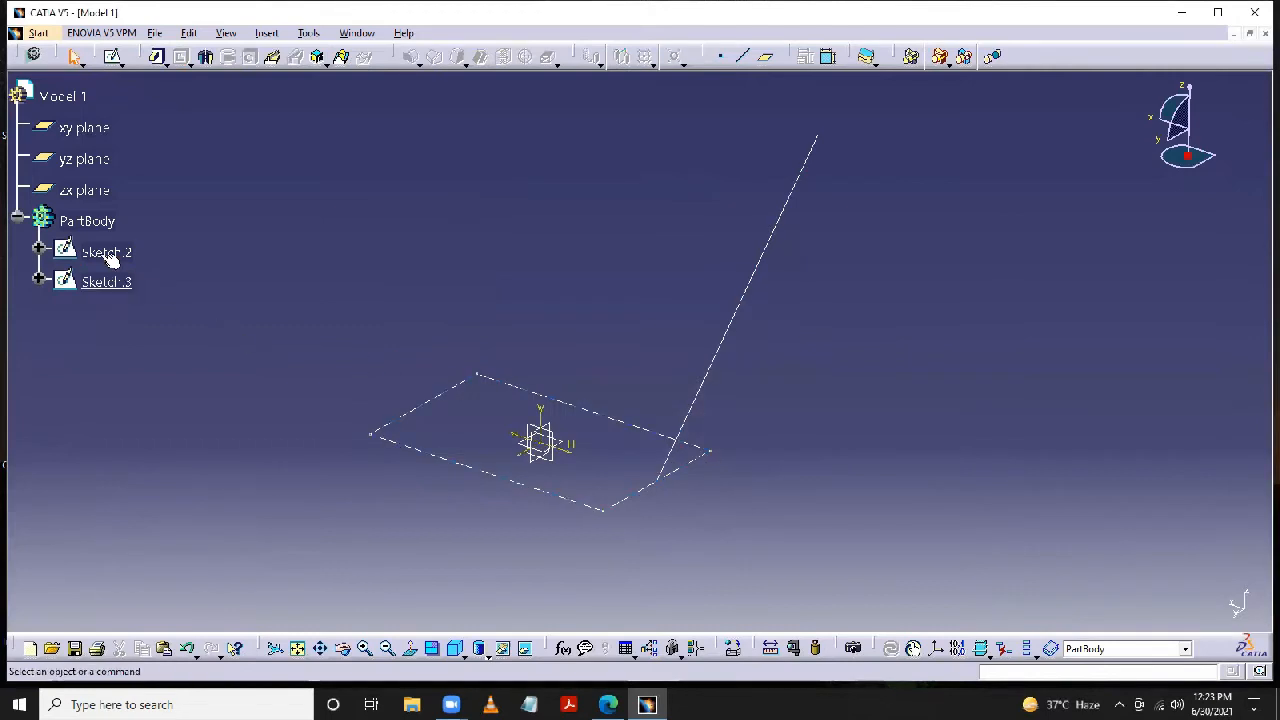
right_click(113, 292)
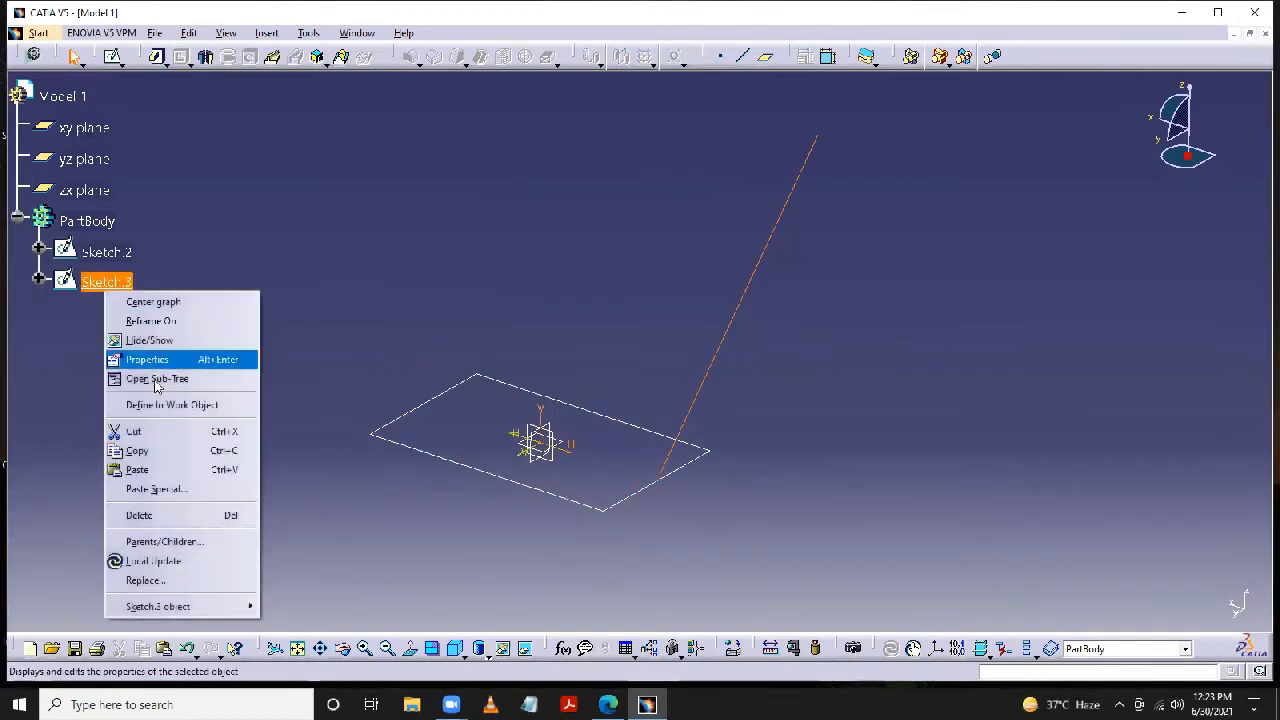
click(160, 516)
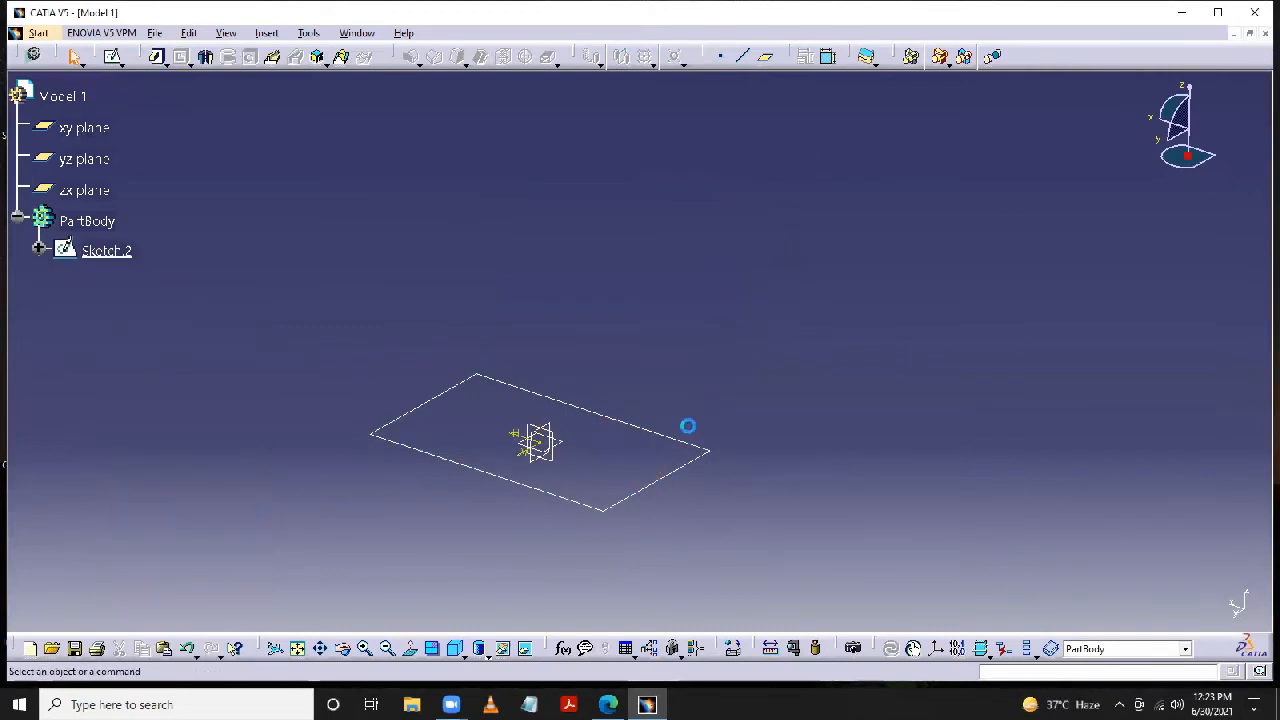
right_click(113, 253)
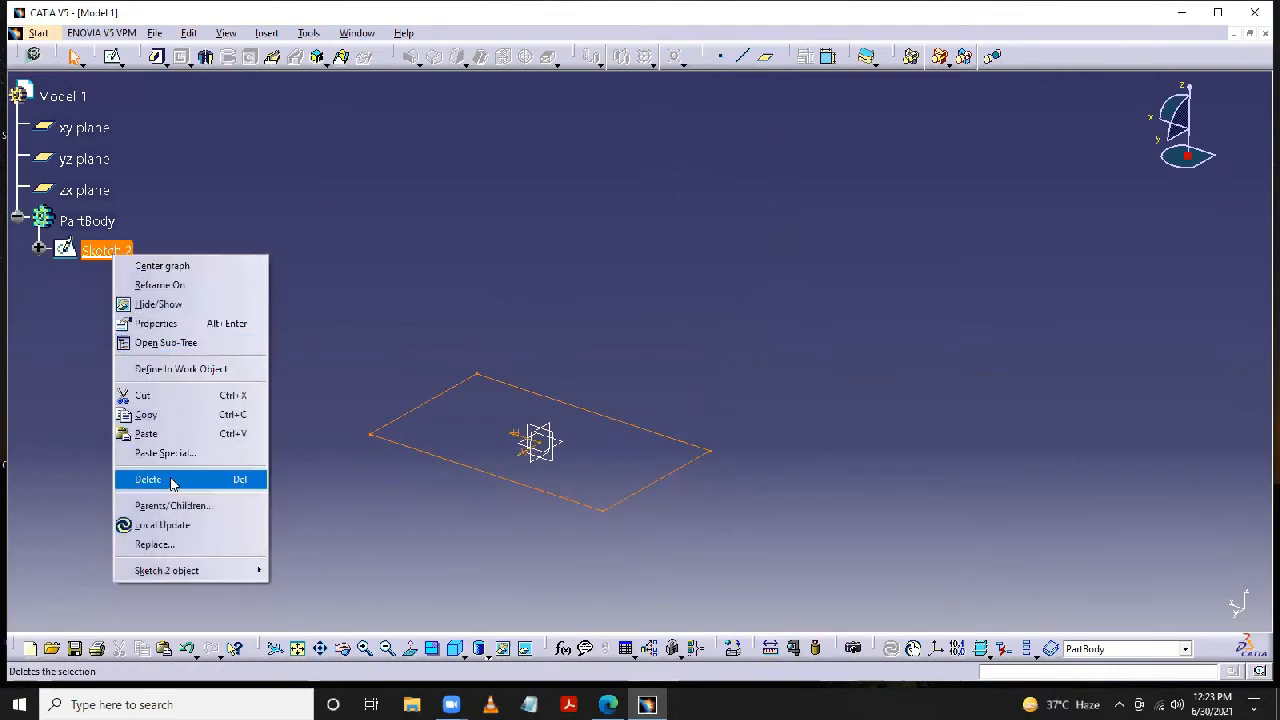
click(171, 480)
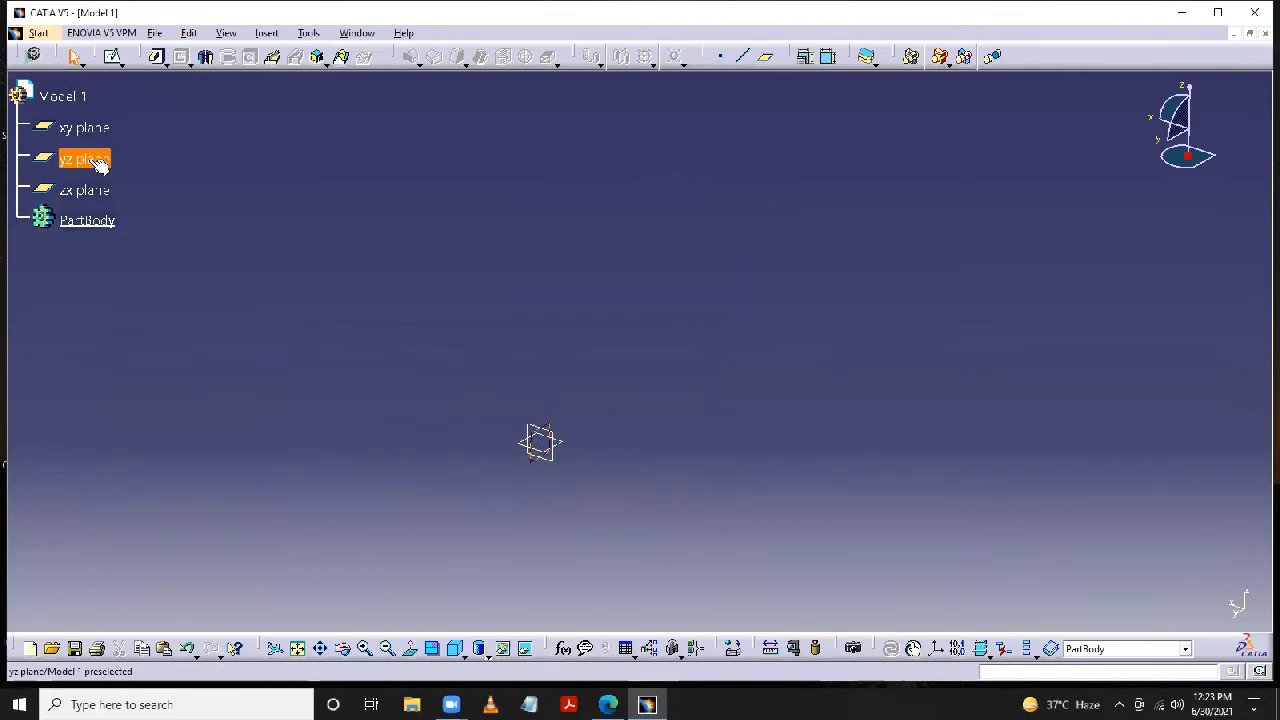
- Start a sketch on the yz plane and draw a flat rectangle about 91 mm wide from the upper V axis
click(113, 56)
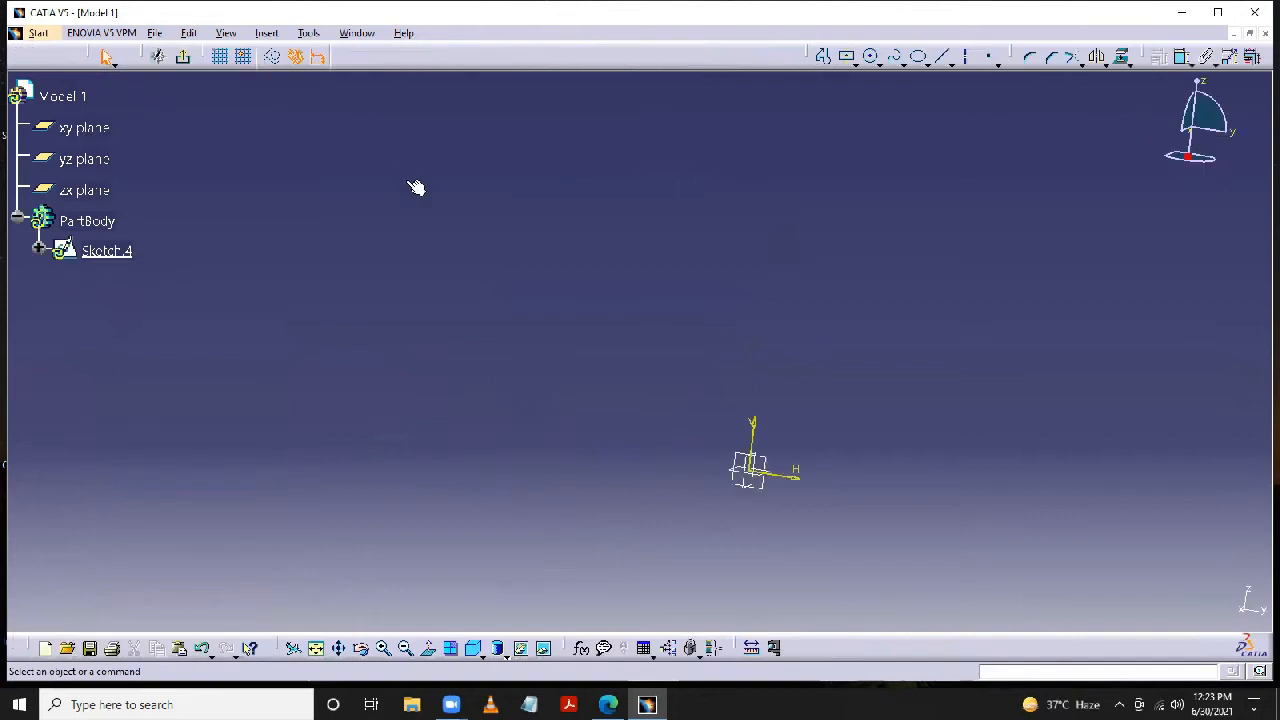
click(853, 63)
click(874, 90)
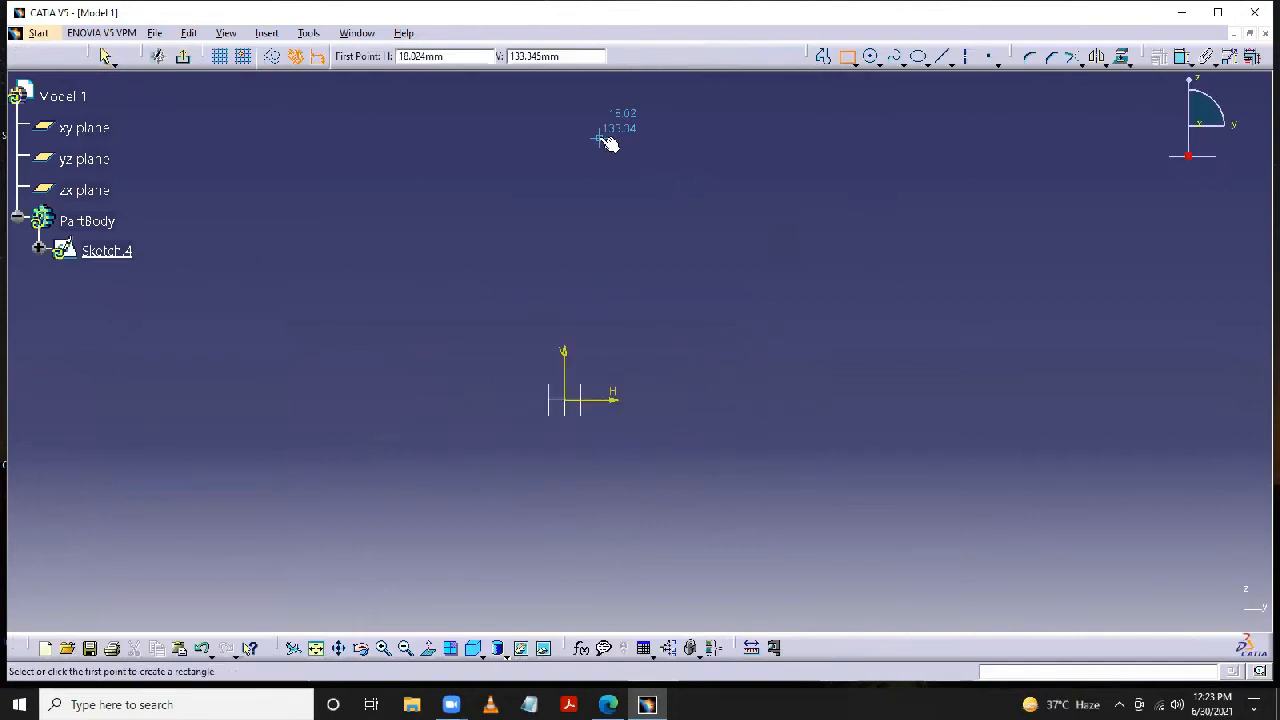
click(565, 132)
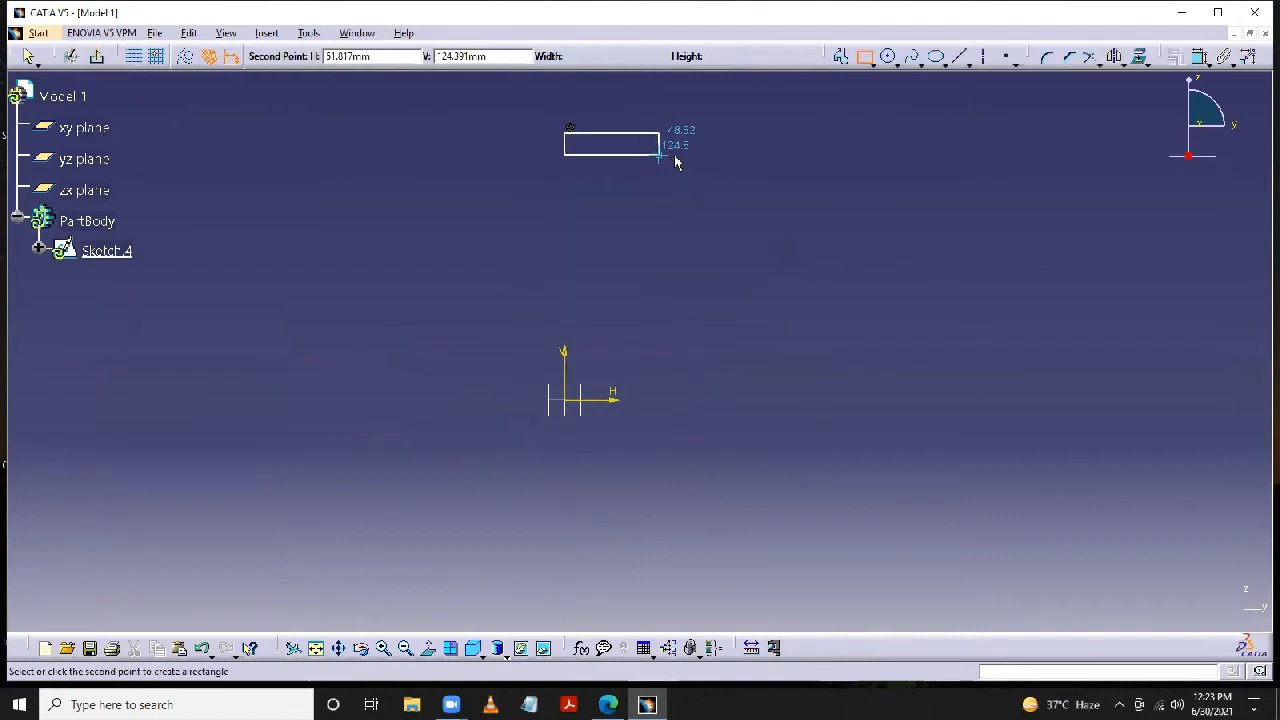
click(740, 156)
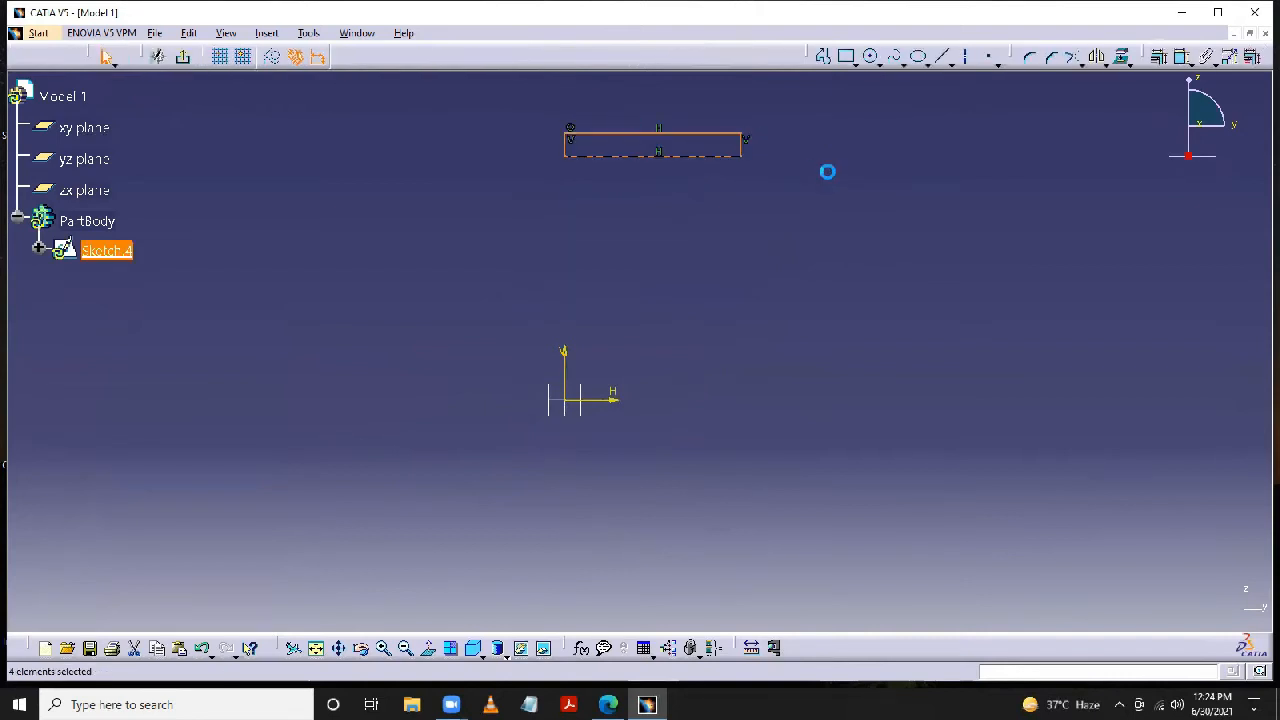
- Draw two more flat rectangles below the first, starting on the V axis, about 81 mm and about 110 mm wide
click(823, 57)
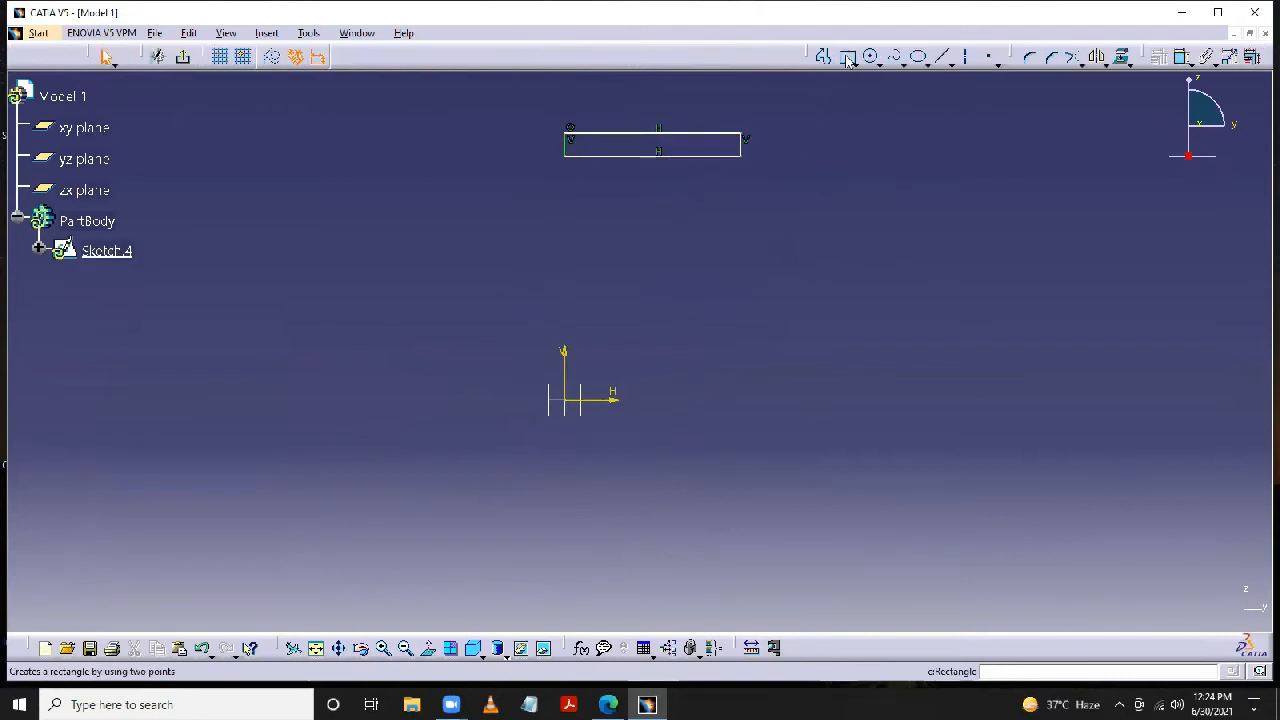
click(565, 203)
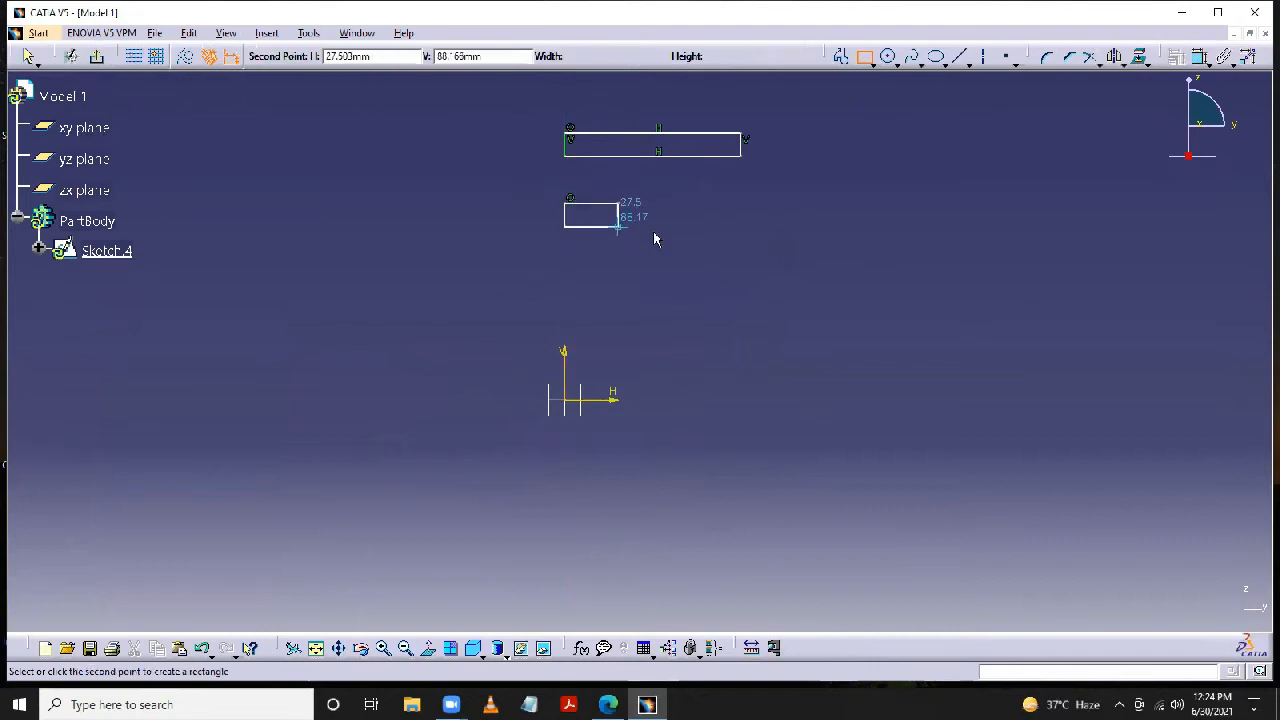
click(722, 226)
click(846, 56)
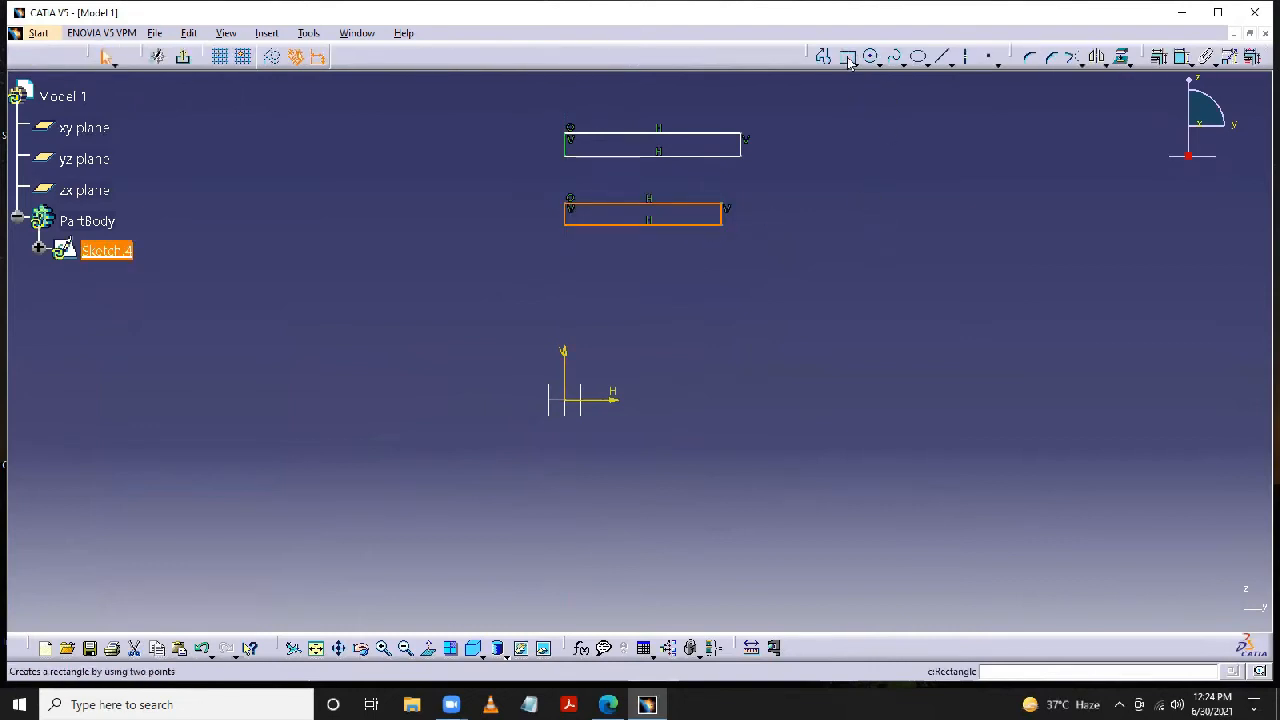
click(565, 292)
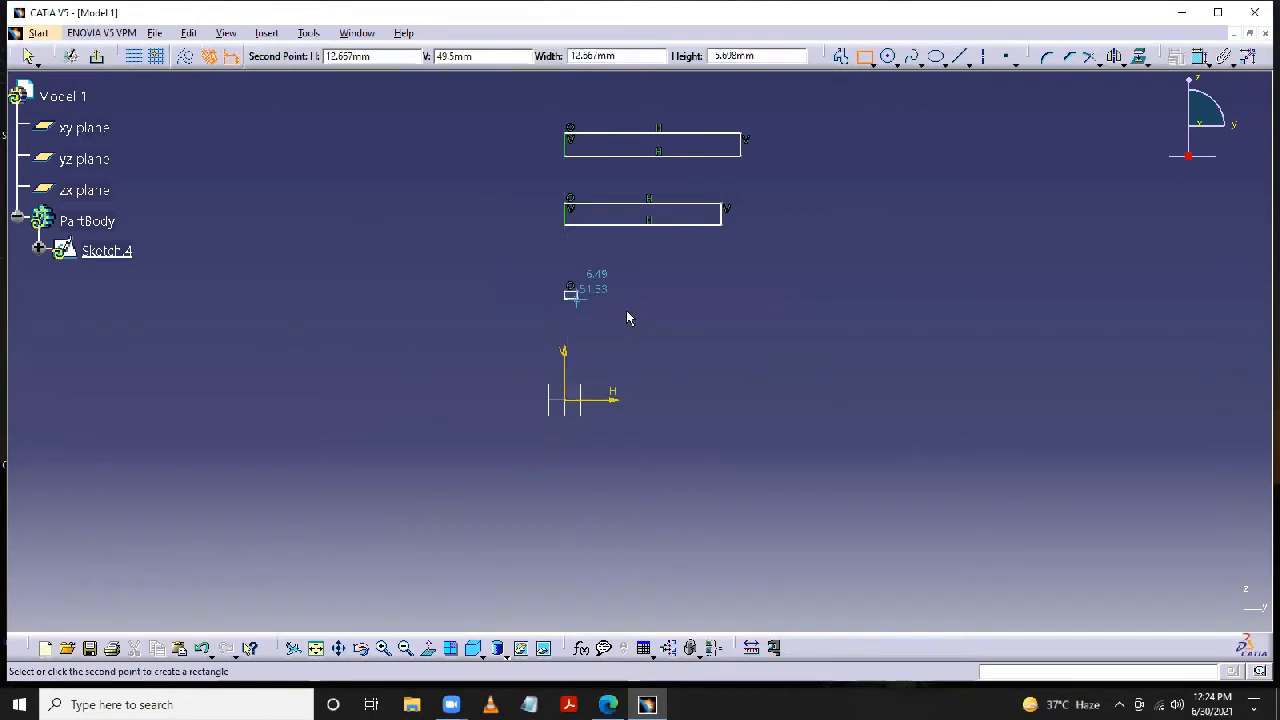
click(778, 319)
- Draw a fourth rectangle about 91 by 12 mm from the V axis down to the H axis, and exit the sketch
click(846, 56)
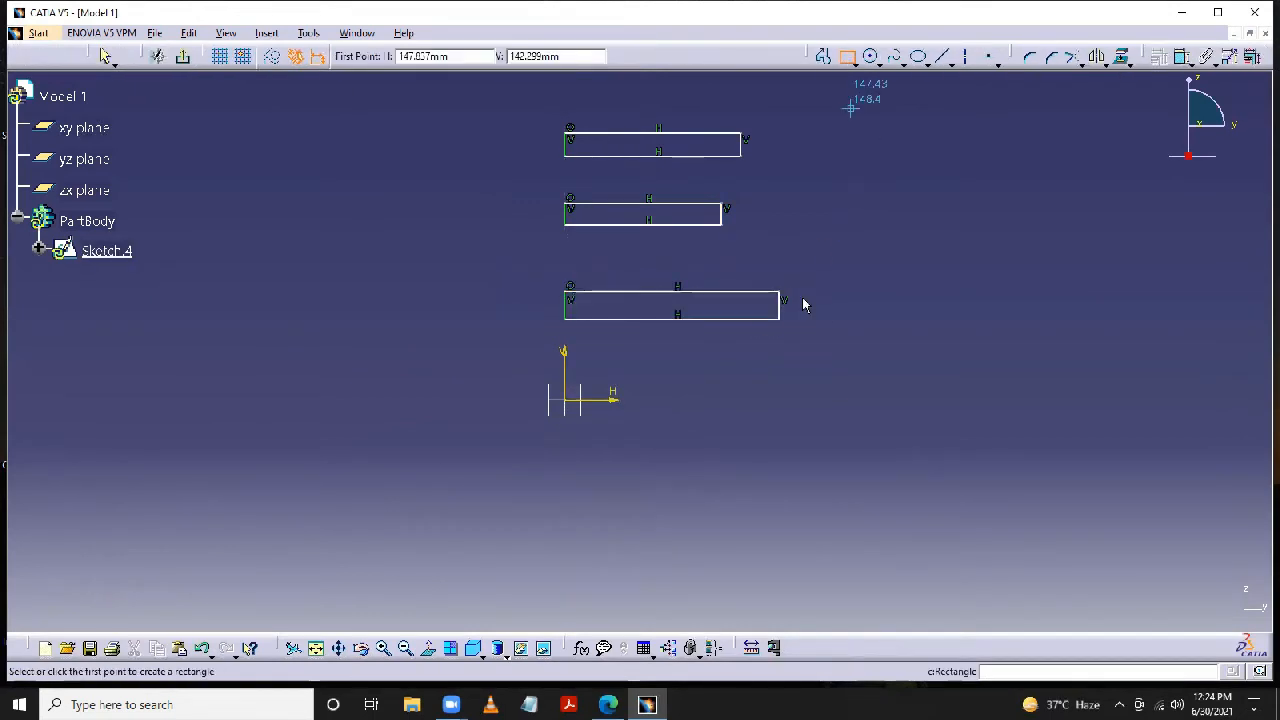
click(568, 379)
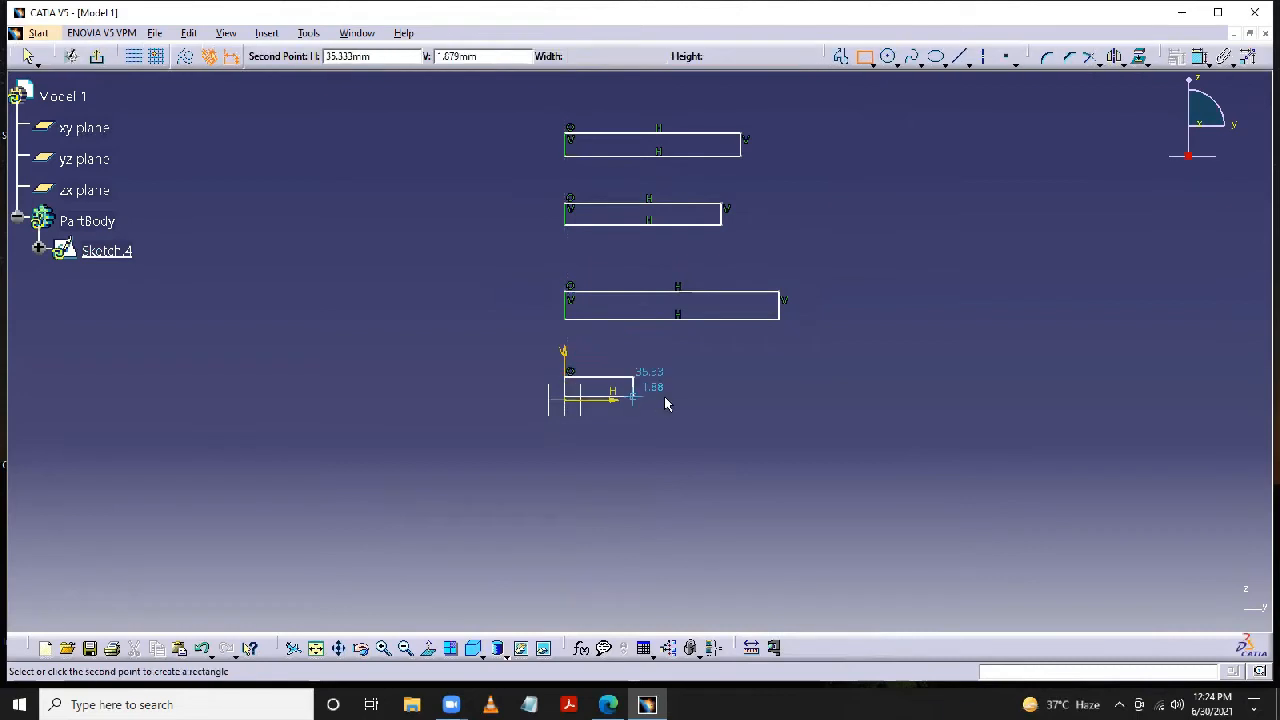
click(743, 401)
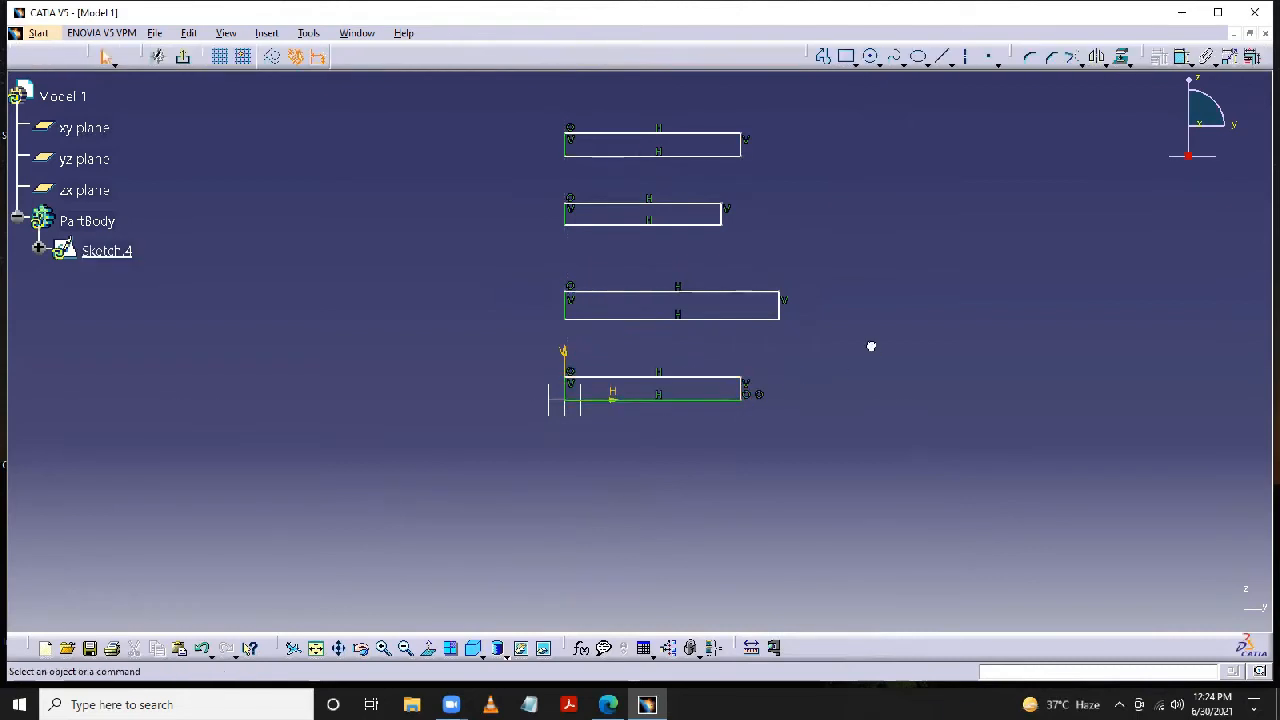
click(183, 57)
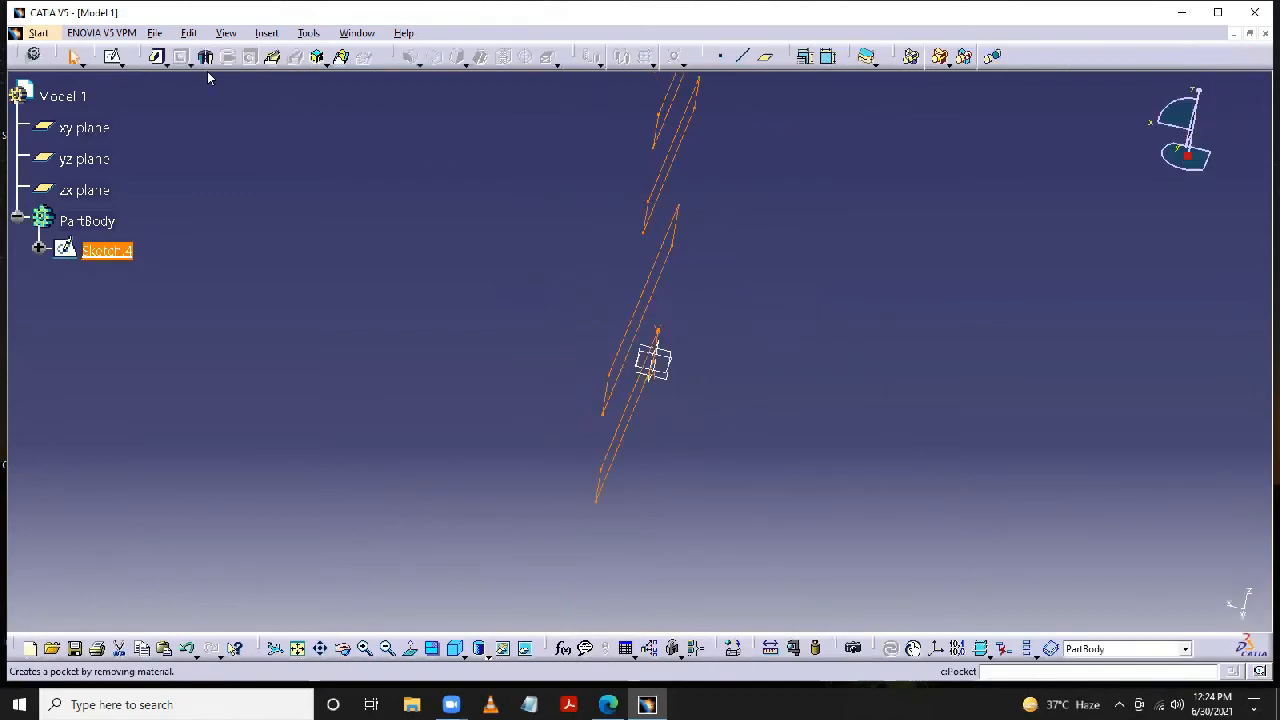
- Pad the four-rectangle sketch with a length of 50 mm and mirrored extent
click(158, 57)
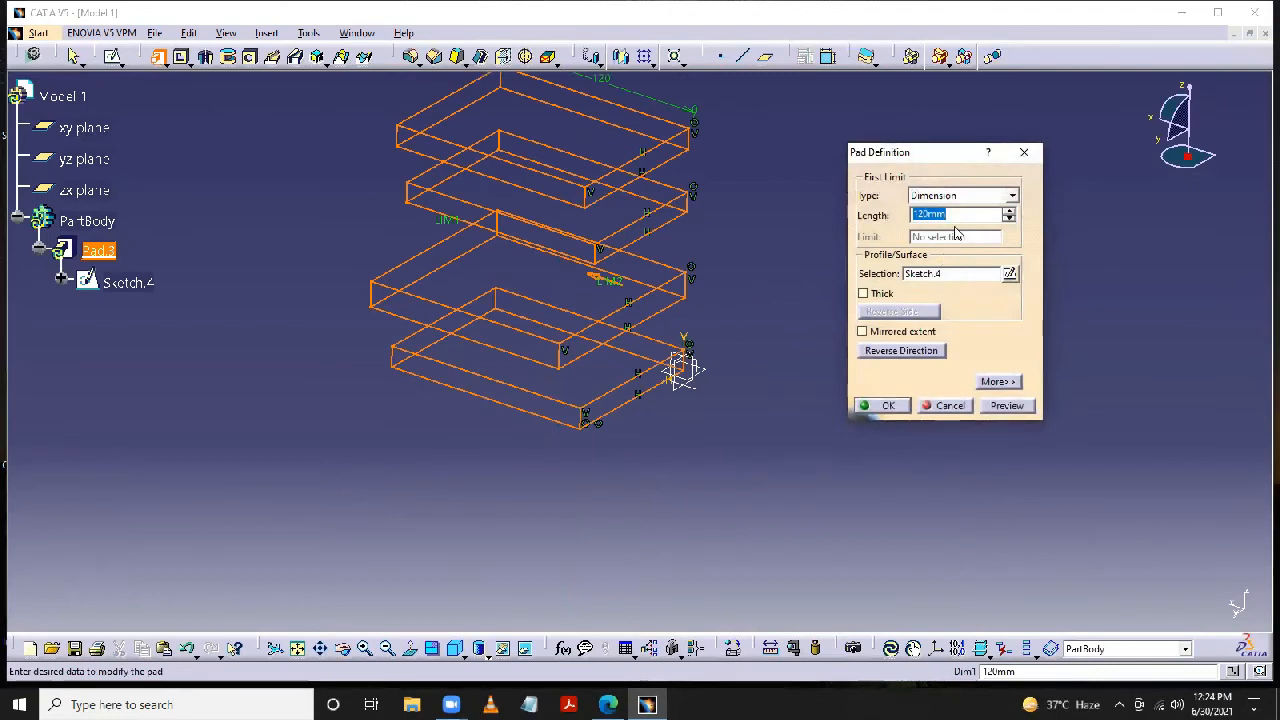
text(50)
key(Return)
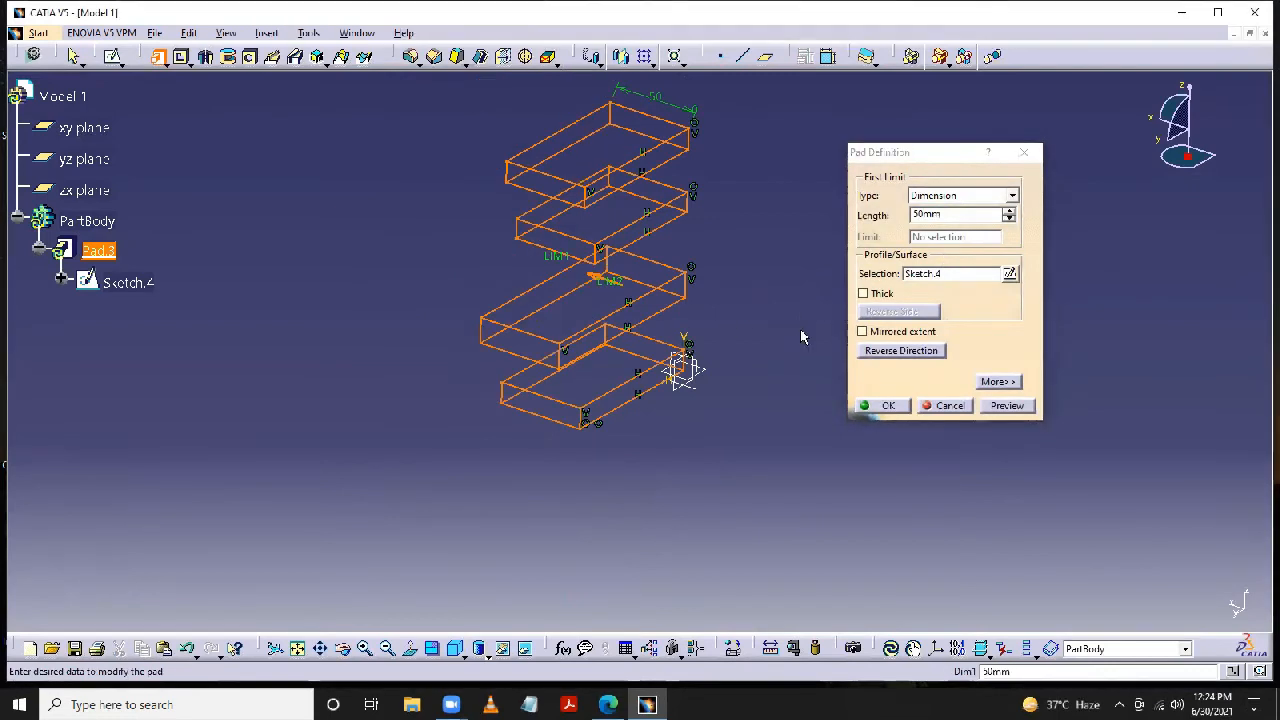
click(862, 332)
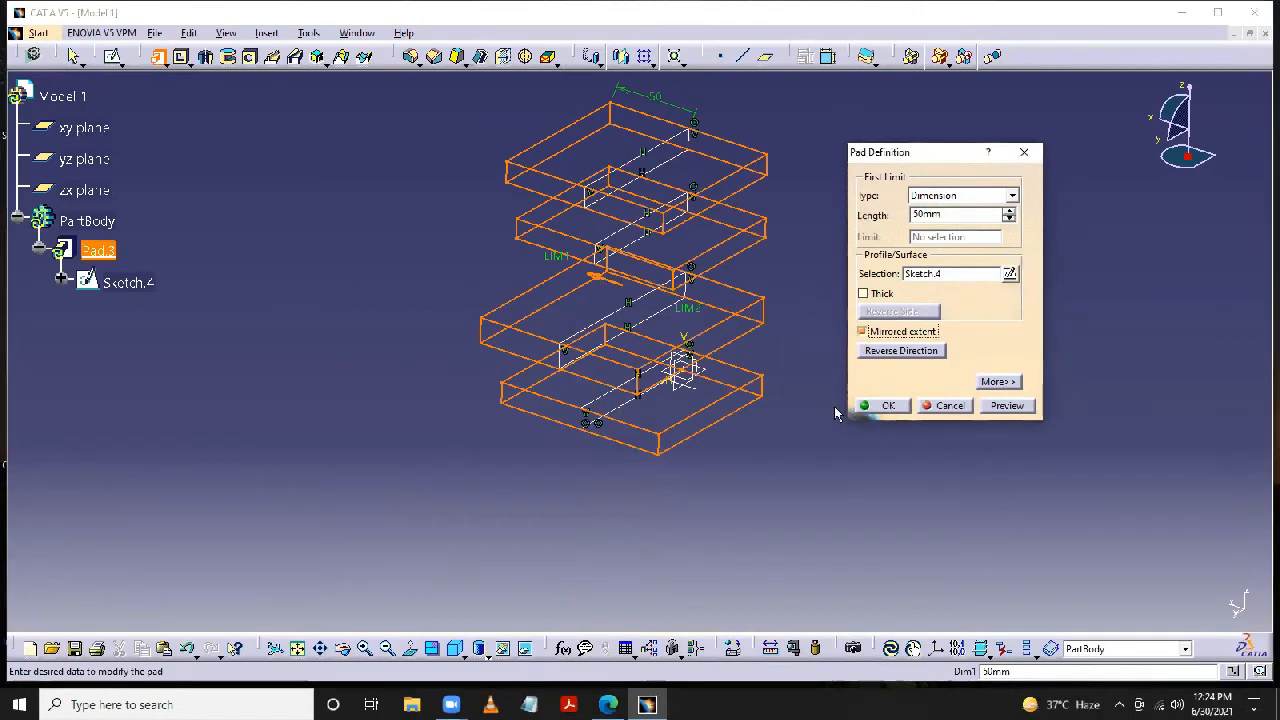
click(893, 404)
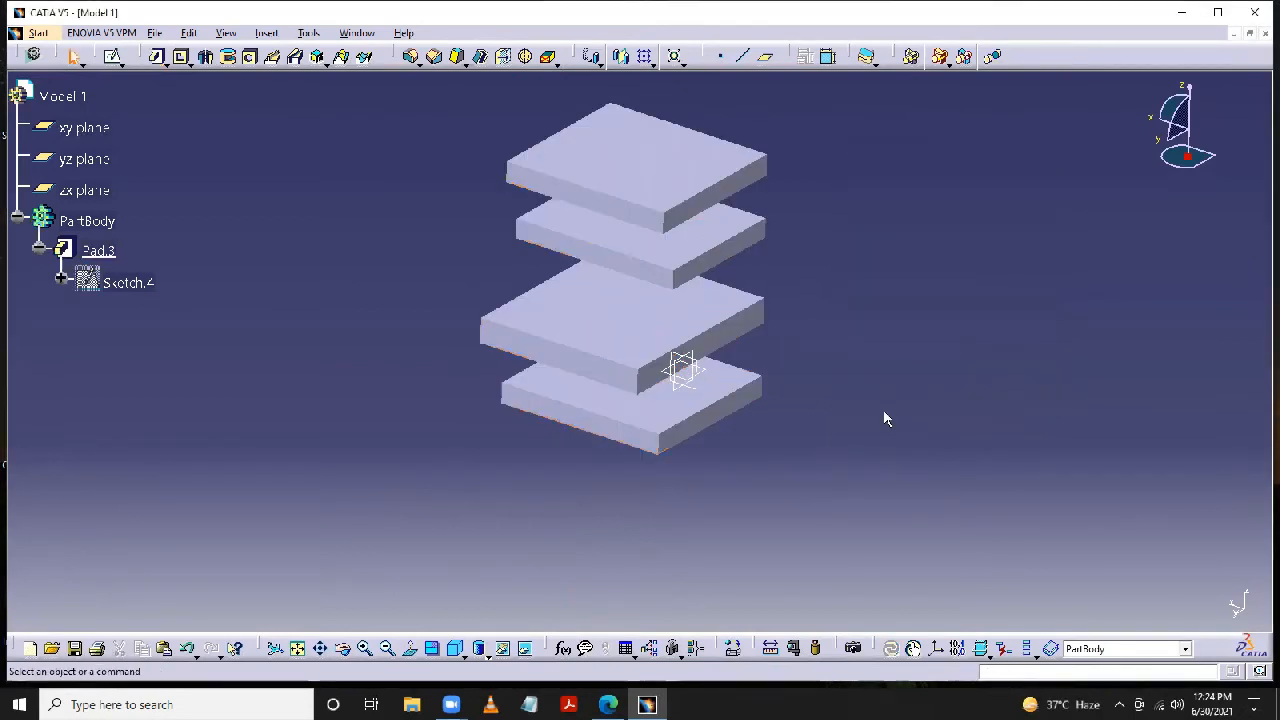
- Start a sketch on the lowest plate's upper face and draw a small circle near the face's left edge
middle_drag(875, 420, 826, 437)
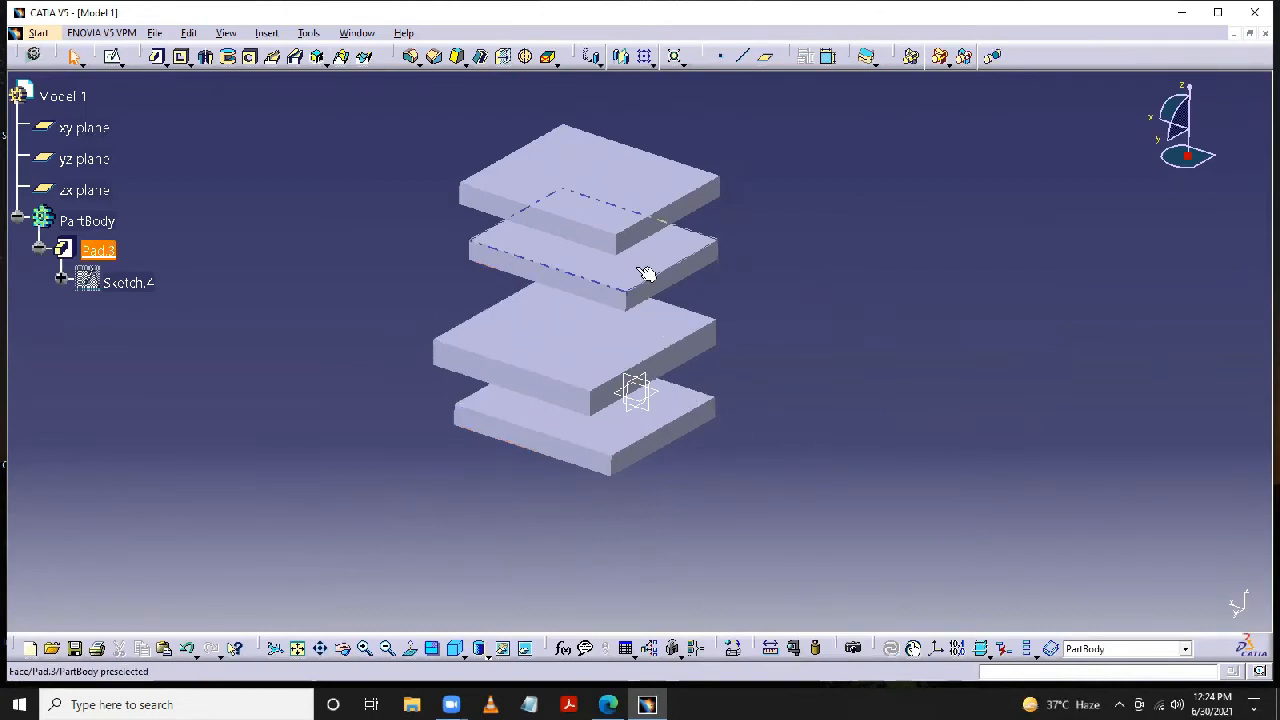
click(679, 410)
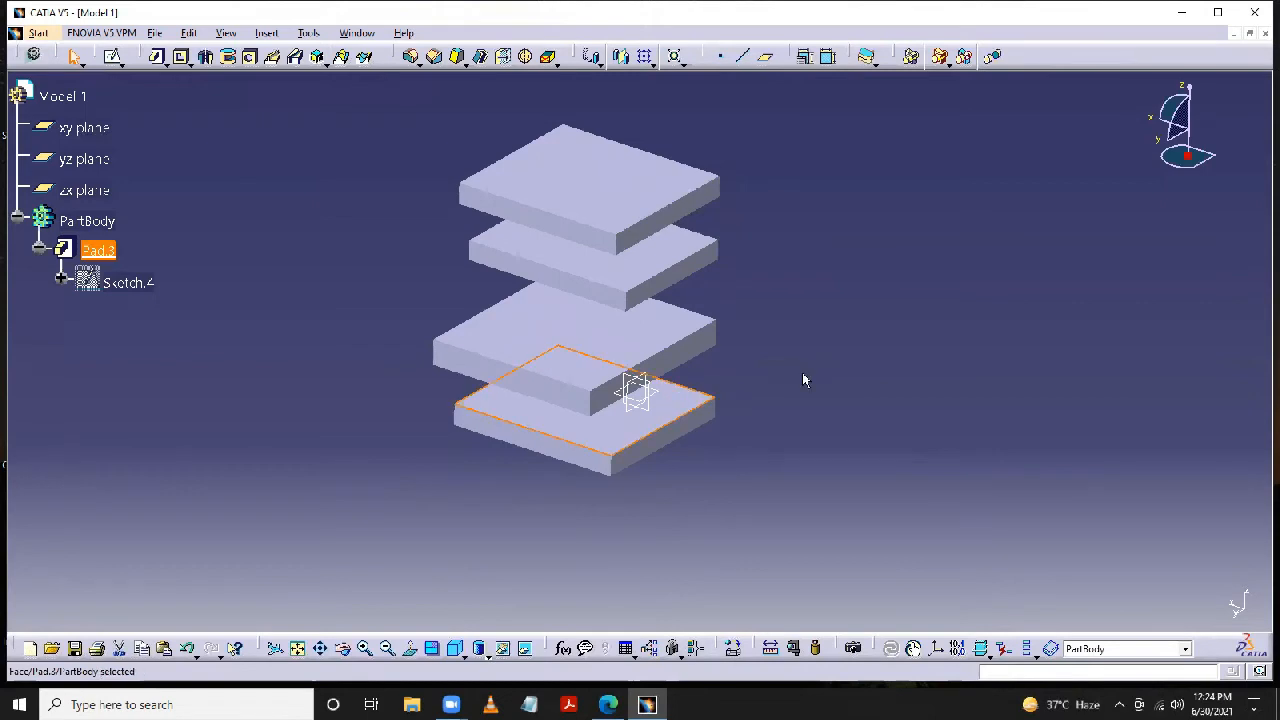
click(113, 56)
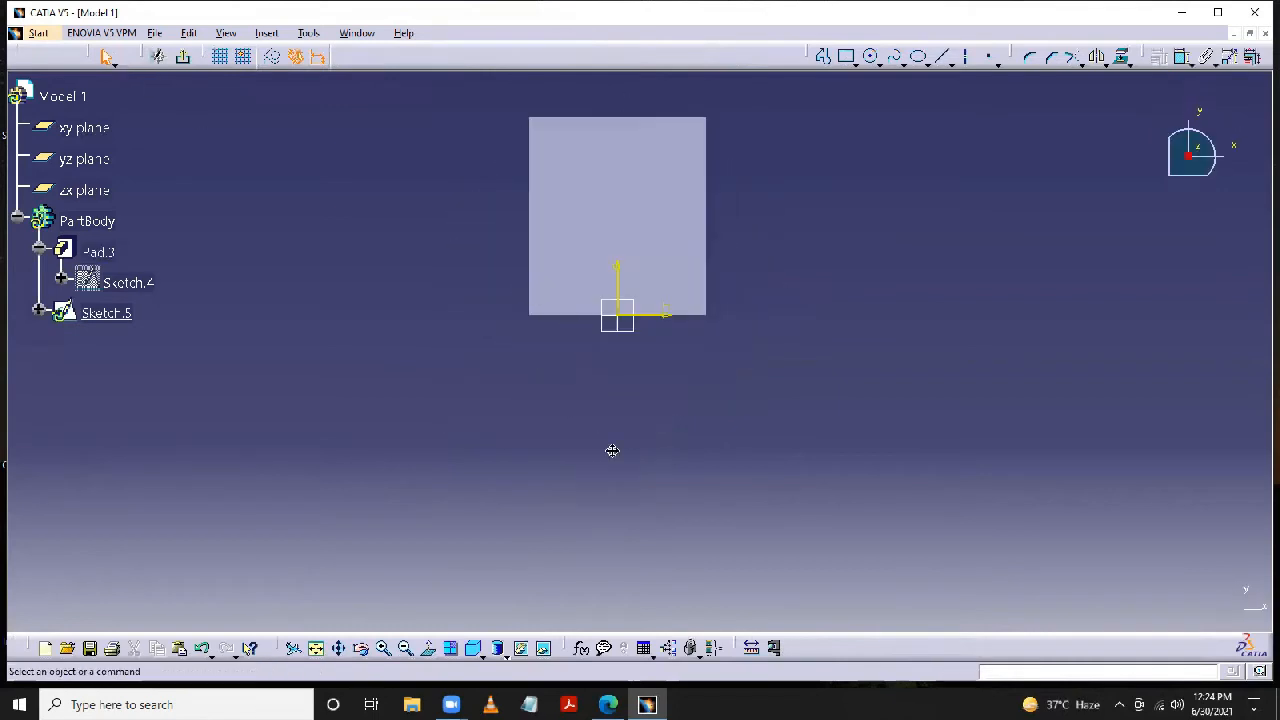
click(873, 56)
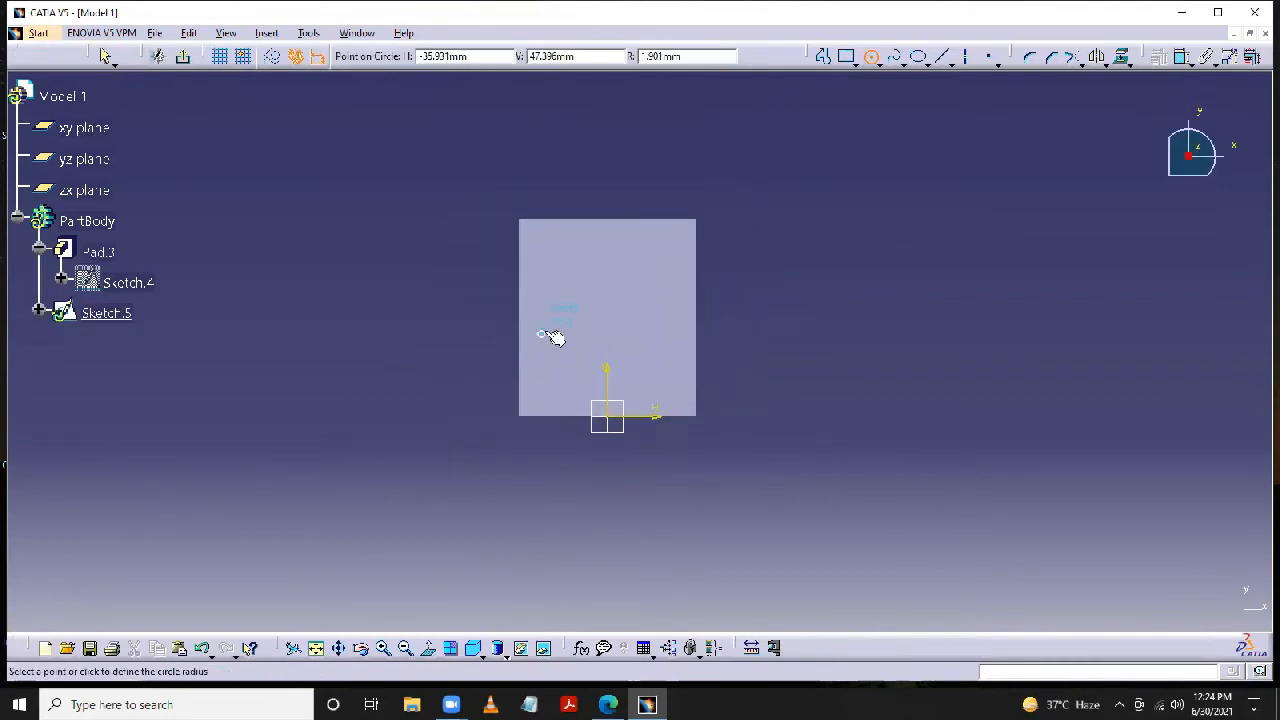
click(540, 334)
click(549, 327)
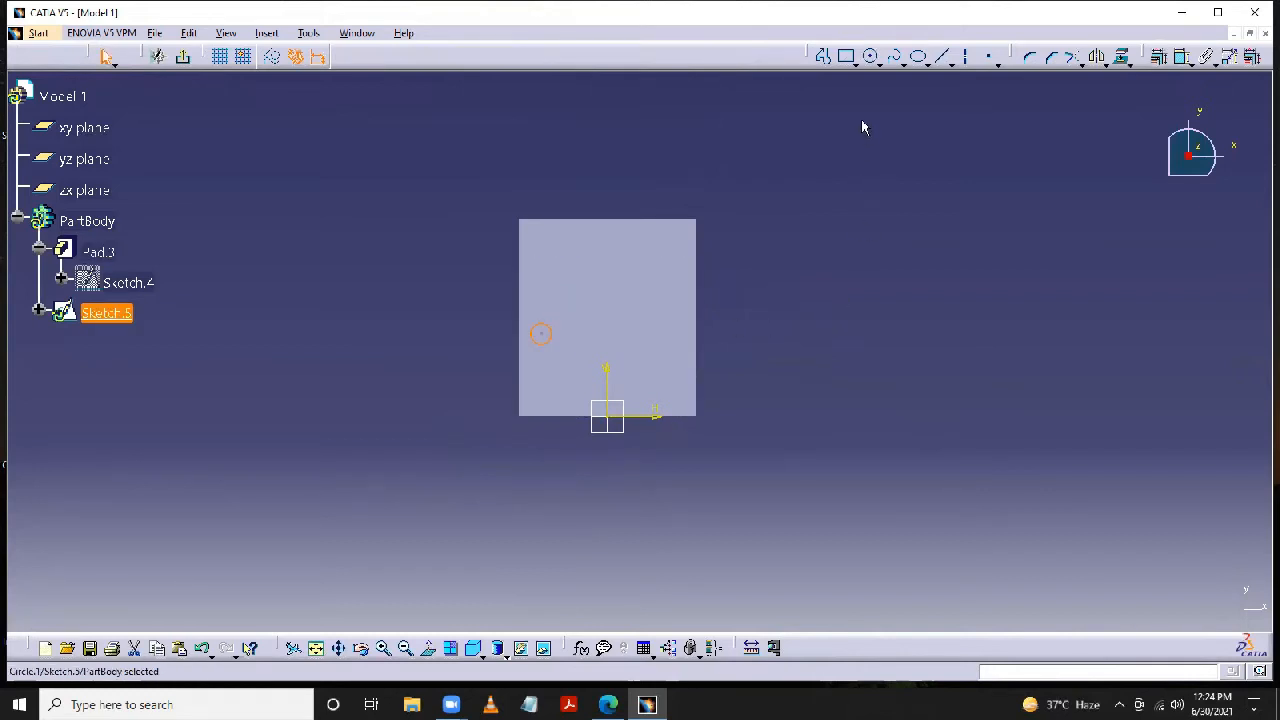
- Translate the circle horizontally across the face in duplicate mode with 3 instances spaced 25 mm, and exit the sketch
click(1082, 66)
click(1155, 122)
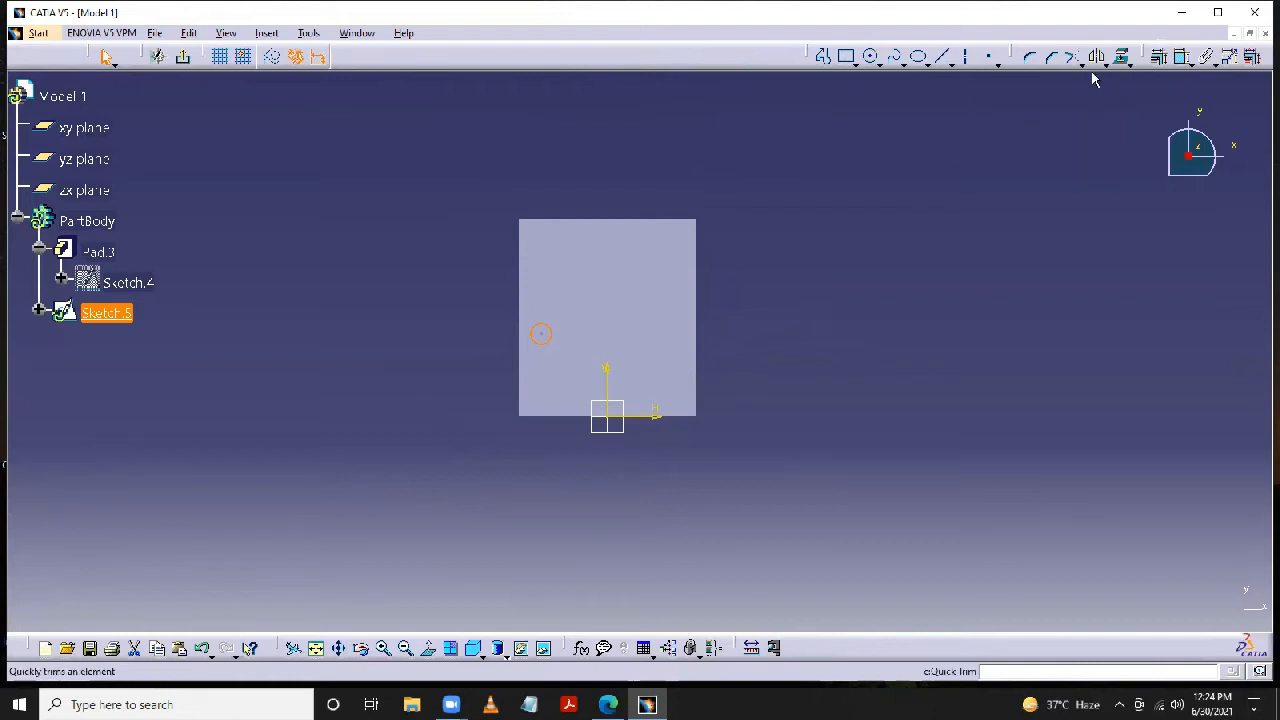
click(1101, 61)
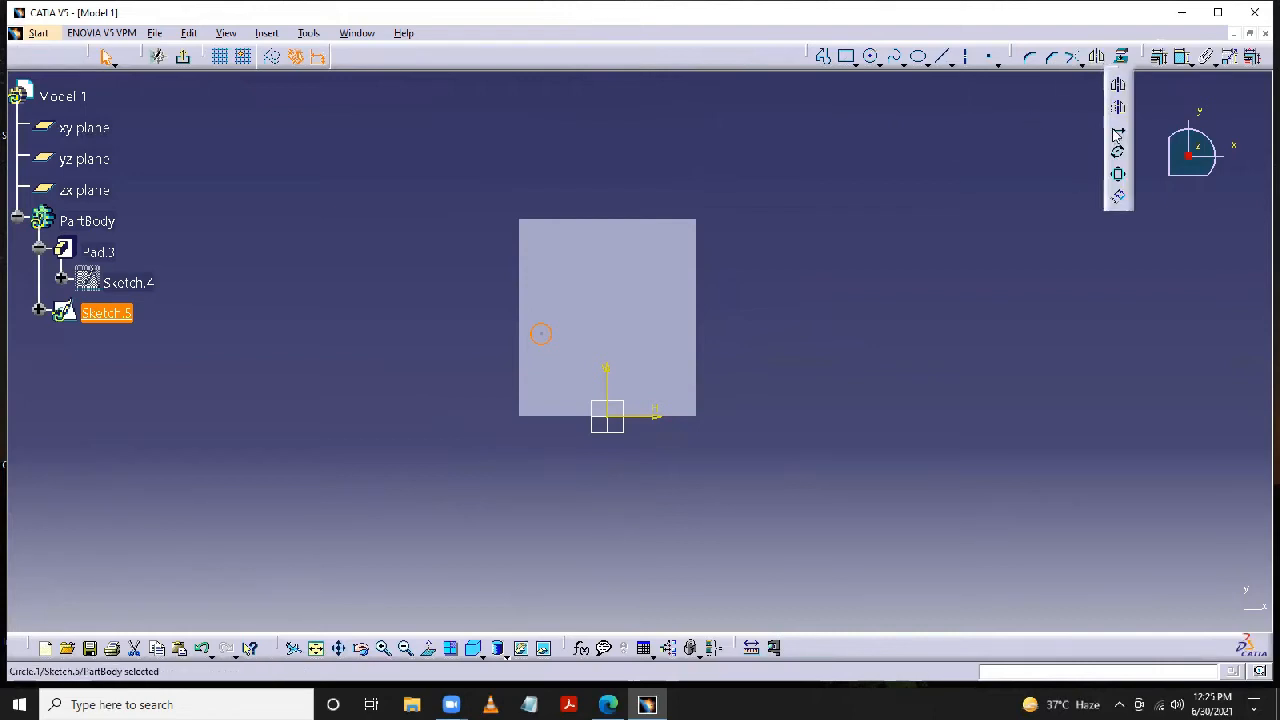
click(1117, 134)
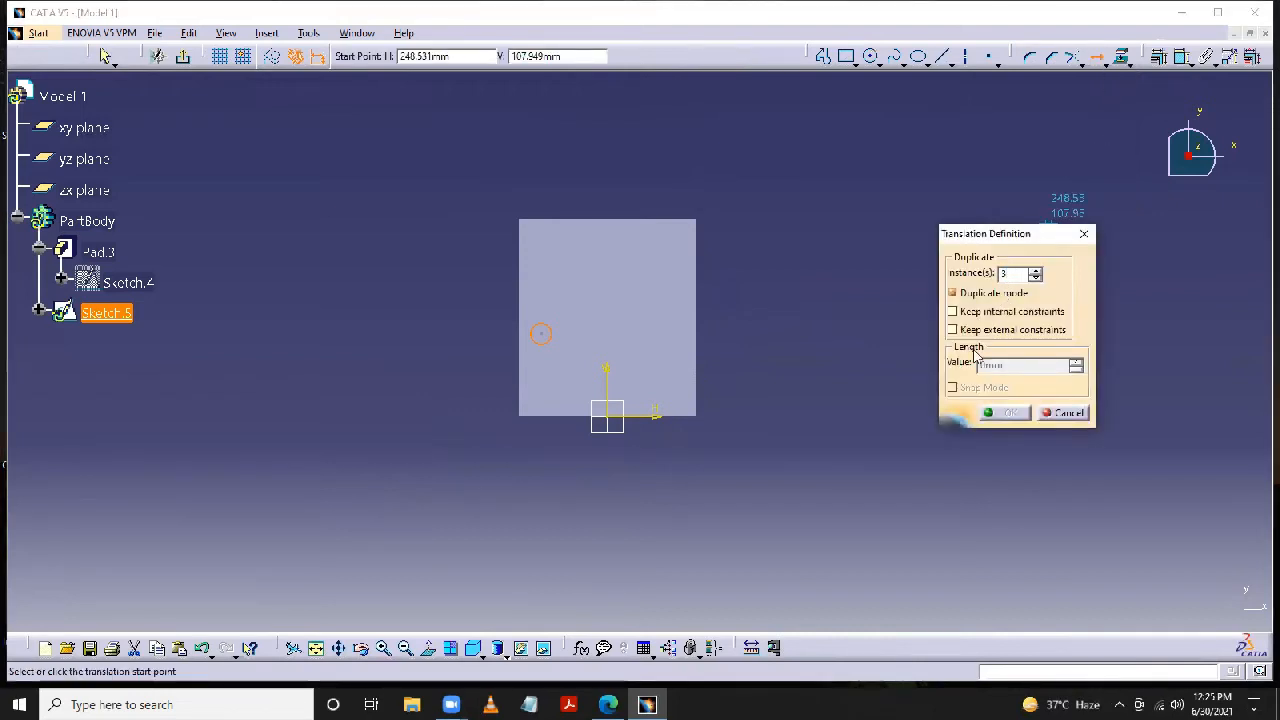
click(555, 337)
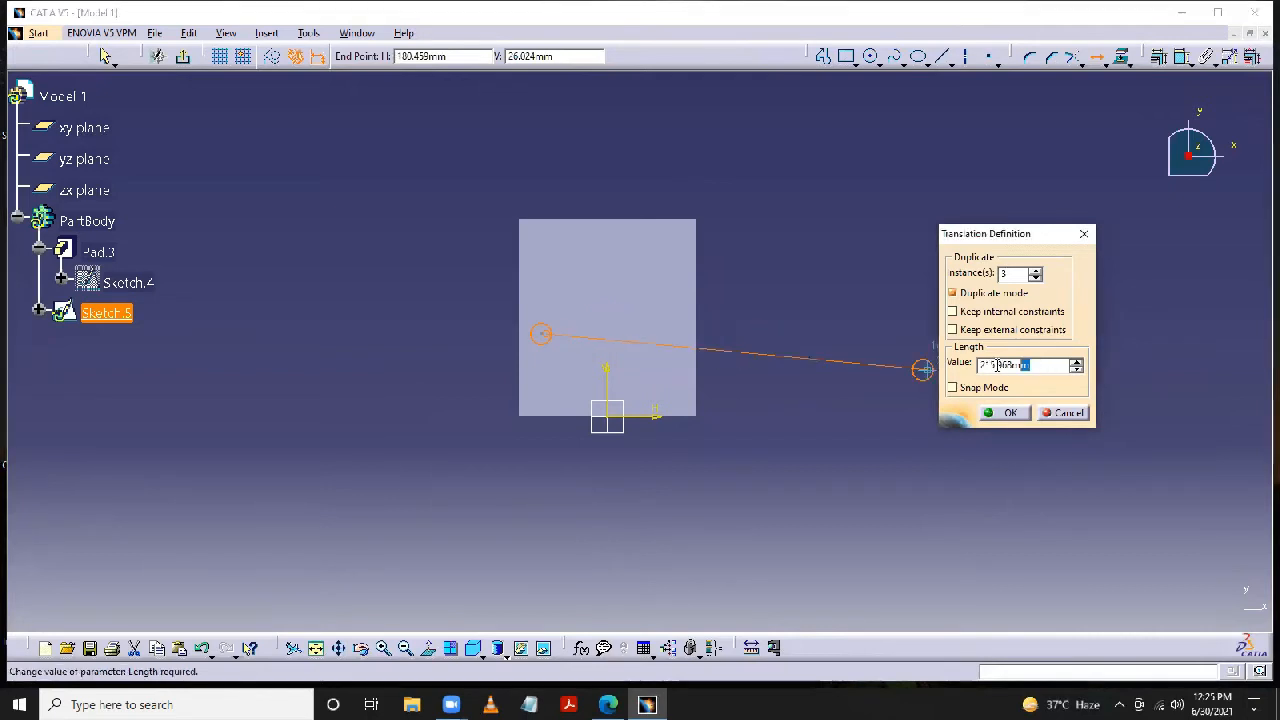
text(25)
key(Return)
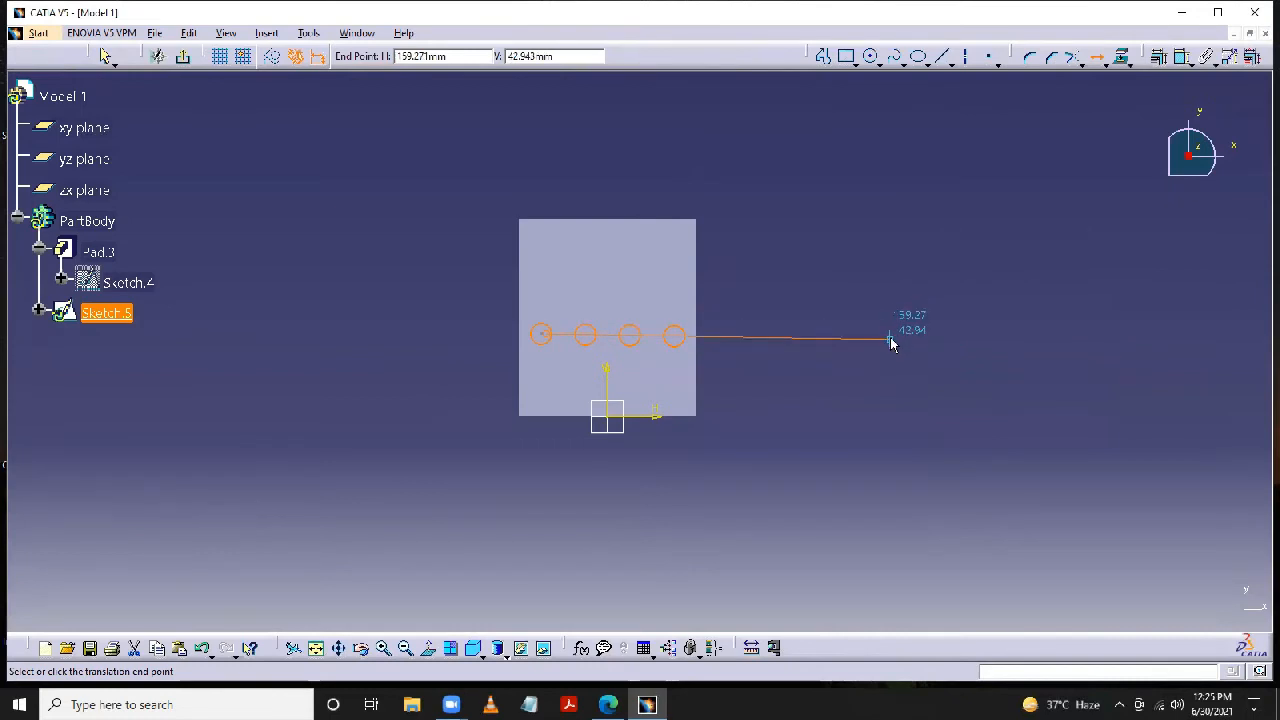
key(Escape)
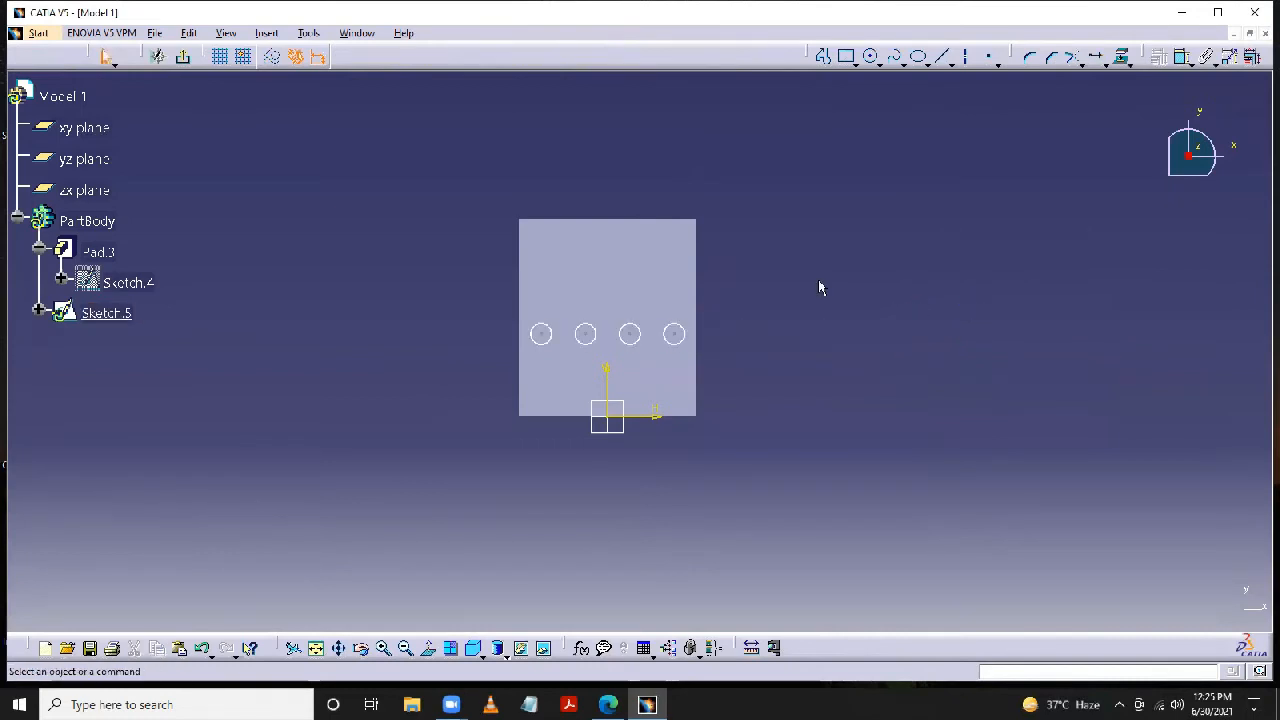
click(184, 57)
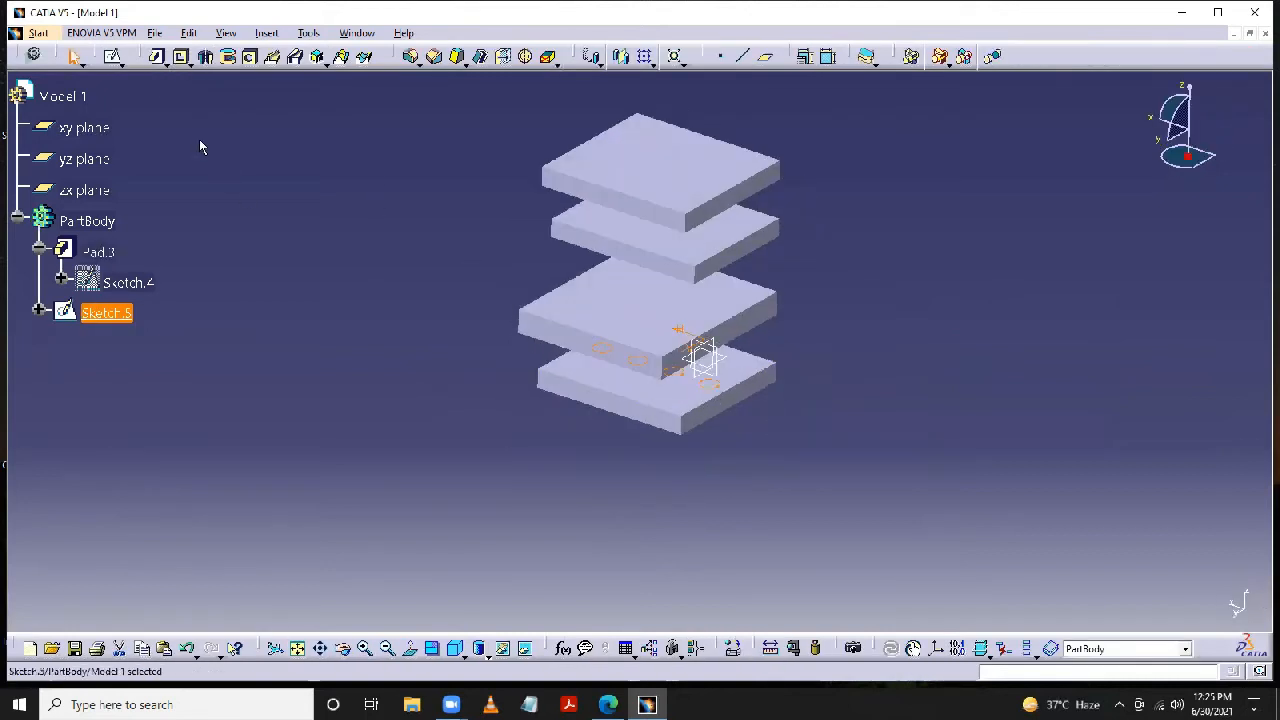
- Create a pad from the four-circle sketch with the first limit type Up to next, and preview it from below
click(156, 57)
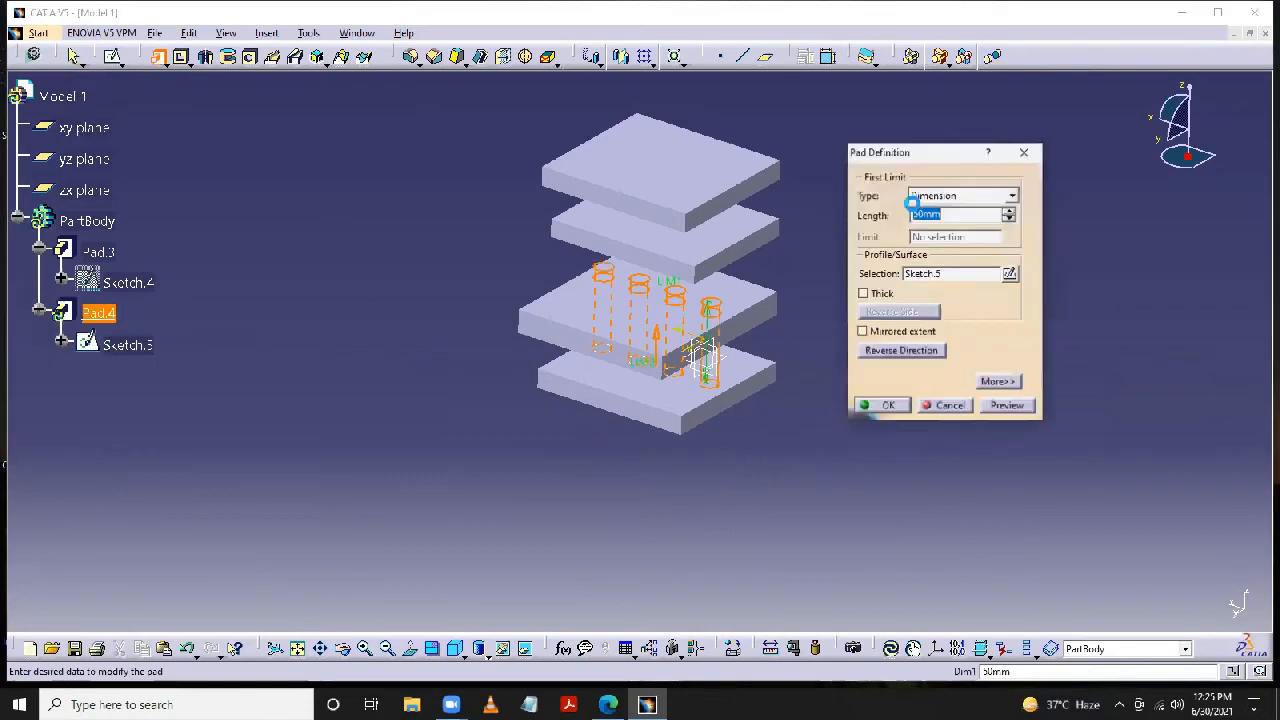
click(1013, 196)
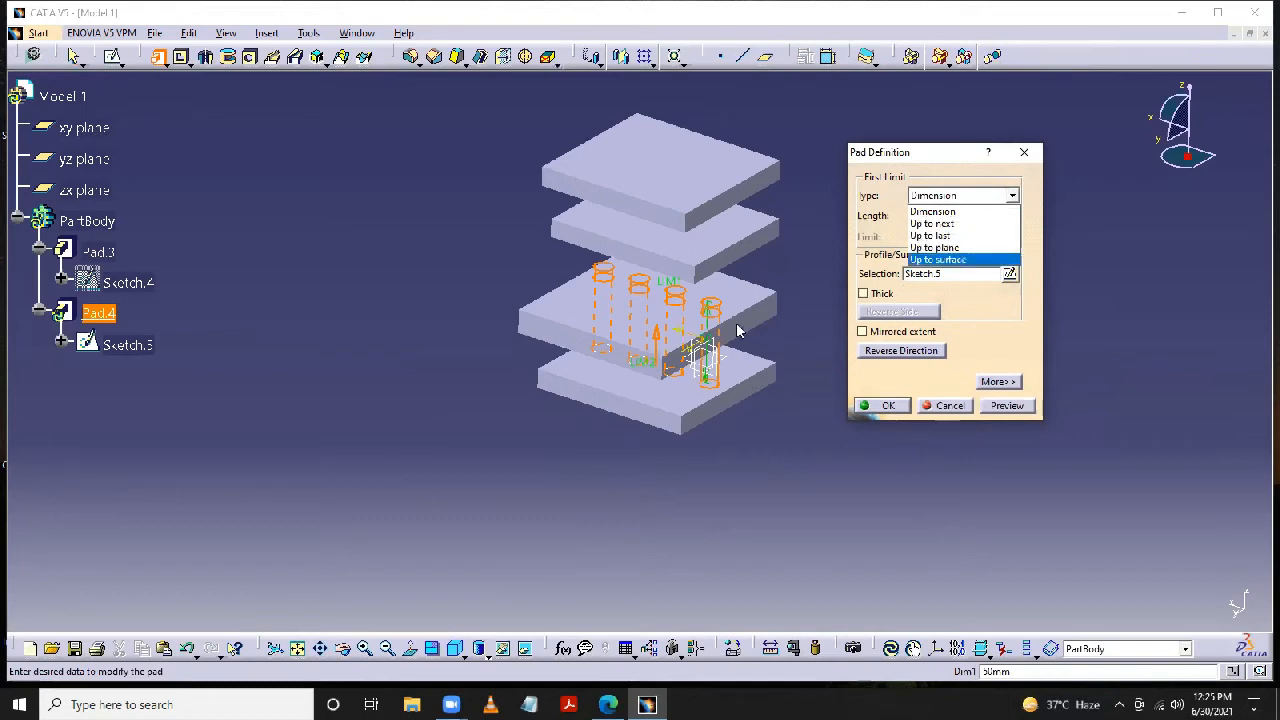
click(944, 224)
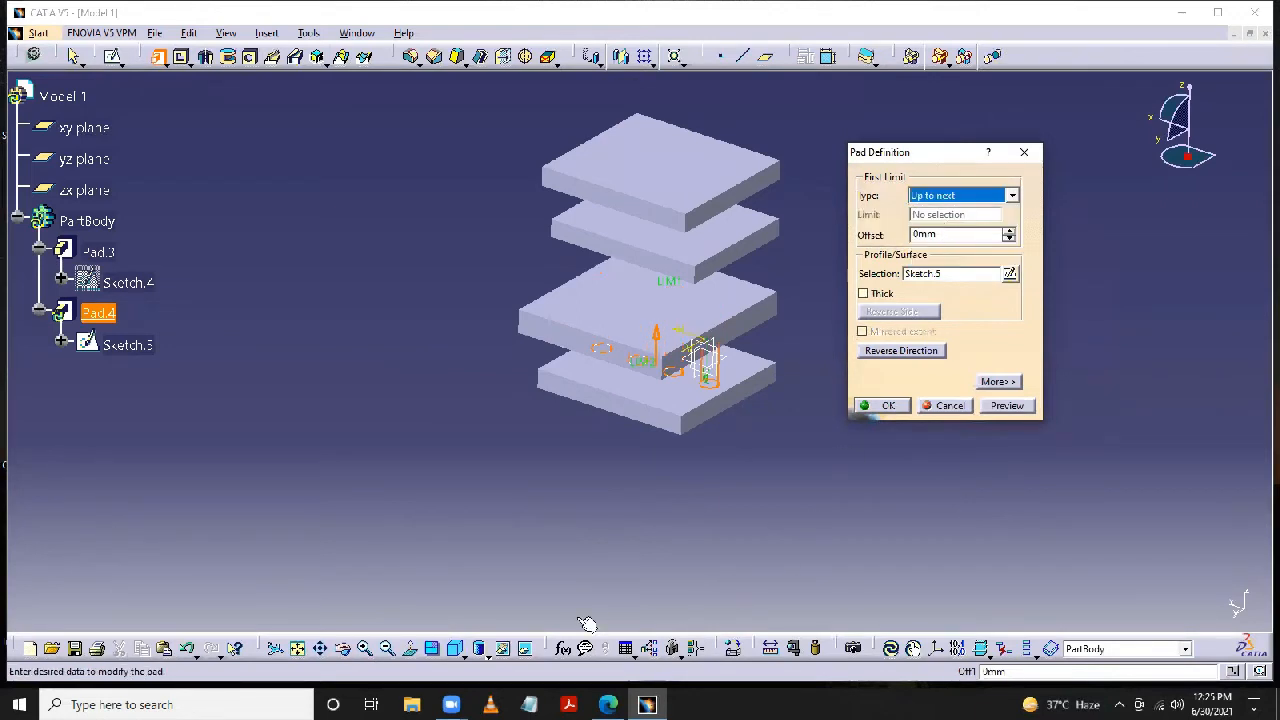
click(343, 650)
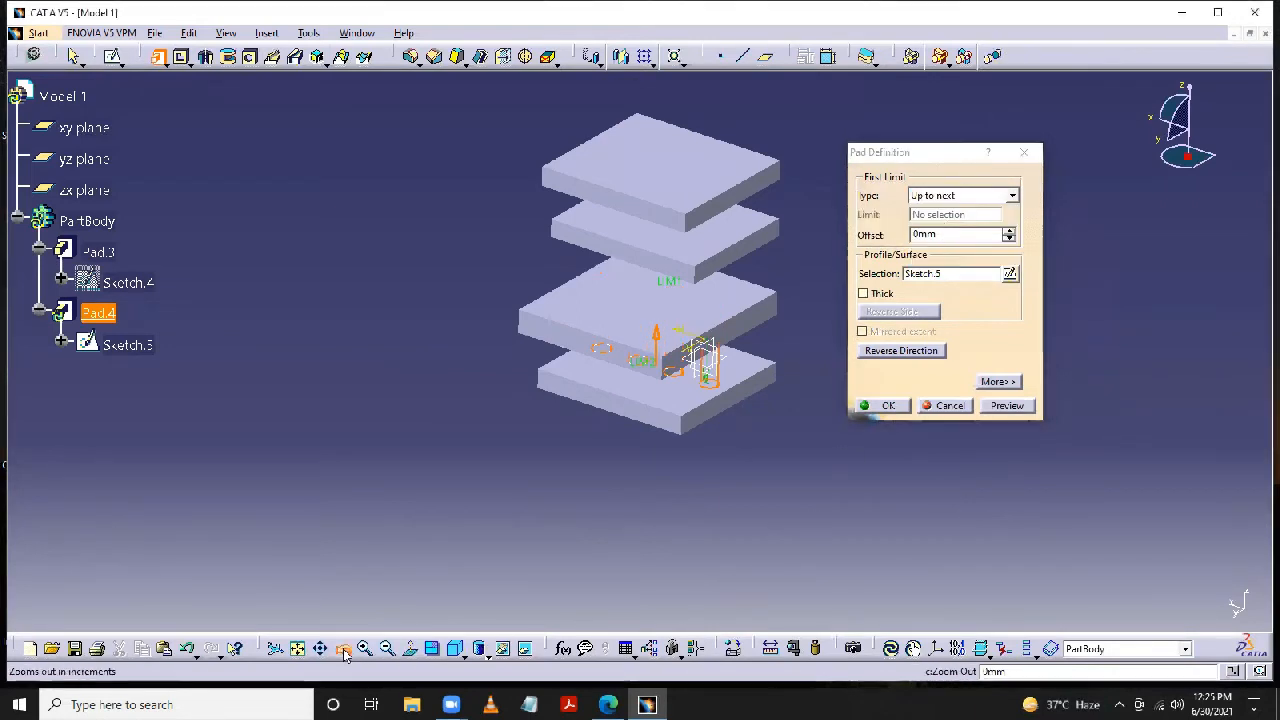
drag(657, 523, 636, 340)
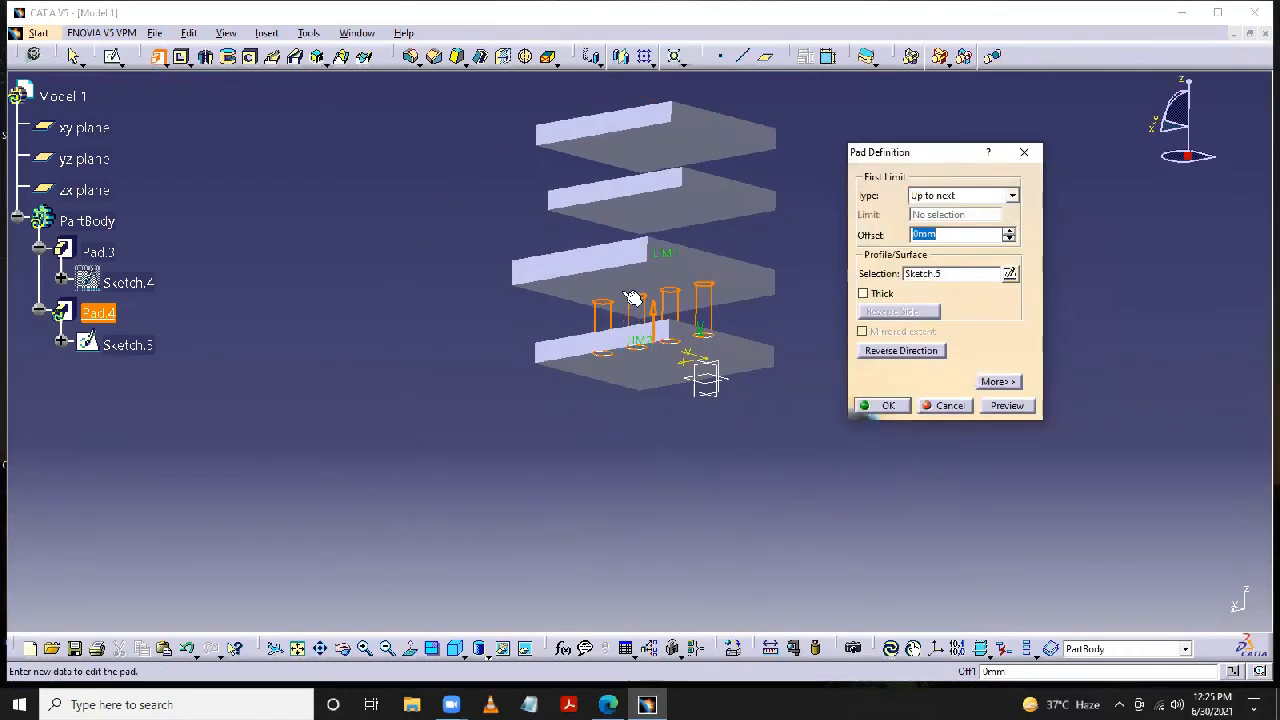
click(1007, 405)
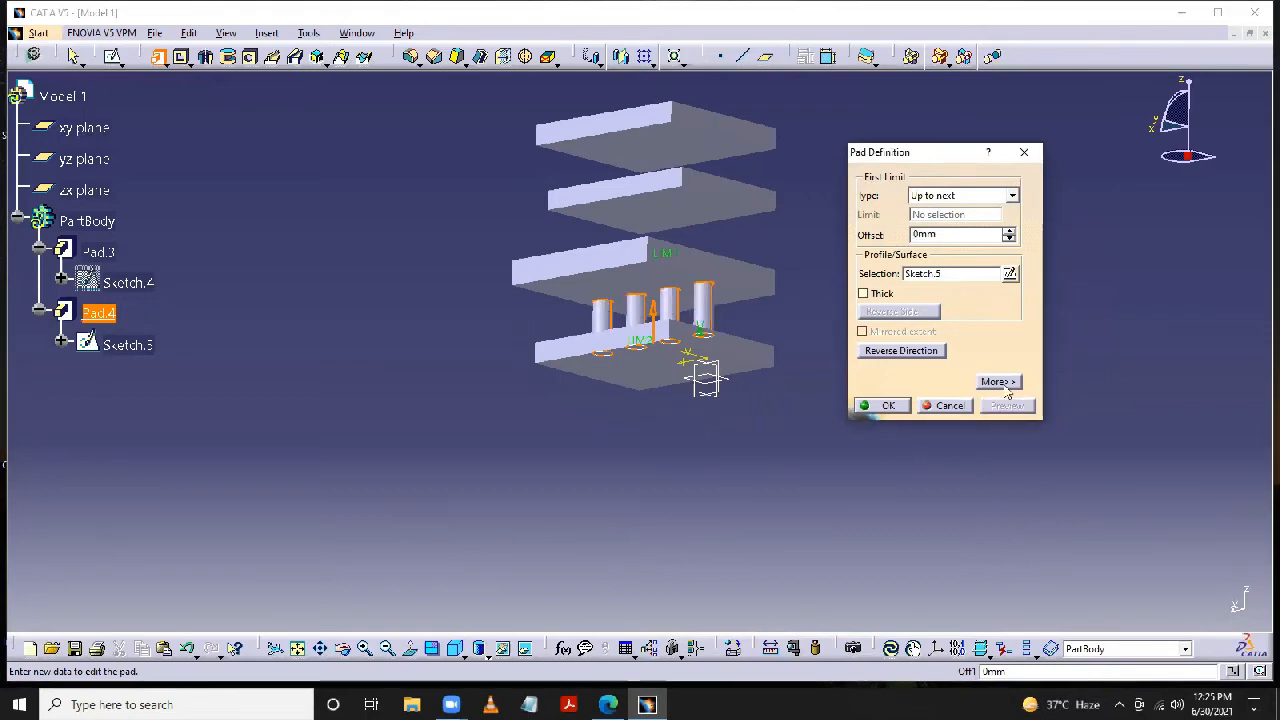
- Change the circle pad's first limit type to Up to last and preview it
click(1012, 196)
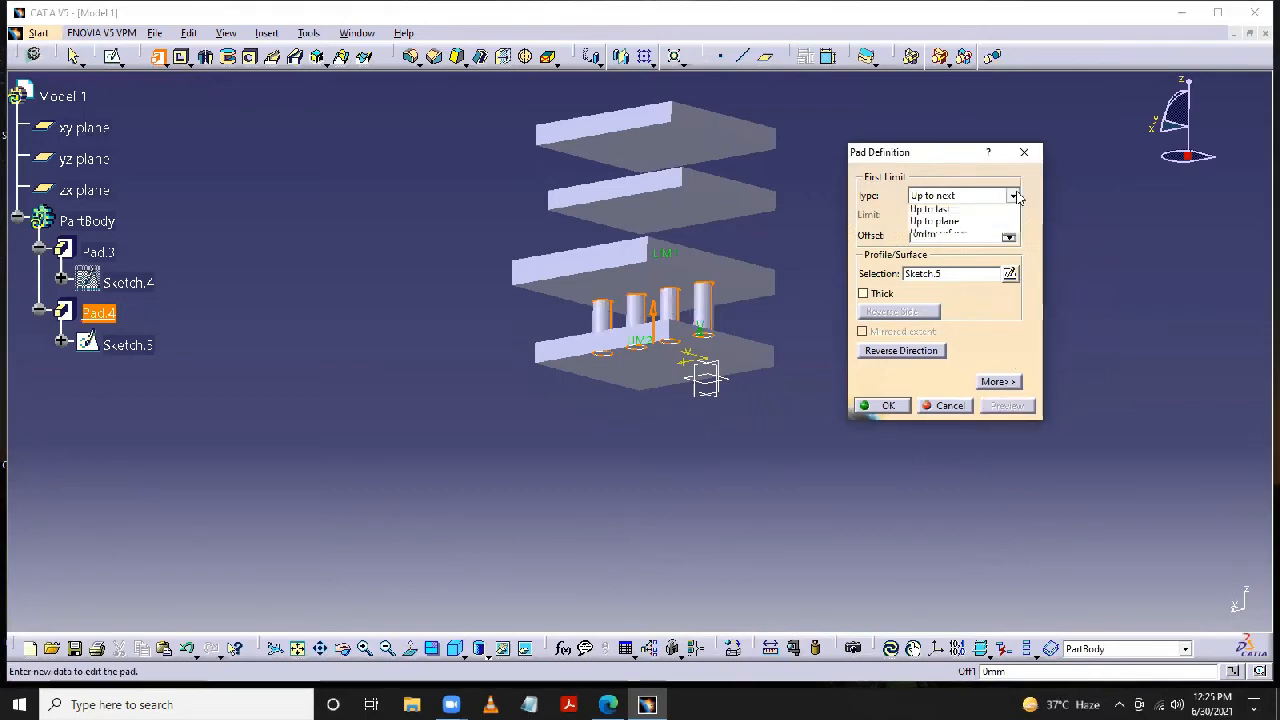
click(972, 236)
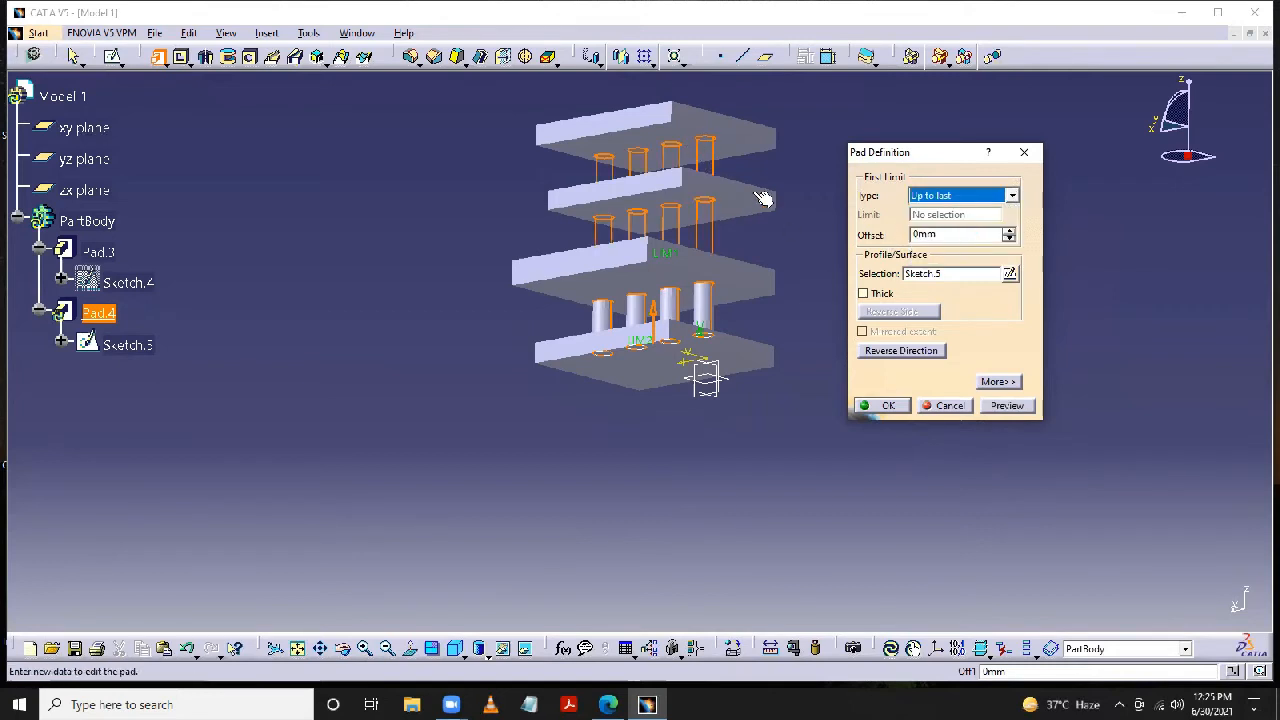
click(343, 649)
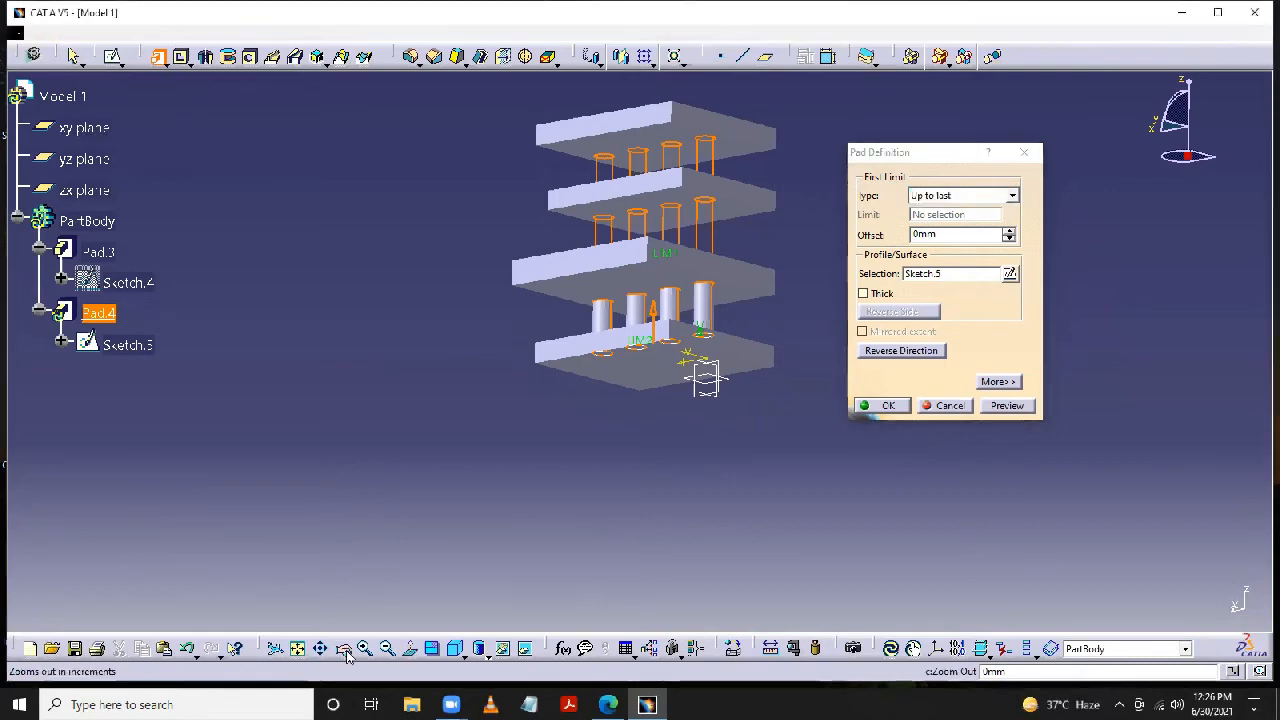
drag(823, 255, 771, 346)
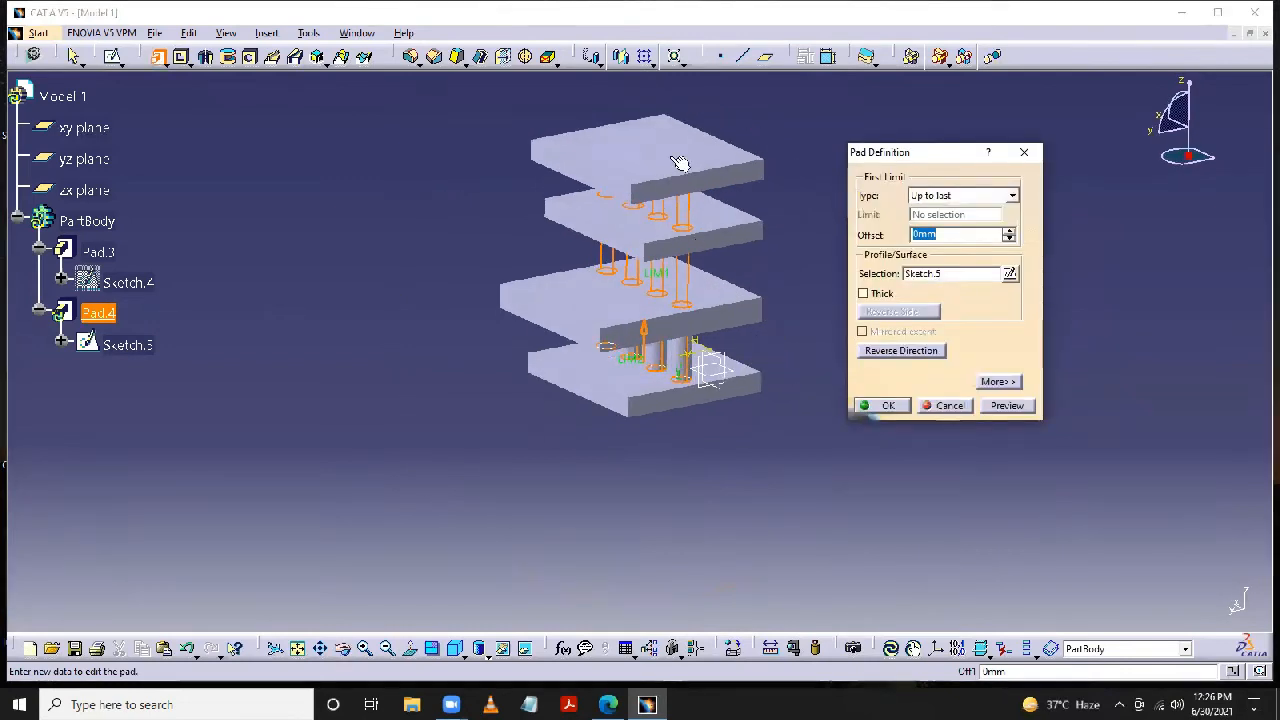
click(1013, 196)
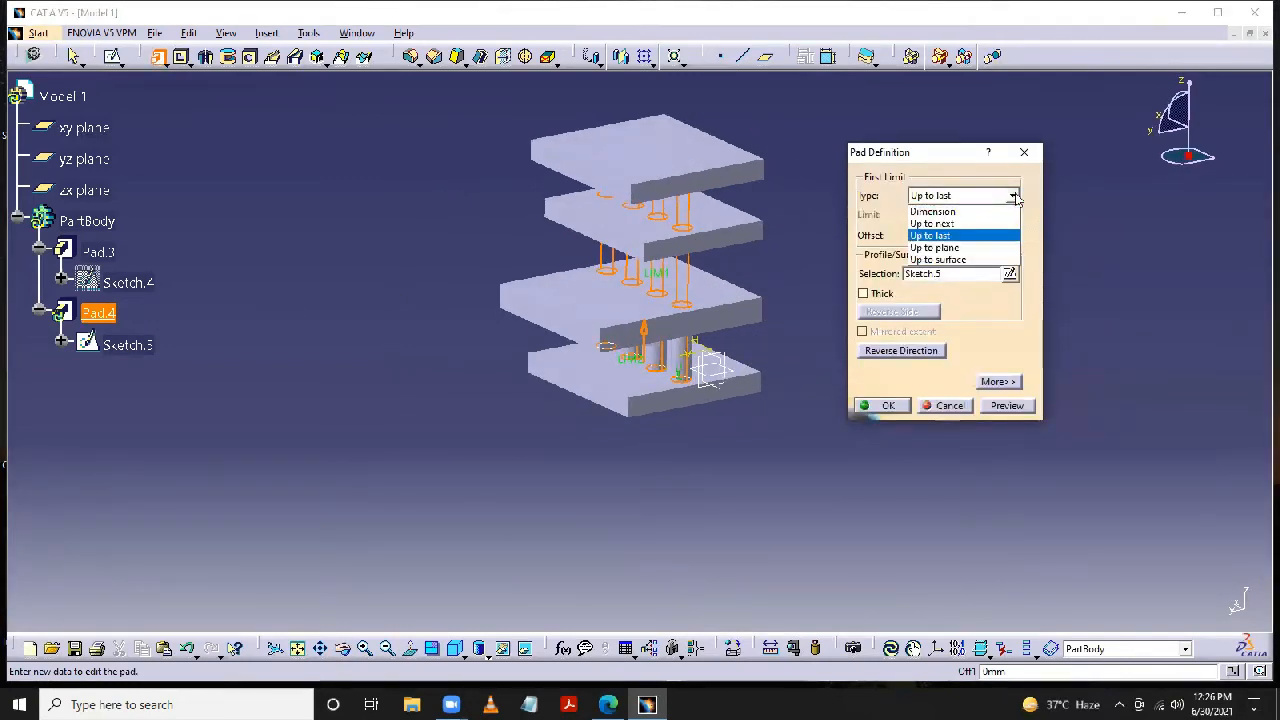
click(1007, 408)
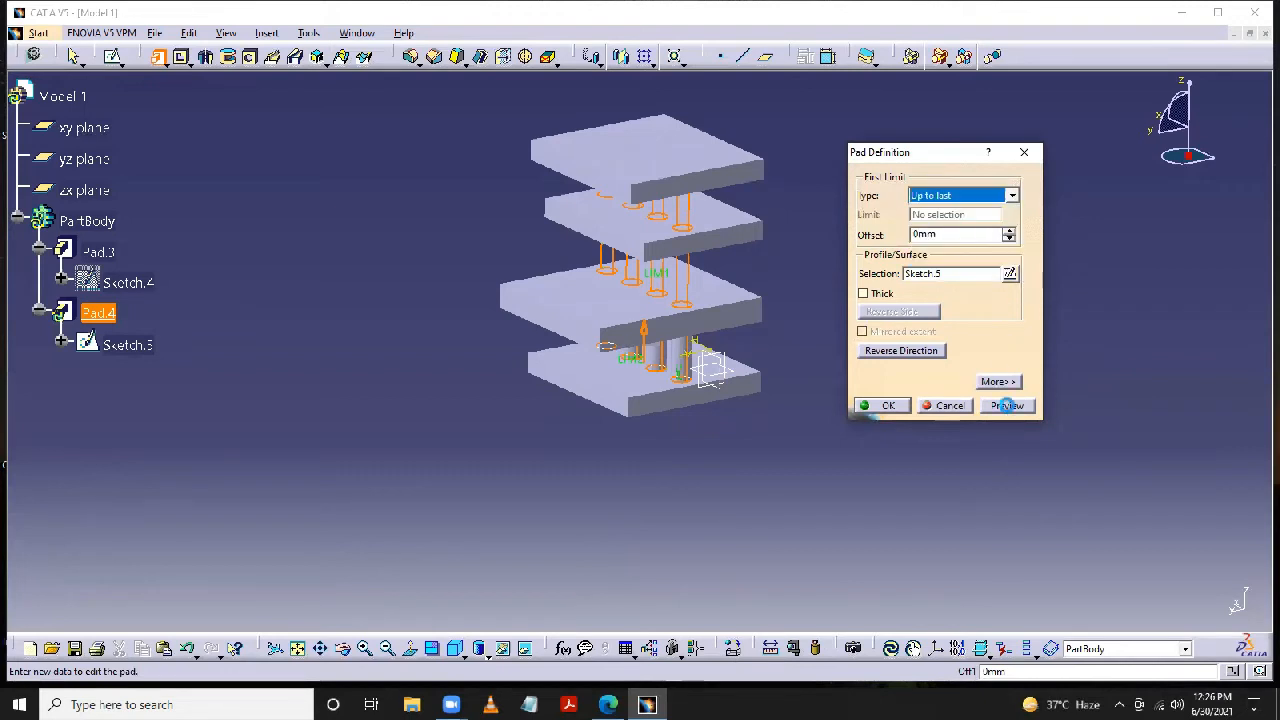
click(1008, 407)
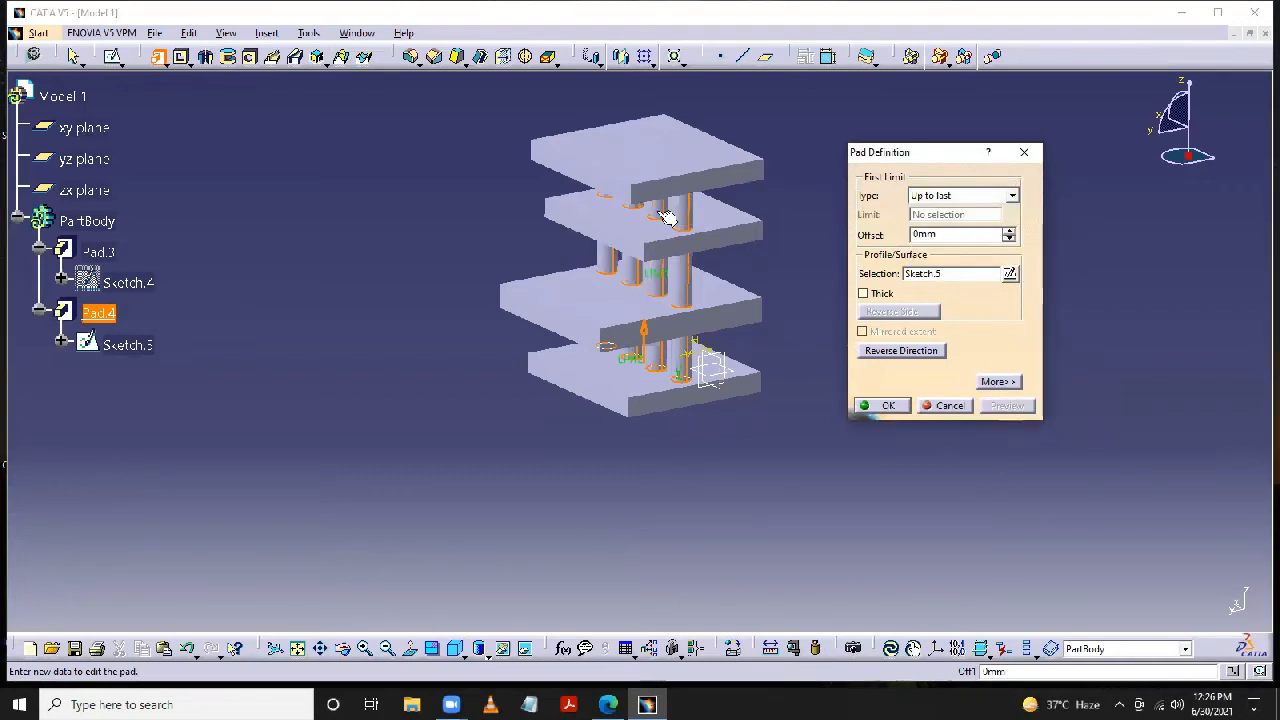
- Set the circle pad's limit type to Up to plane, using the underside of the second plate from the top, and preview it
click(1013, 197)
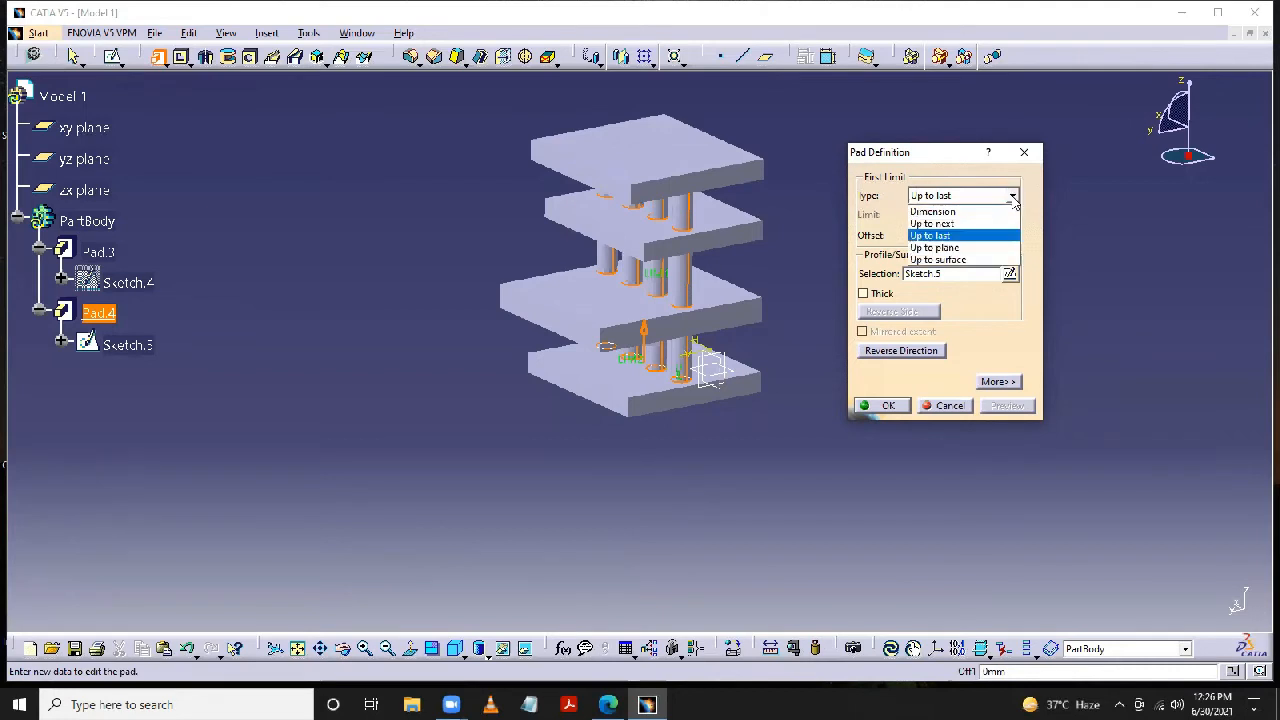
click(983, 248)
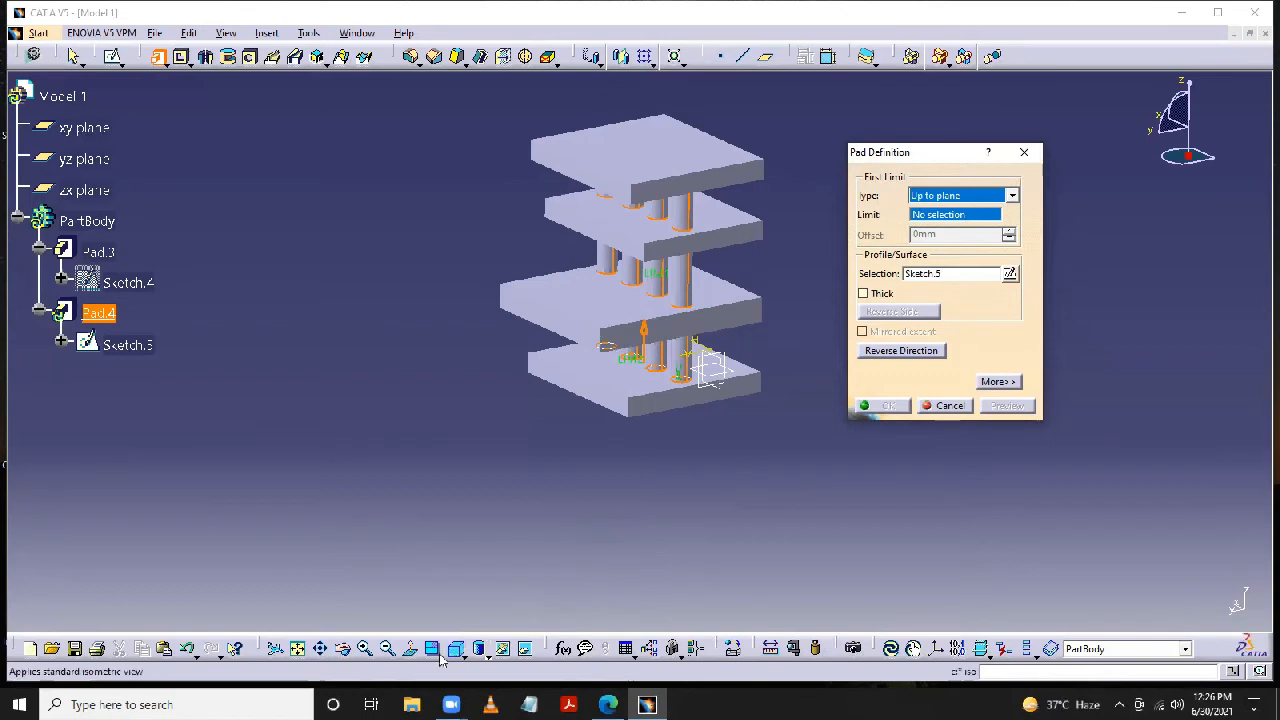
click(343, 650)
drag(477, 502, 665, 218)
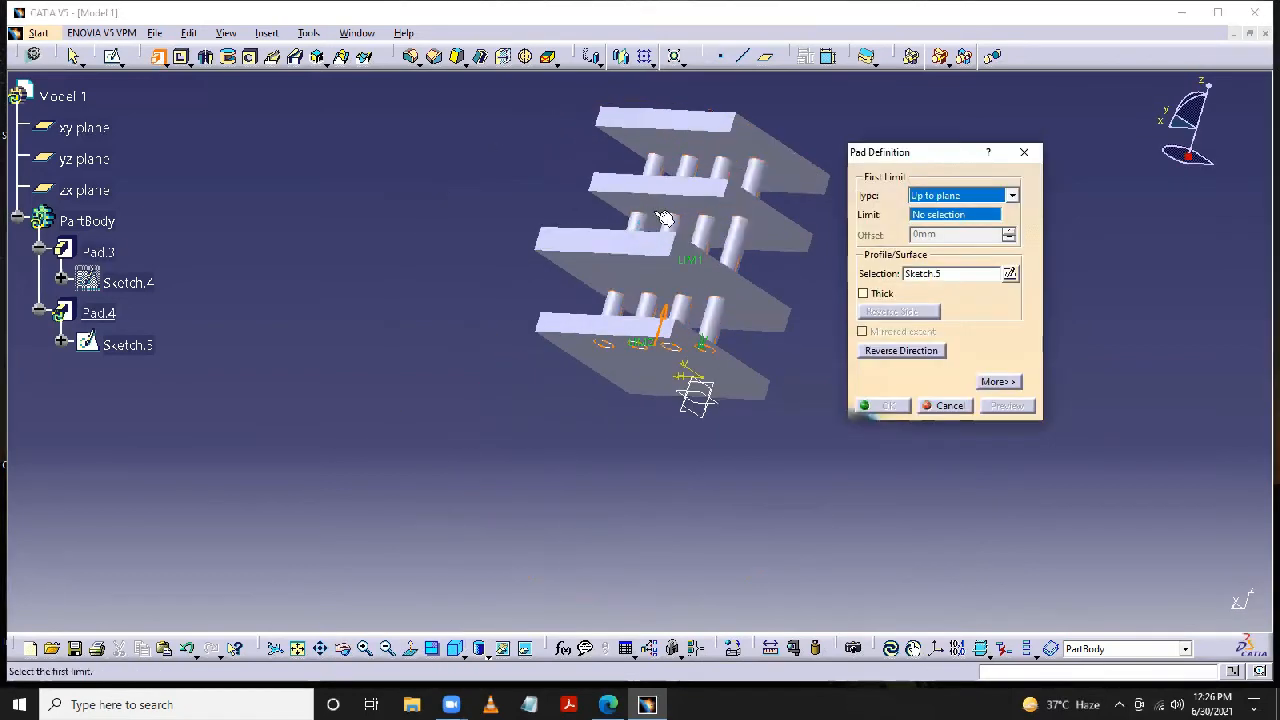
click(665, 218)
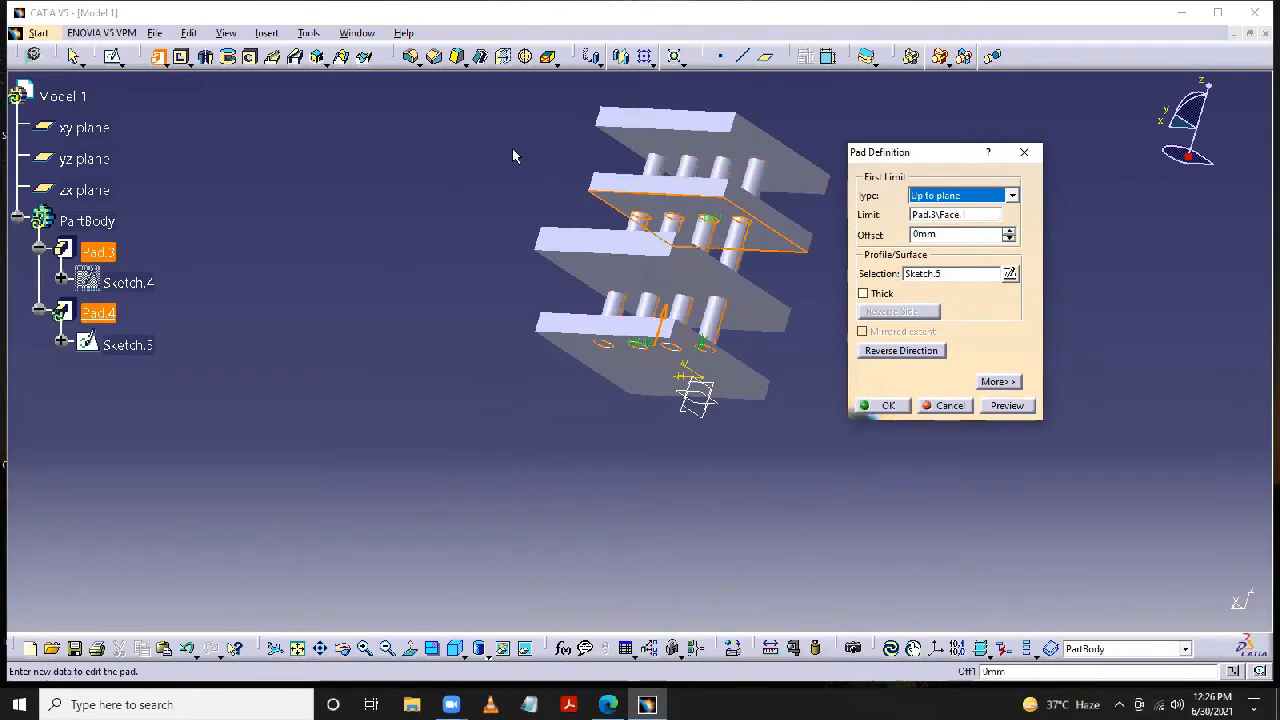
click(1014, 408)
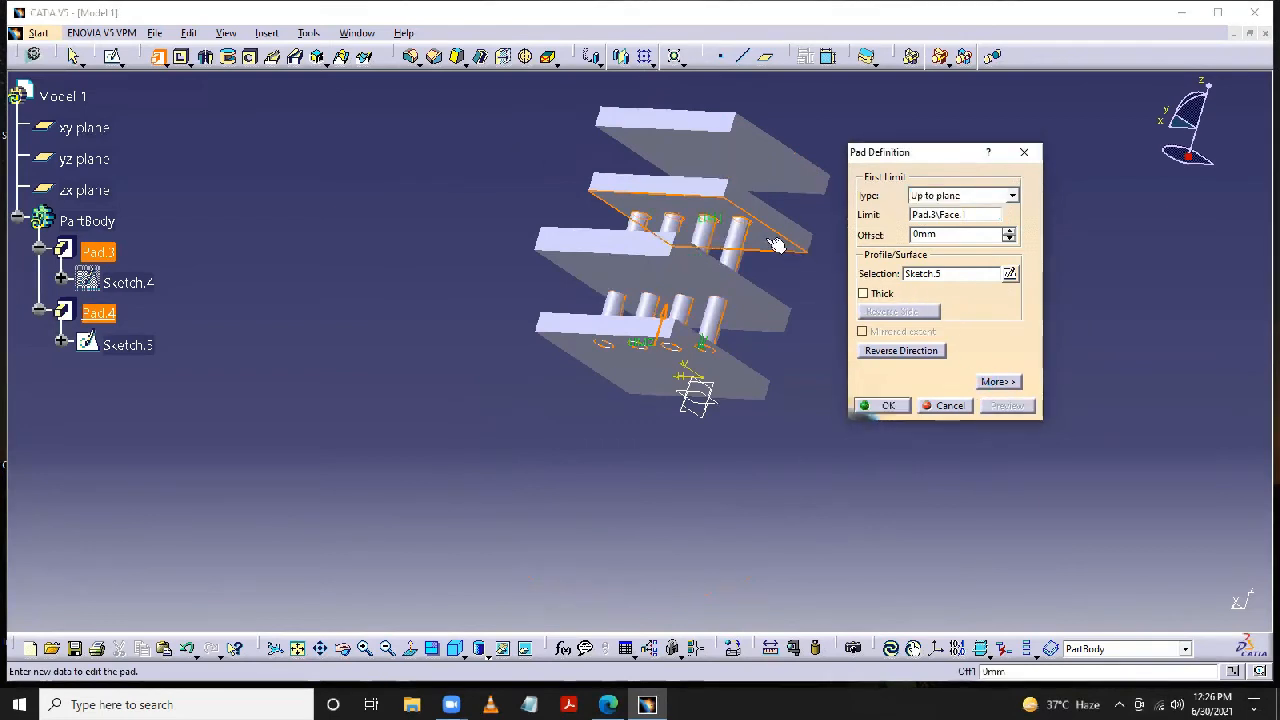
middle_drag(778, 421, 724, 498)
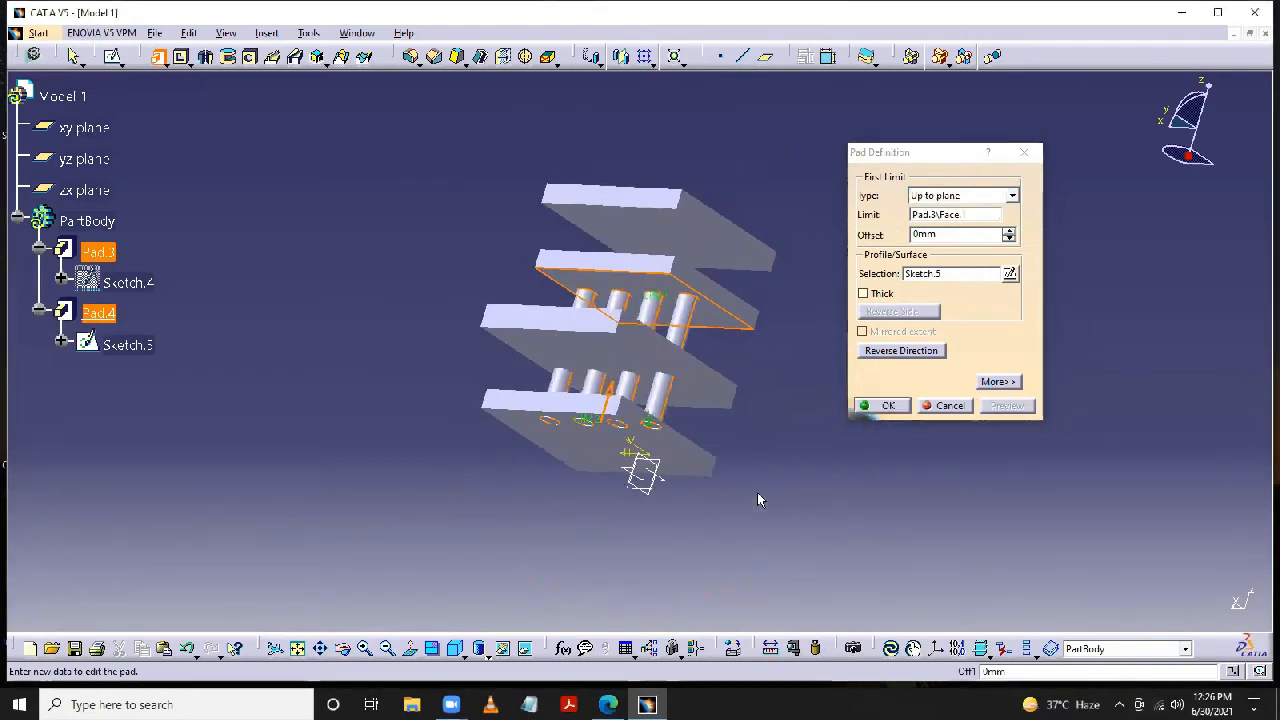
- Change the circle pad's limit type to Up to surface, using the underside of the topmost plate, preview it and accept the pad
mouse_move(780, 467)
ctrl+middle_down()
mouse_move(780, 417)
mouse_move(793, 457)
ctrl+middle_up()
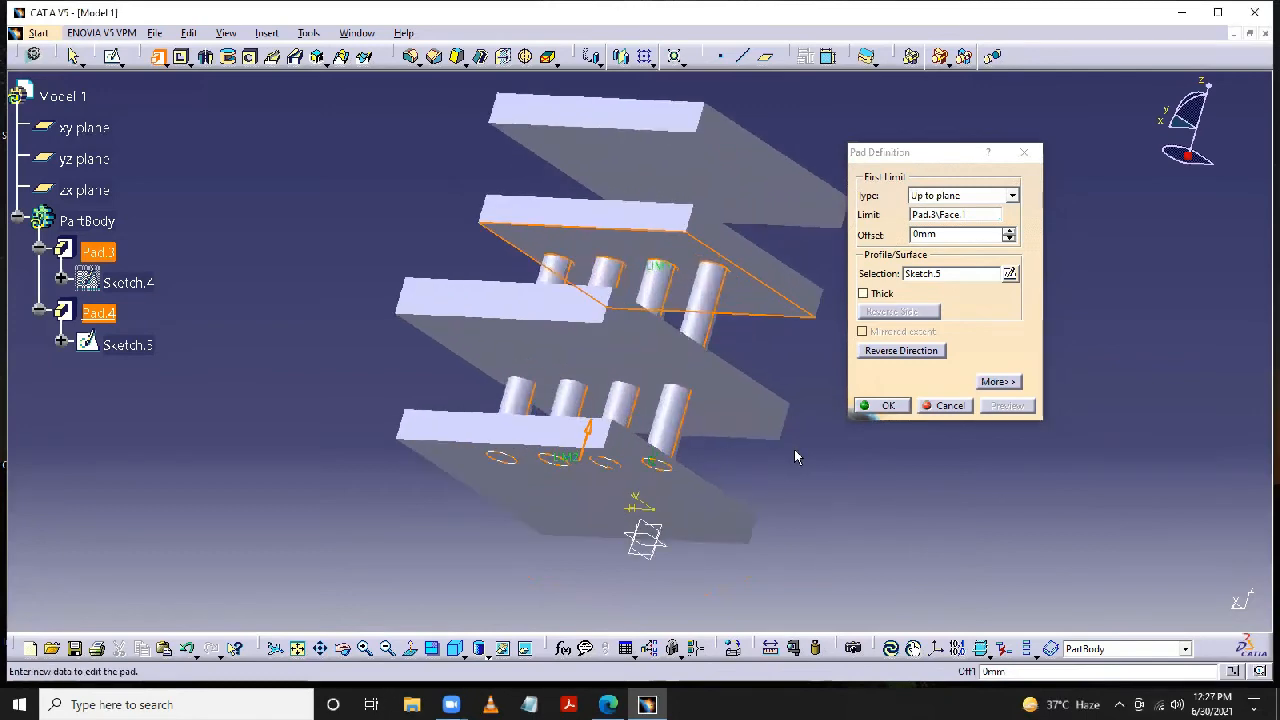
click(1012, 195)
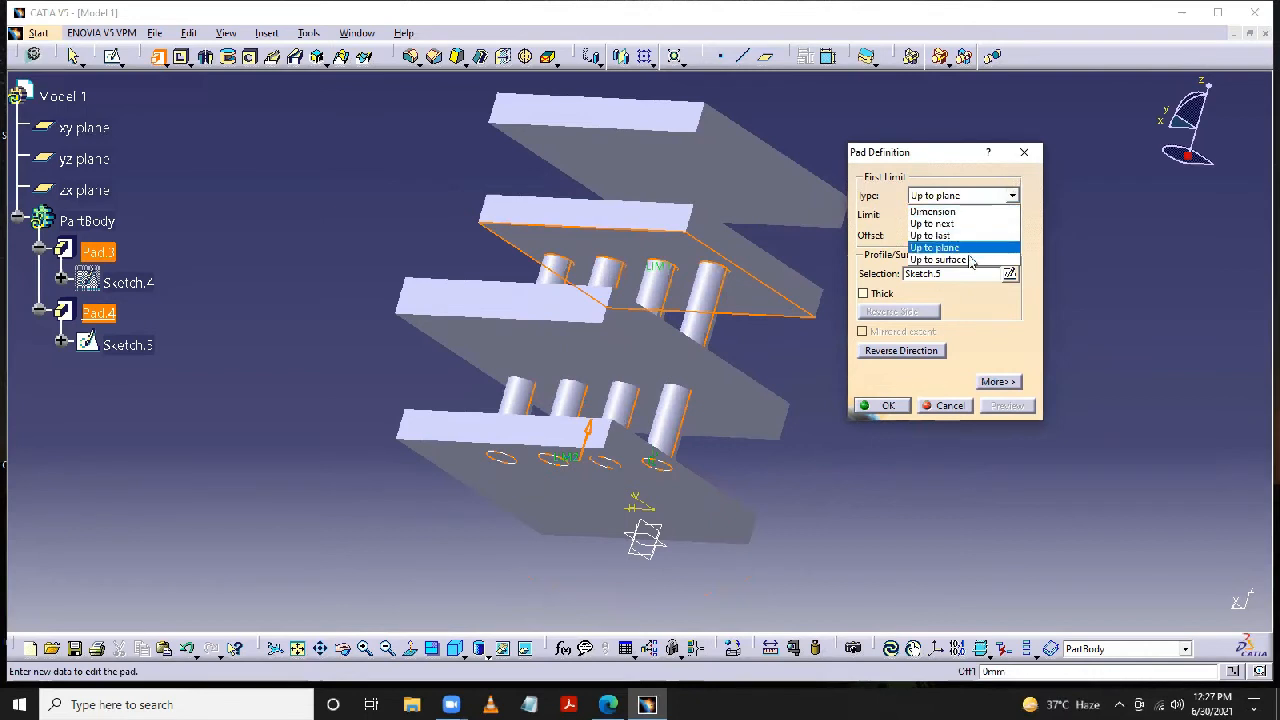
click(966, 260)
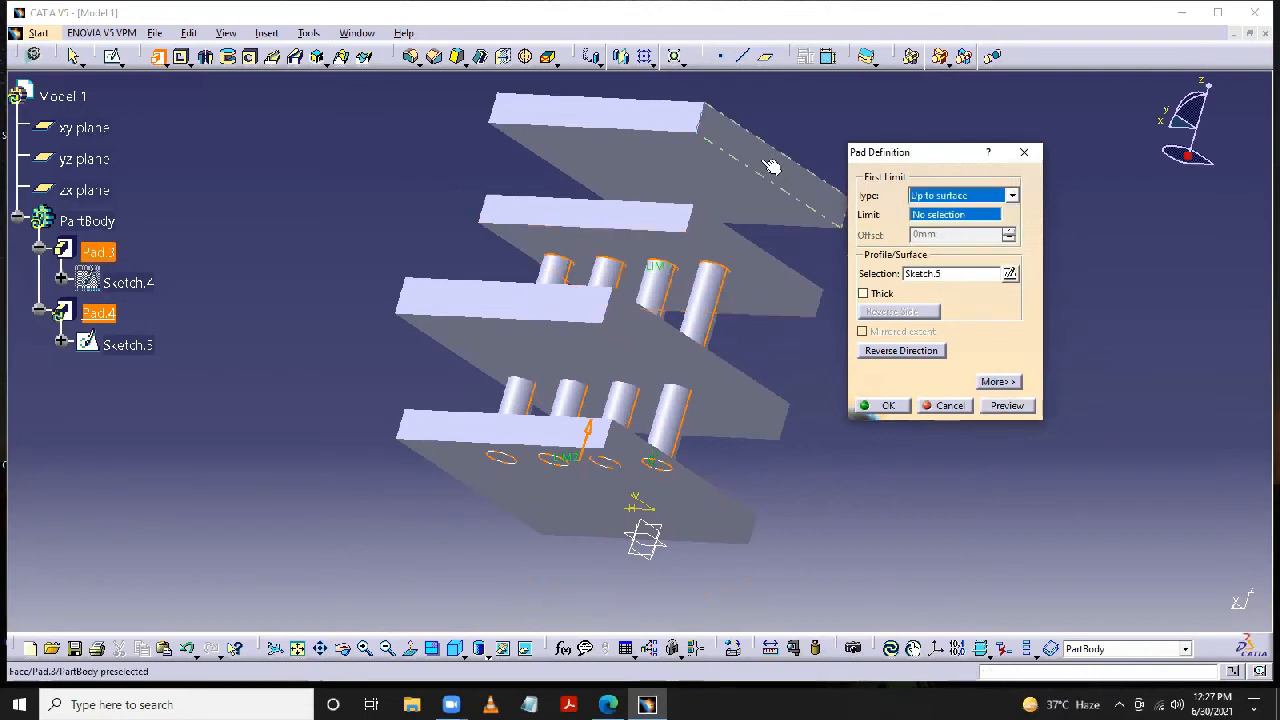
click(715, 183)
click(1006, 405)
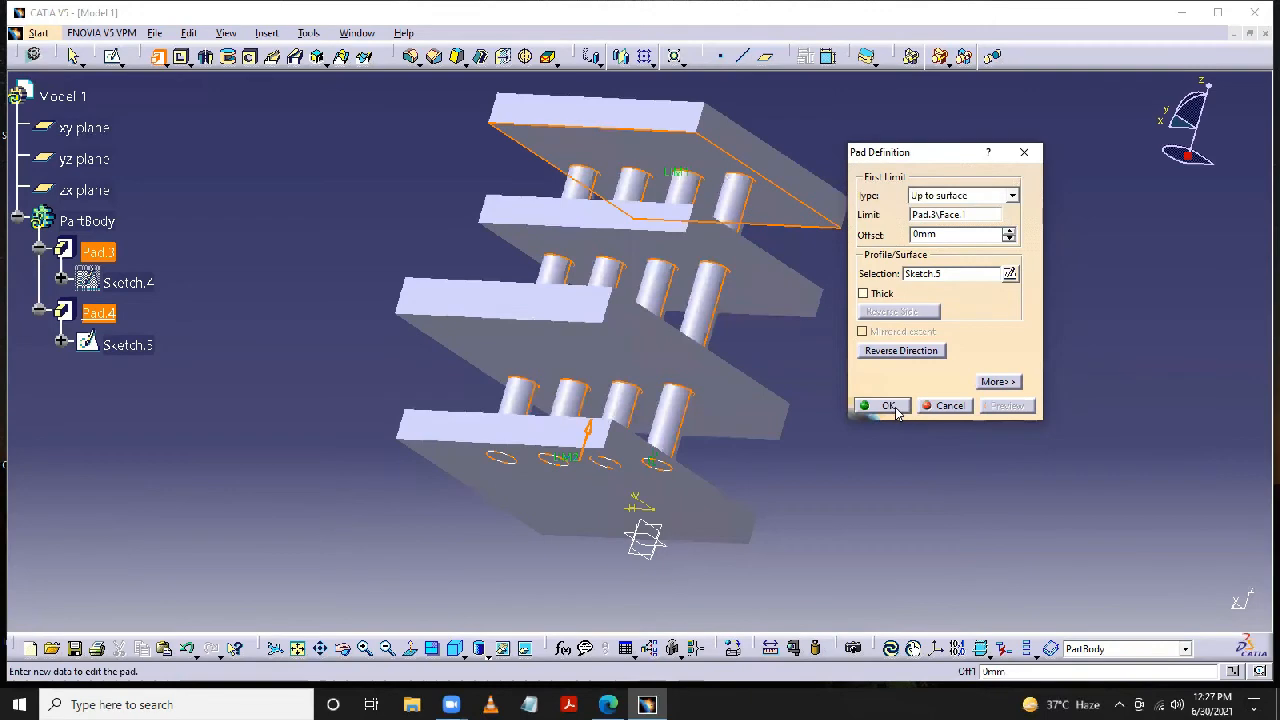
click(893, 406)
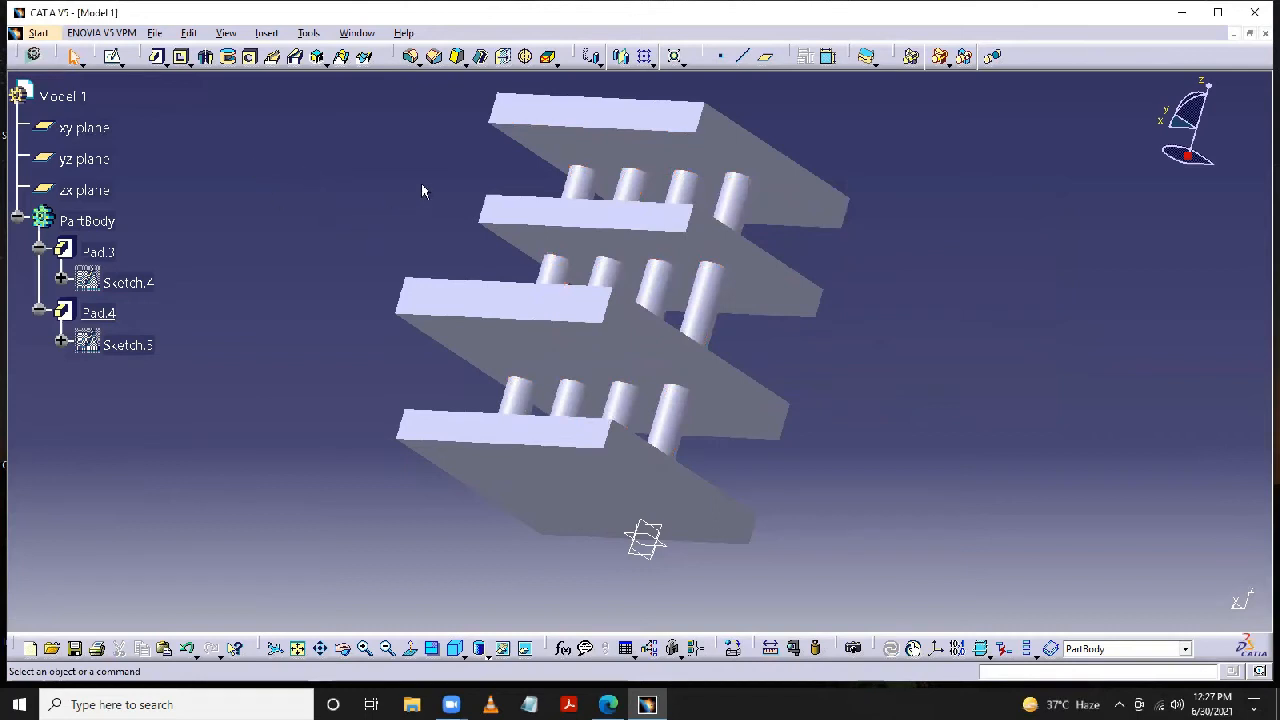
- Delete the pad that forms the four cylinders, together with its aggregated elements
middle_drag(422, 190, 423, 200)
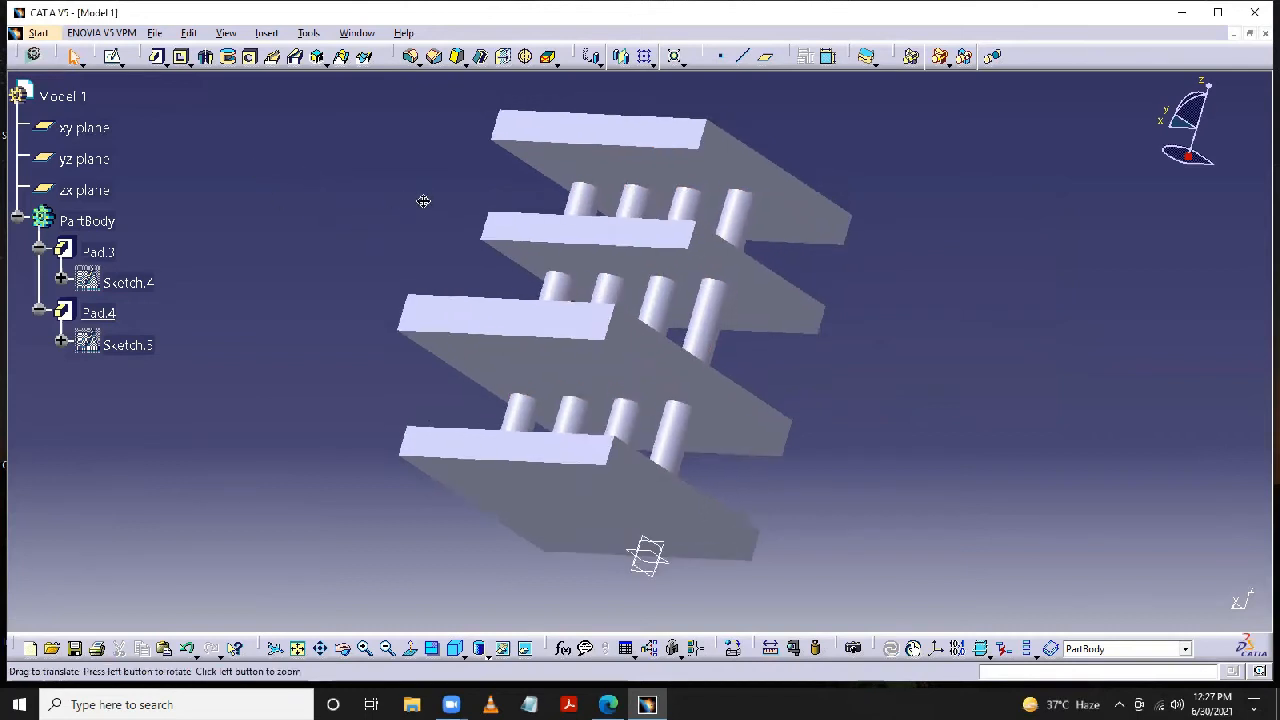
click(346, 652)
drag(471, 234, 760, 404)
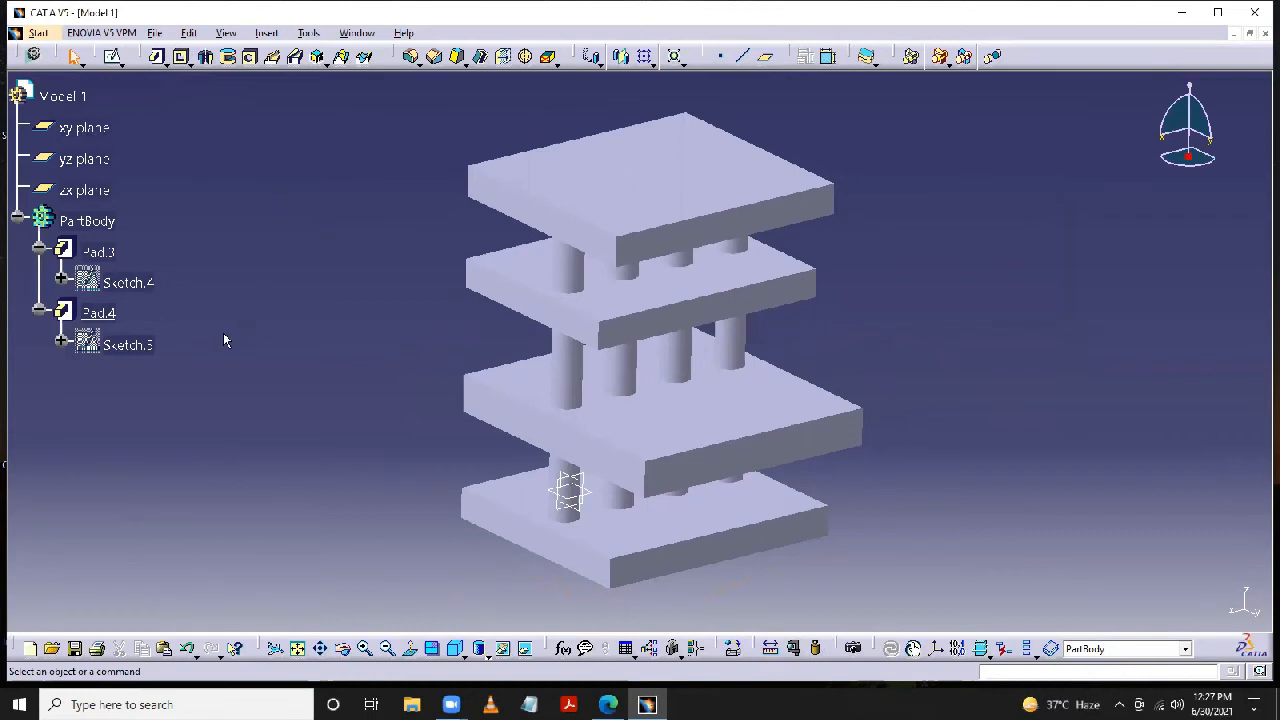
right_click(112, 314)
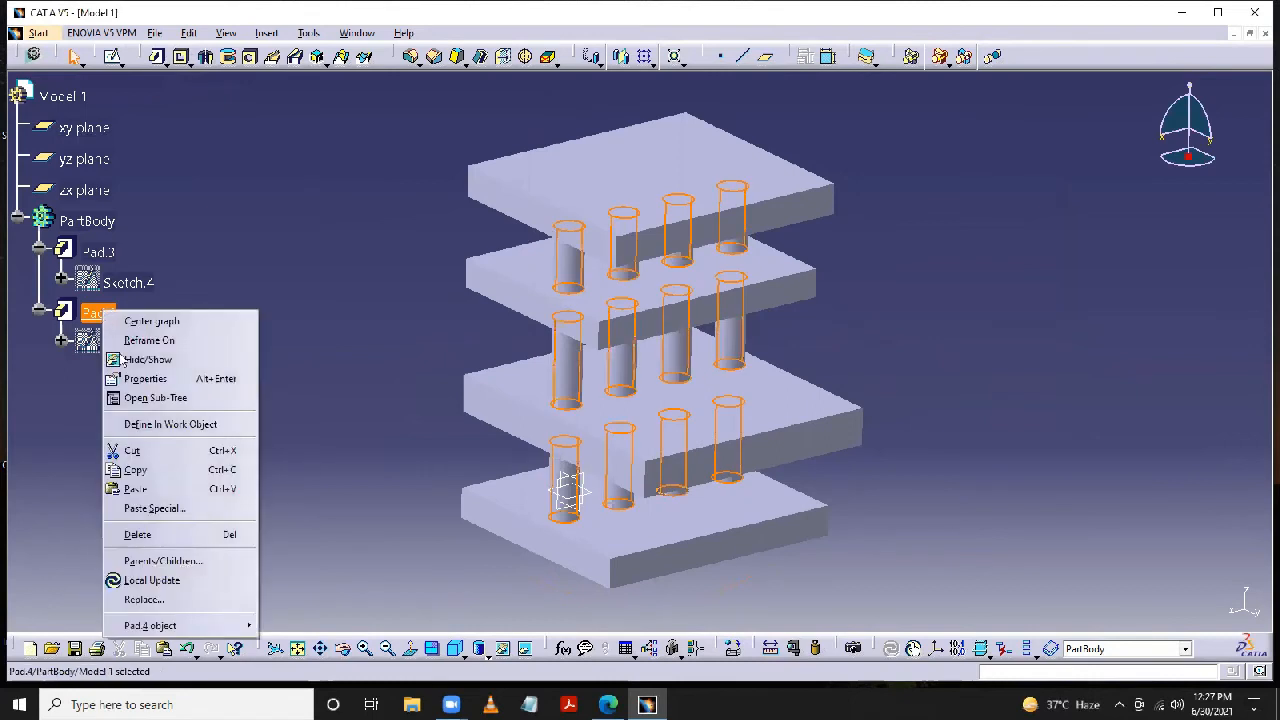
click(138, 534)
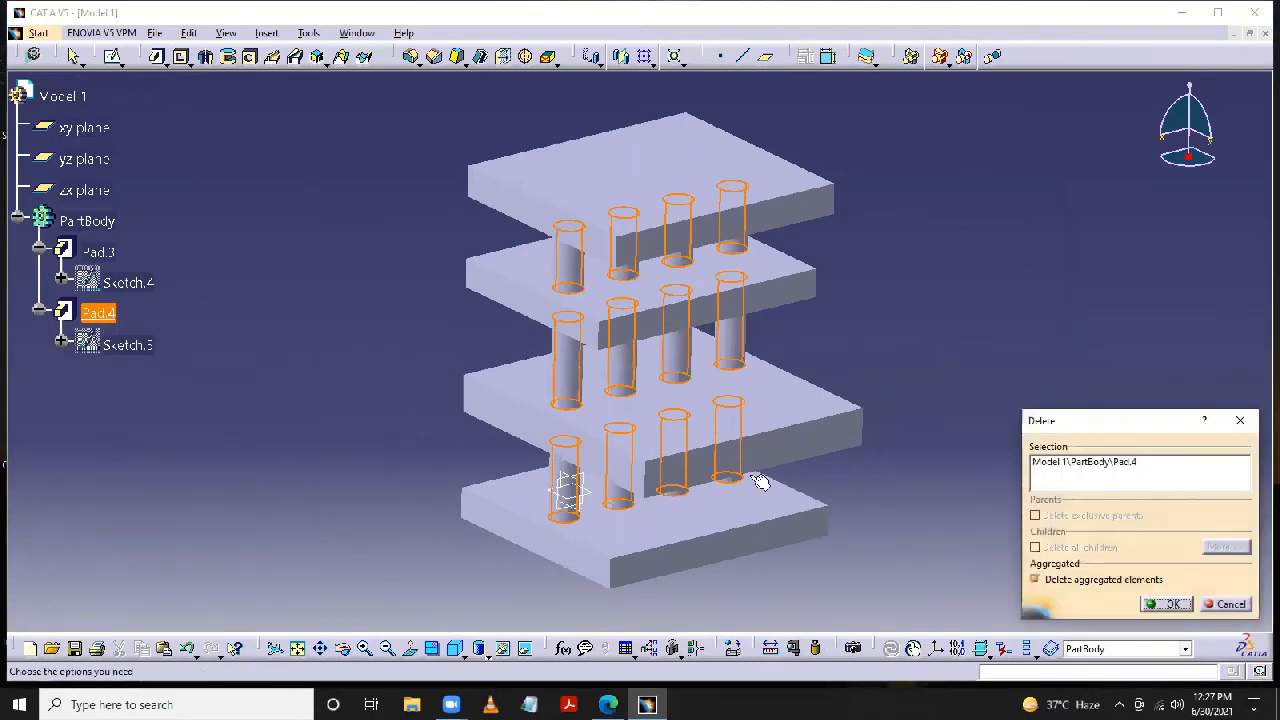
click(1166, 606)
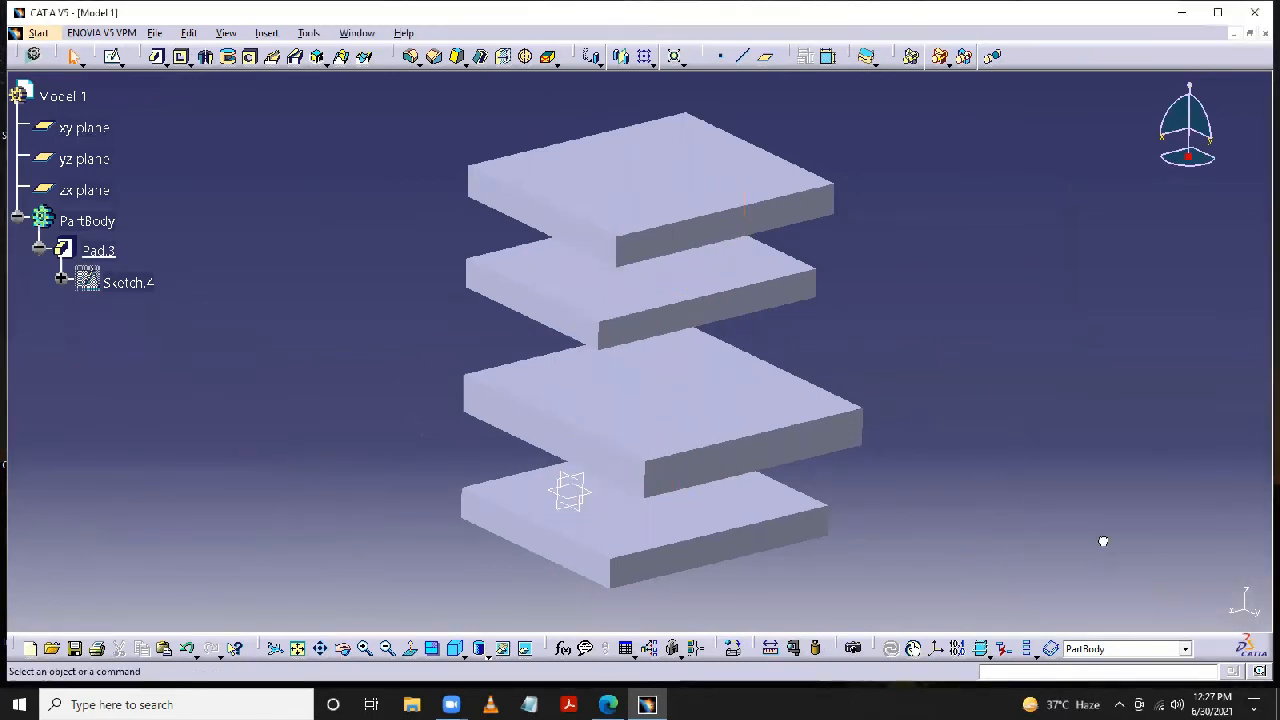
- Show the profile sketch of the plates' pad in the model and hide it again
right_click(123, 289)
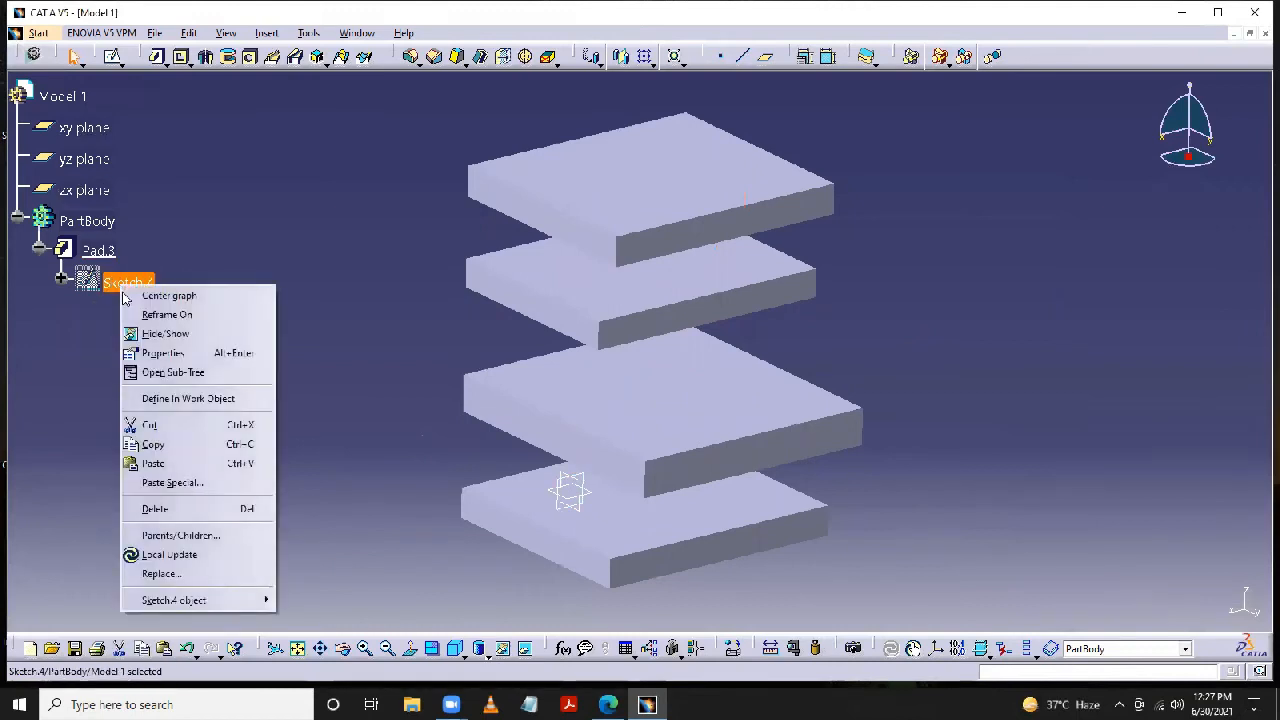
click(158, 334)
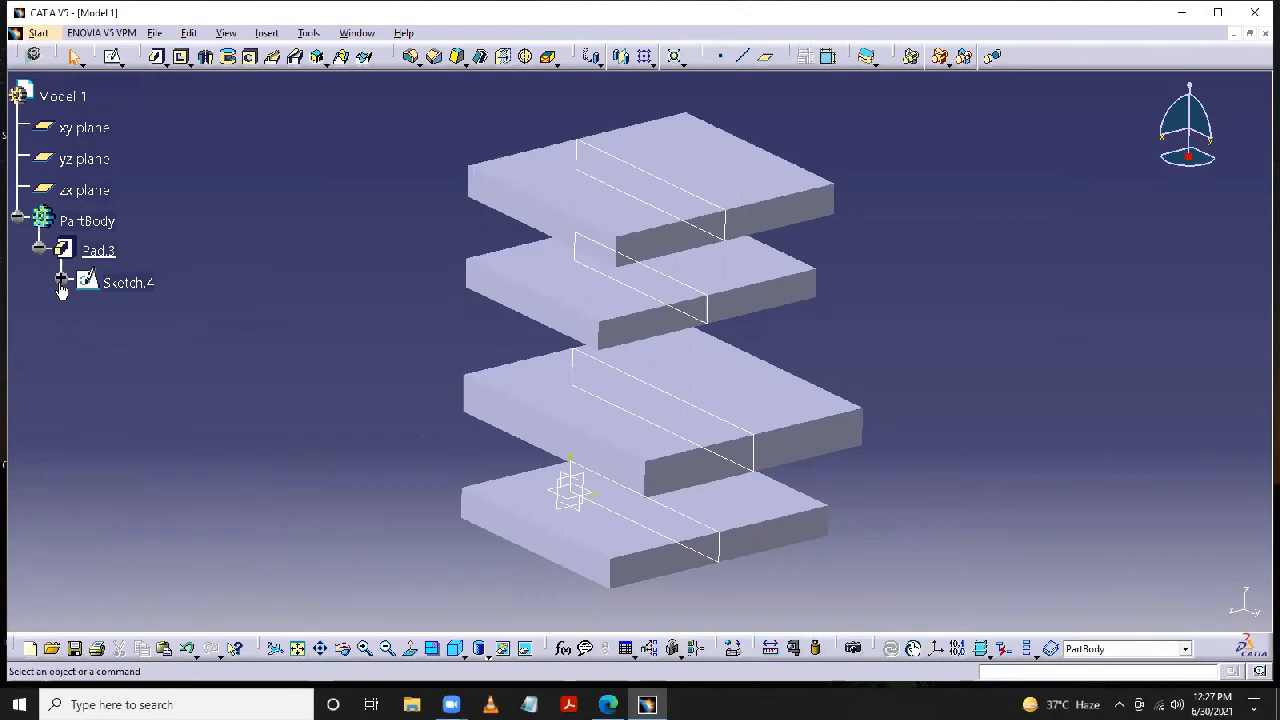
right_click(138, 288)
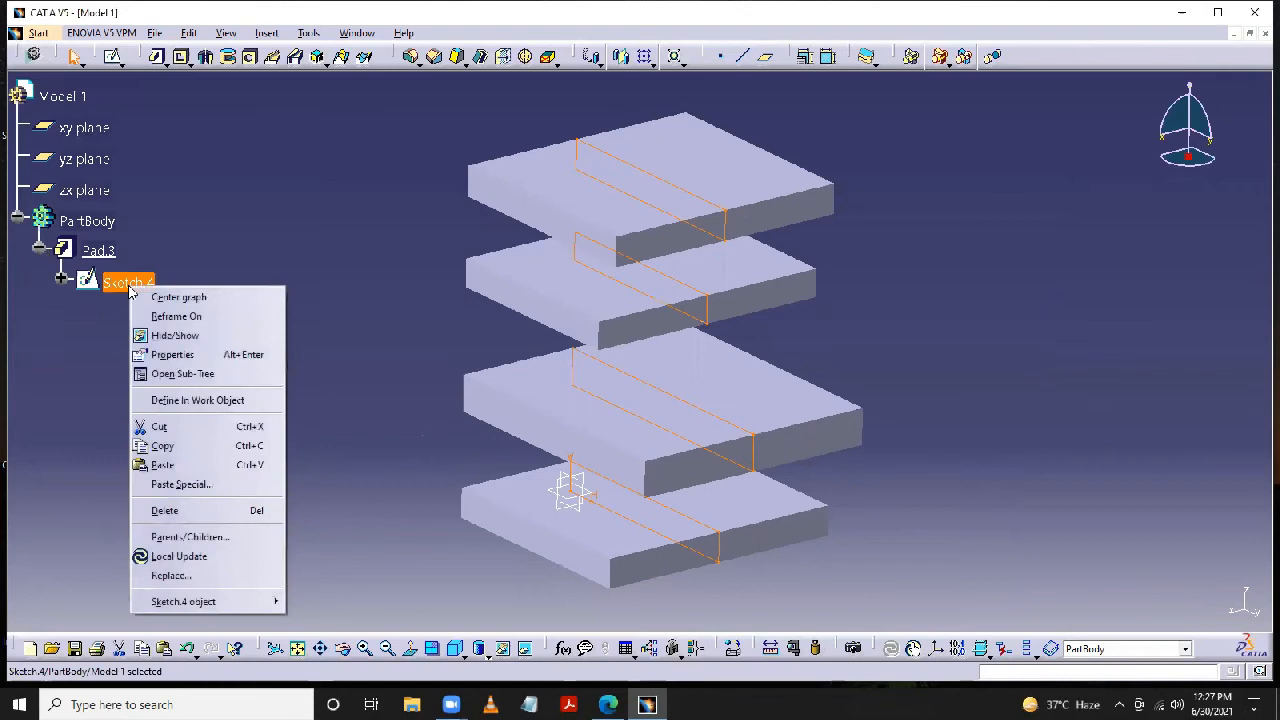
click(158, 333)
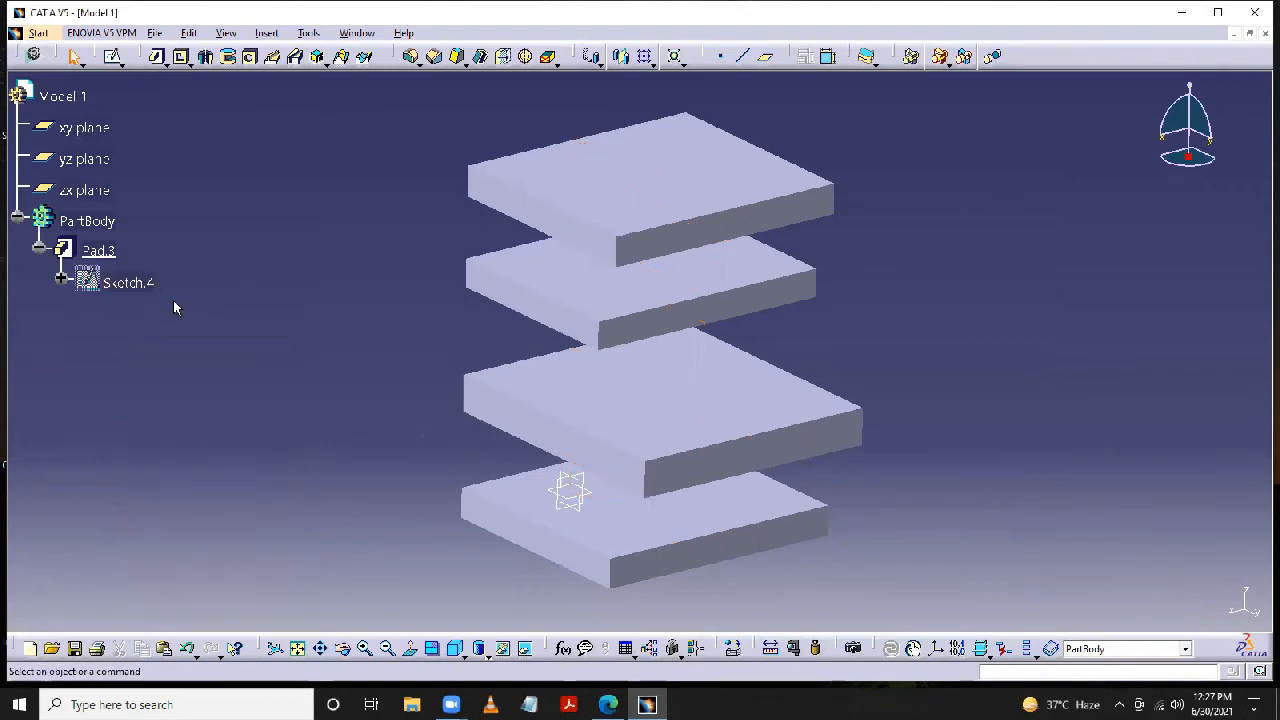
- Start a sketch on the lowest plate's upper face and draw a circle about 10.6 mm in diameter near the face's left edge
click(629, 529)
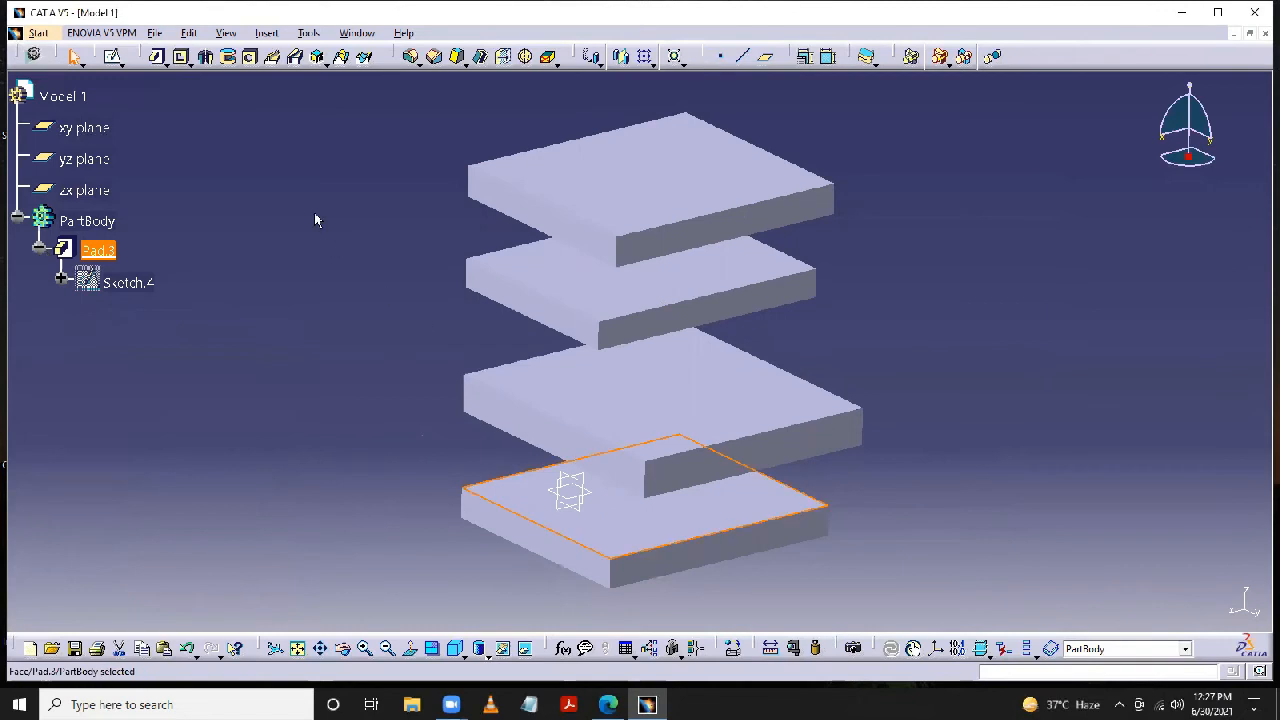
click(114, 58)
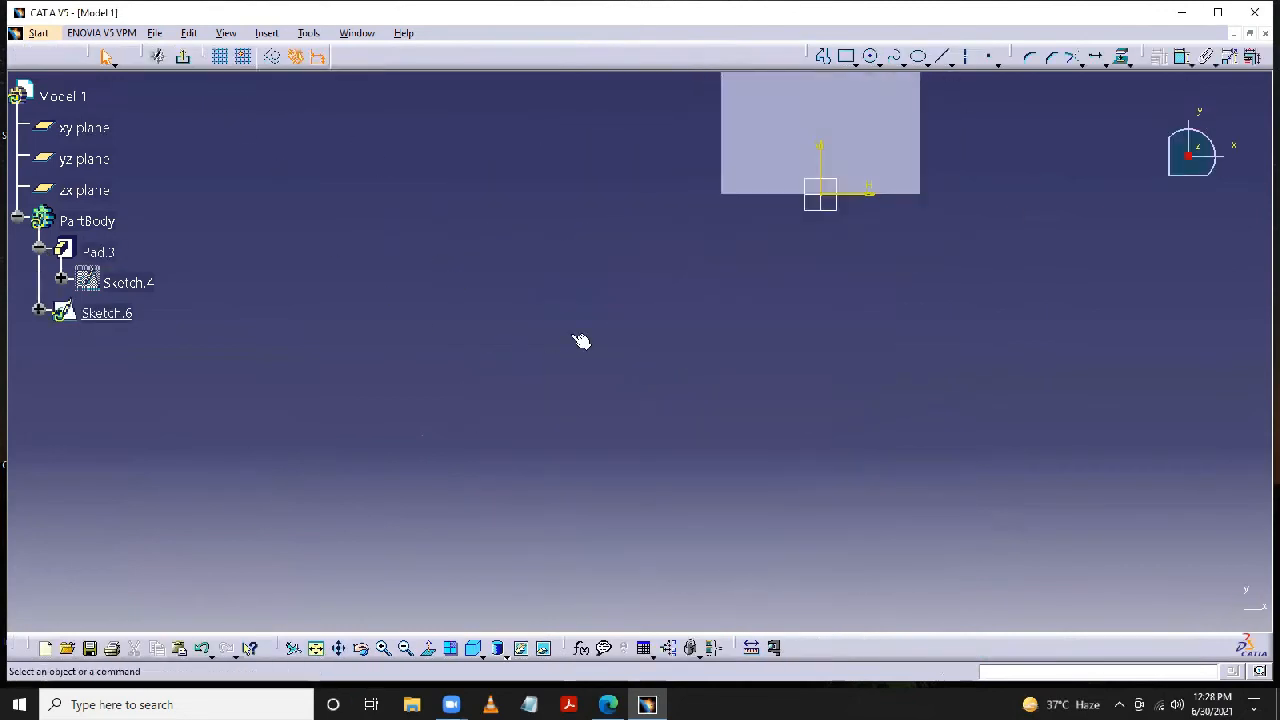
middle_drag(393, 463, 358, 514)
middle_drag(880, 264, 842, 322)
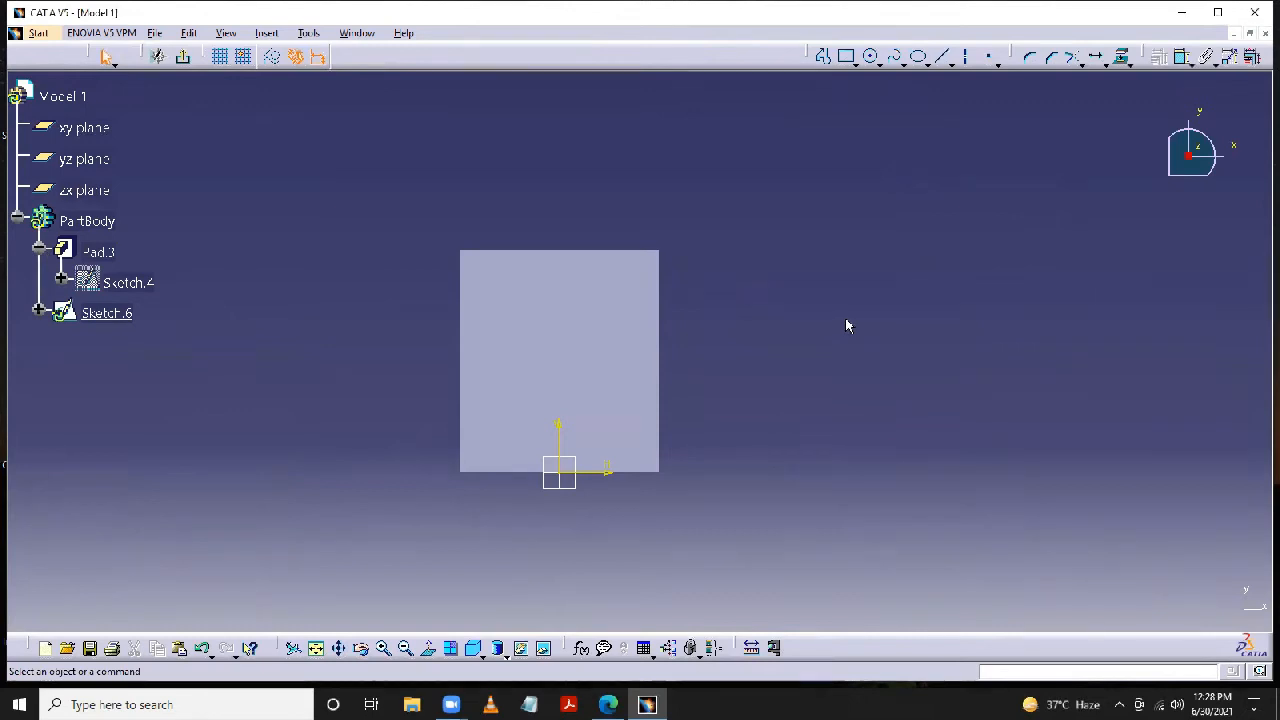
click(871, 56)
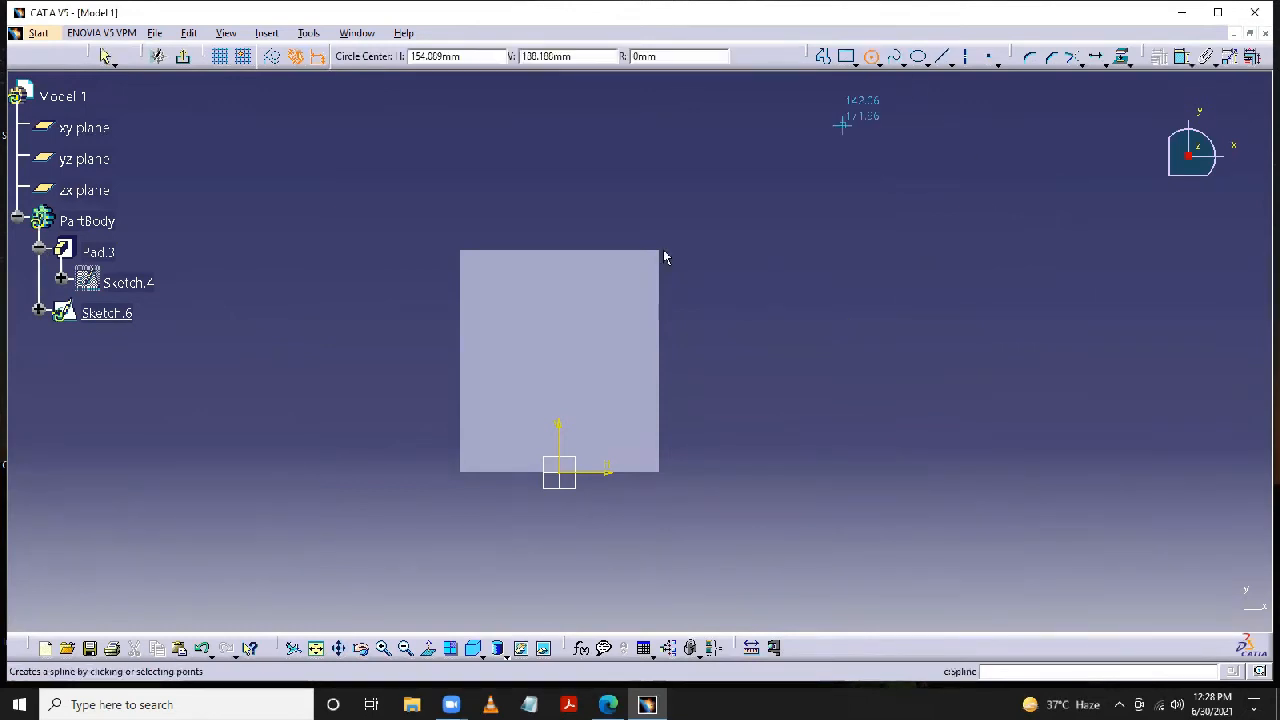
click(487, 385)
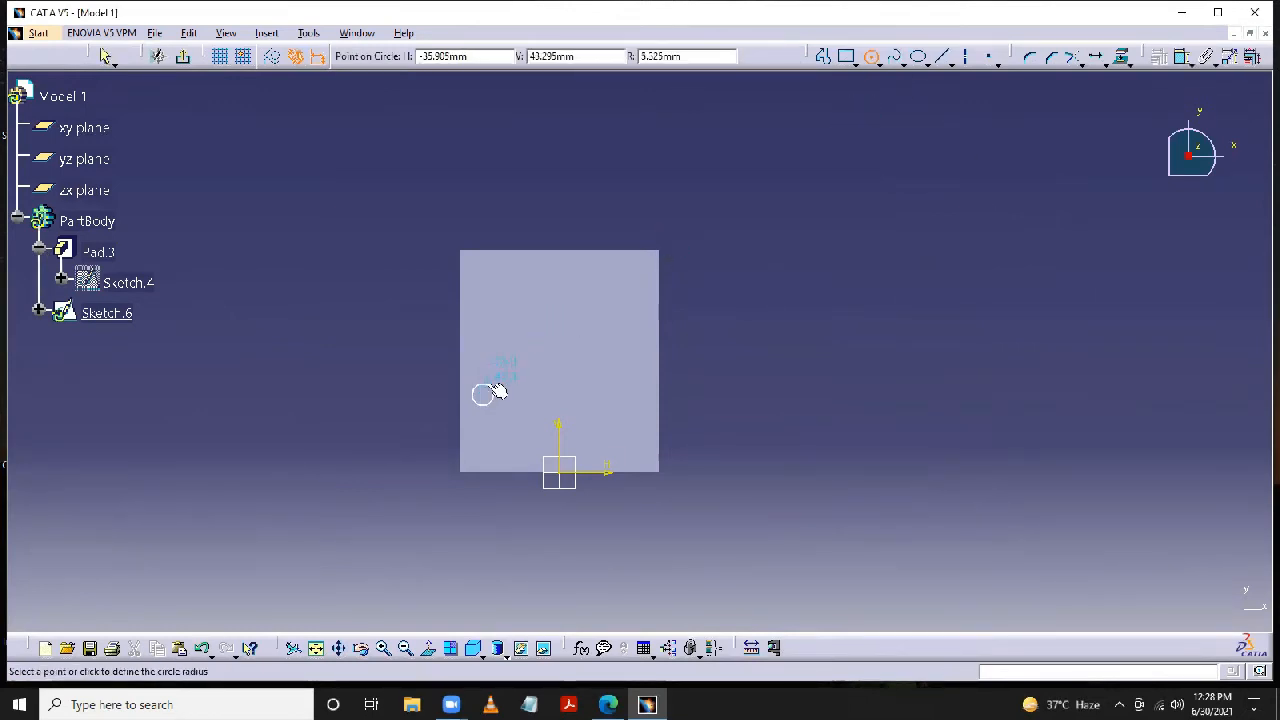
click(487, 384)
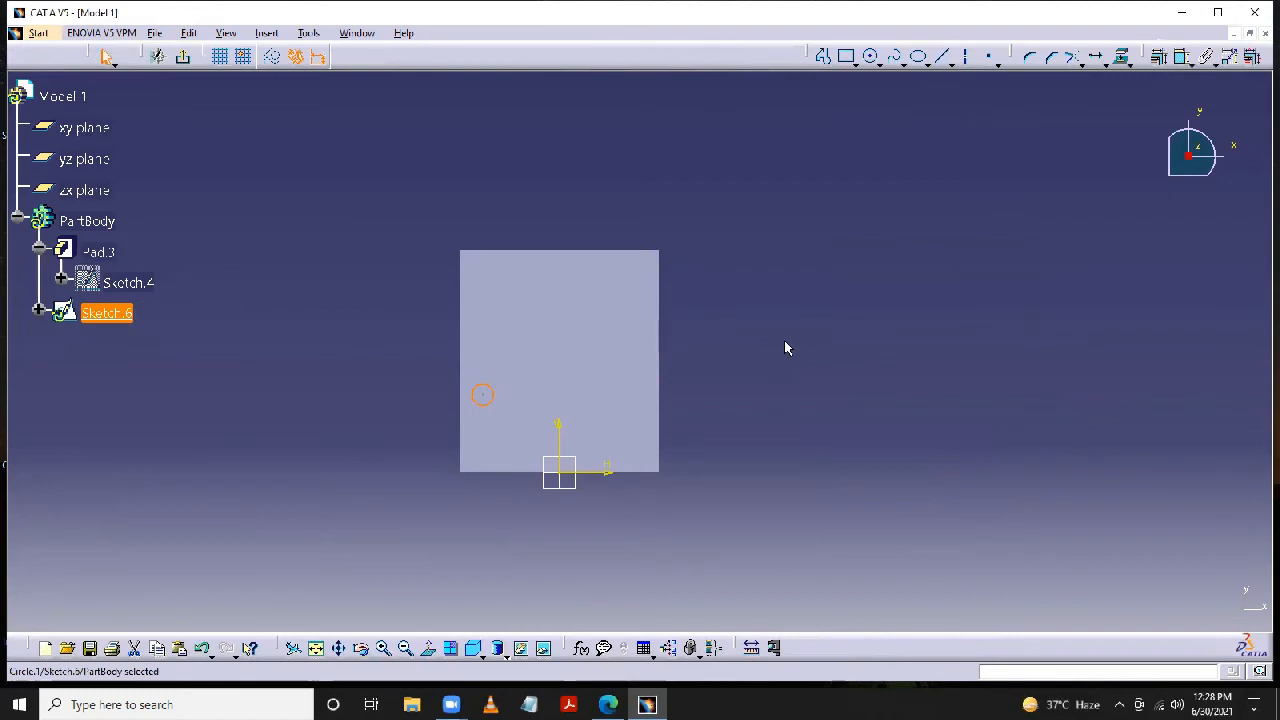
- Duplicate the new circle by translating it horizontally from its centre, with 3 instances at a length of 25 mm
click(1097, 58)
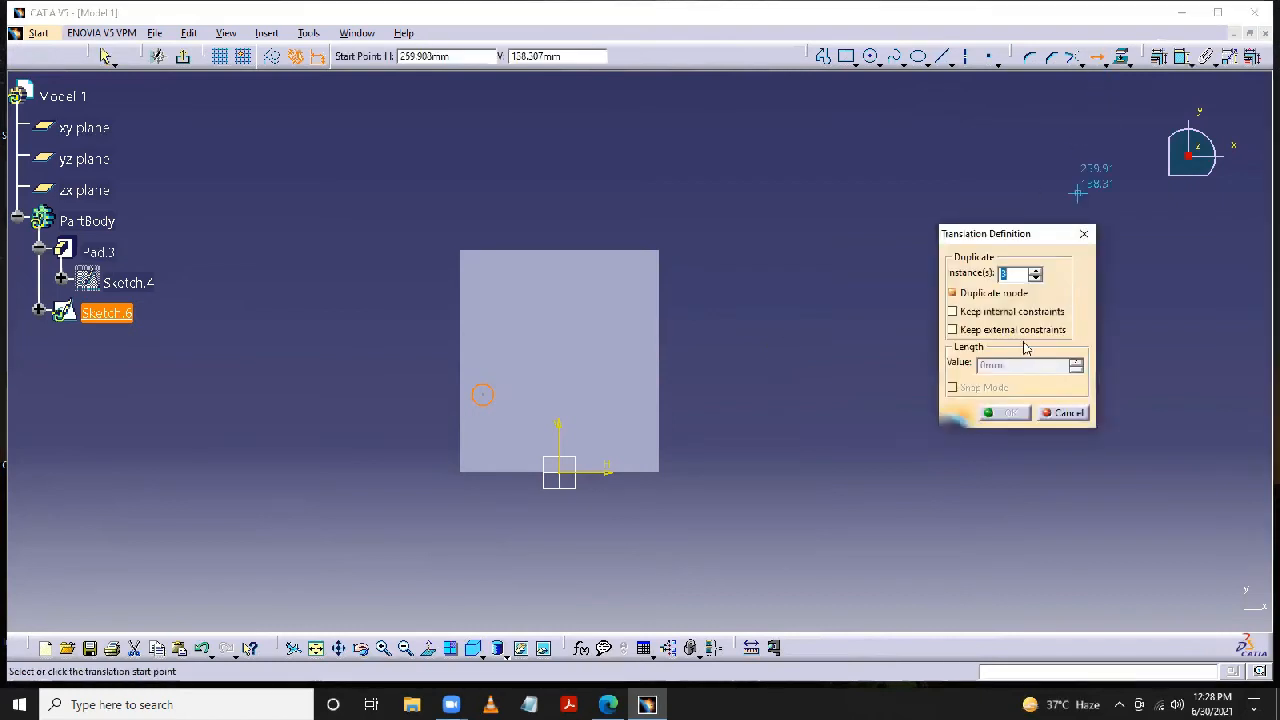
click(481, 395)
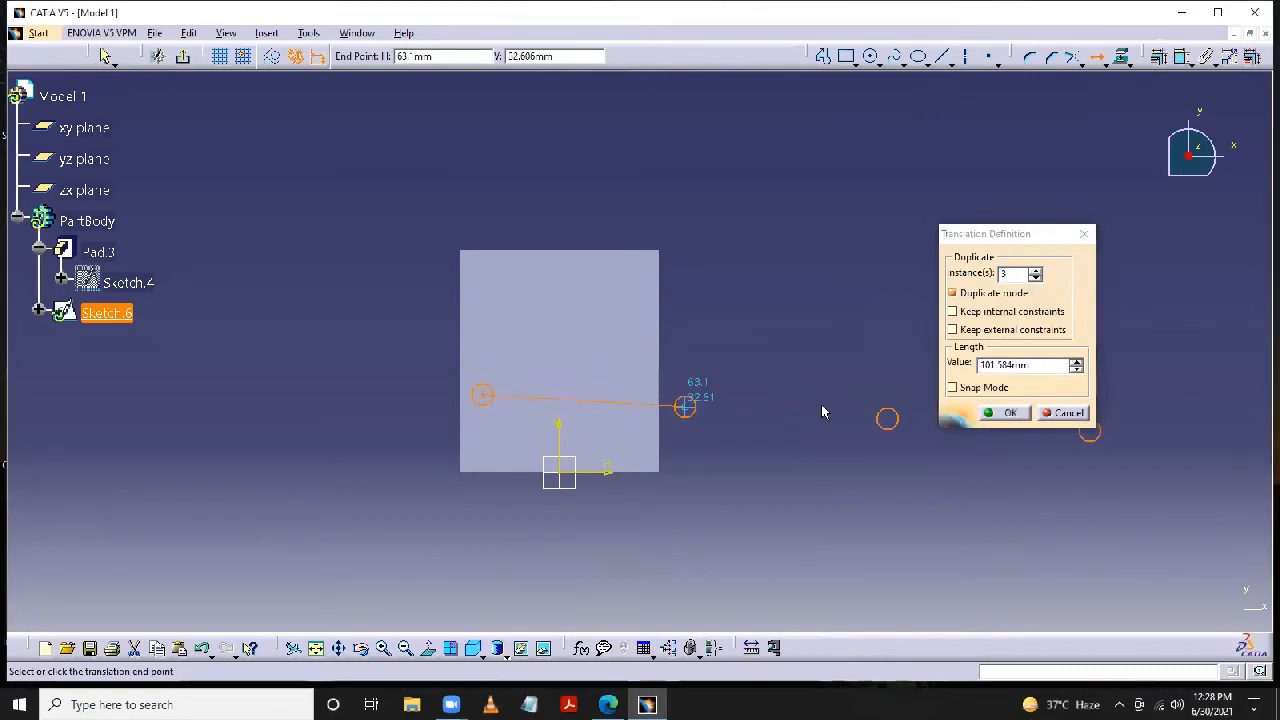
drag(1032, 367, 957, 377)
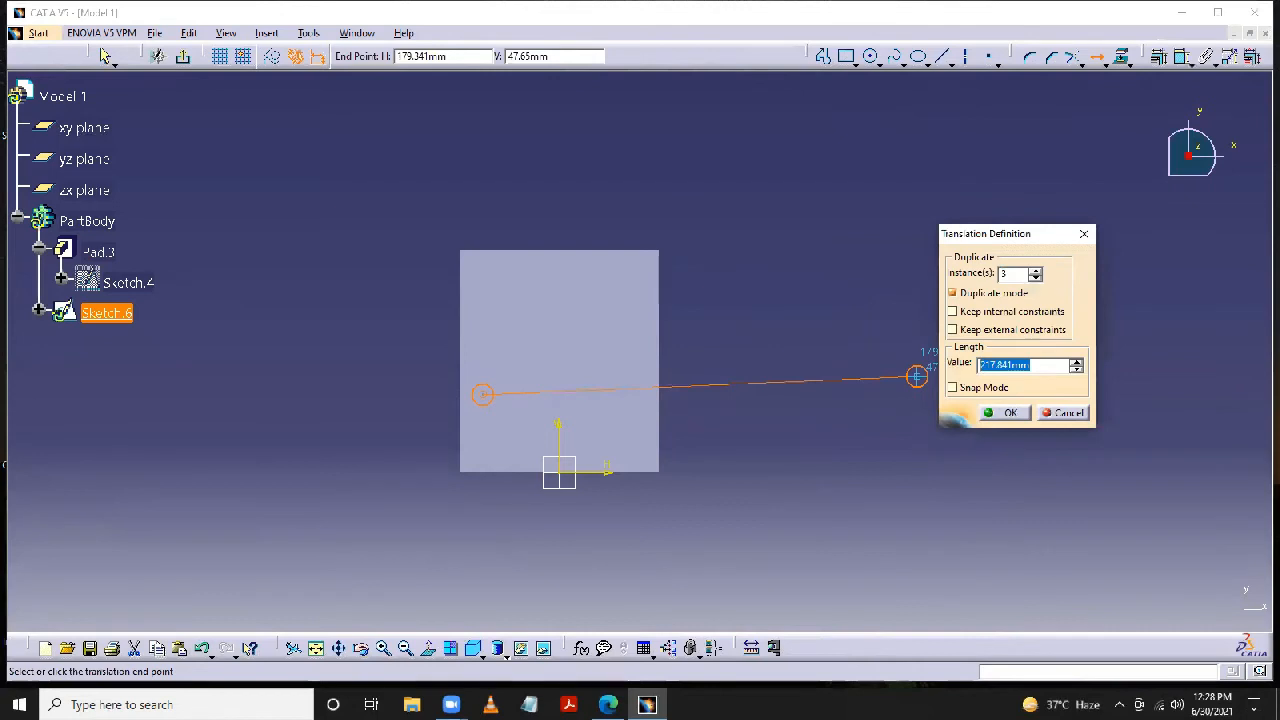
text(25)
key(Return)
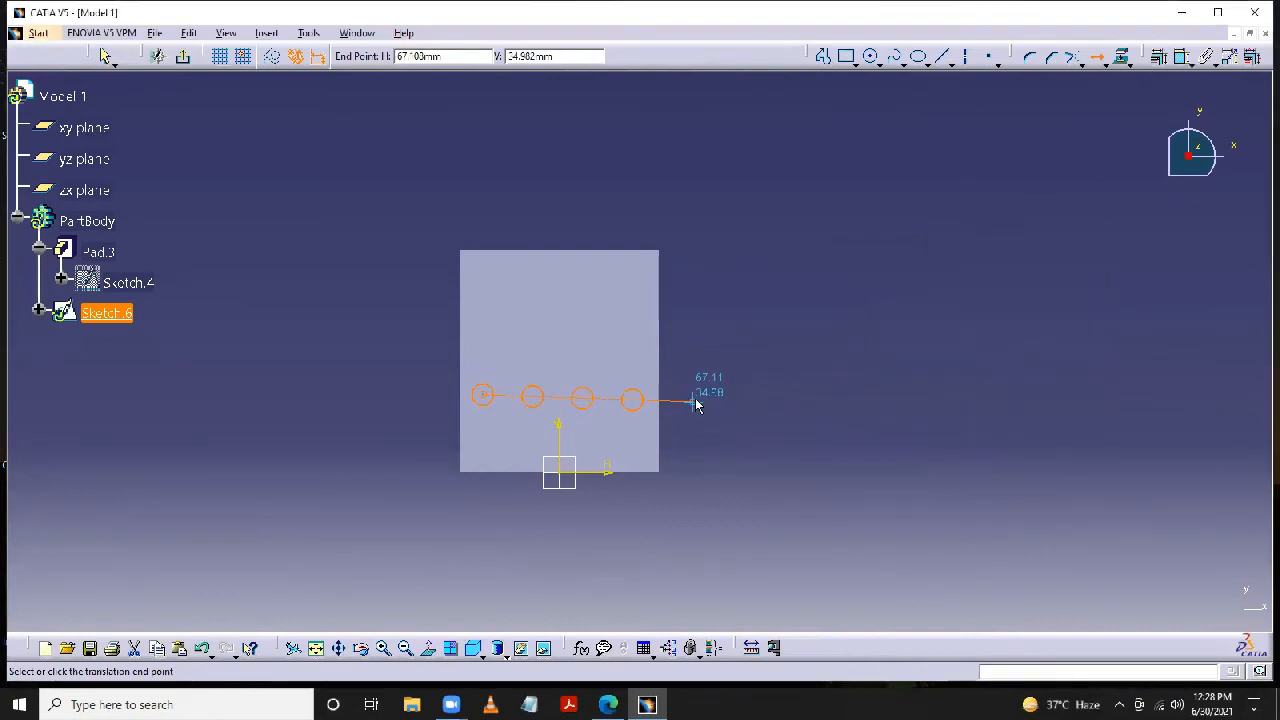
key(Escape)
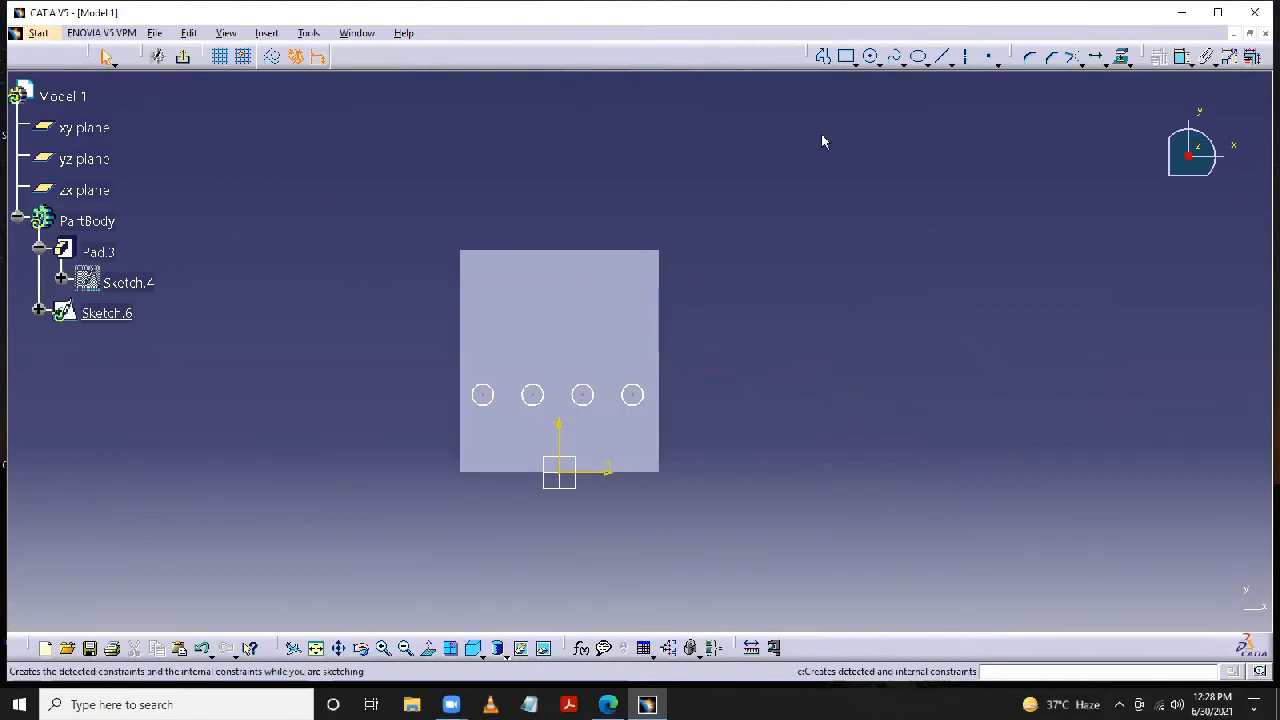
- Dimension the leftmost circle and set its diameter to 10 mm
click(483, 395)
click(428, 366)
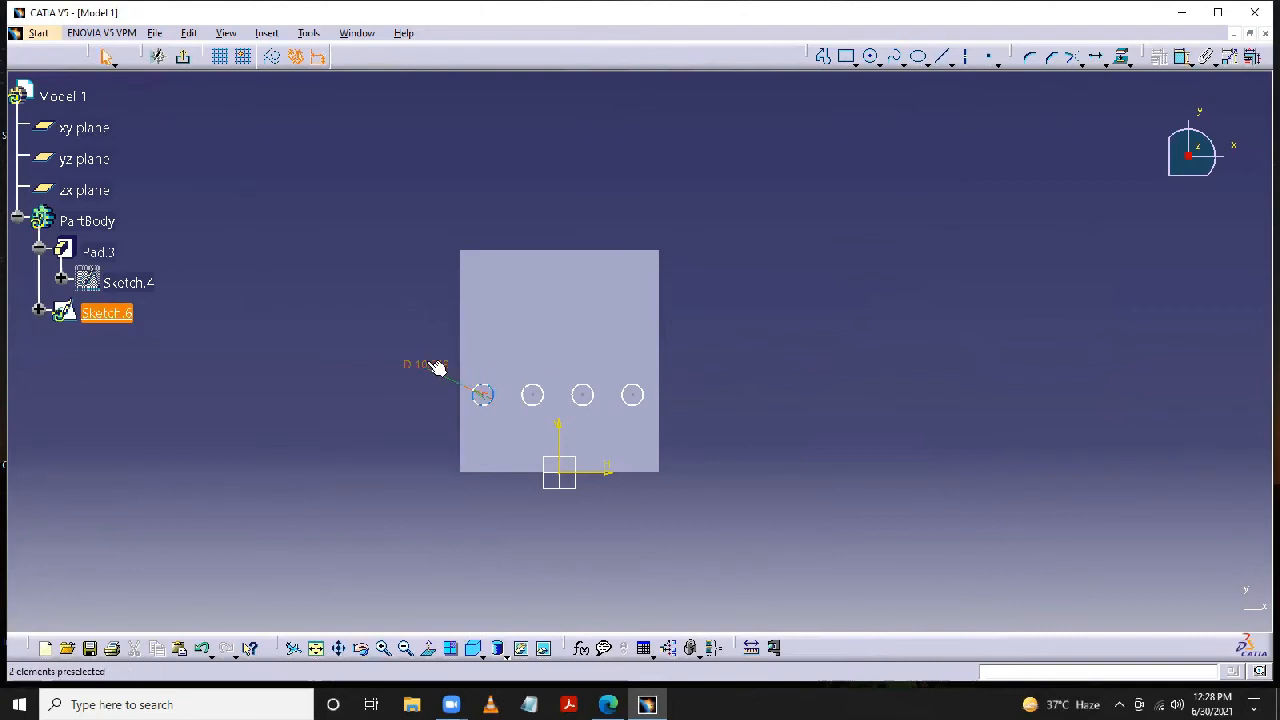
double_click(427, 361)
text(10)
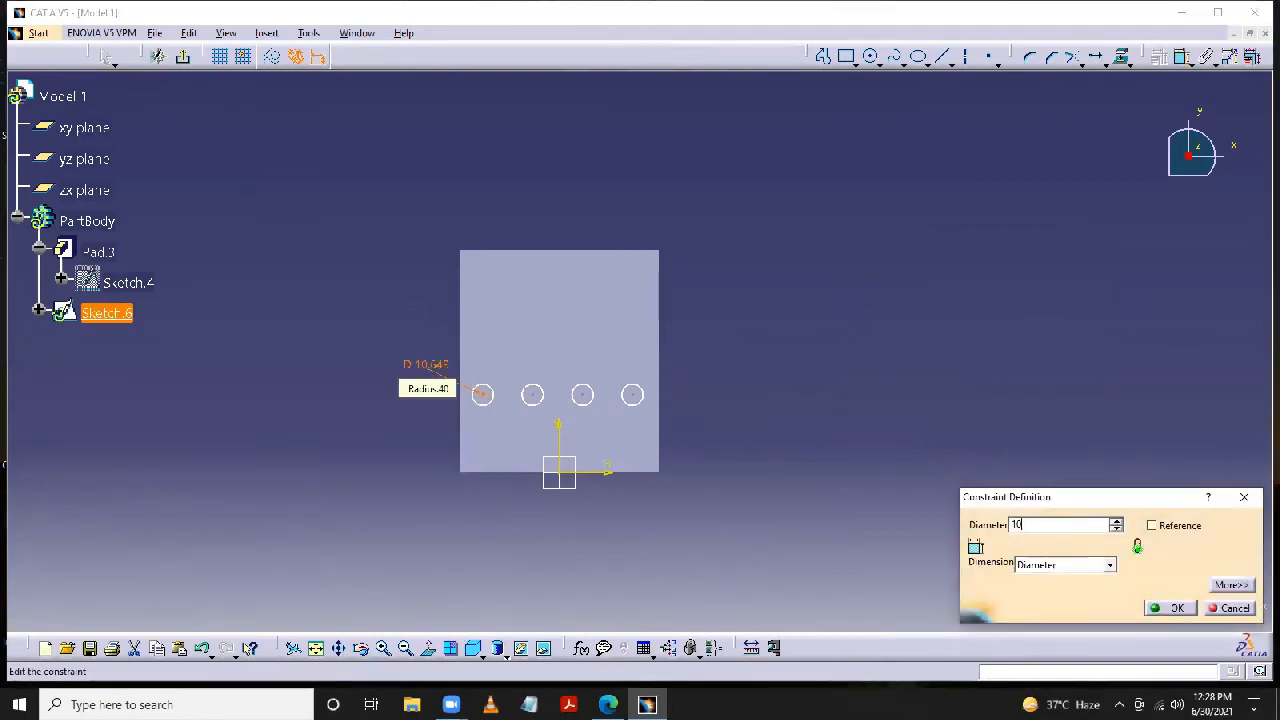
key(Return)
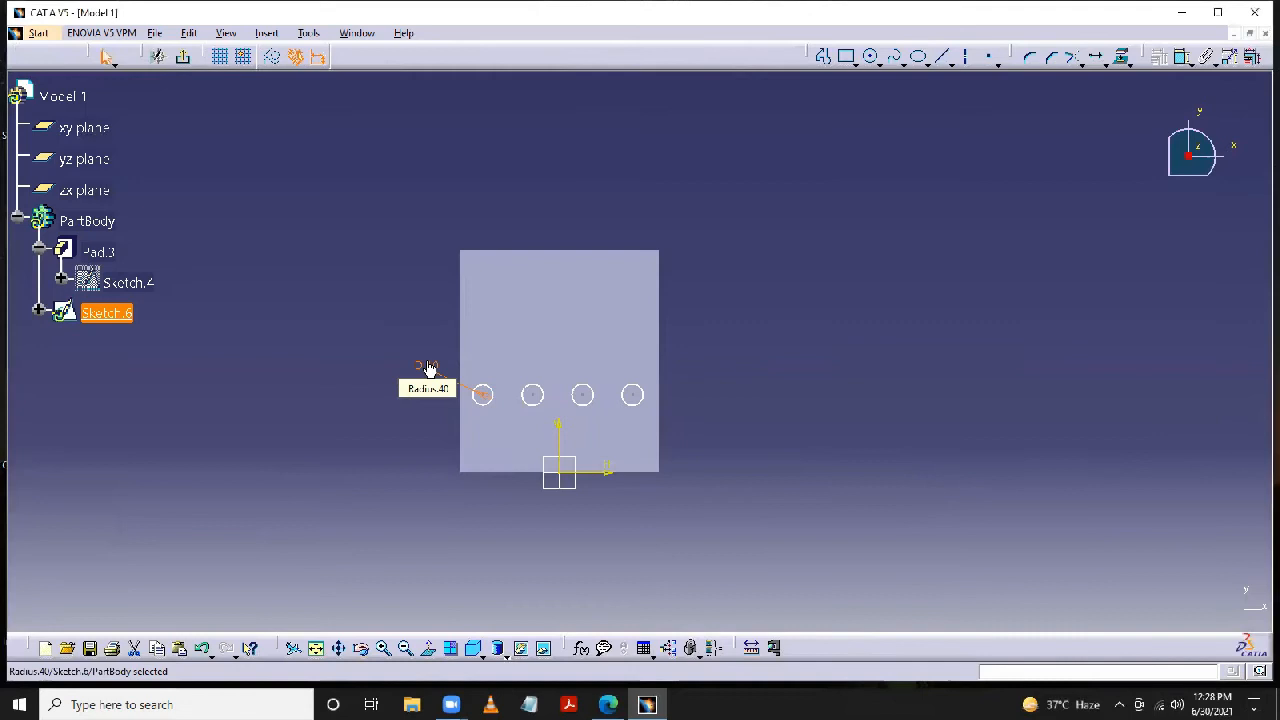
click(784, 375)
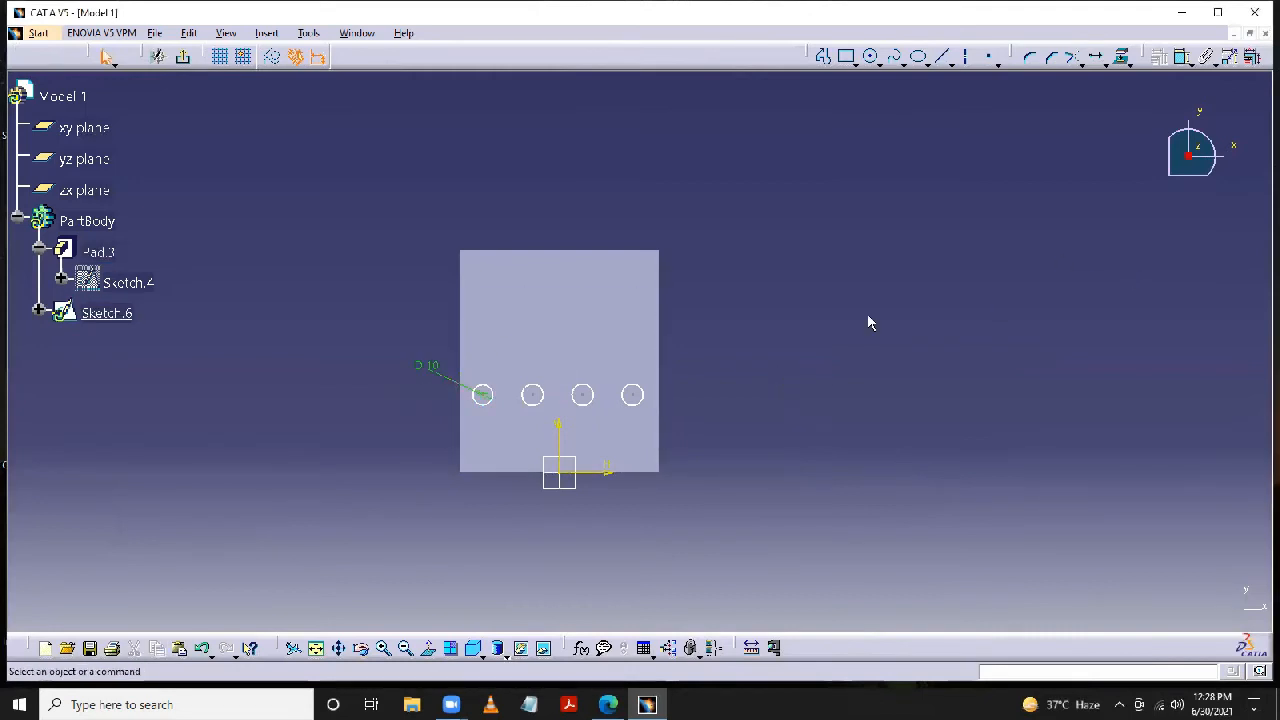
- Dimension the rightmost circle and the third circle from the left, setting each diameter to 10 mm
ctrl+middle_drag(843, 324, 860, 266)
middle_drag(974, 294, 1041, 244)
click(1160, 63)
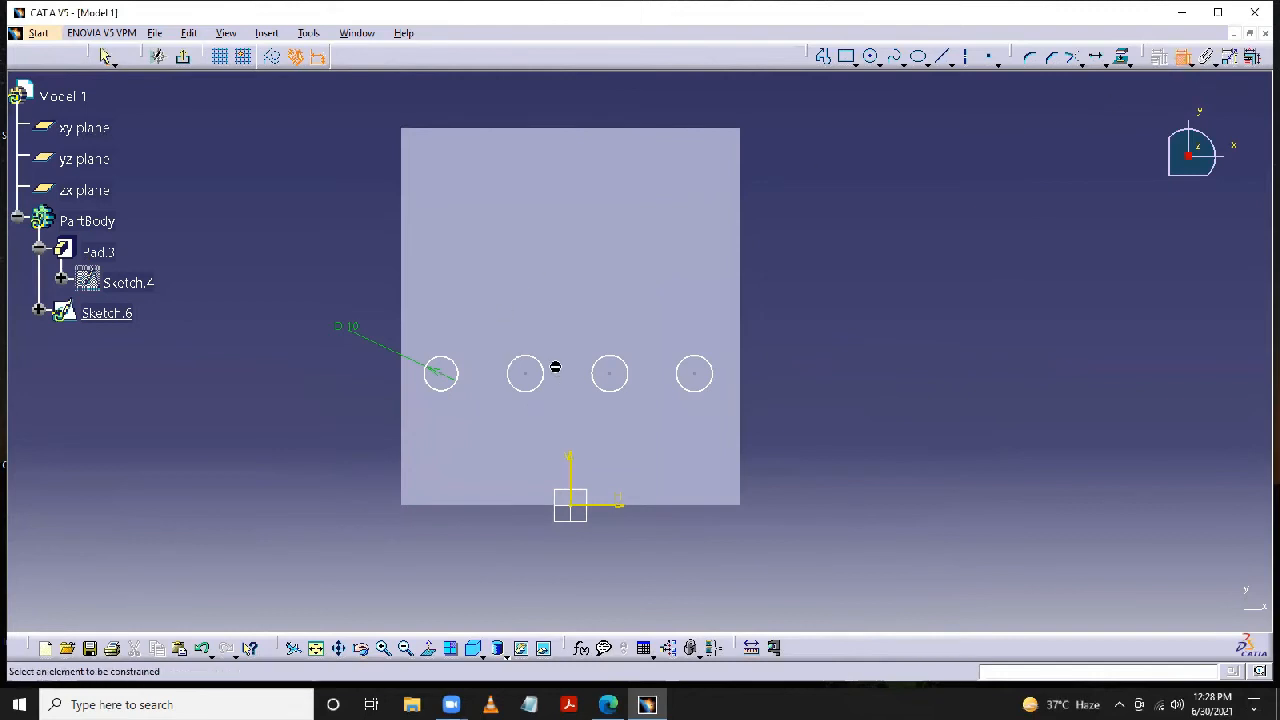
click(702, 362)
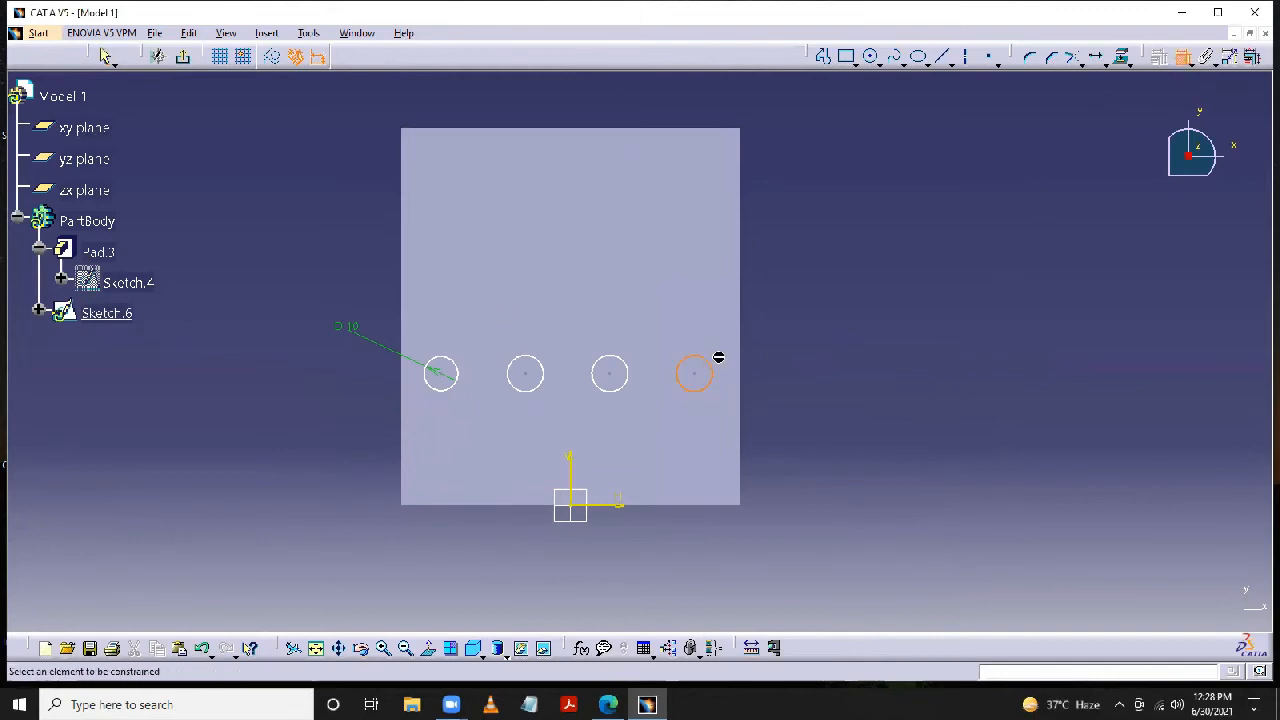
double_click(800, 347)
text(10)
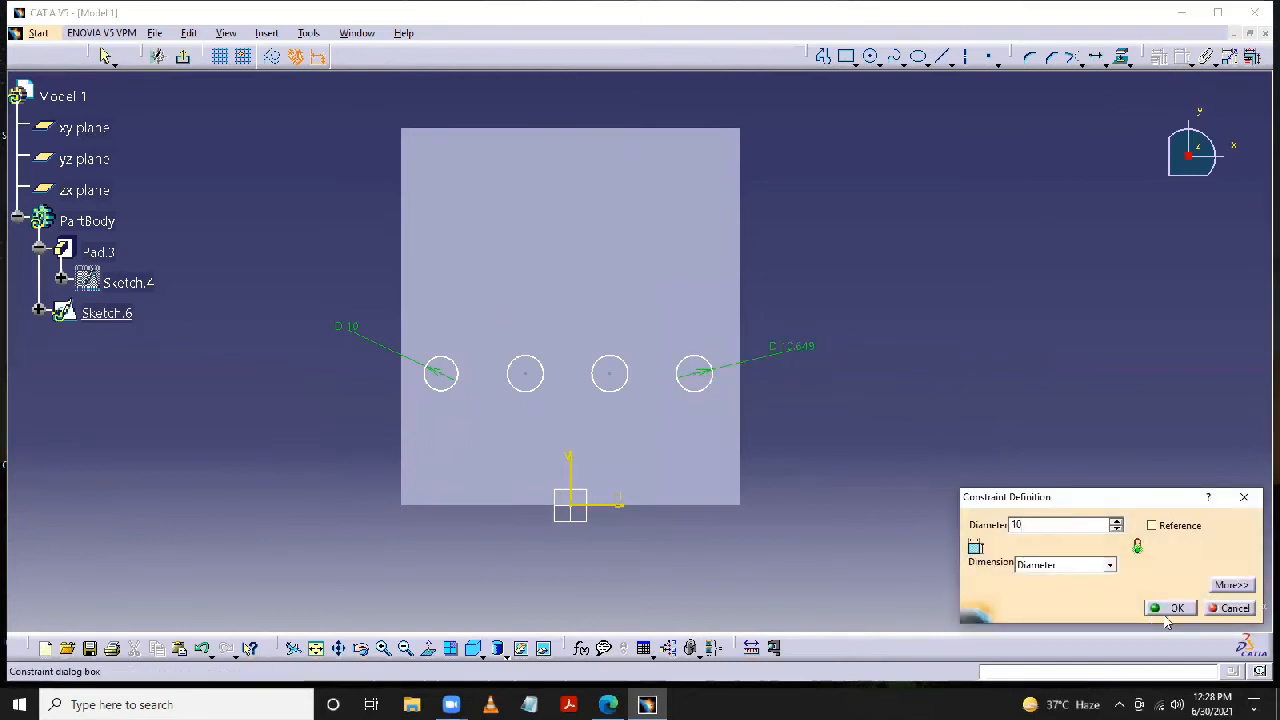
key(Return)
click(626, 372)
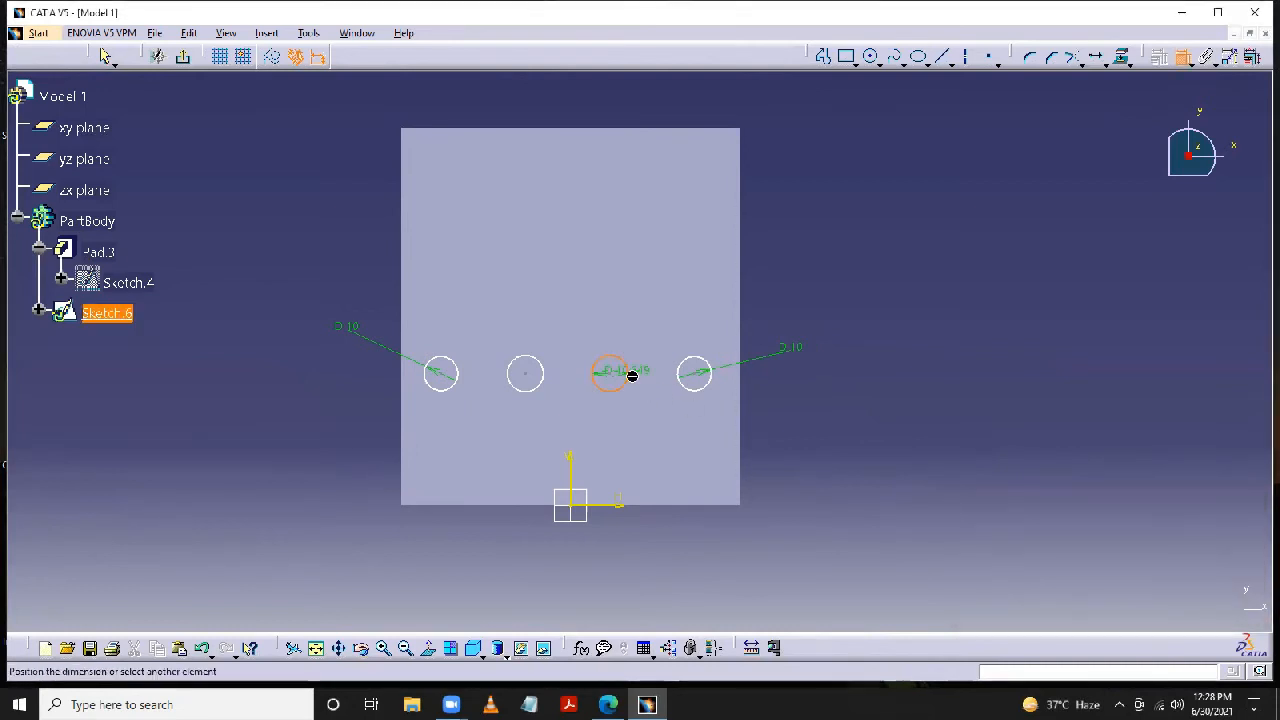
double_click(830, 452)
text(10)
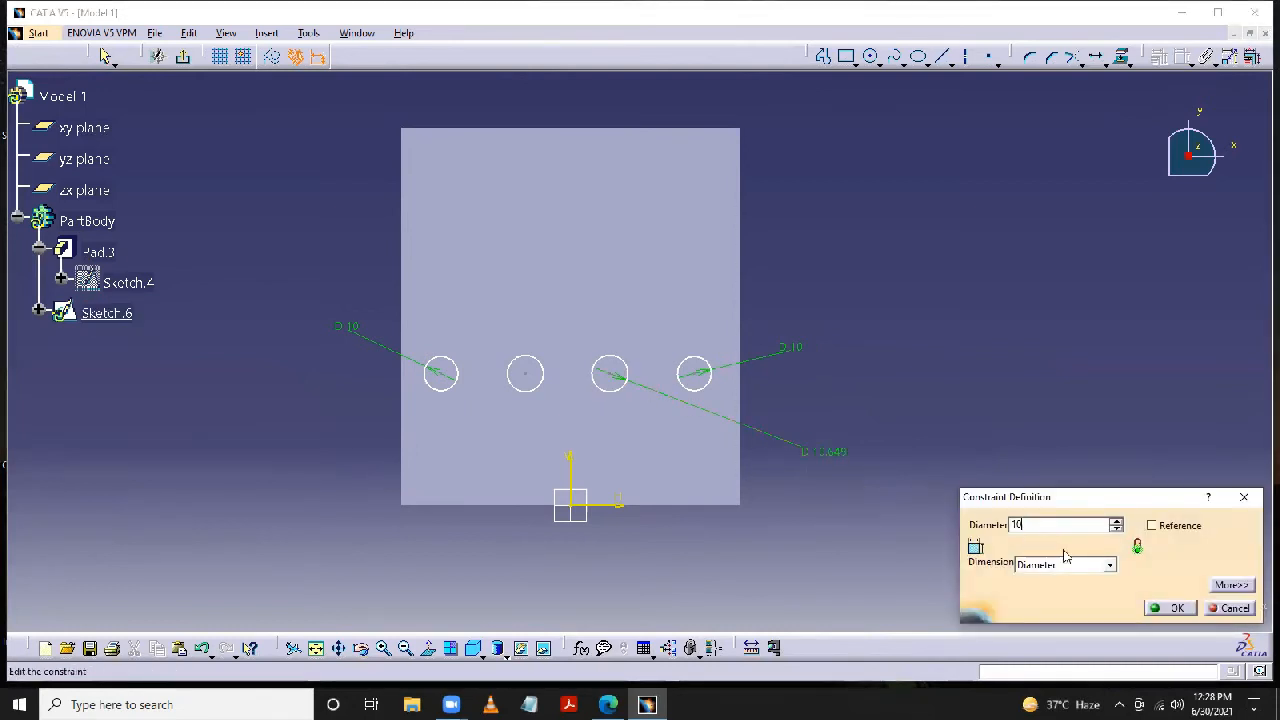
click(1170, 608)
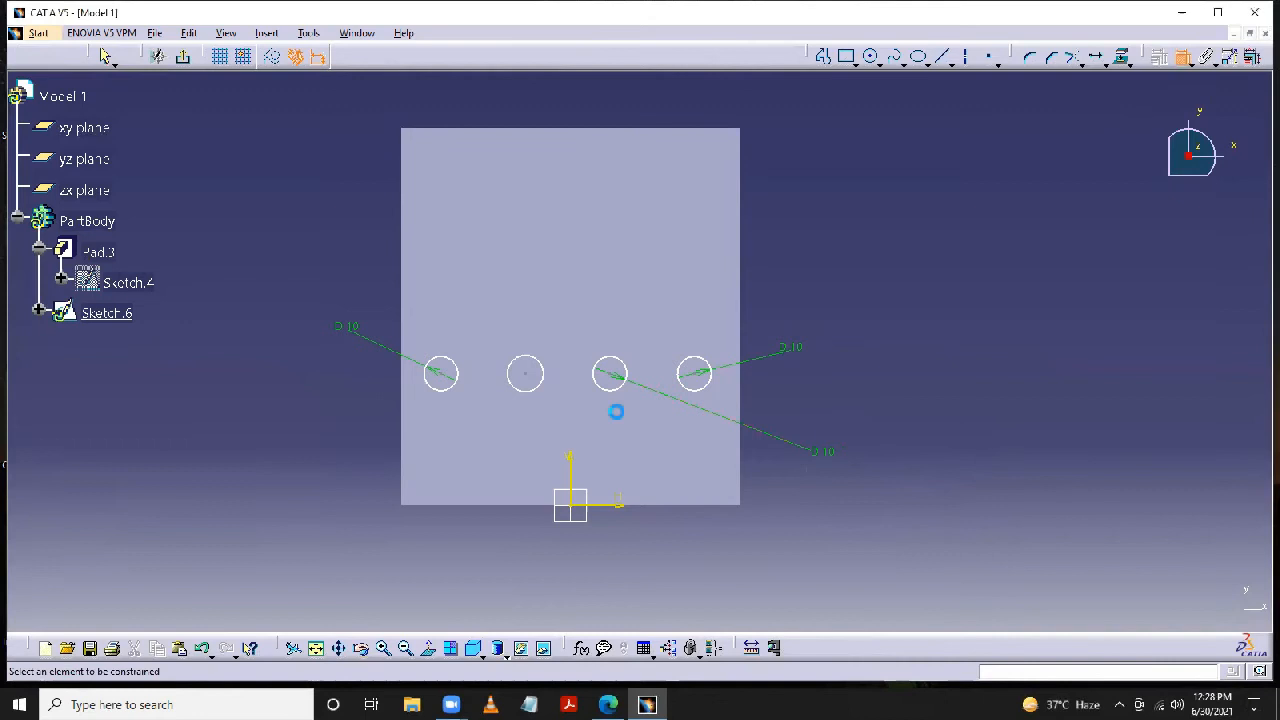
- Dimension the second circle from the left, set its diameter to 10 mm, and exit the sketch
click(543, 377)
double_click(795, 526)
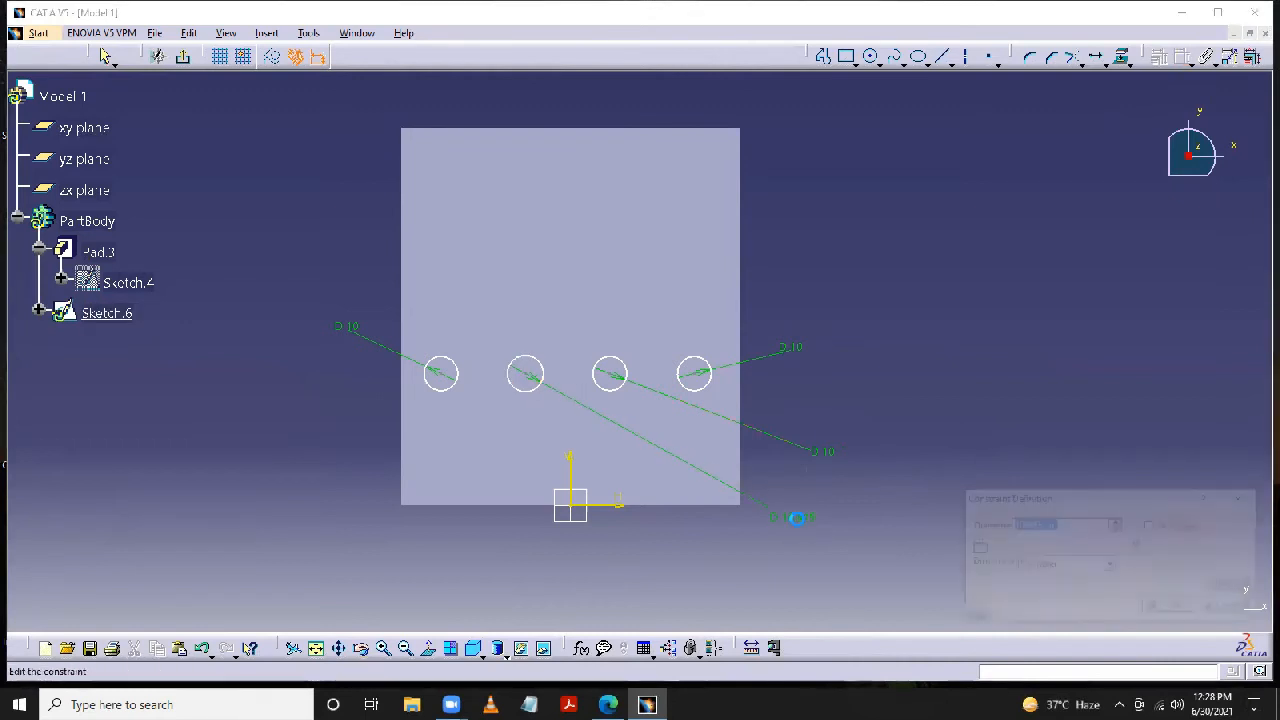
text(10)
click(1176, 608)
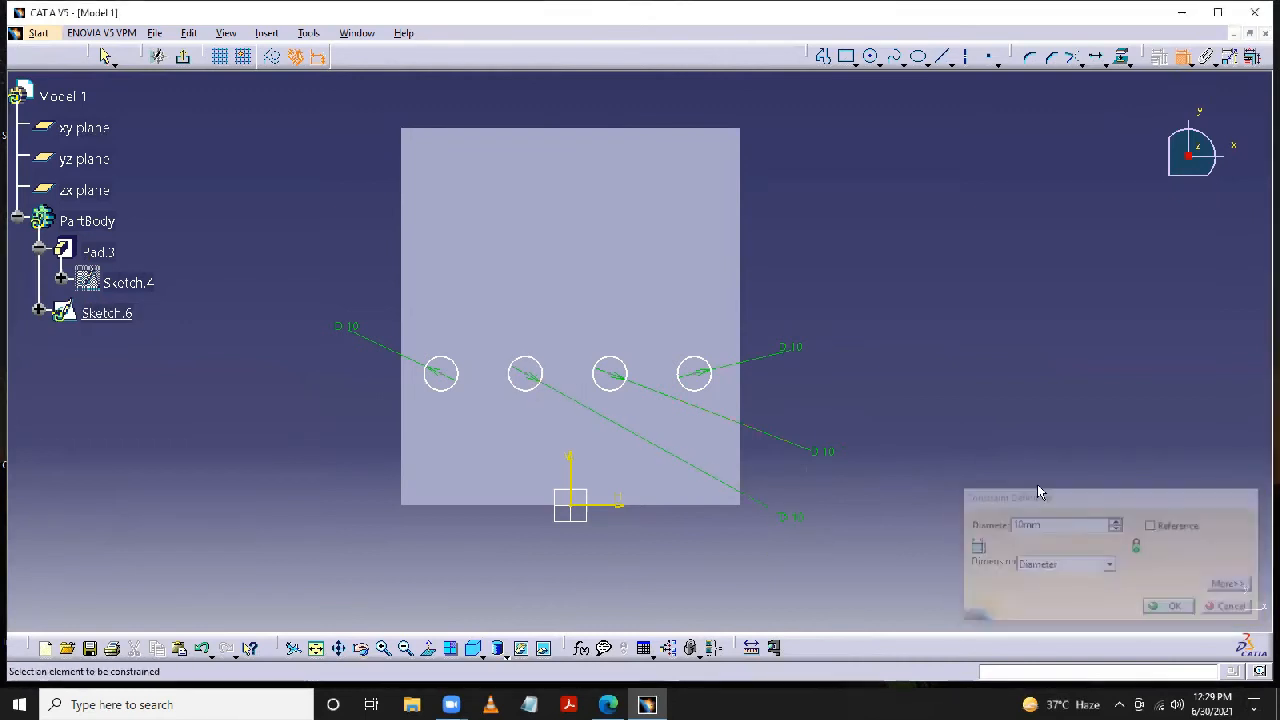
click(183, 56)
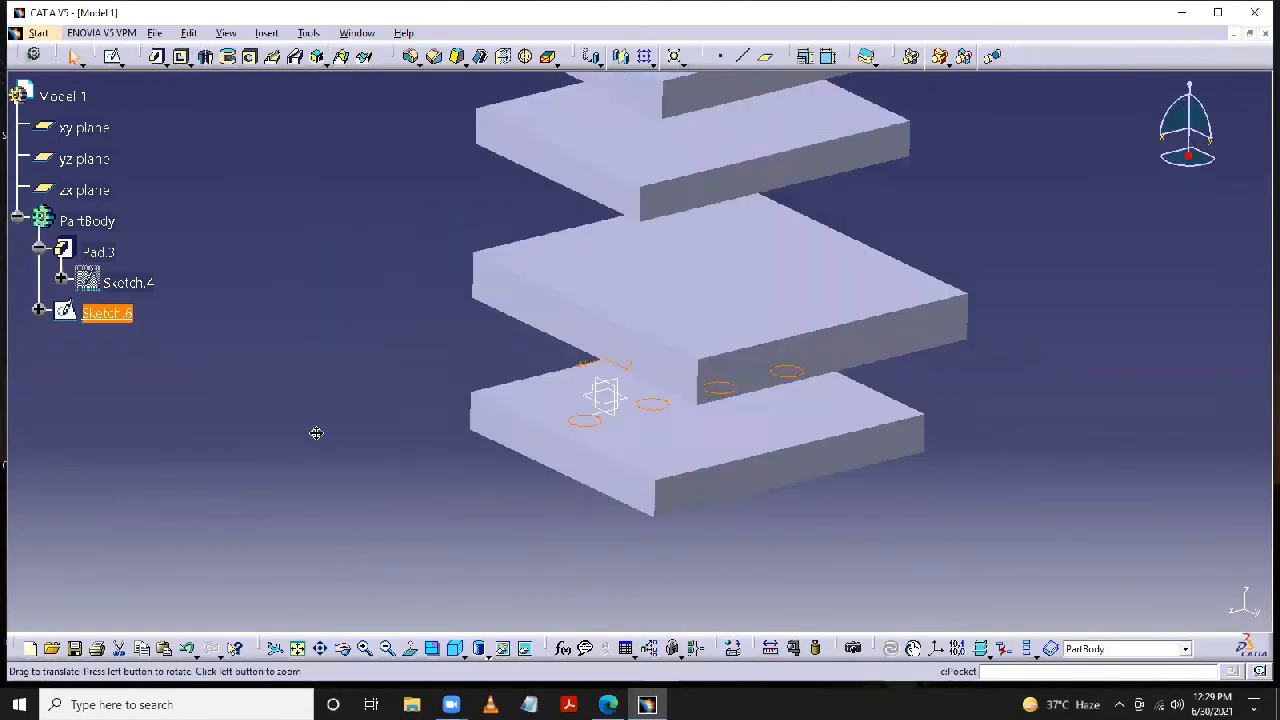
- Start a pocket from the four-circle sketch, reversing its direction upward and back down into the lowest plate
click(181, 57)
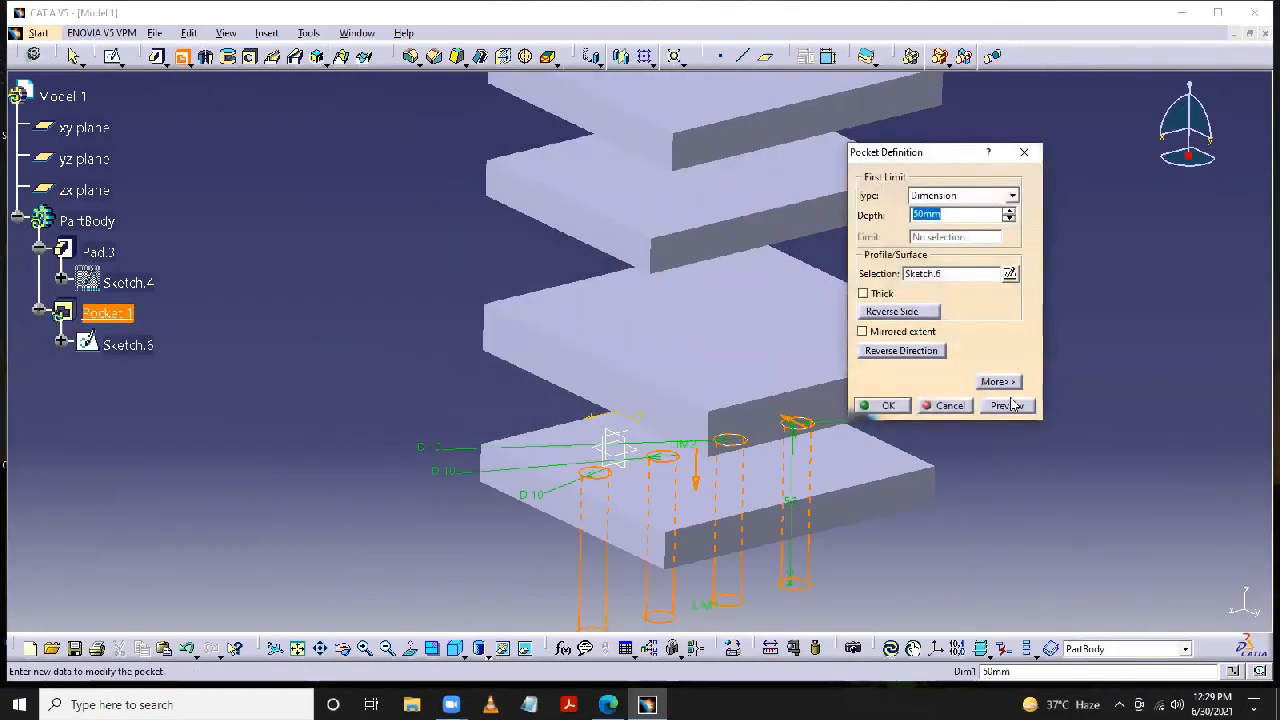
middle_drag(851, 389, 803, 369)
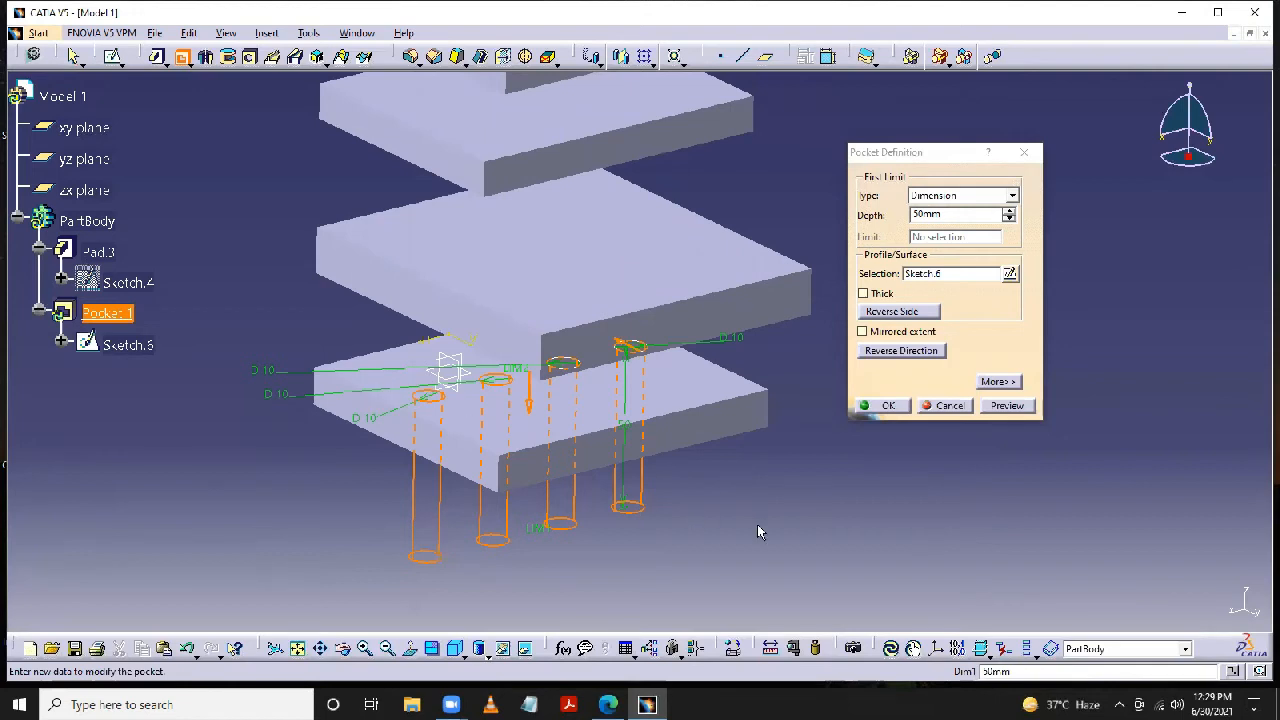
click(897, 352)
middle_drag(757, 491, 737, 543)
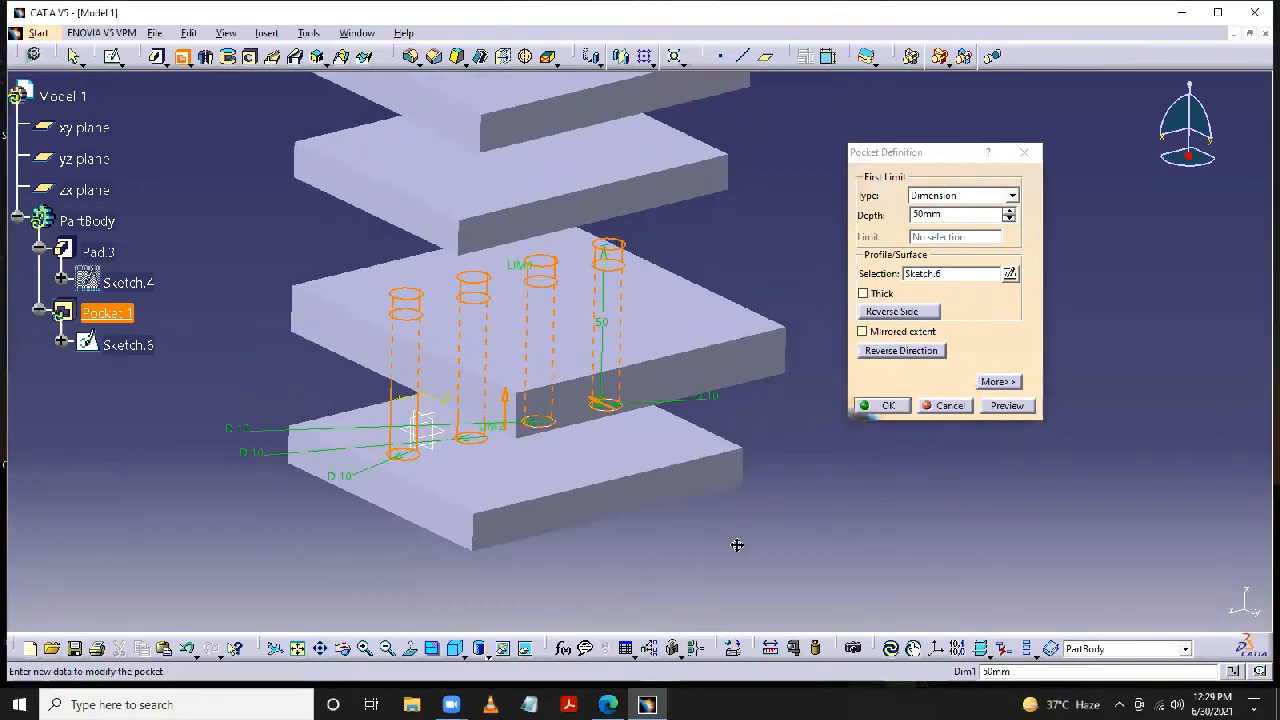
double_click(910, 215)
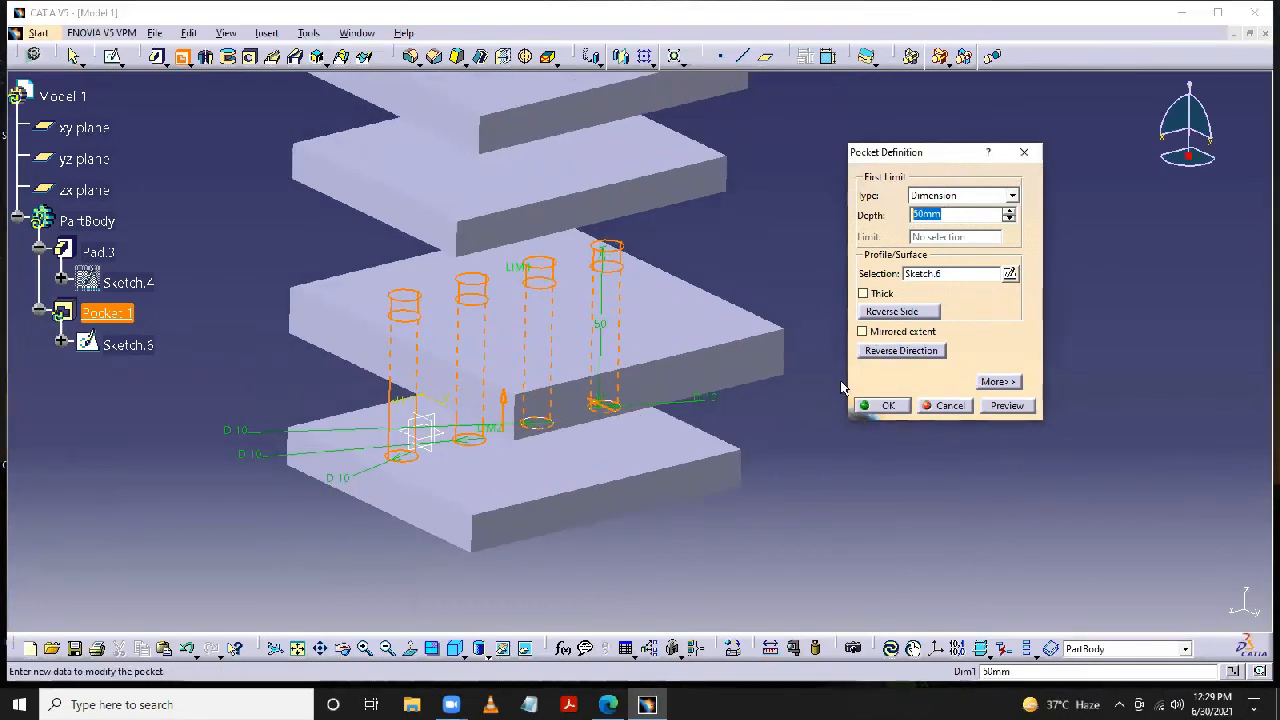
middle_drag(718, 422, 694, 442)
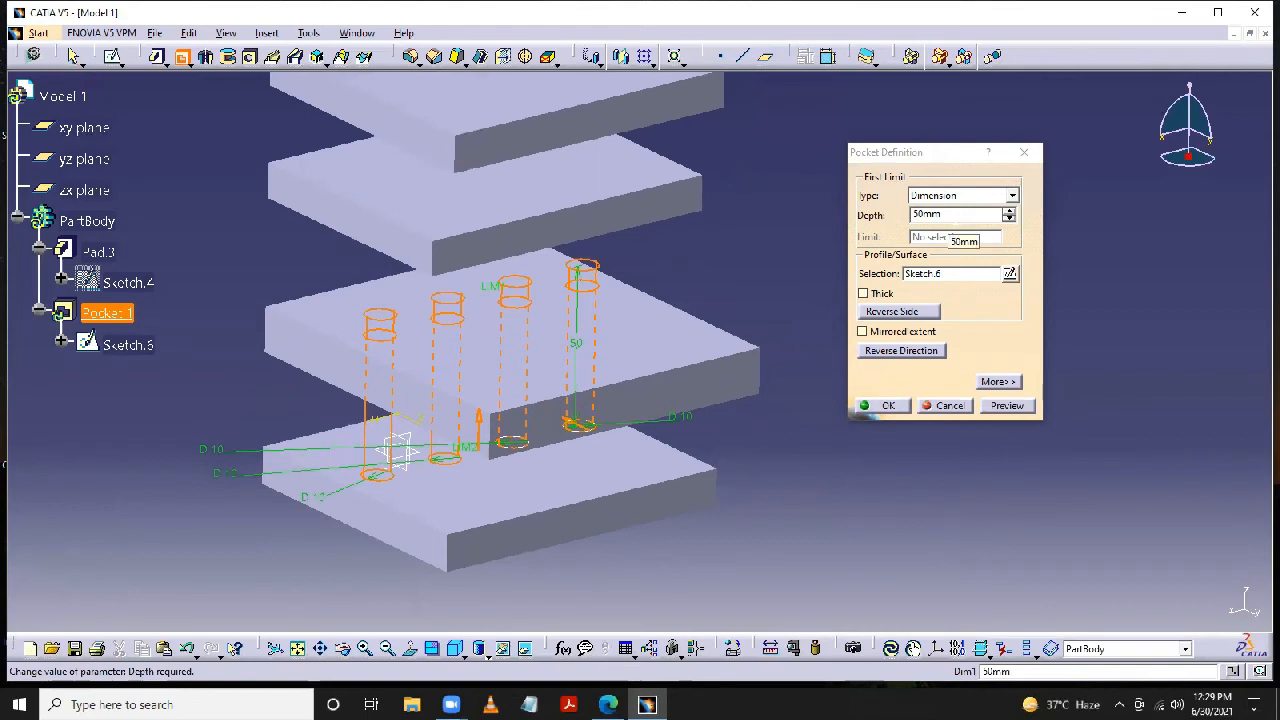
click(882, 352)
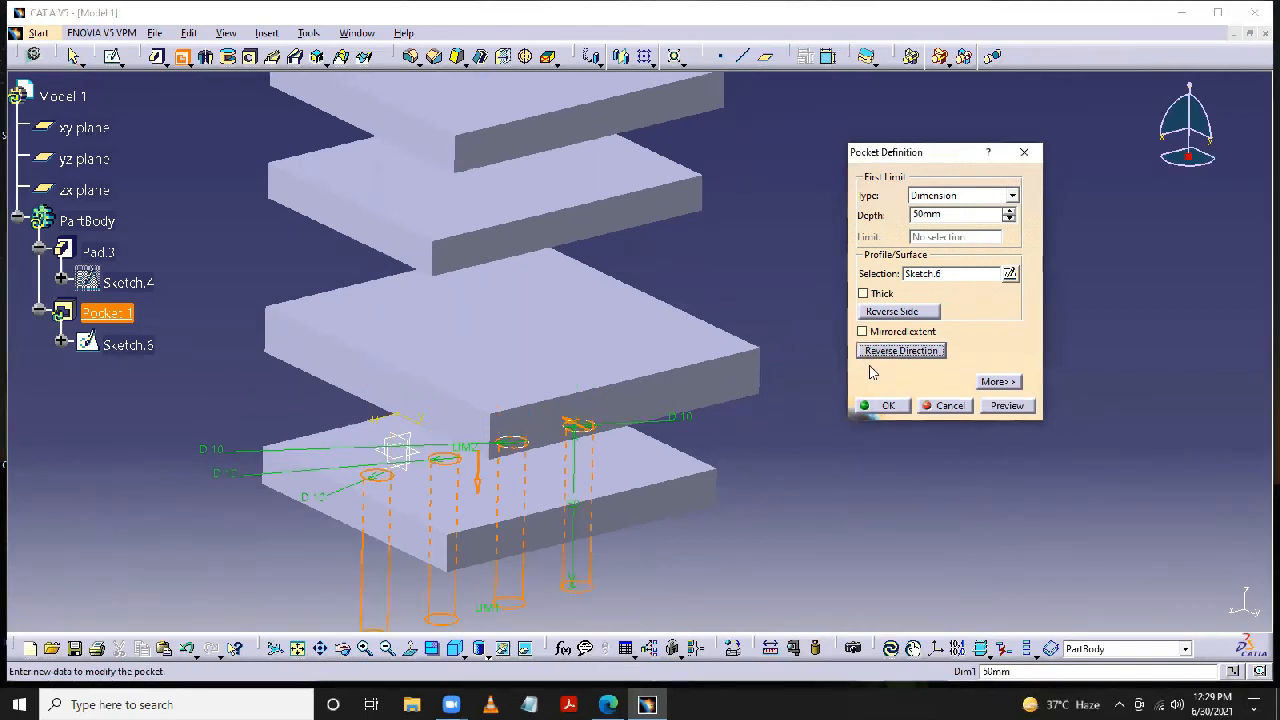
- Set the pocket depth to 5 mm and preview the holes in the lowest plate
double_click(952, 217)
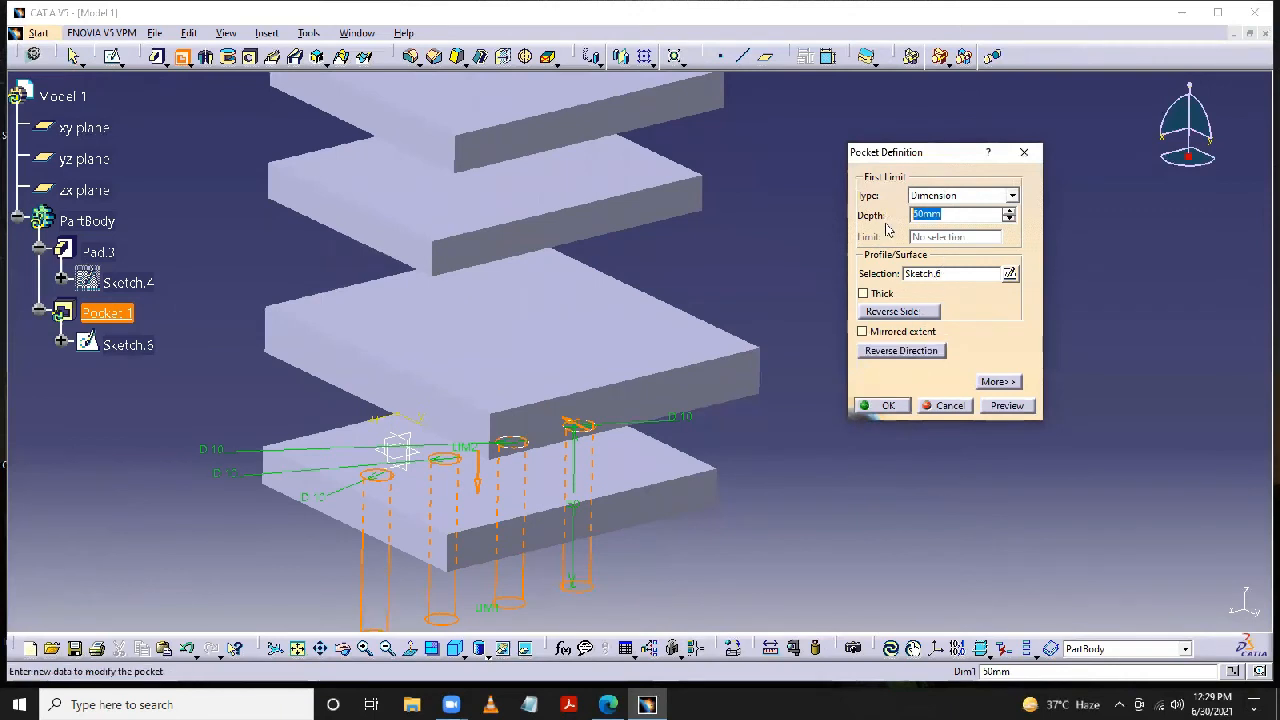
text(5)
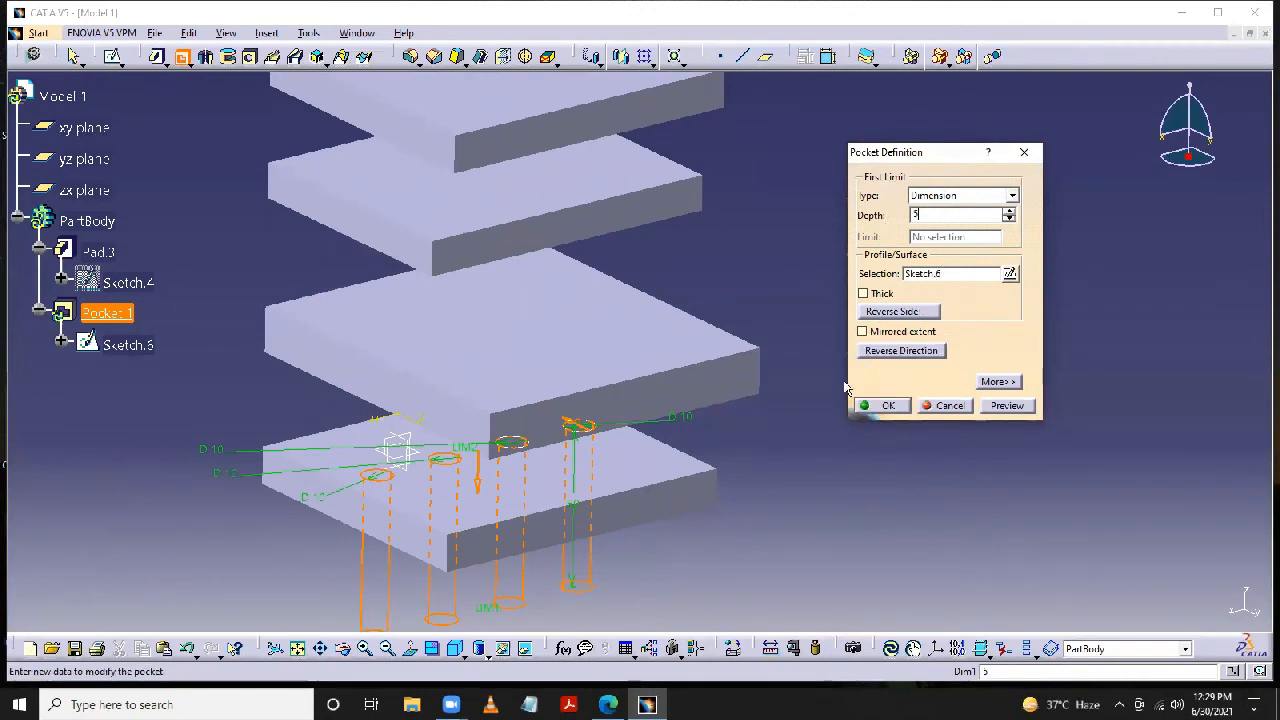
click(812, 486)
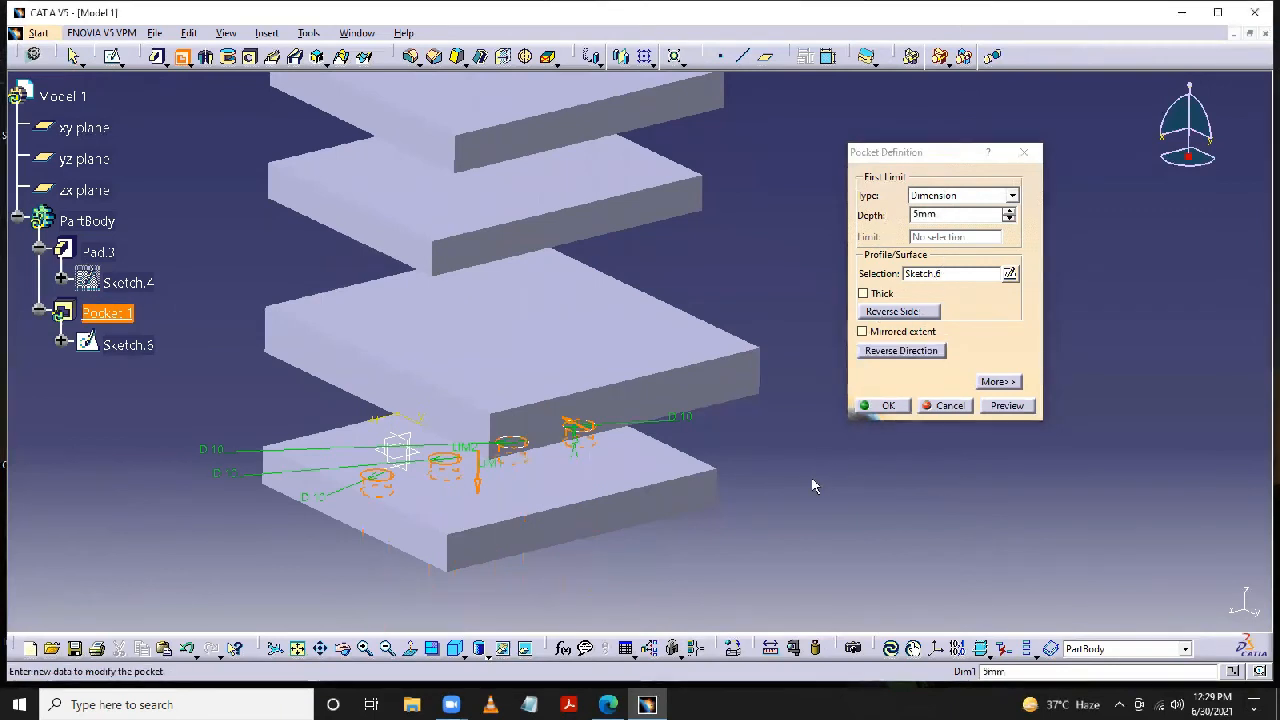
click(1005, 406)
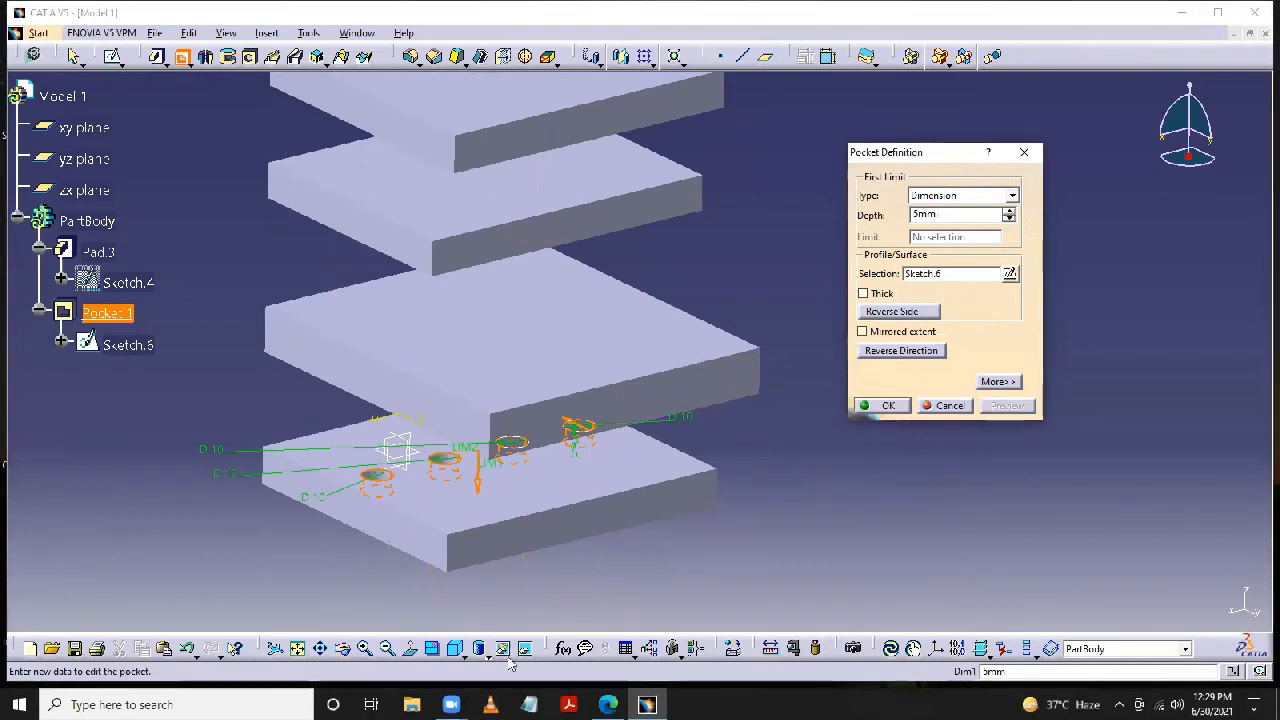
click(343, 650)
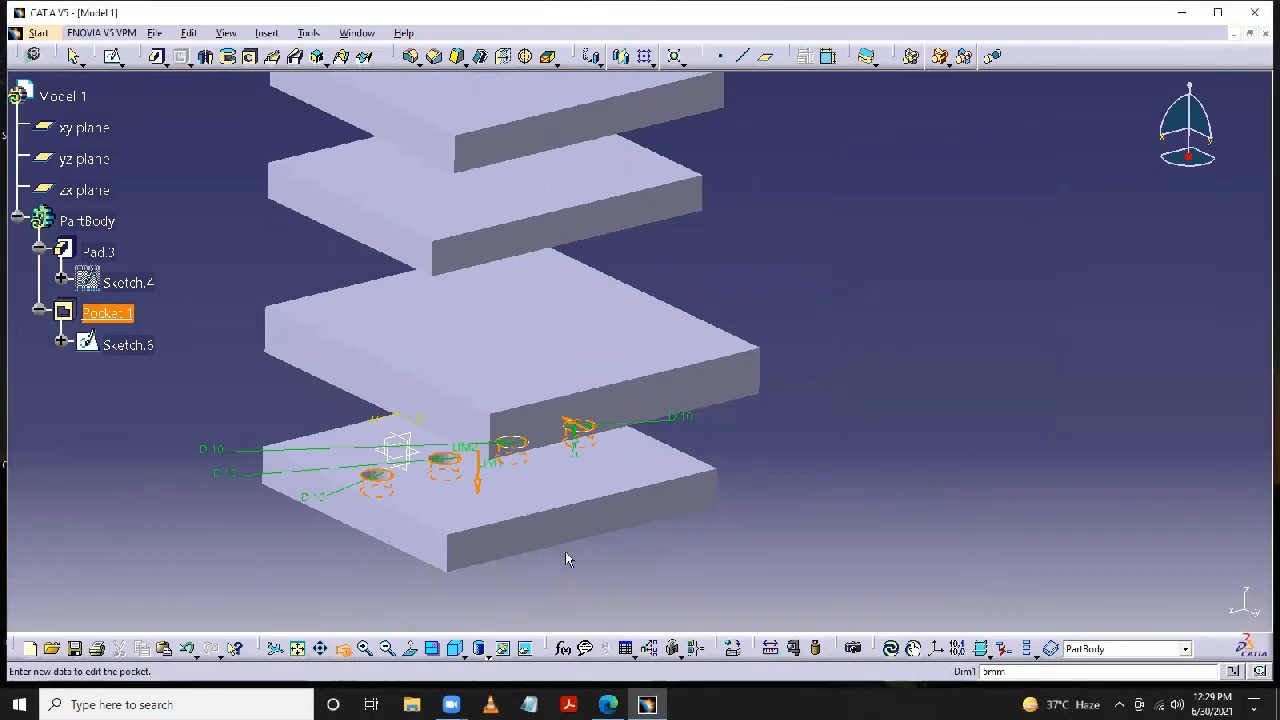
drag(591, 534, 614, 557)
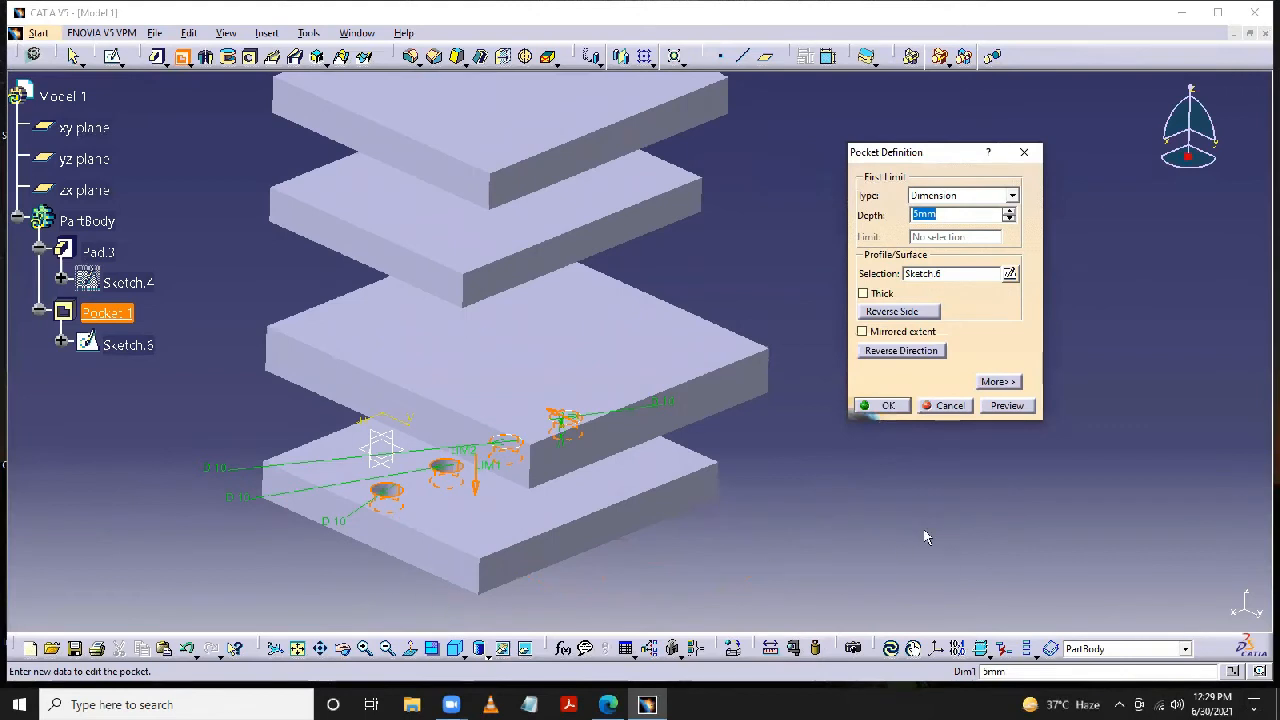
- Reverse the pocket direction upward, set the first limit type to Up to next, and preview the cut
click(911, 352)
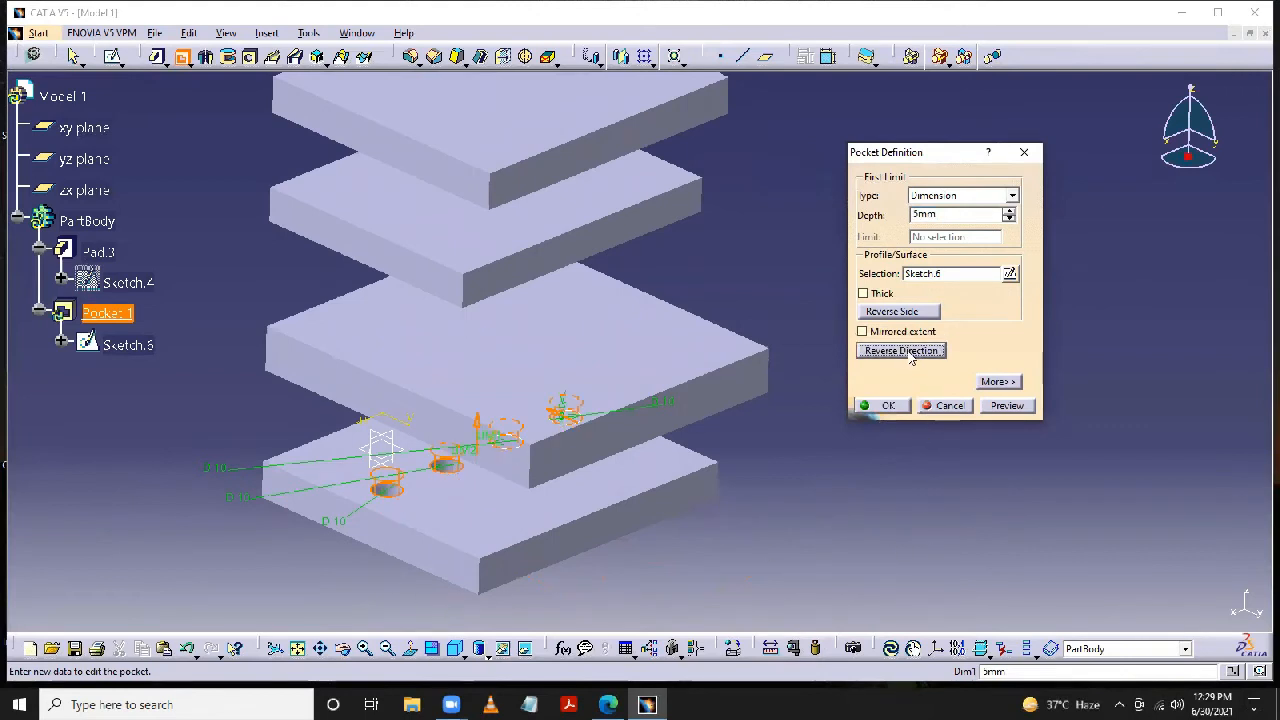
click(1012, 196)
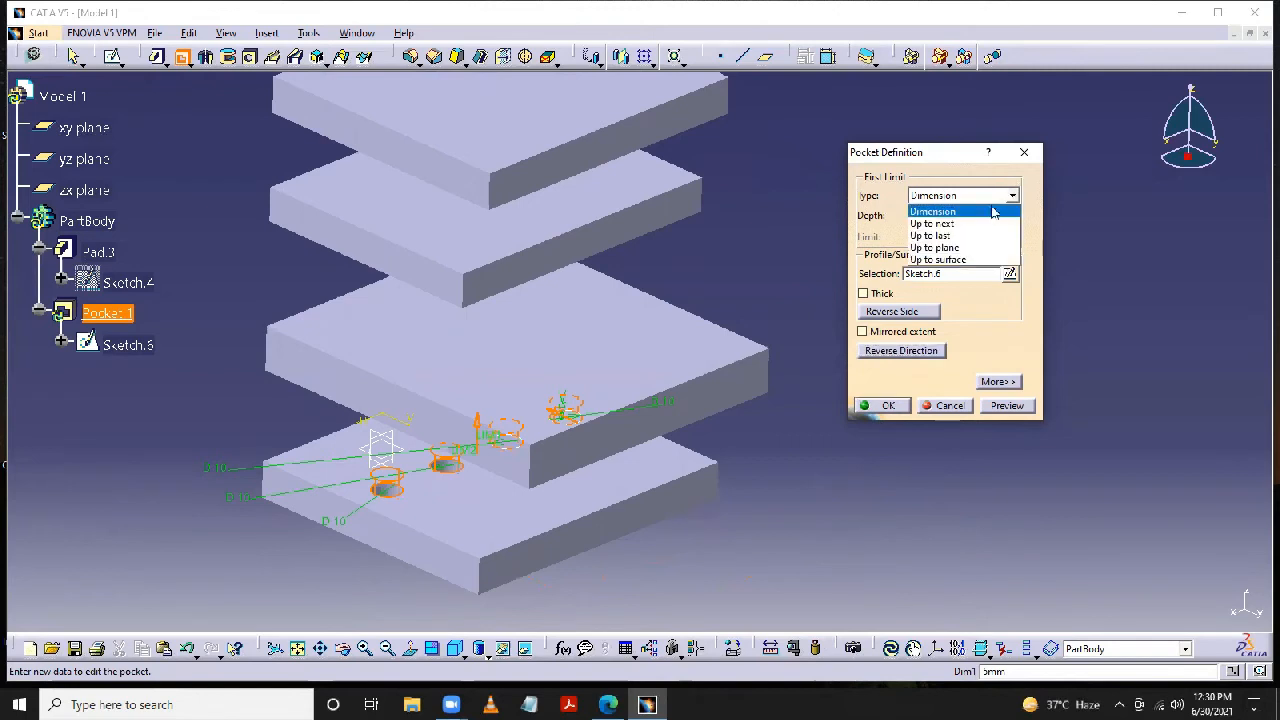
click(969, 223)
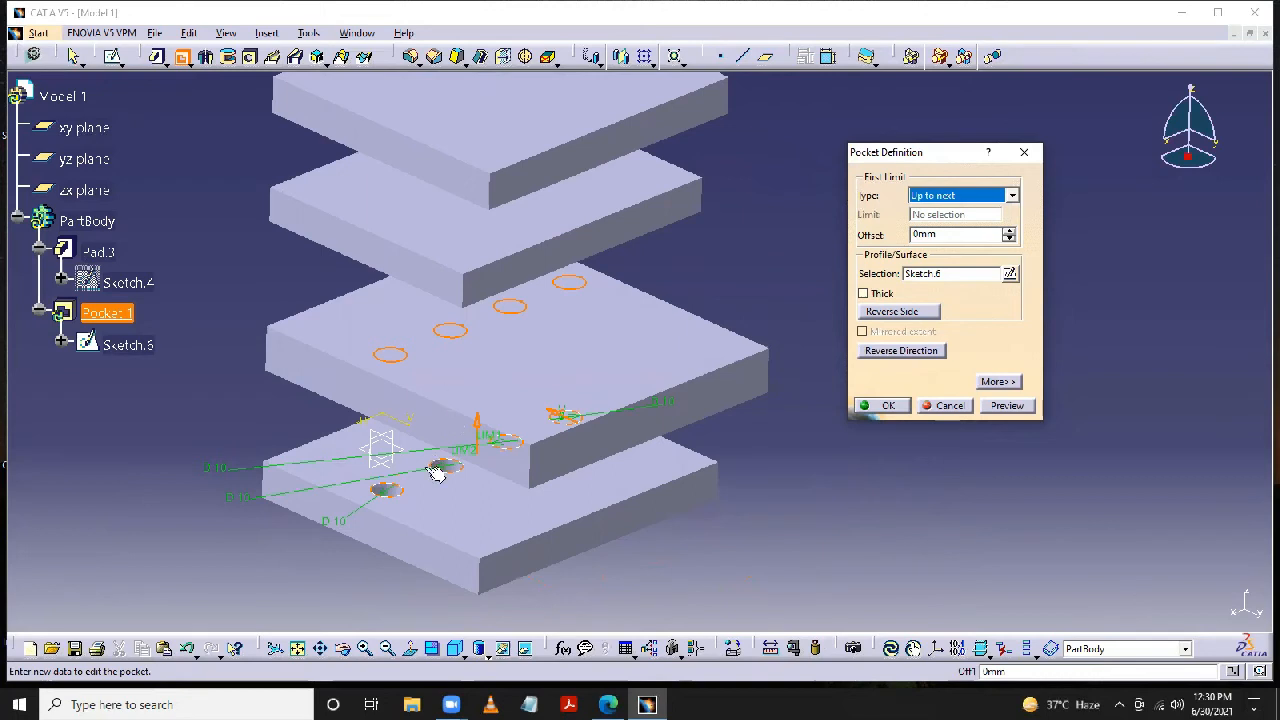
click(1007, 406)
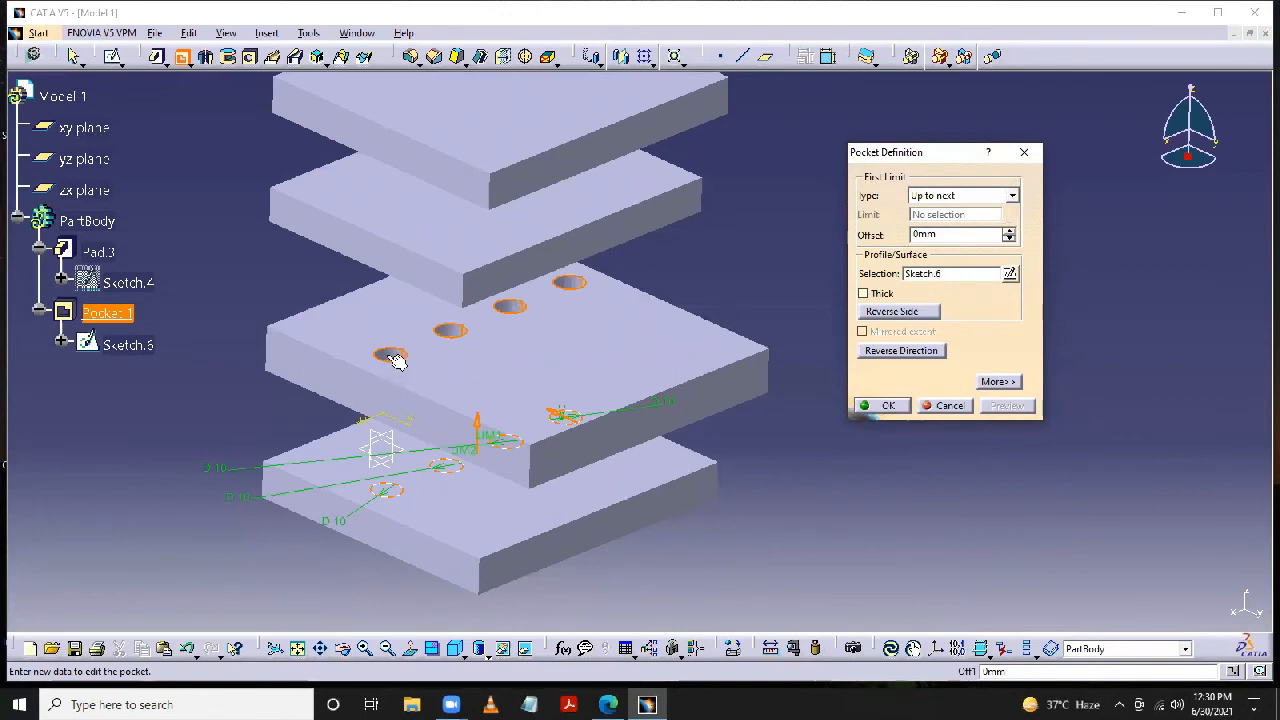
- Change the pocket's first limit type to Up to last and preview the cut through the upper plates
click(1013, 197)
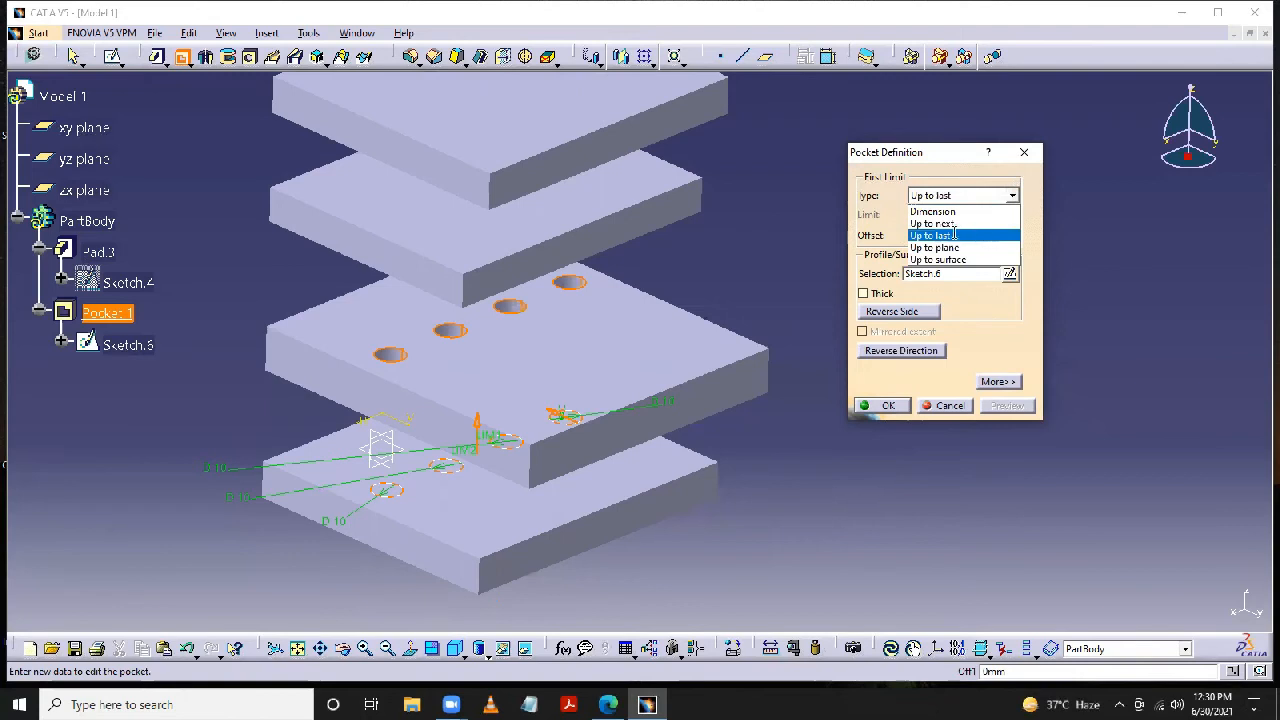
click(953, 234)
middle_drag(801, 372, 793, 426)
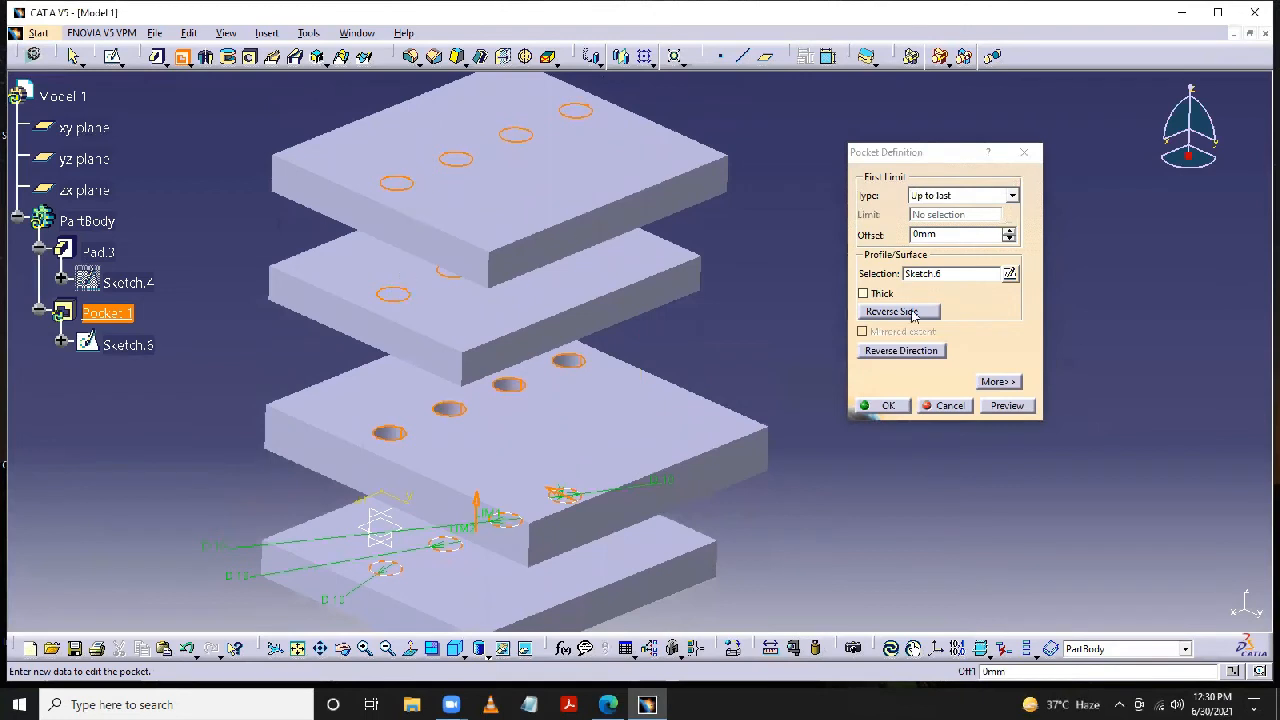
click(1006, 406)
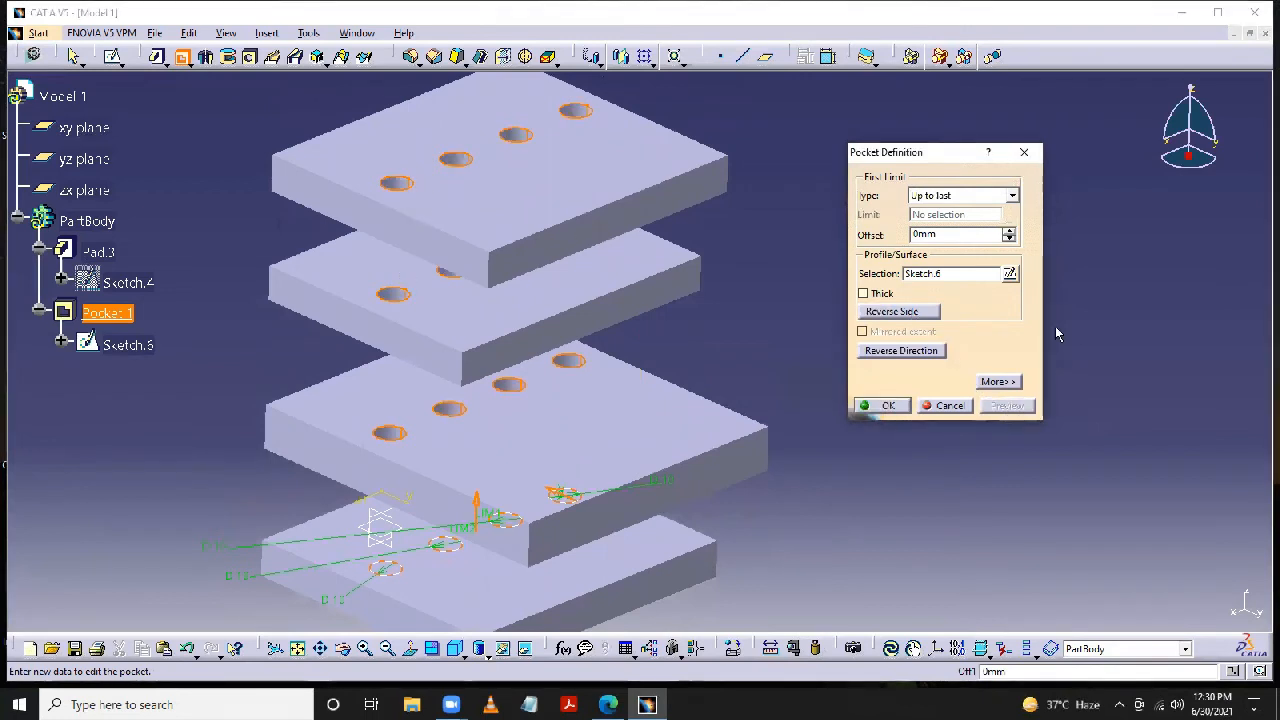
- Change the pocket's first limit to Up to plane, using the upper face of the third plate from the bottom
click(1012, 196)
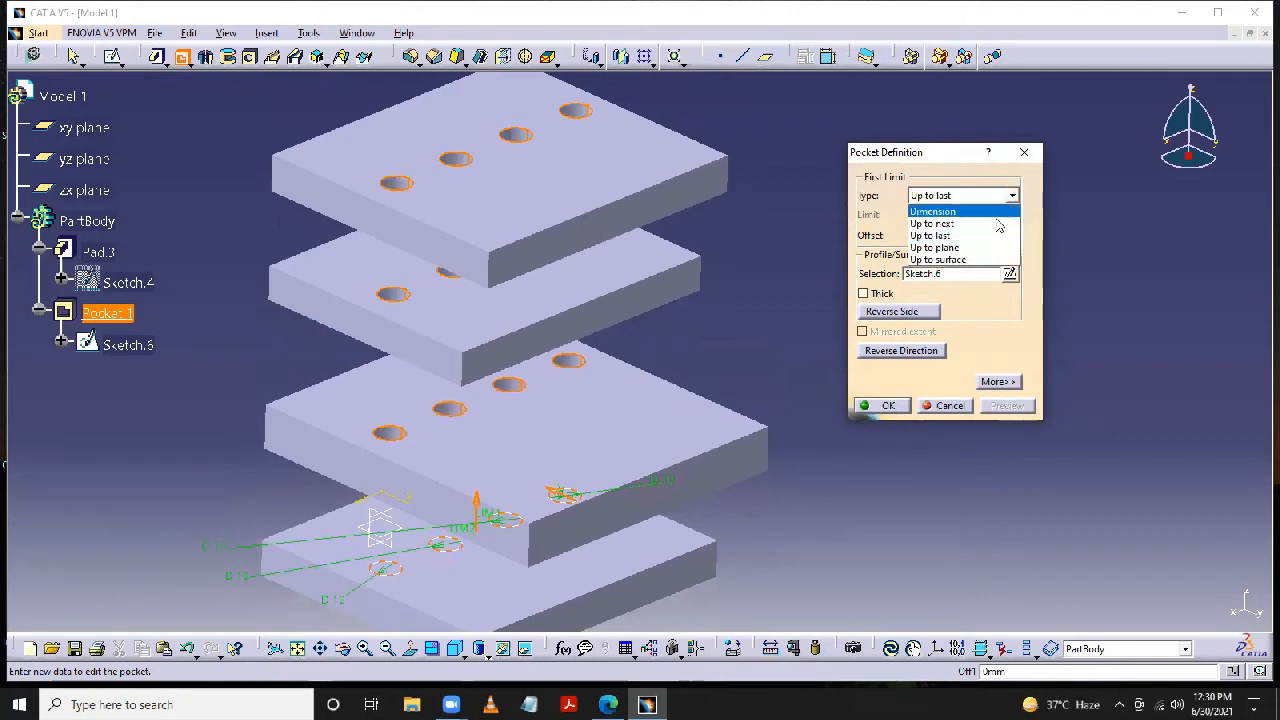
click(979, 248)
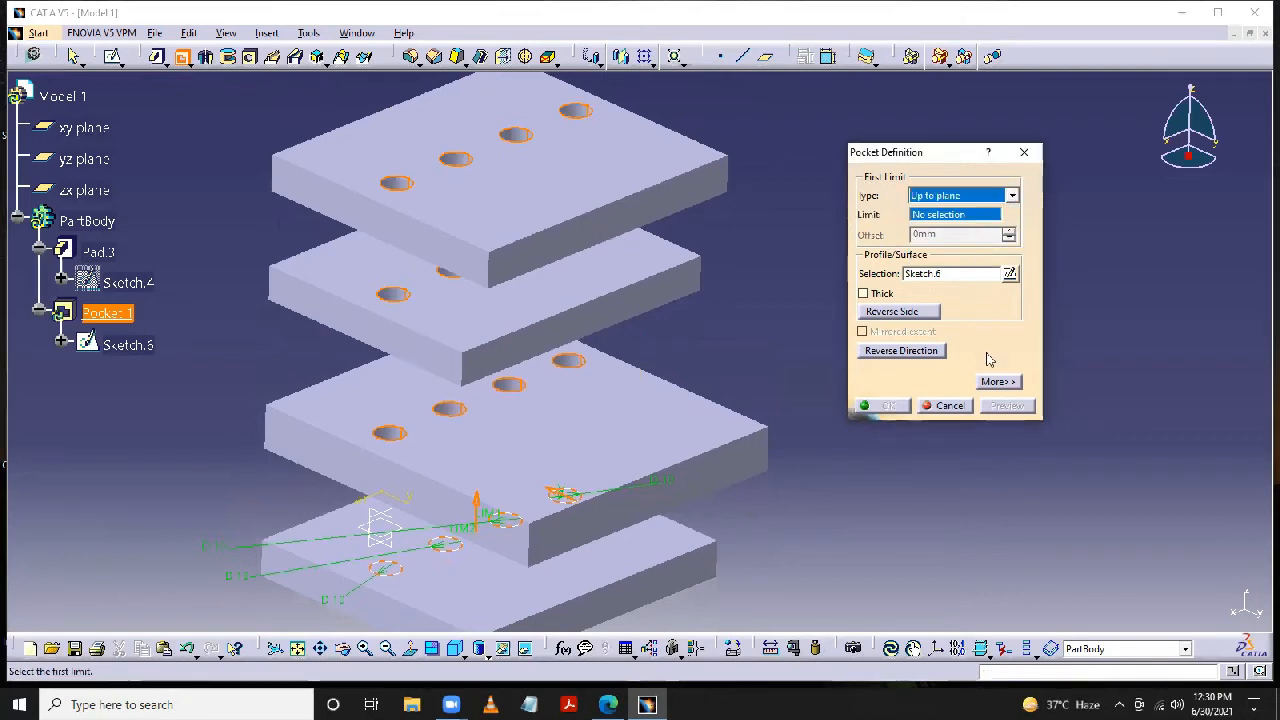
middle_drag(942, 553, 914, 471)
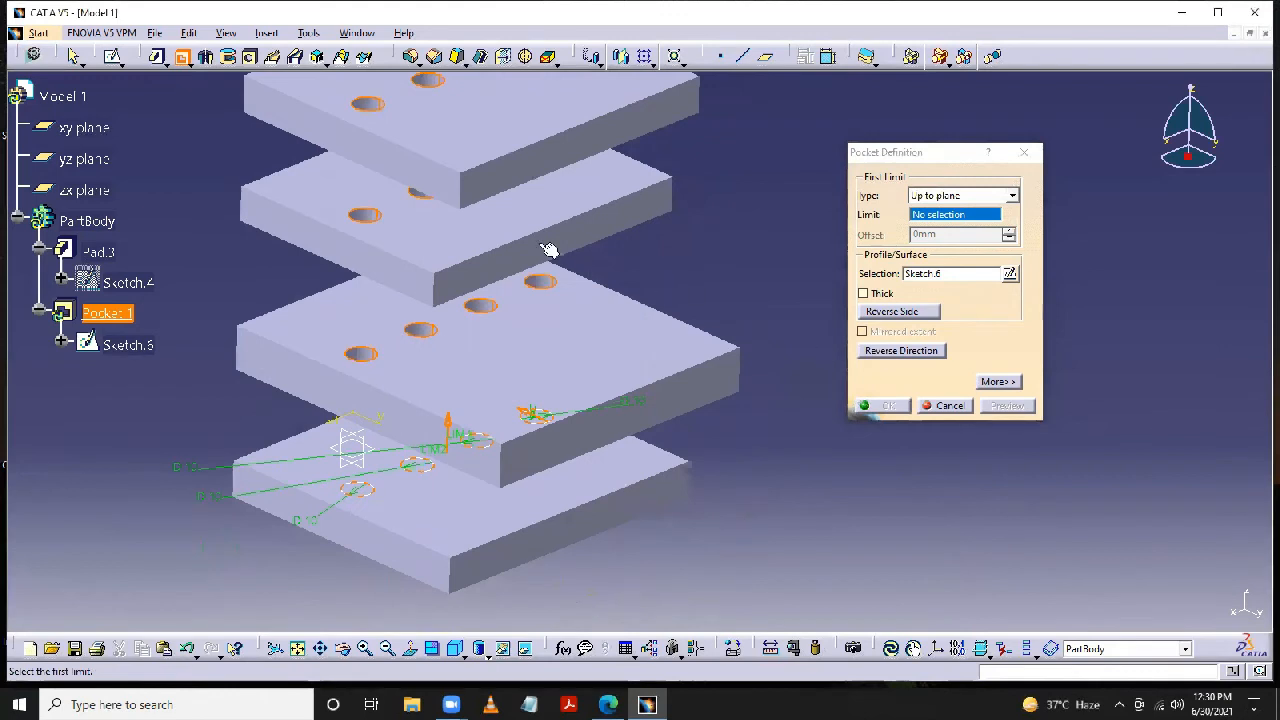
click(516, 240)
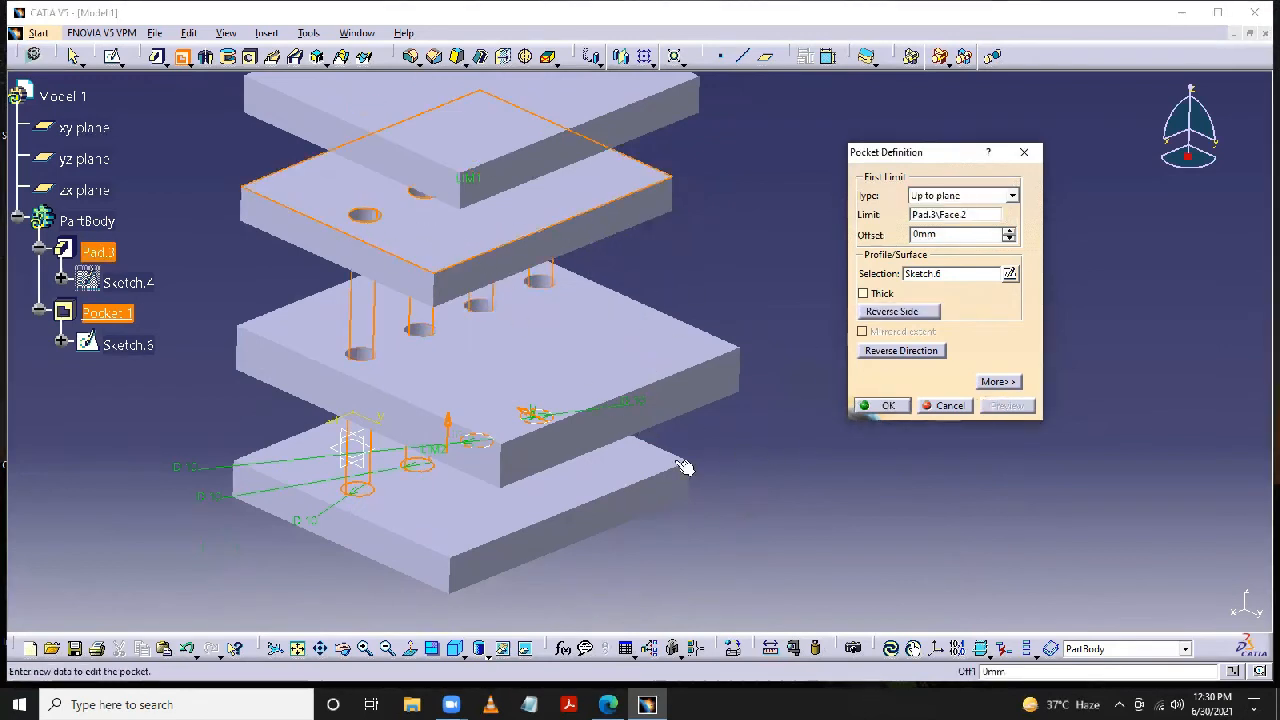
middle_drag(748, 511, 791, 541)
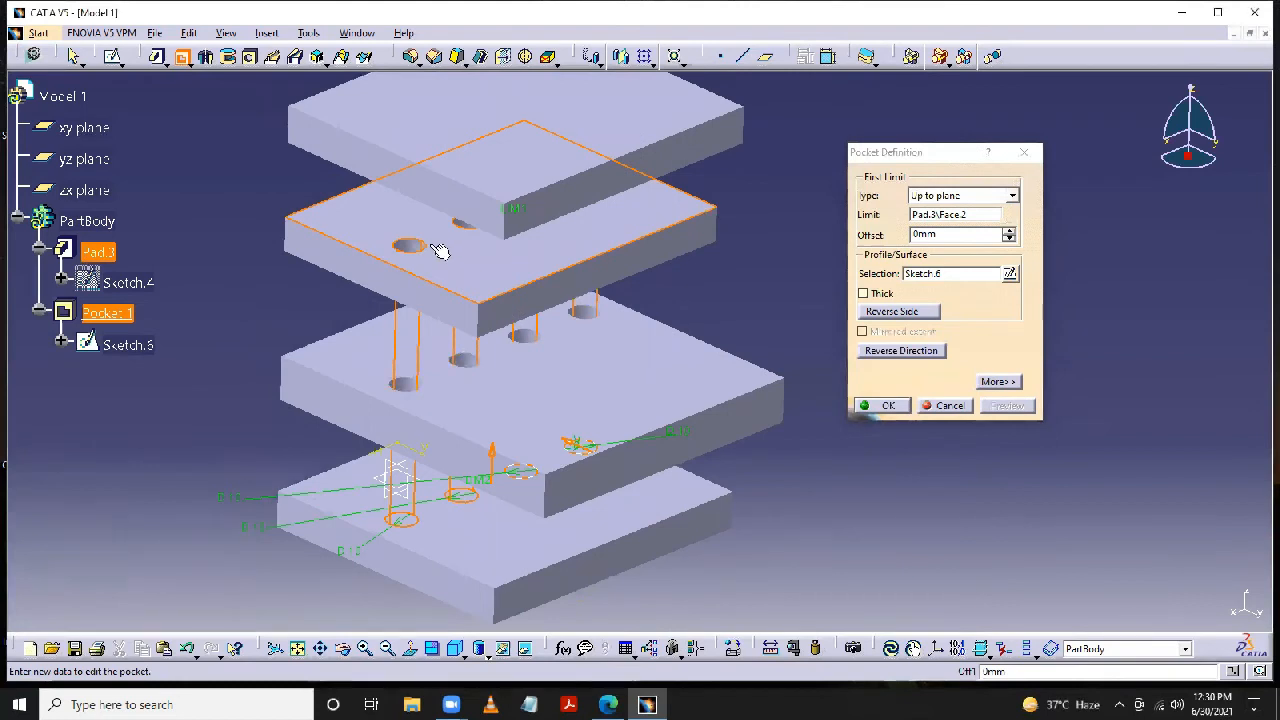
- Change the pocket's first limit to Up to surface, using the second plate's upper face, and preview the cut
click(1012, 195)
click(980, 260)
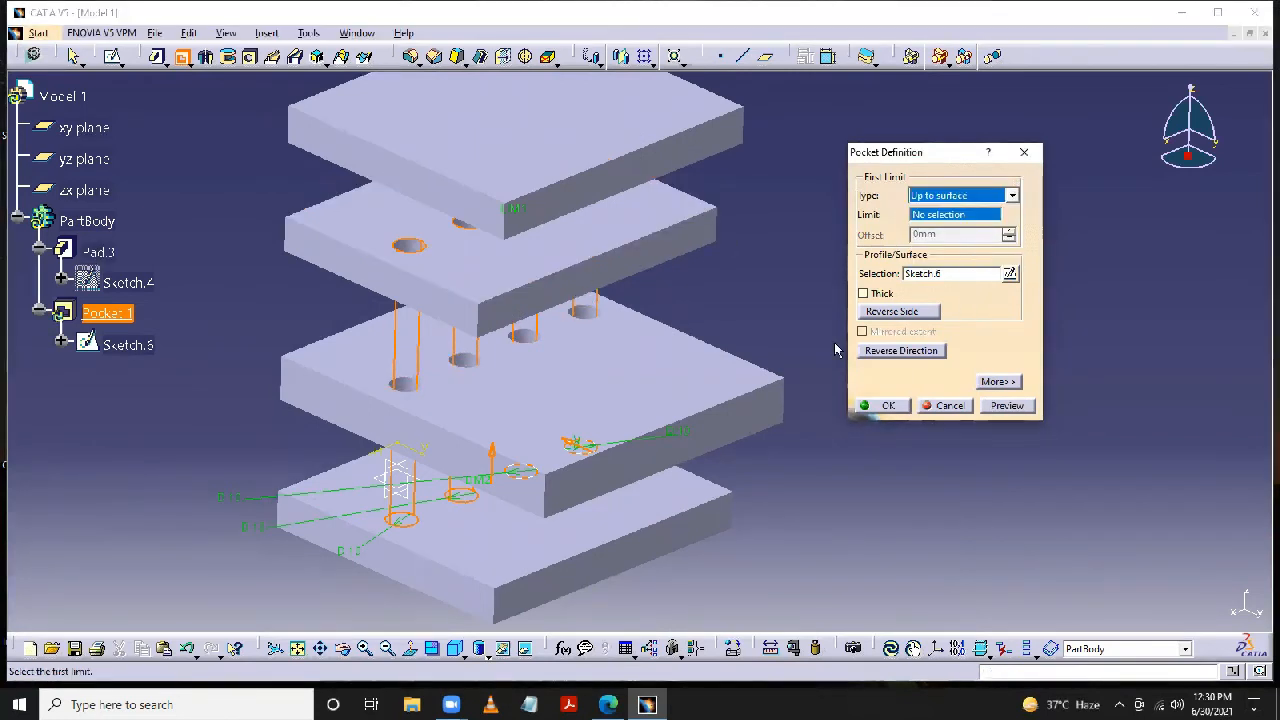
click(748, 423)
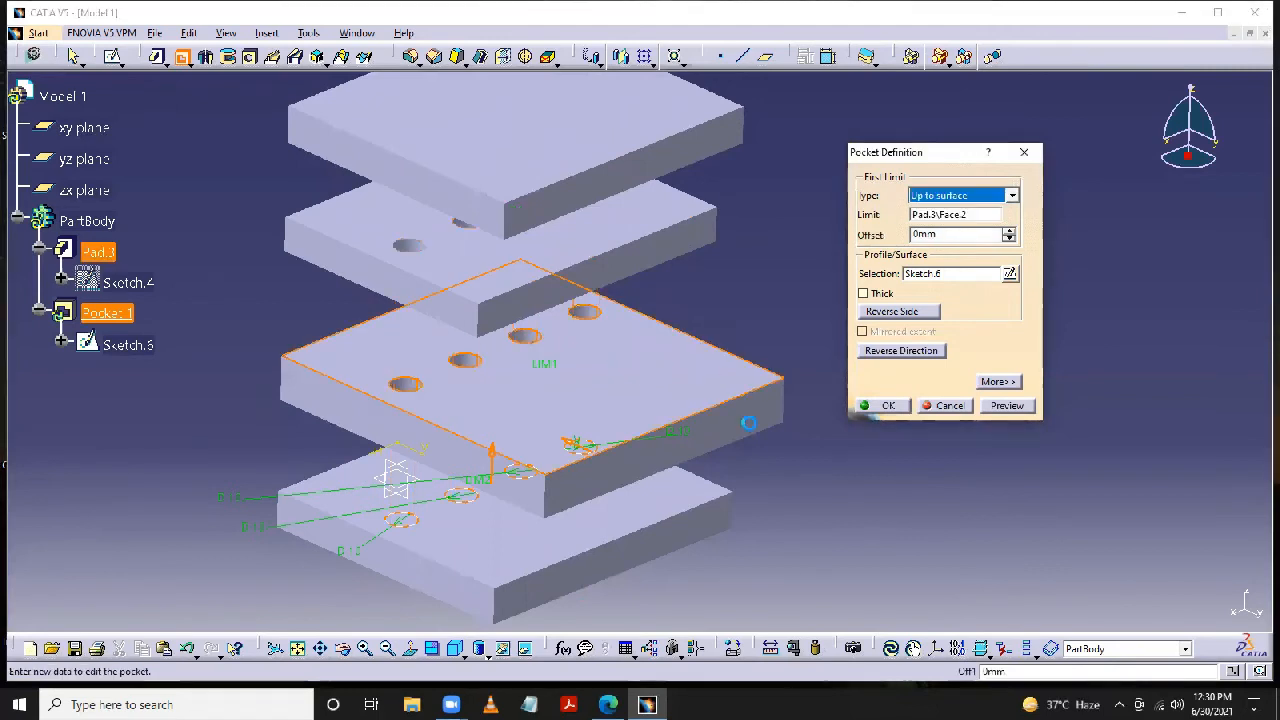
click(1006, 406)
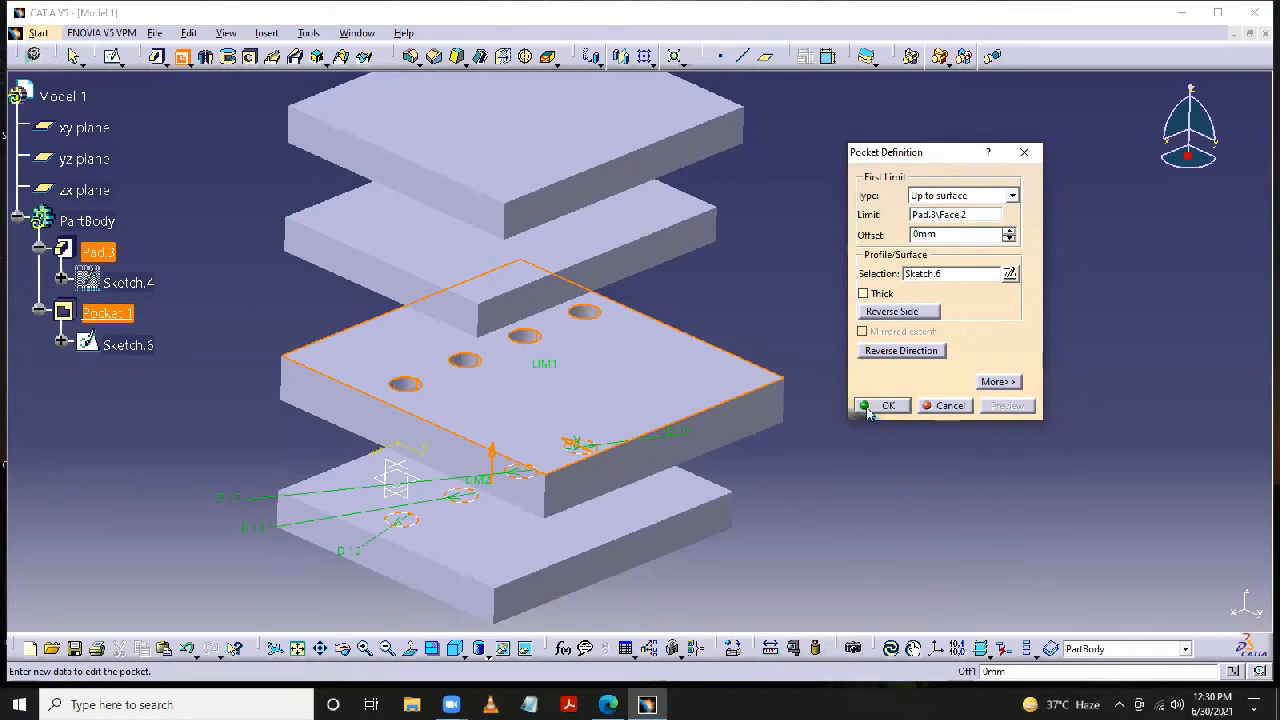
- Expand the pocket's options and set the Up to surface first limit to the upper face of the third plate from the bottom
click(996, 382)
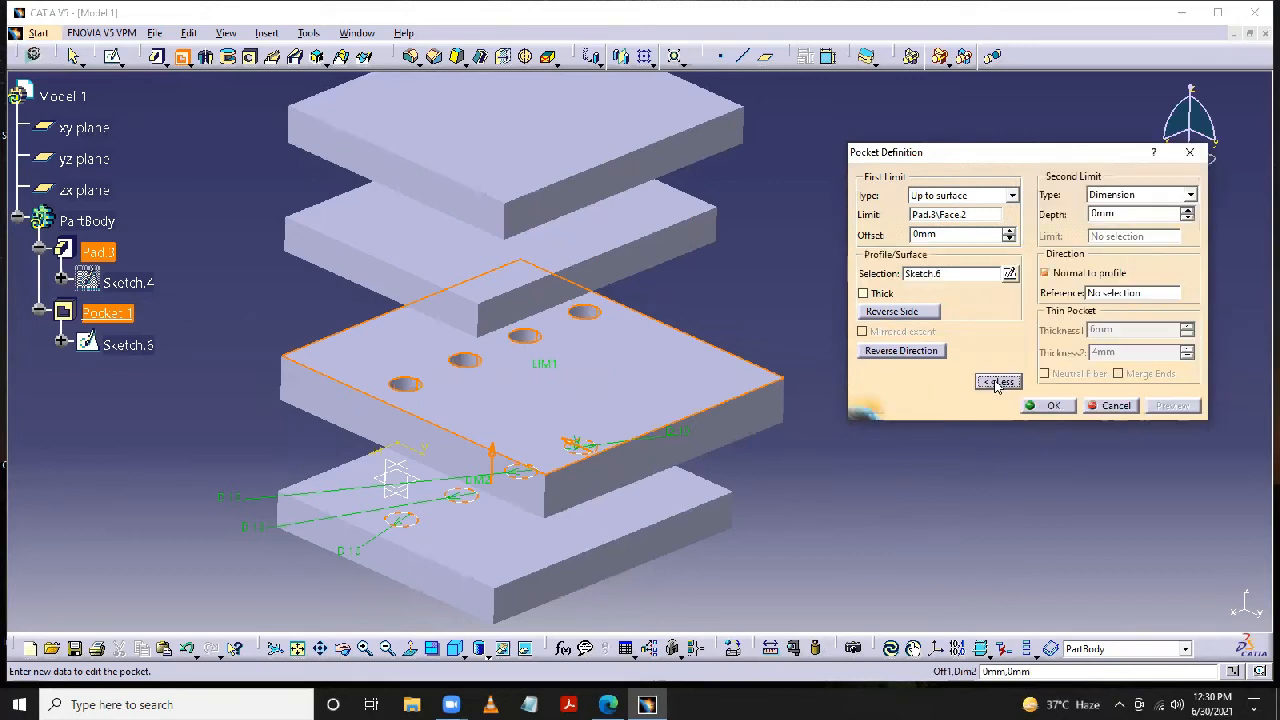
click(1012, 196)
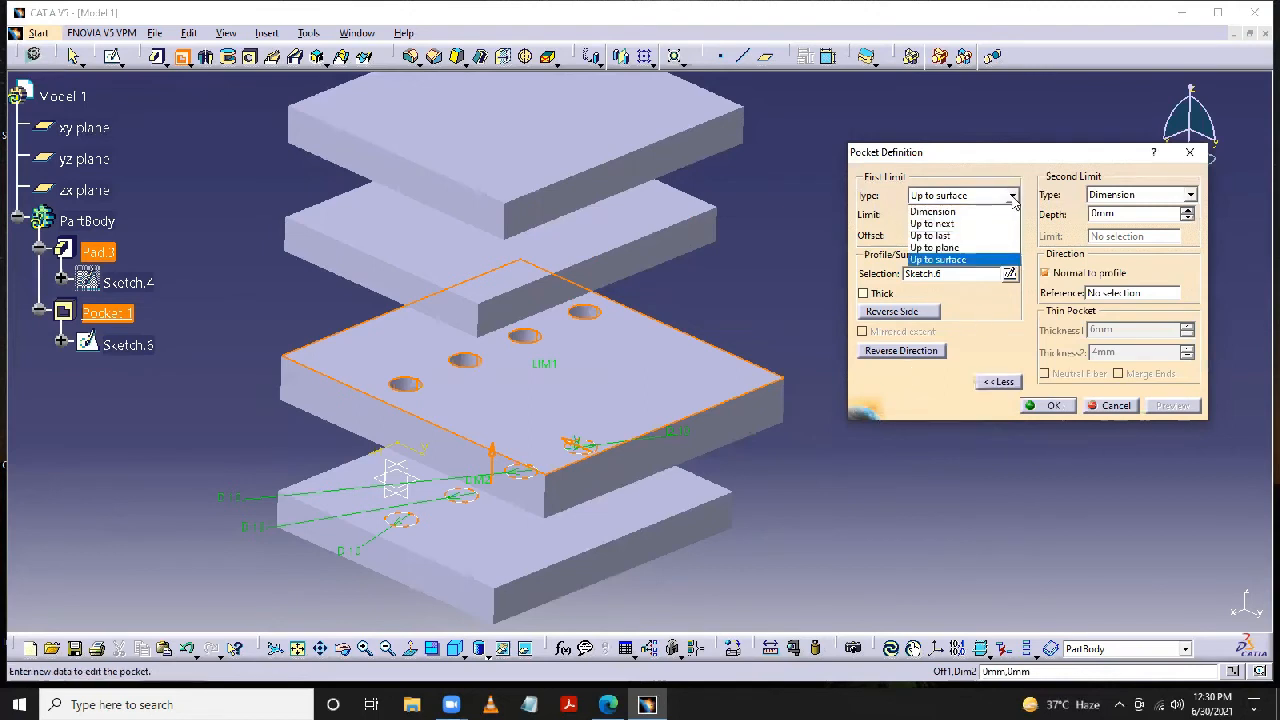
click(960, 259)
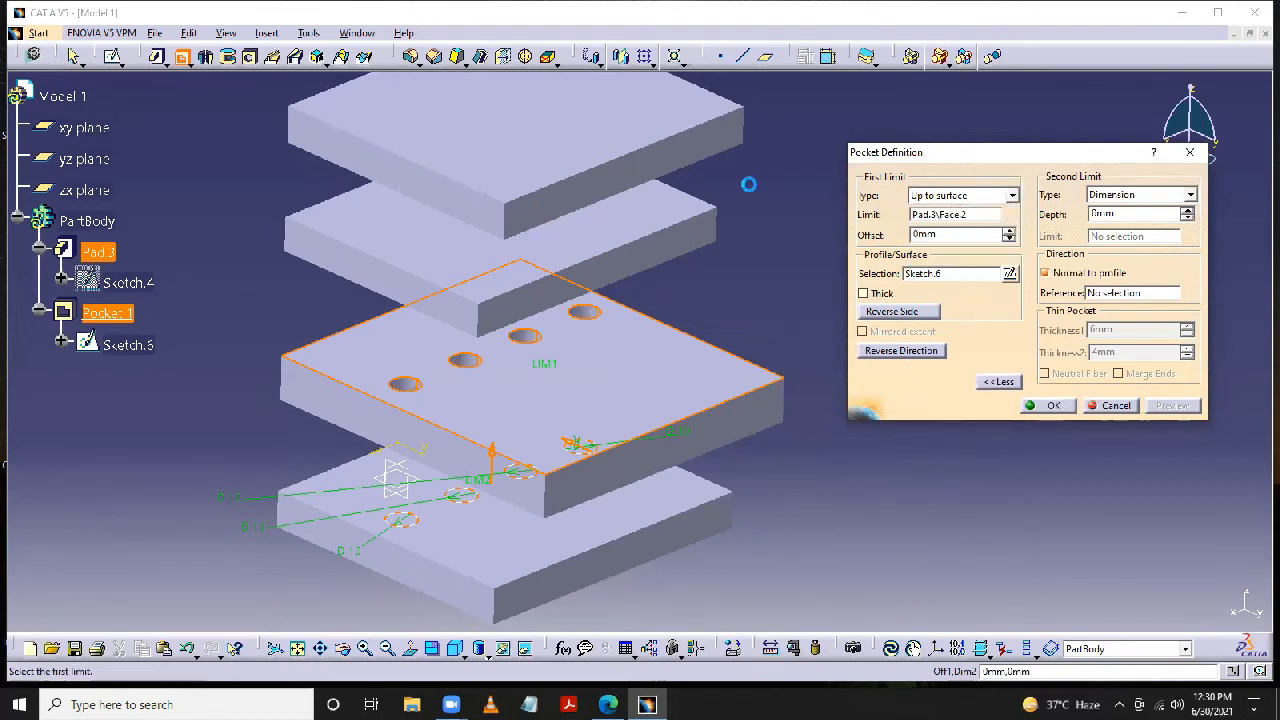
click(515, 263)
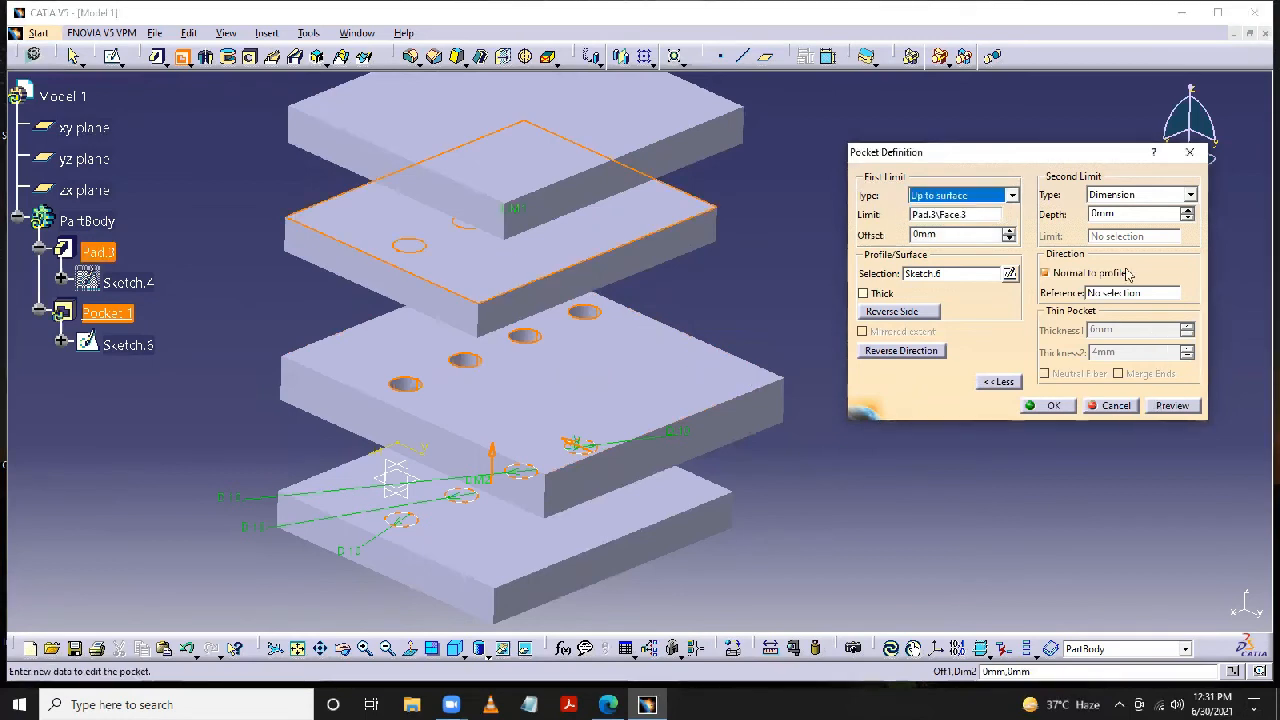
- Set the pocket's second limit to a Dimension depth of 15 mm and create the pocket
double_click(1092, 214)
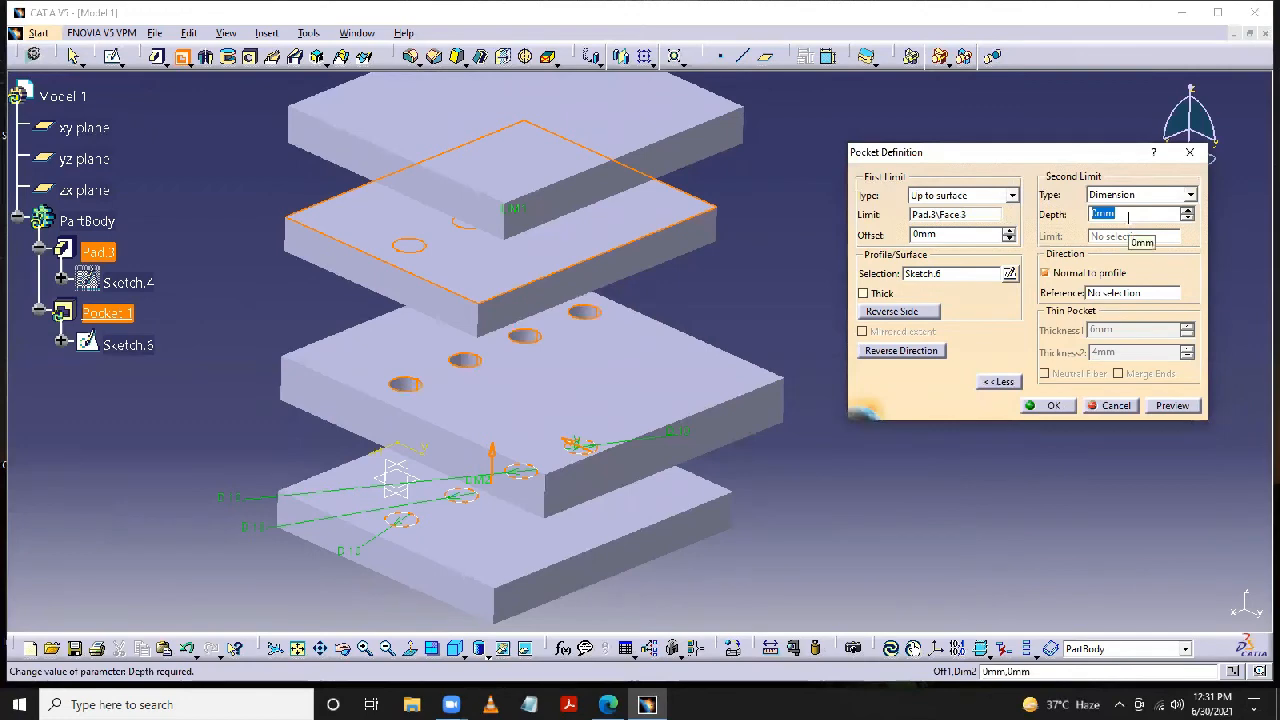
text(15)
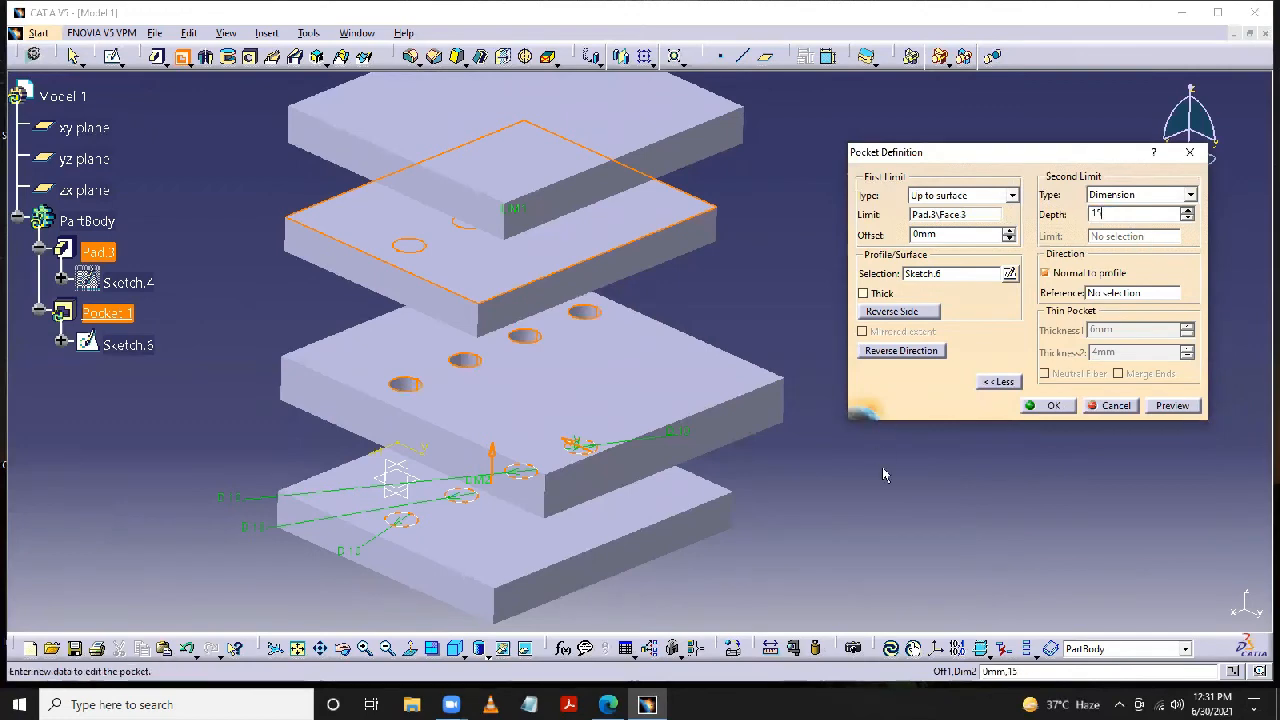
click(884, 476)
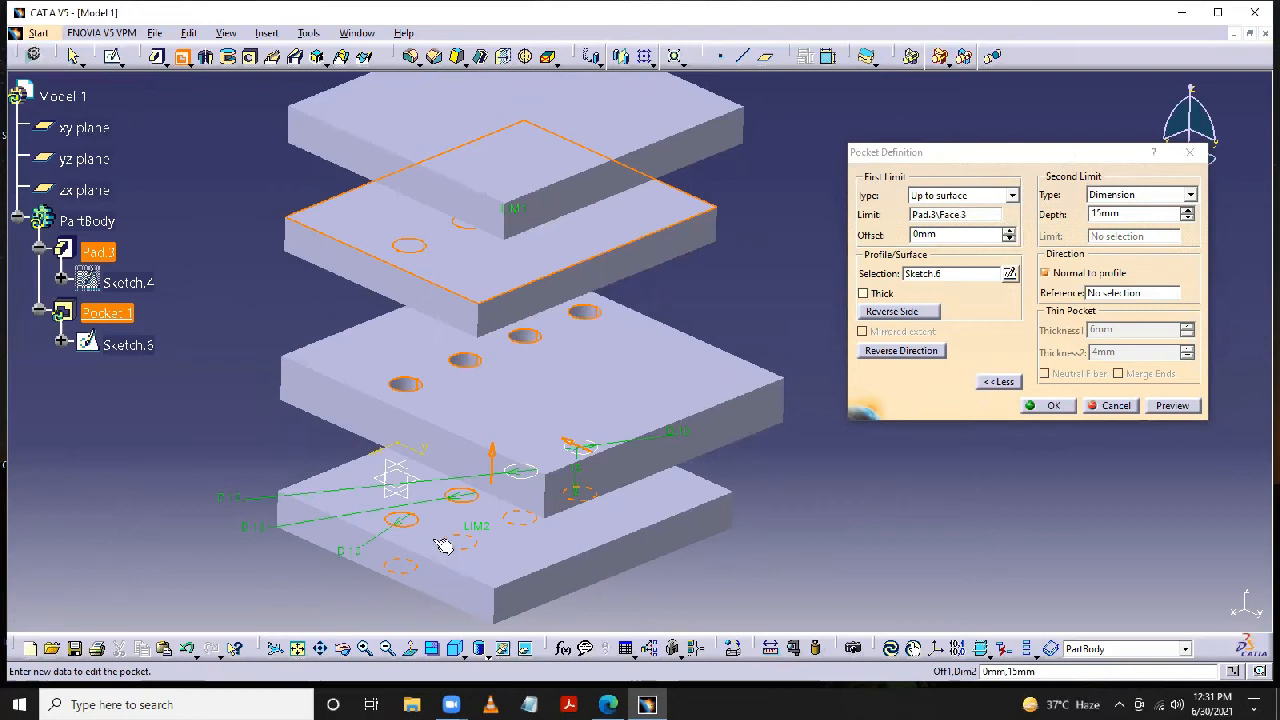
click(1054, 405)
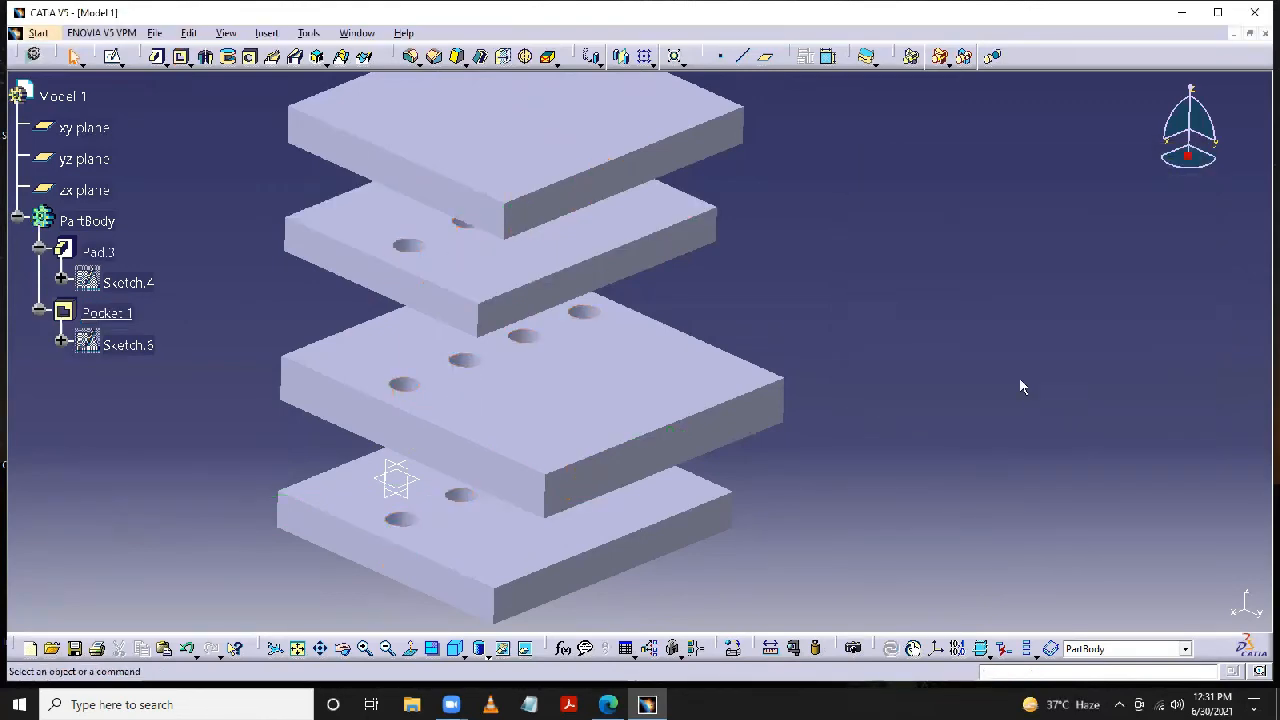
ctrl+middle_drag(1014, 382, 1015, 417)
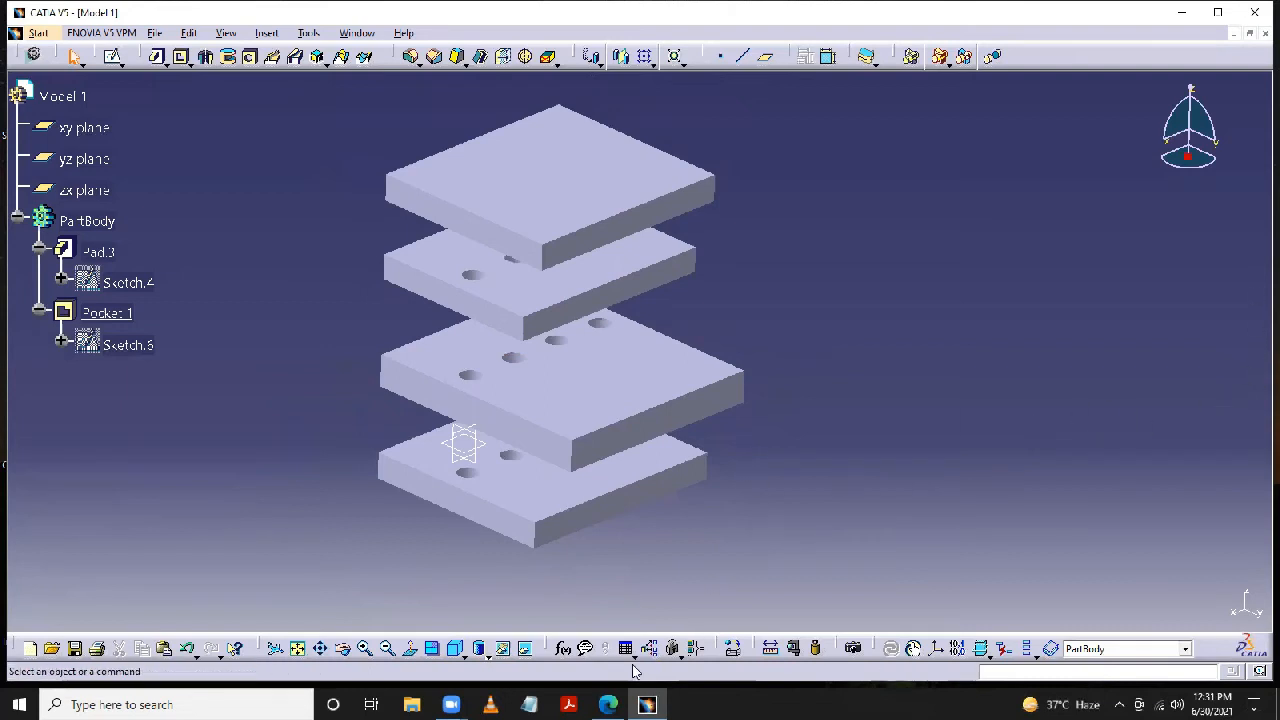
- Switch to the desktop and open the Drawing presentation from the CATIA1 folder inside SUMMER TRAINING in PowerPoint
click(1181, 19)
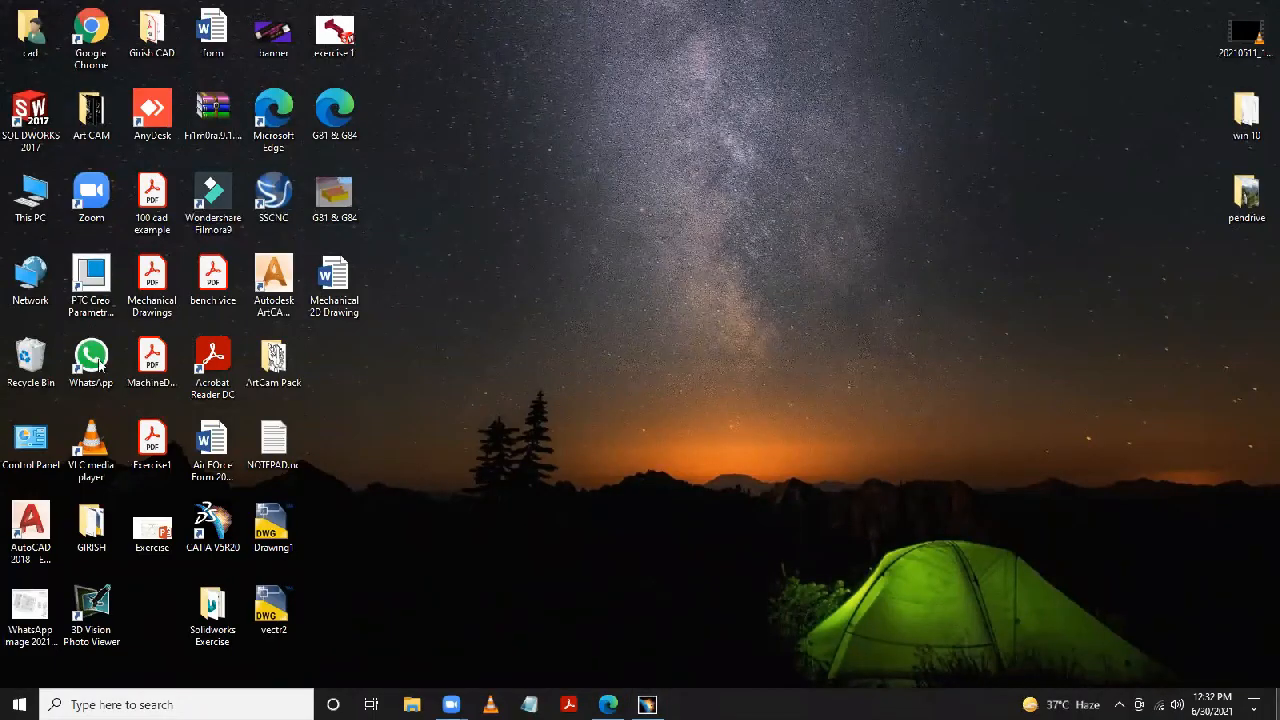
double_click(163, 31)
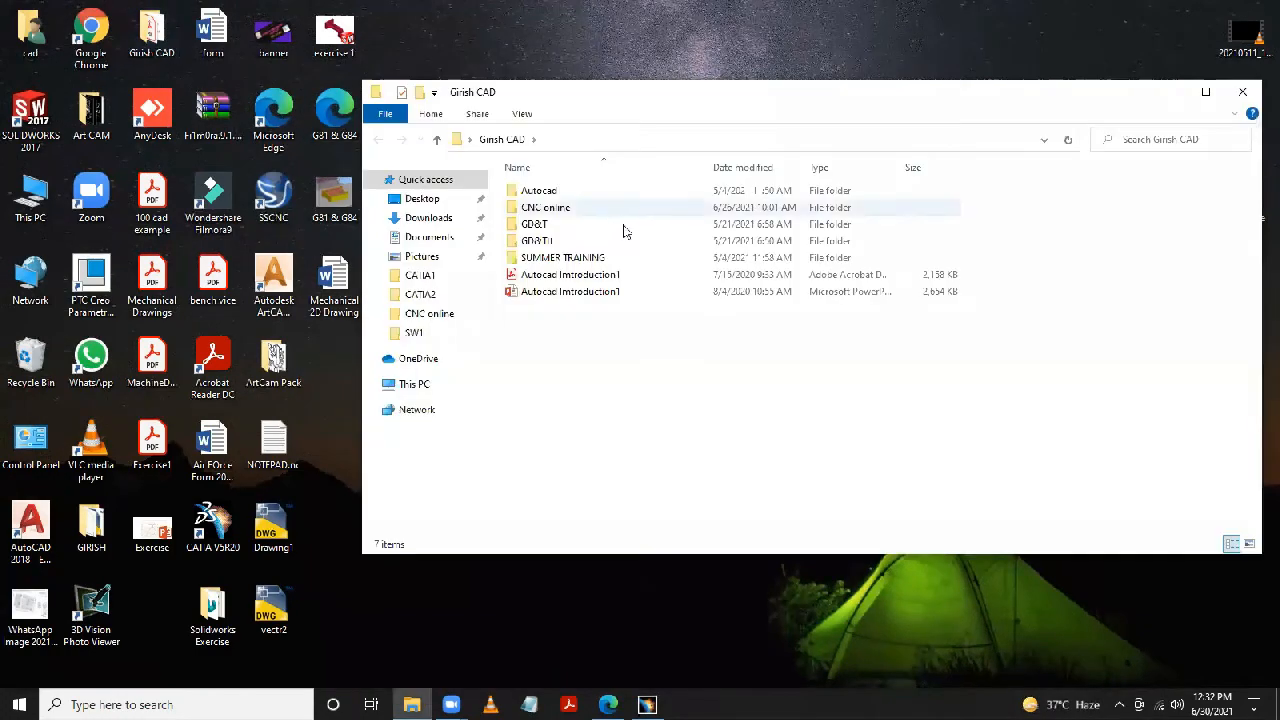
double_click(566, 258)
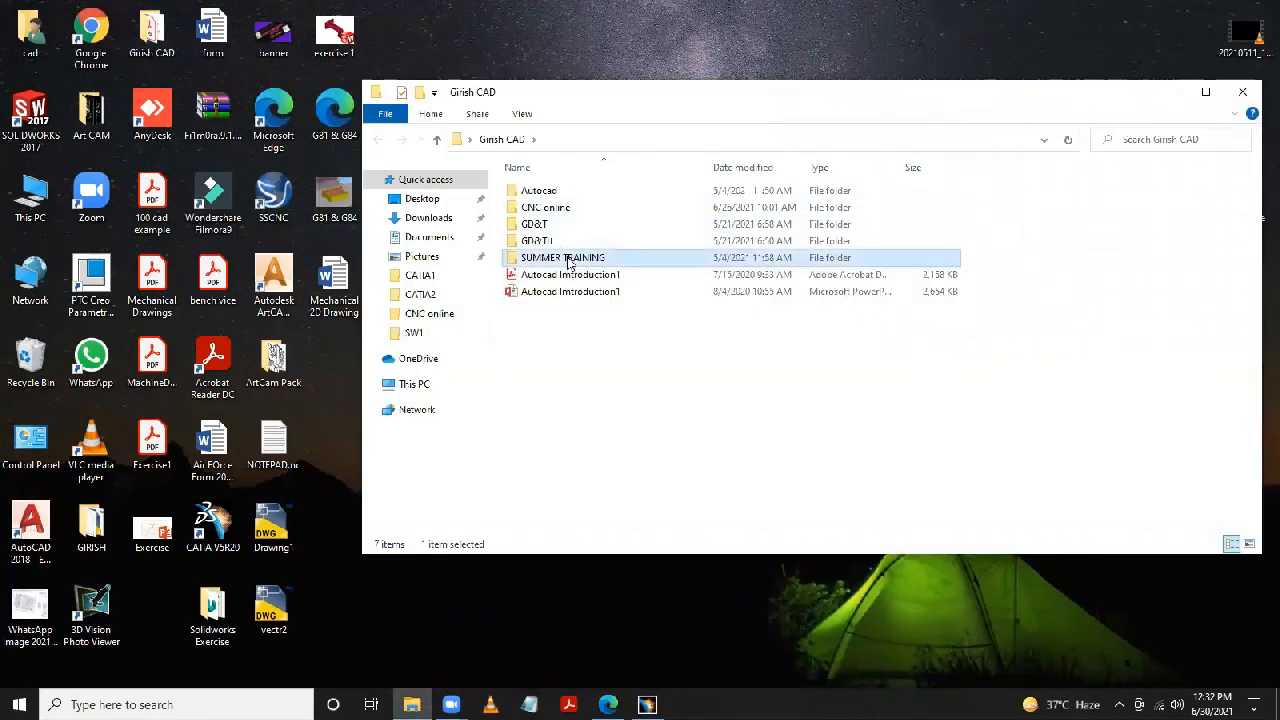
double_click(574, 241)
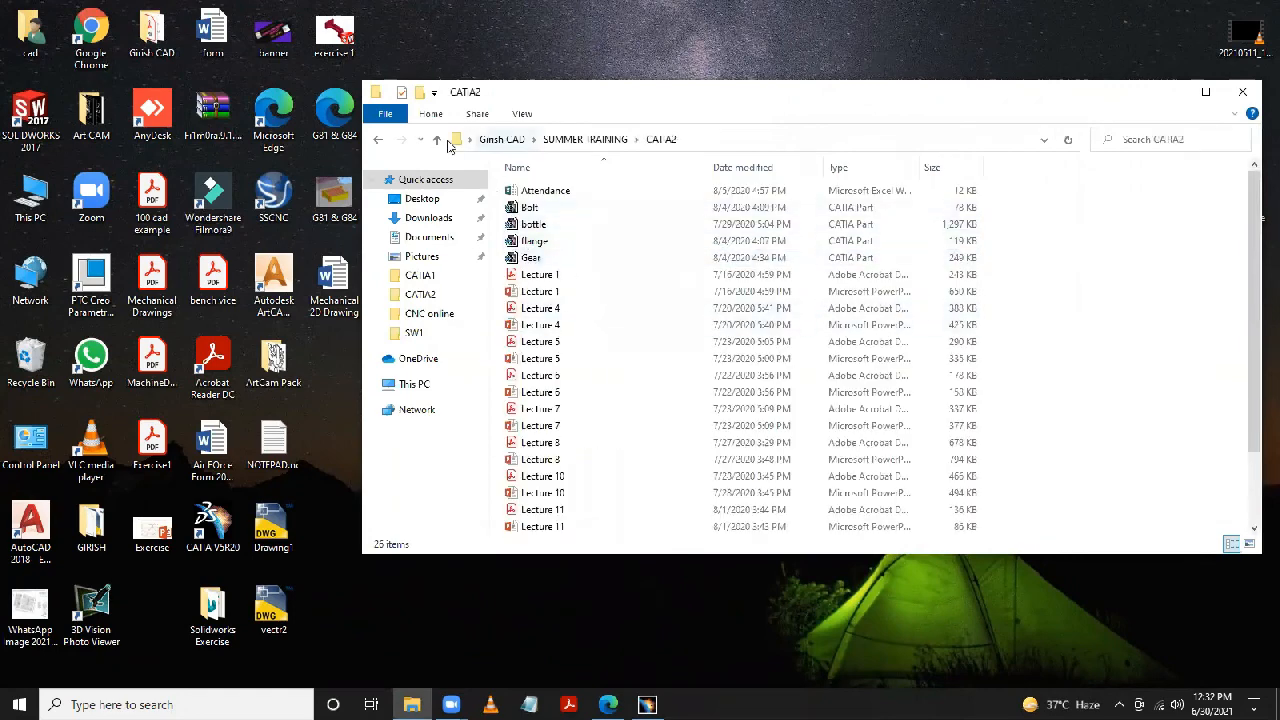
click(437, 139)
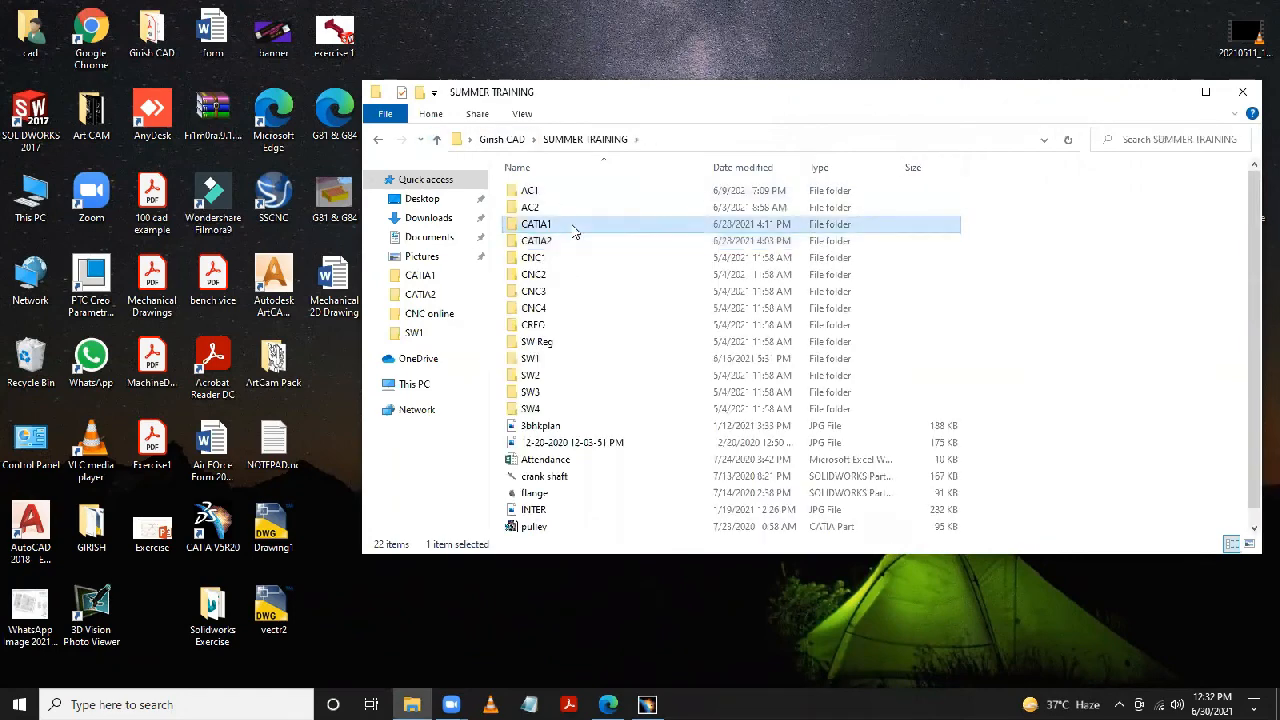
double_click(574, 226)
click(585, 278)
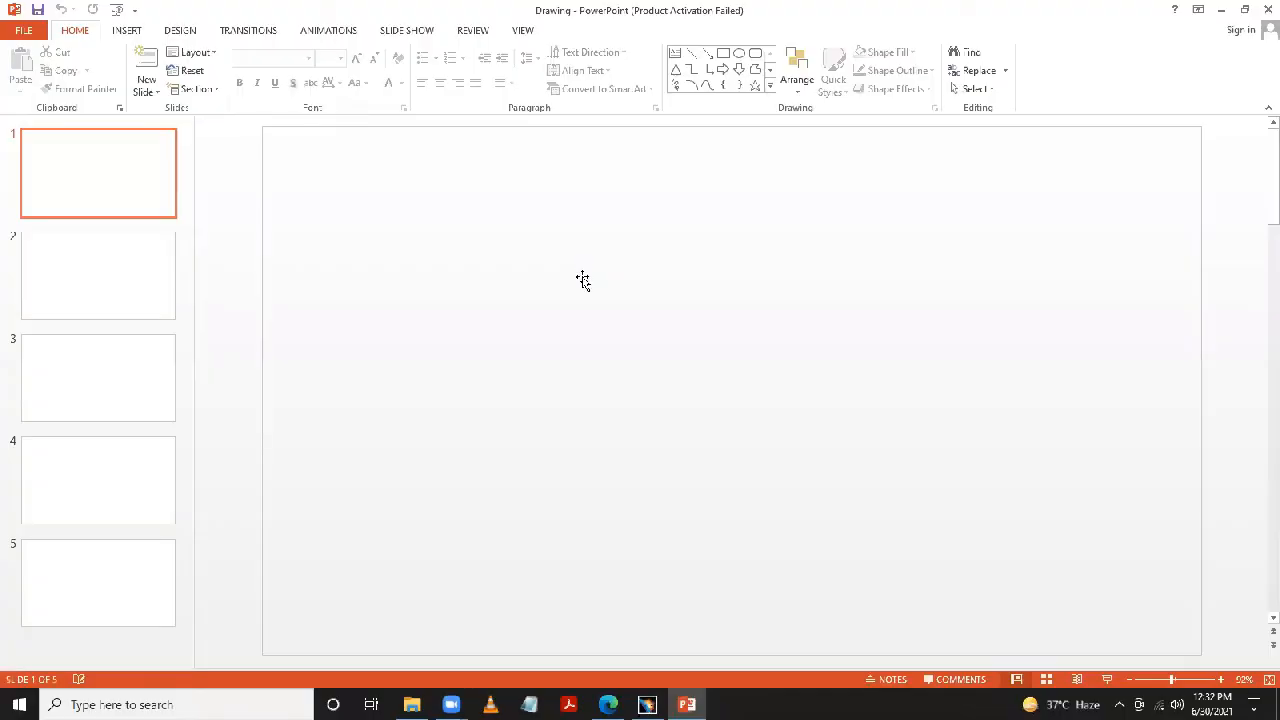
- Browse the drawing slides, dismiss the Office activation wizard, and display the Drawing 2 slide
scroll(587, 327, down, 1)
scroll(587, 327, down, 1)
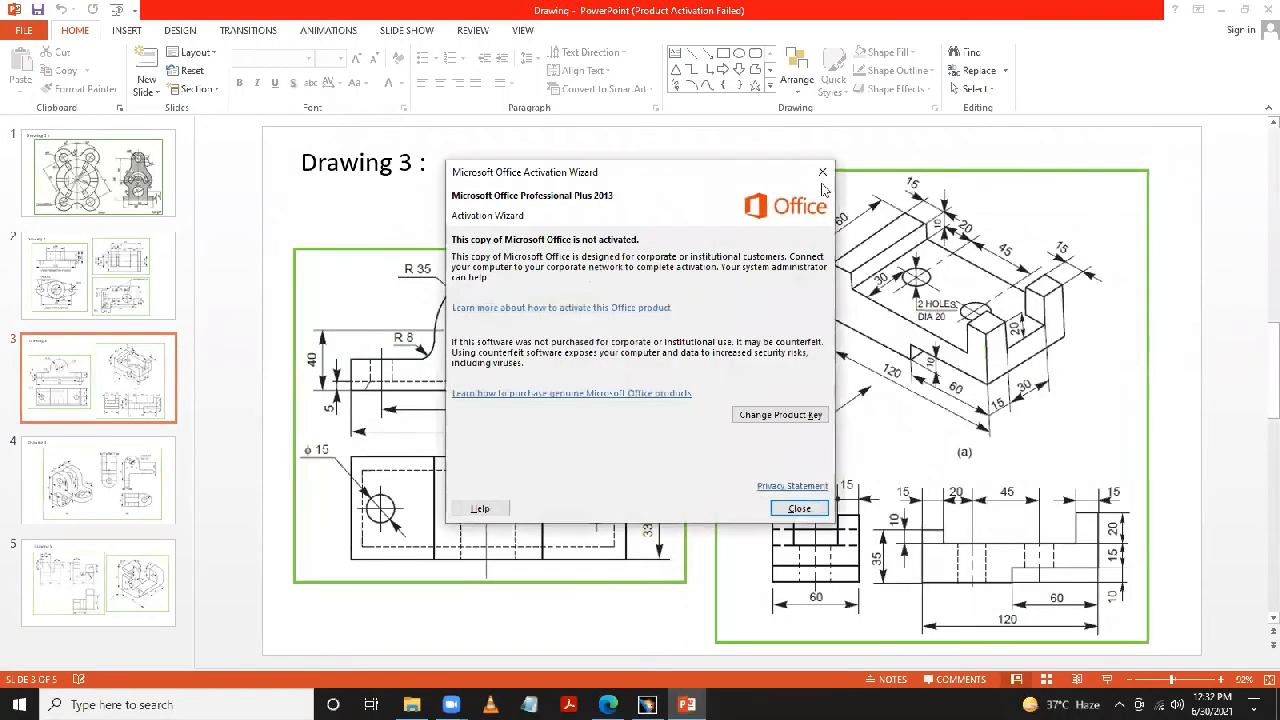
click(823, 173)
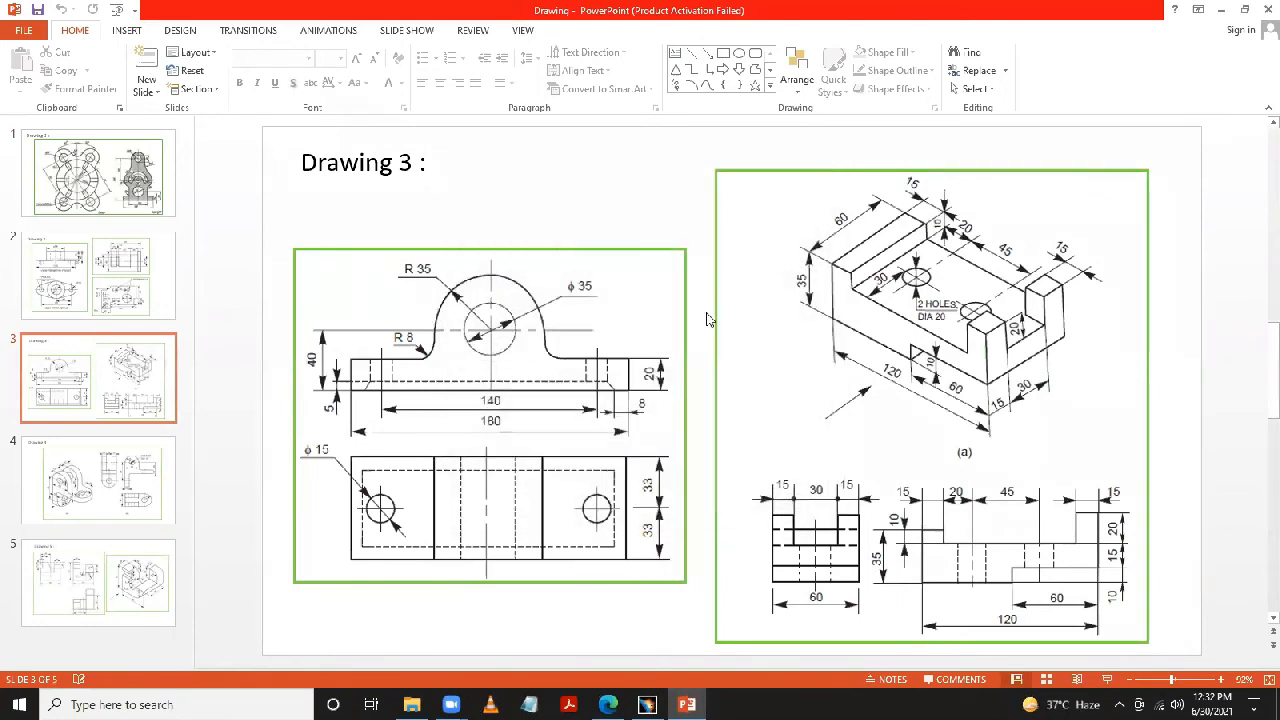
scroll(706, 319, up, 1)
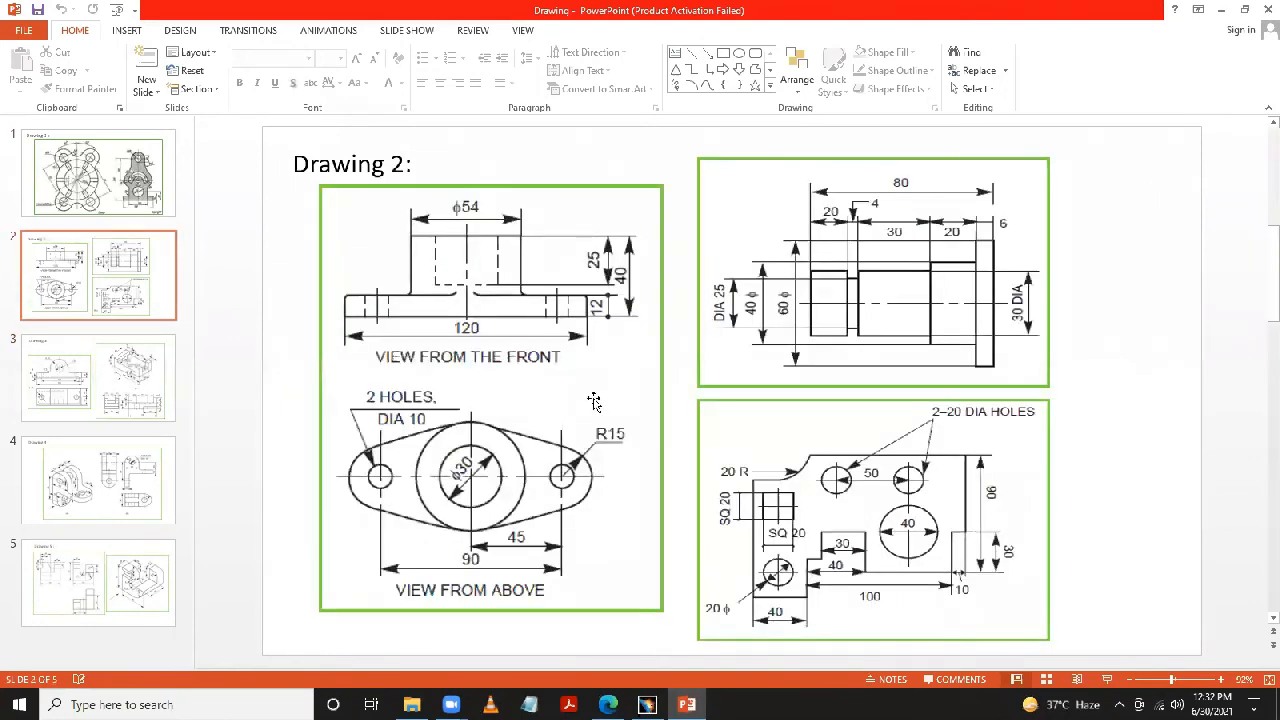
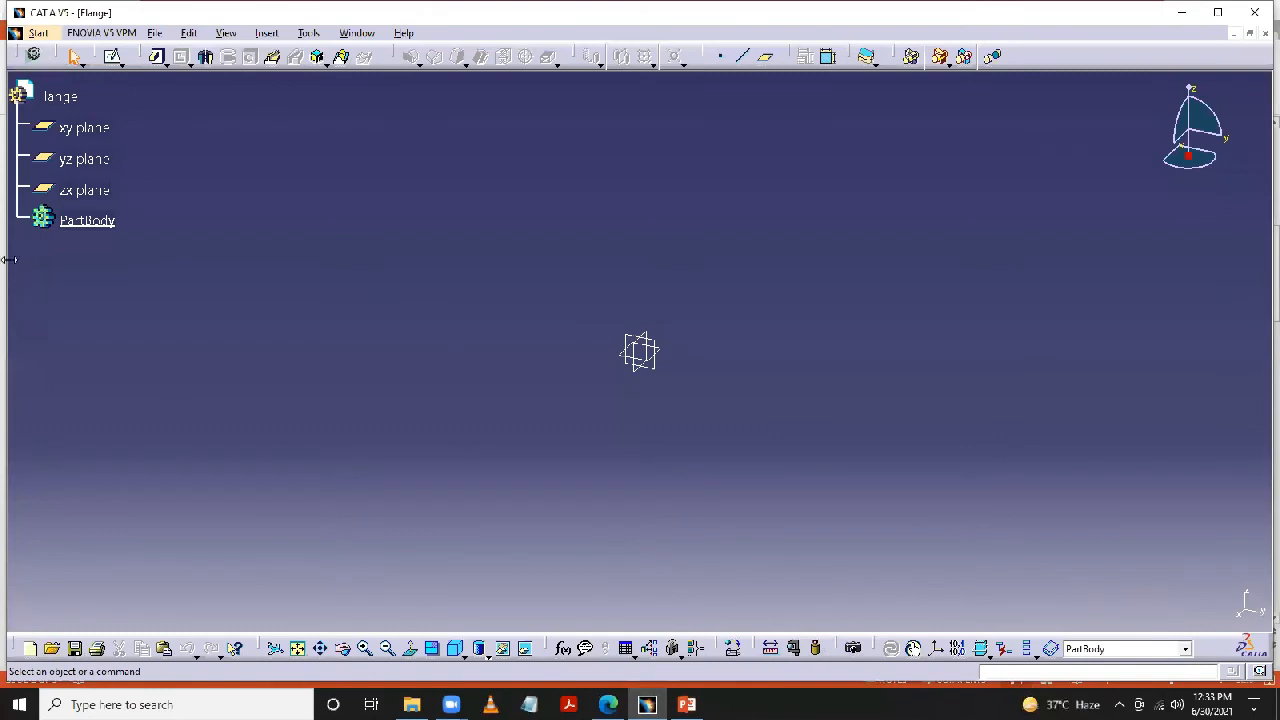
- Start a sketch on the xy plane and draw a circle about 62 mm in diameter centred on the origin
click(84, 127)
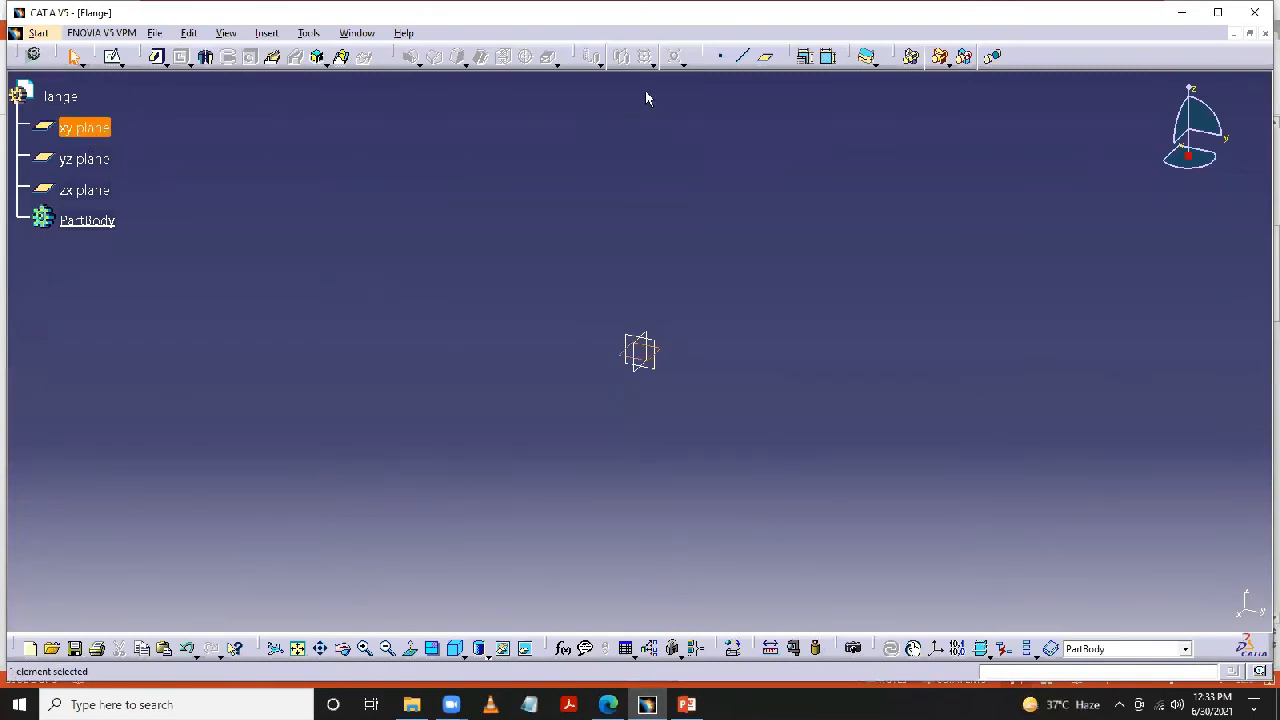
click(112, 56)
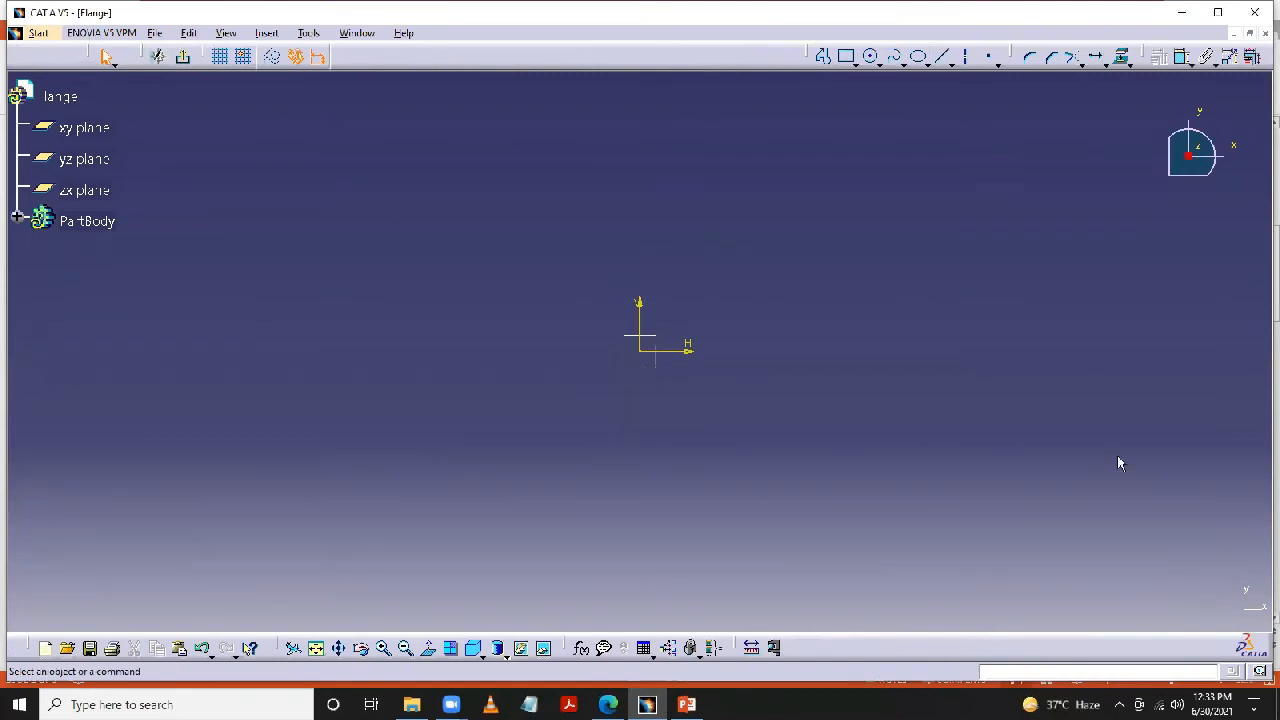
click(873, 62)
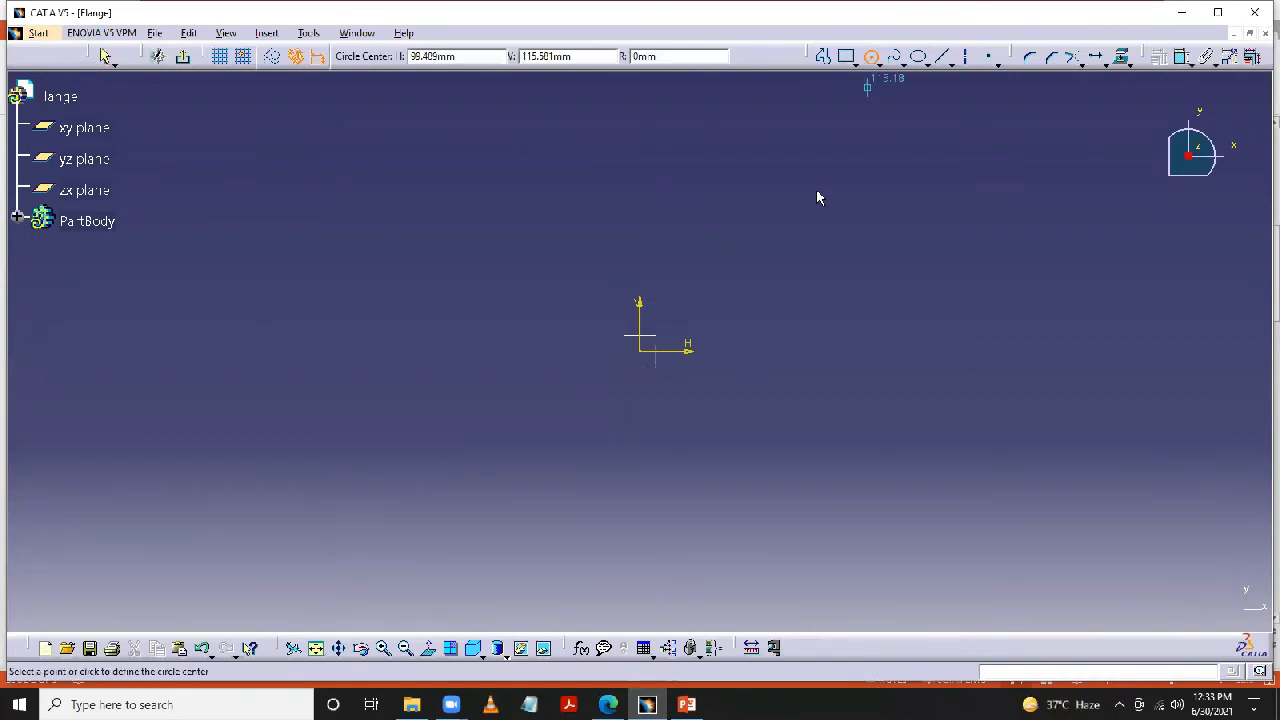
click(645, 350)
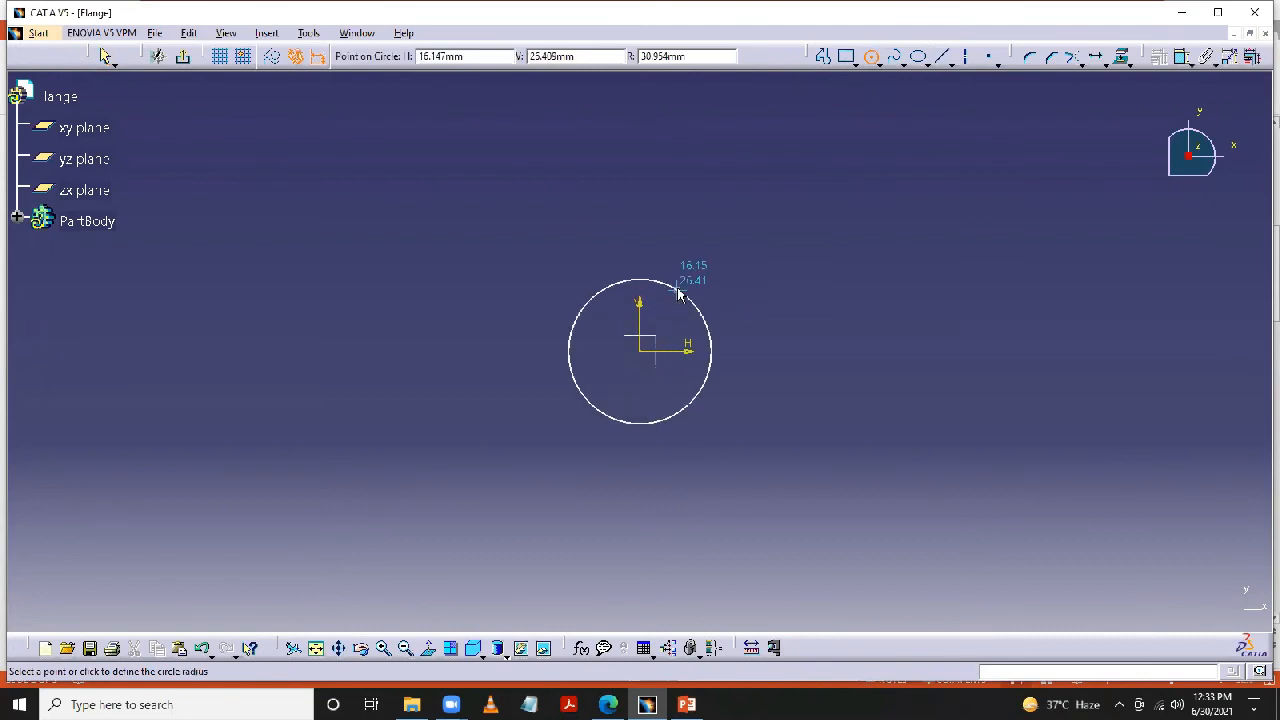
click(680, 288)
- Dimension the circle at the origin and set its diameter to 54 mm
click(1160, 57)
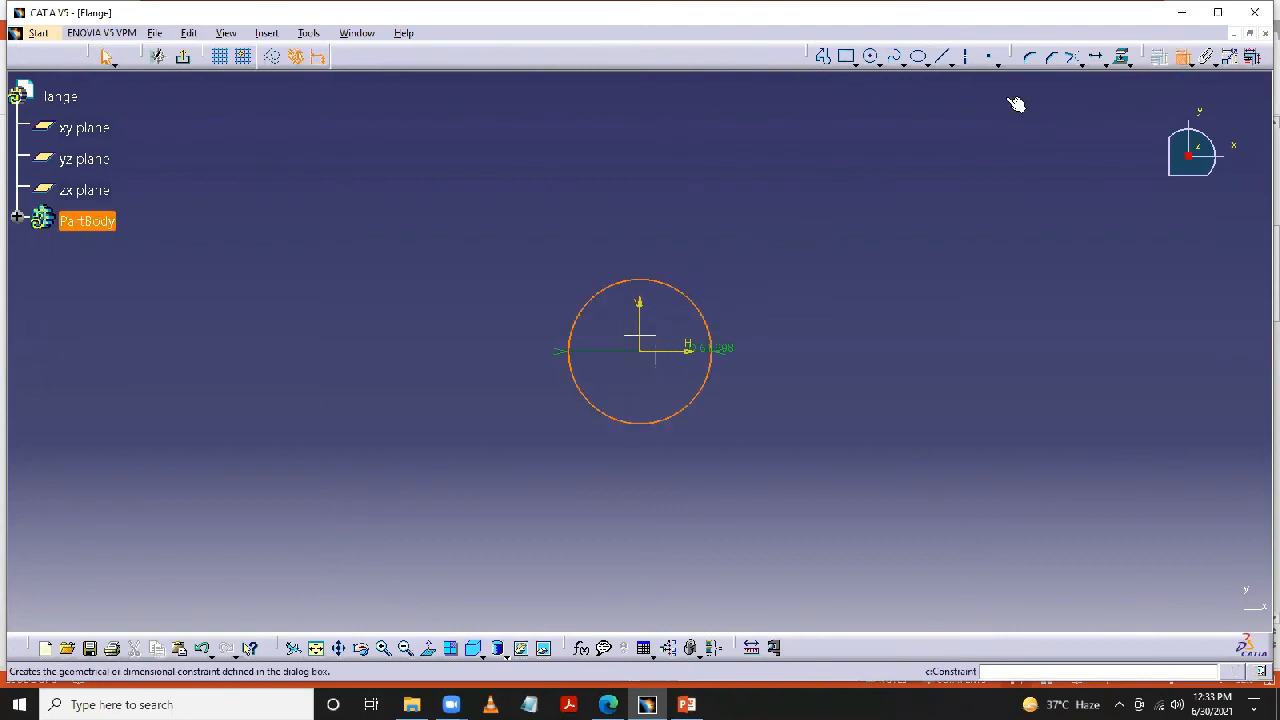
click(692, 300)
click(733, 228)
double_click(726, 228)
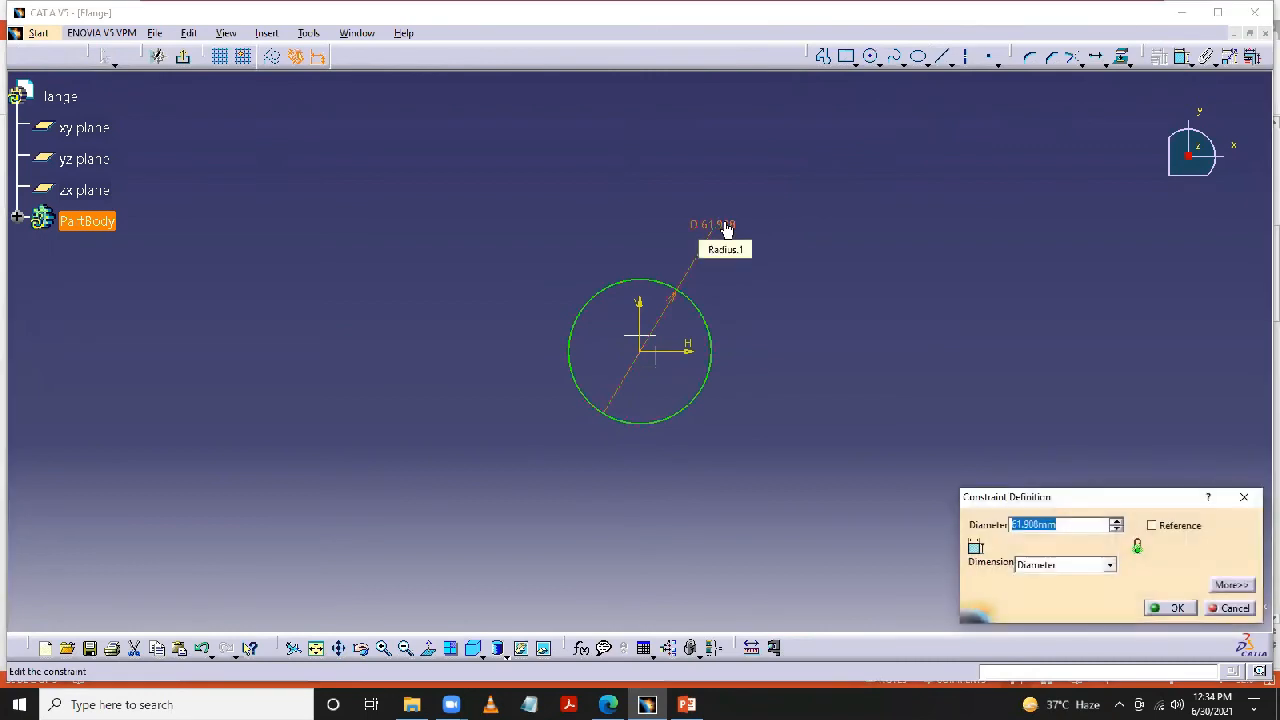
text(54)
key(Return)
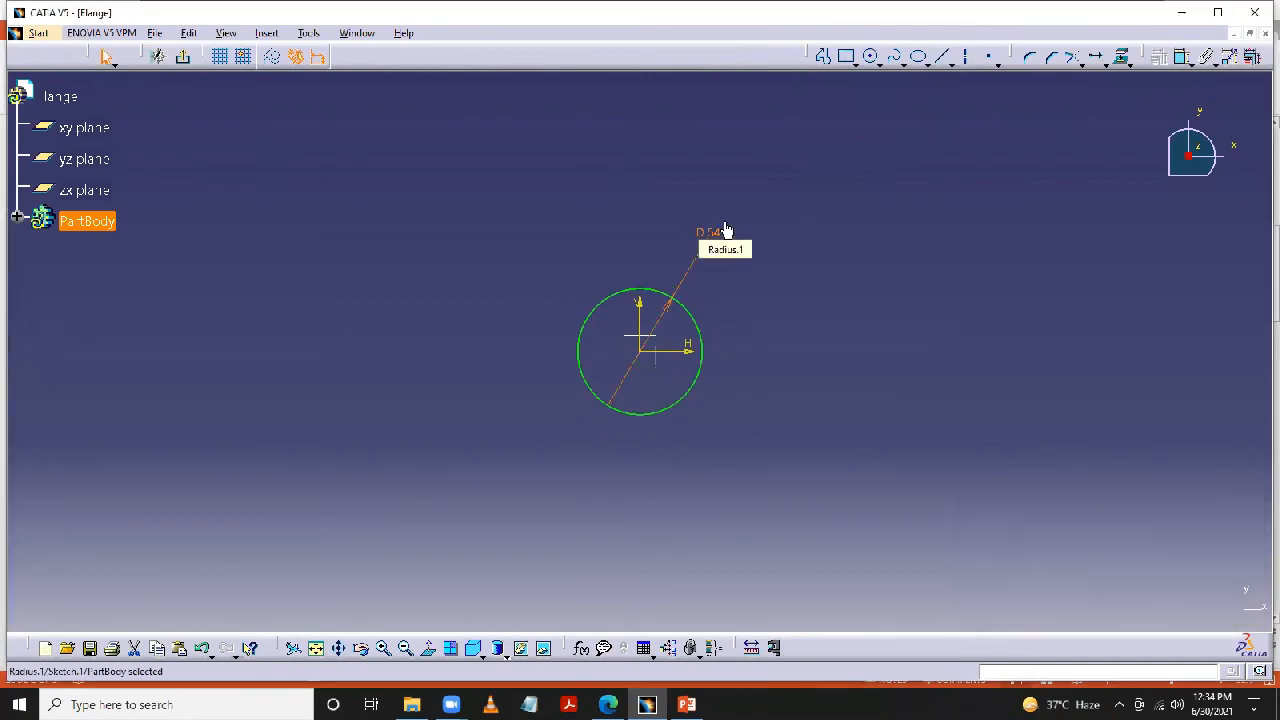
click(825, 250)
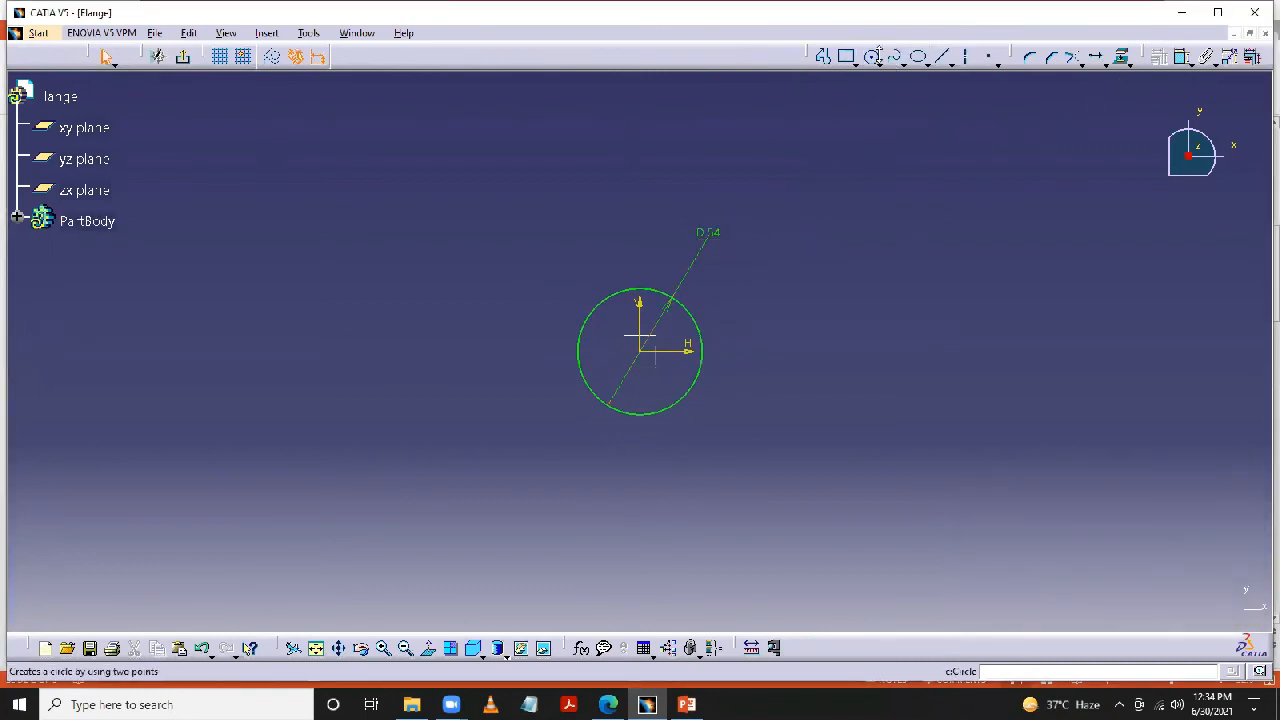
- Draw a second circle centred on the negative horizontal axis beside the 54 mm circle and set its diameter to 30 mm
click(872, 56)
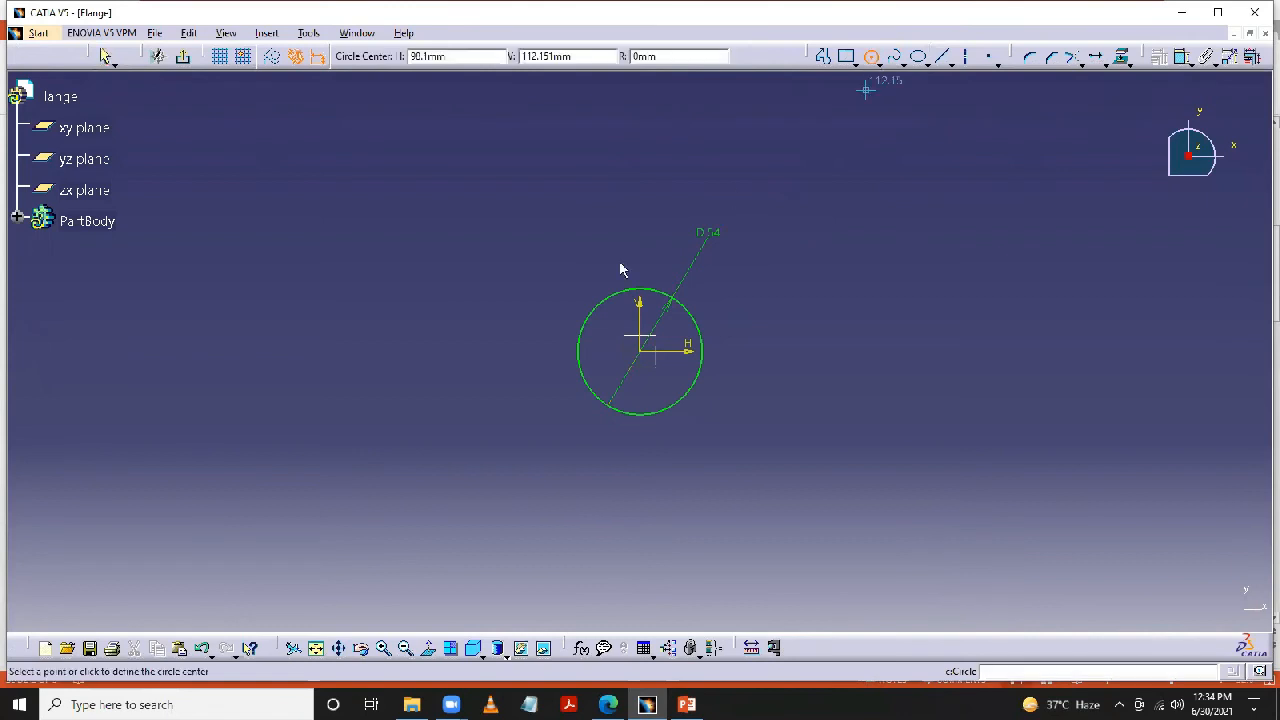
click(550, 350)
click(588, 350)
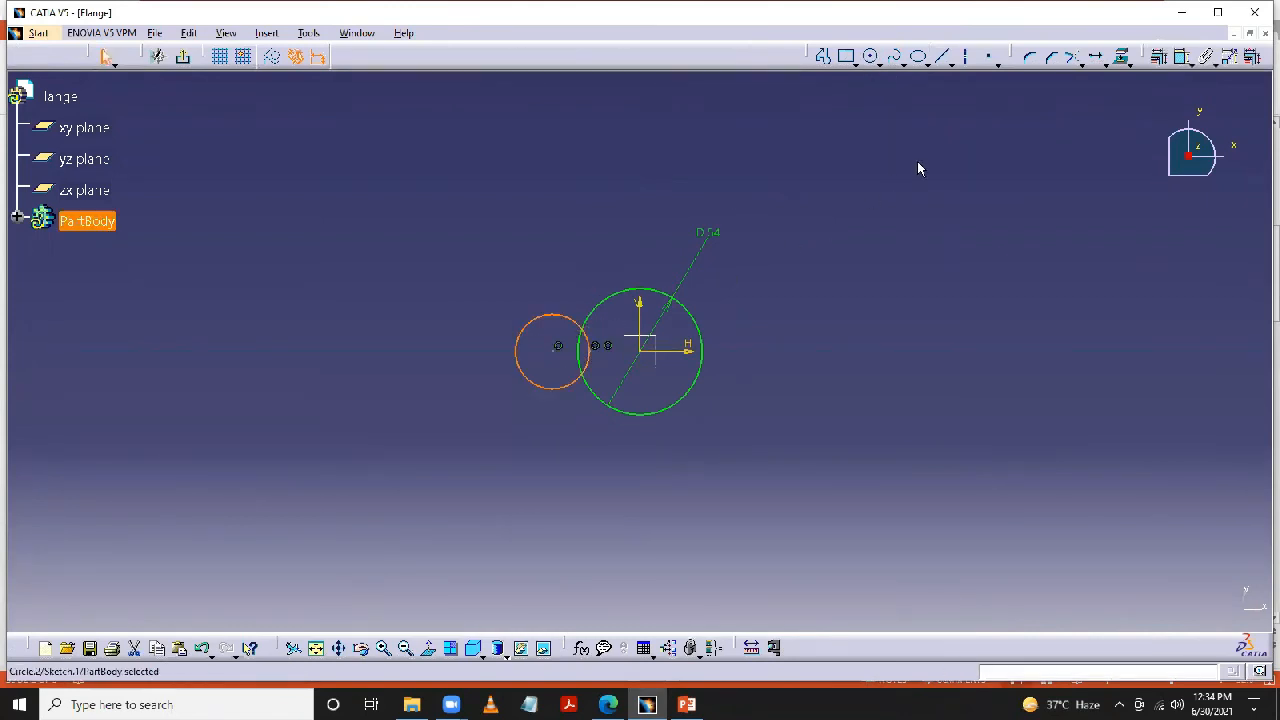
click(1182, 58)
click(473, 303)
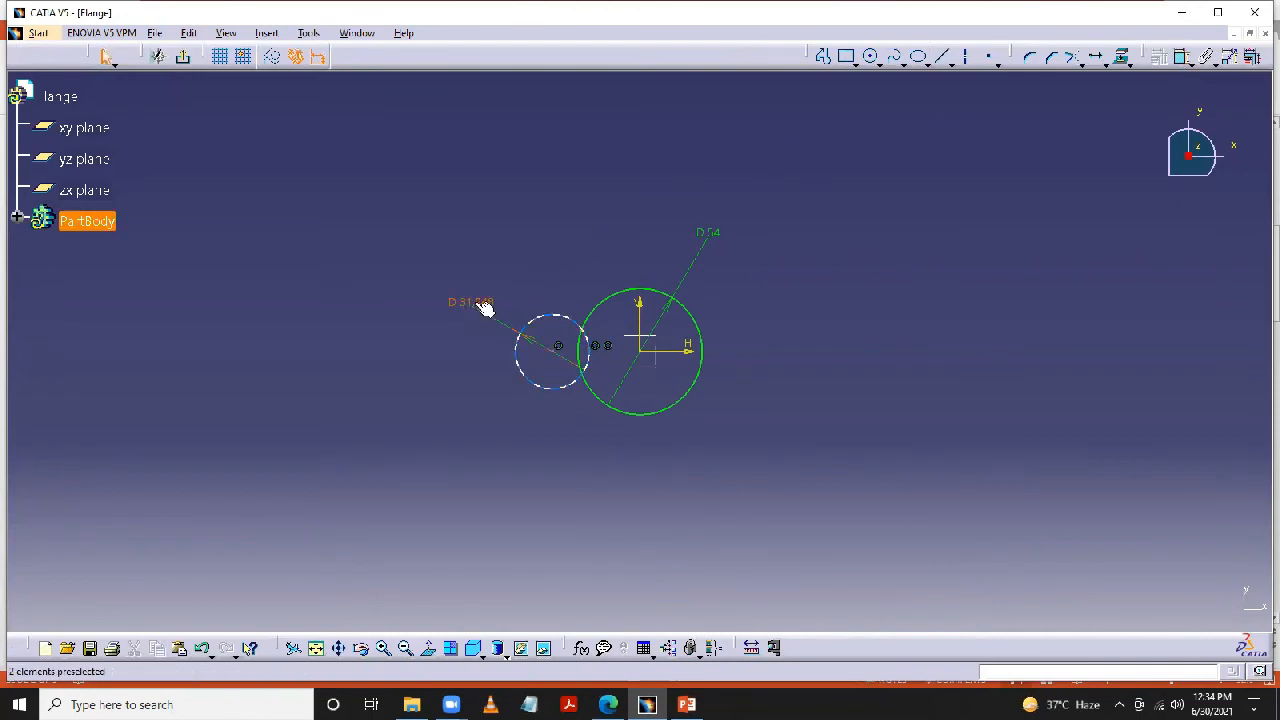
double_click(484, 308)
text(3)
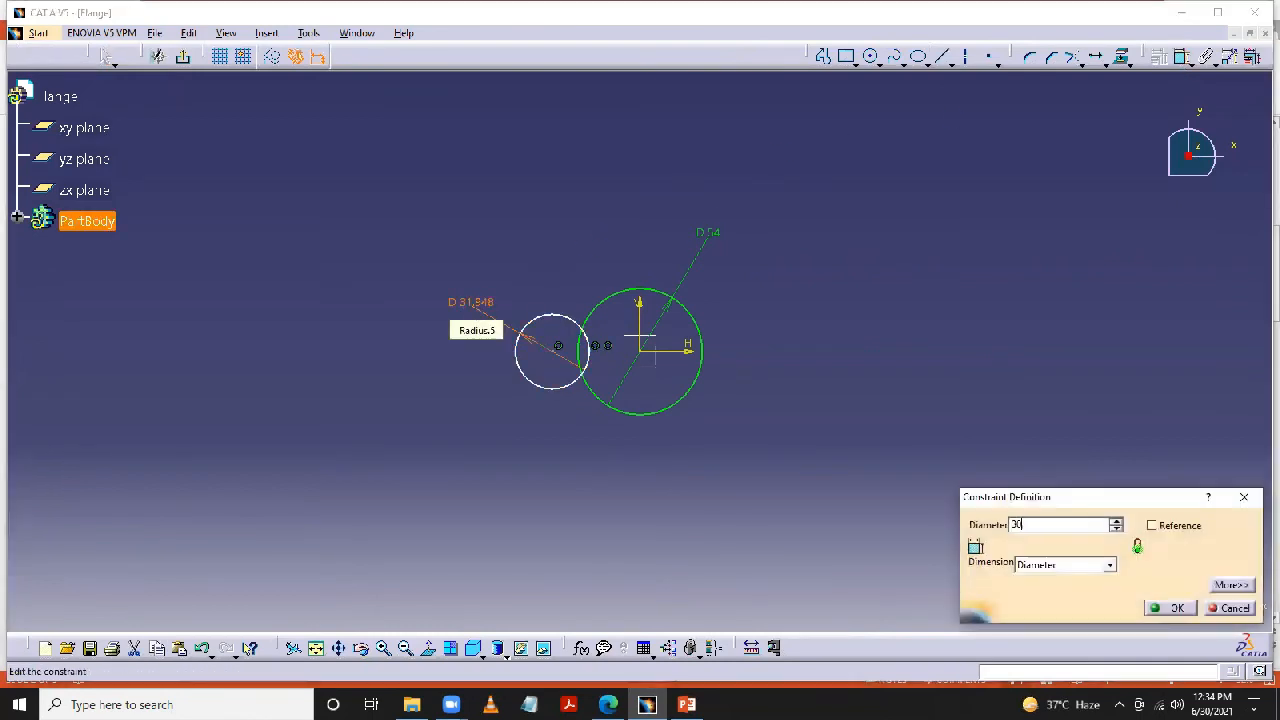
text(0)
key(Return)
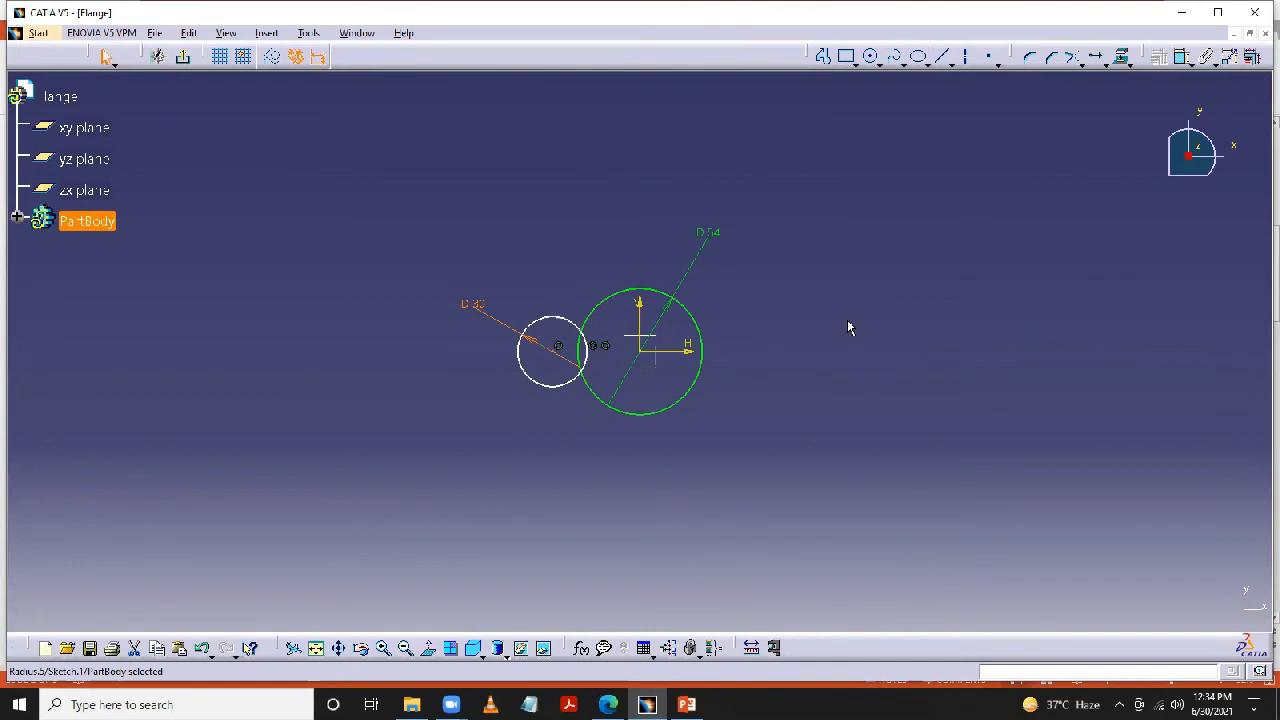
- Dimension the 30 mm circle's centre from the vertical axis and set the distance to 45 mm
click(1182, 58)
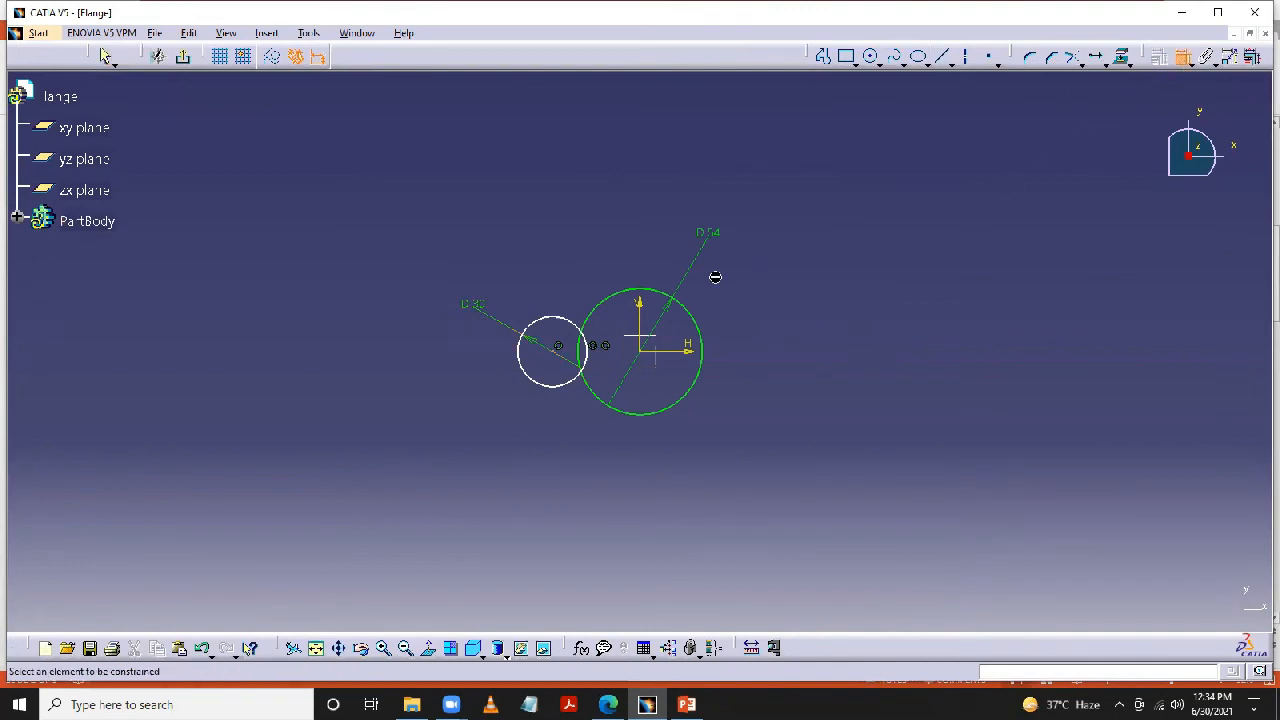
click(556, 351)
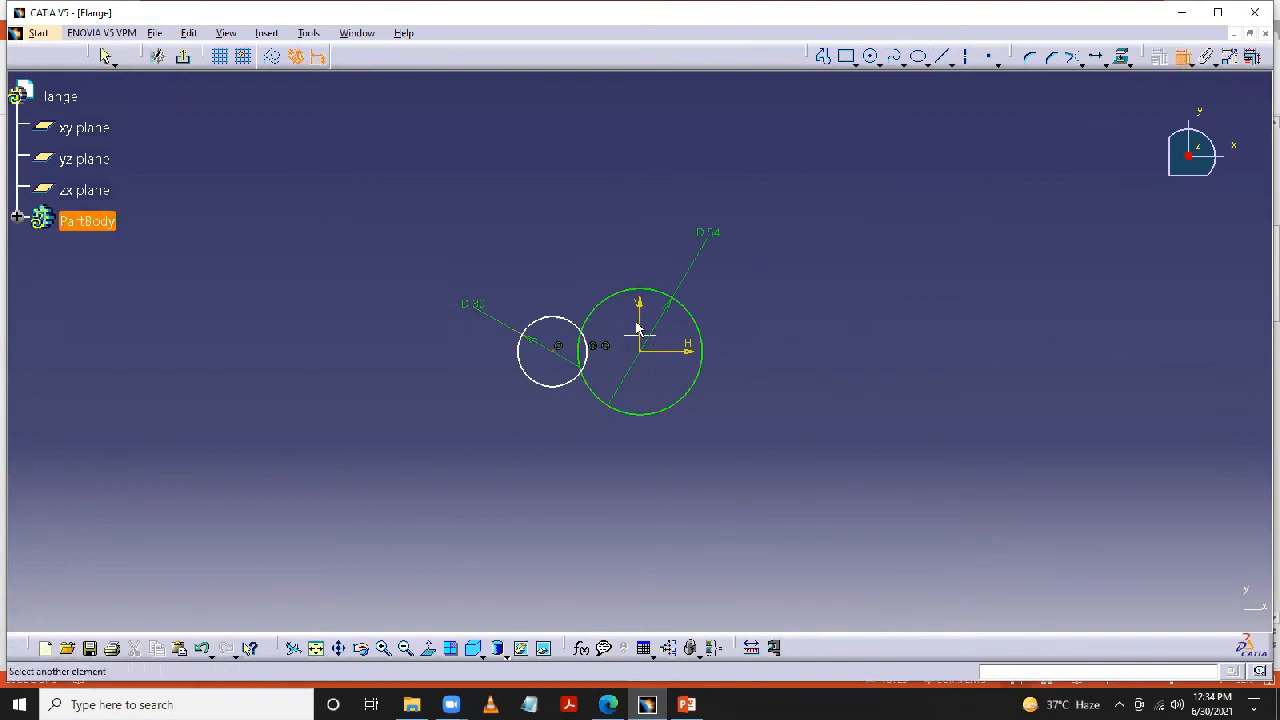
click(640, 346)
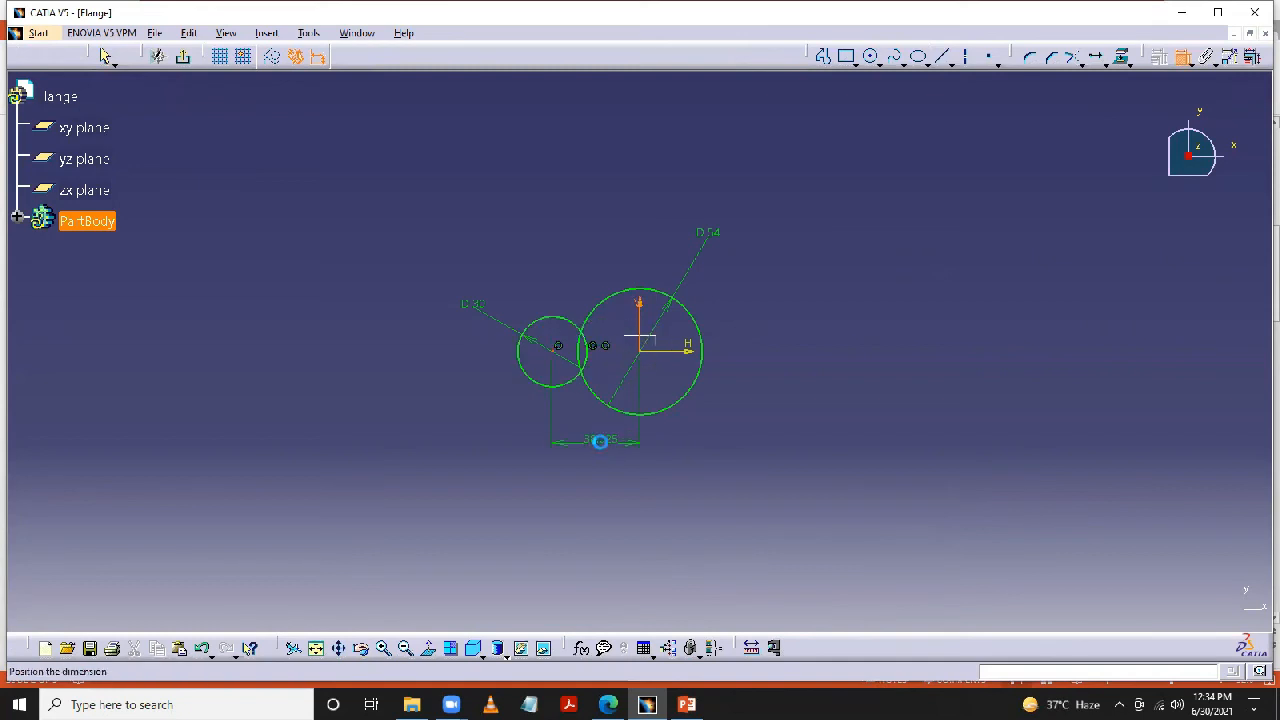
click(603, 447)
double_click(603, 447)
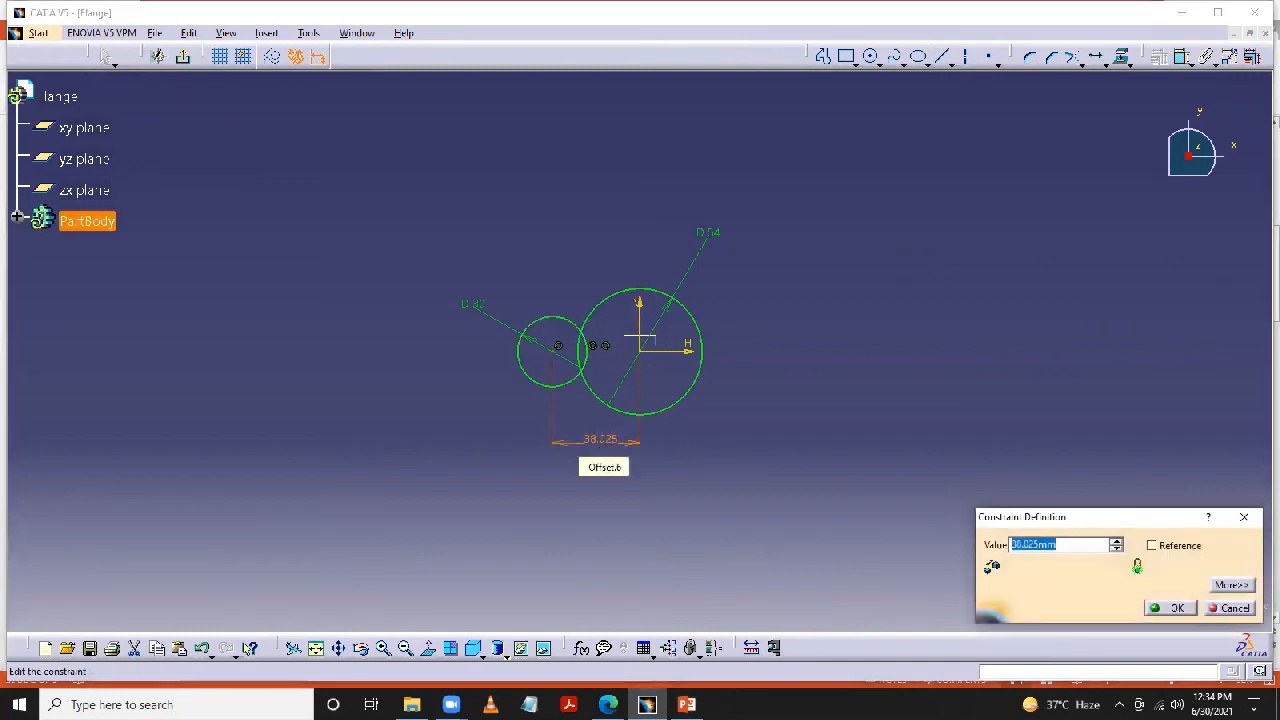
text(45)
key(Return)
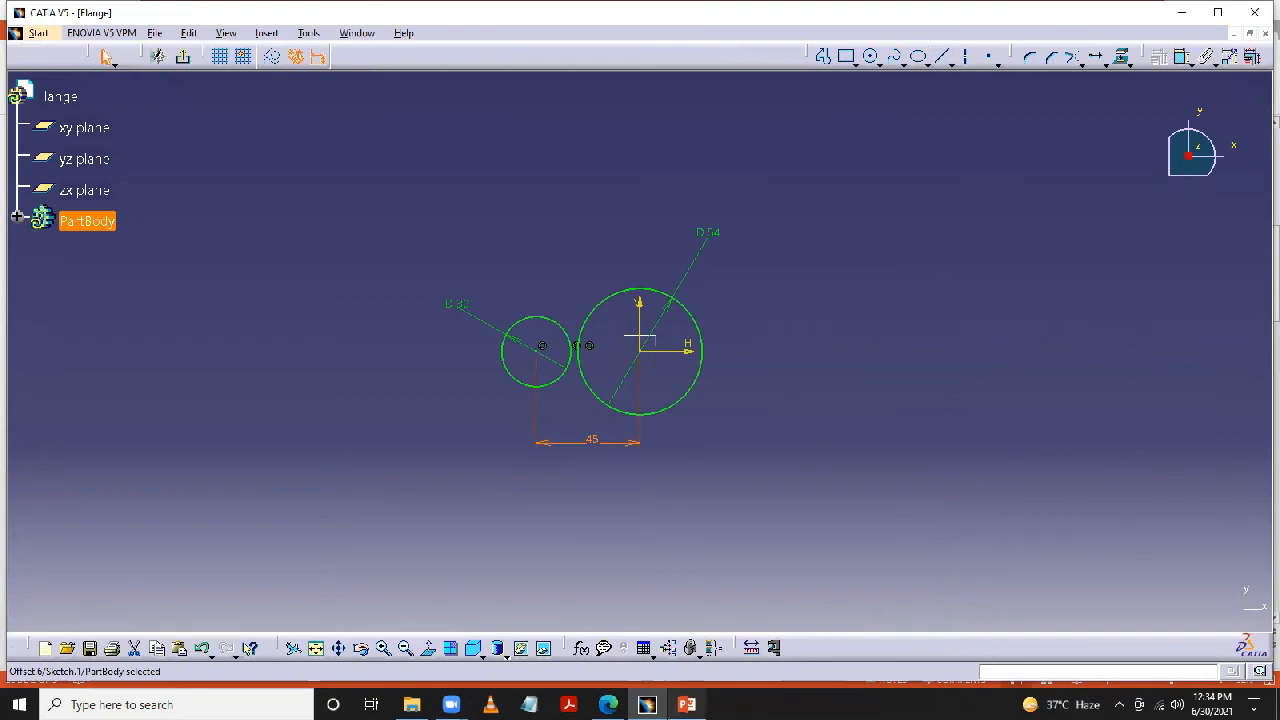
- Check the Drawing 2 slide in PowerPoint, and back in CATIA draw a concentric circle about 12 mm in diameter inside the 30 mm circle
mouse_move(686, 704)
click(674, 628)
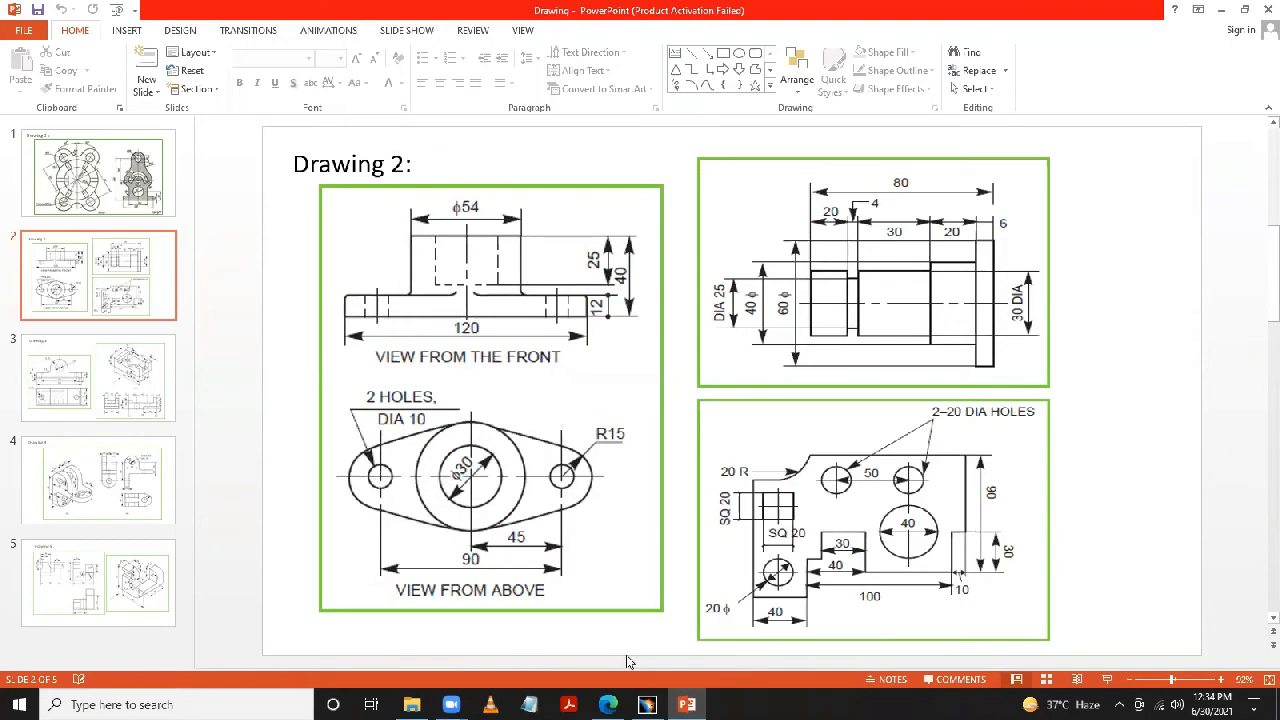
key(alt+Tab)
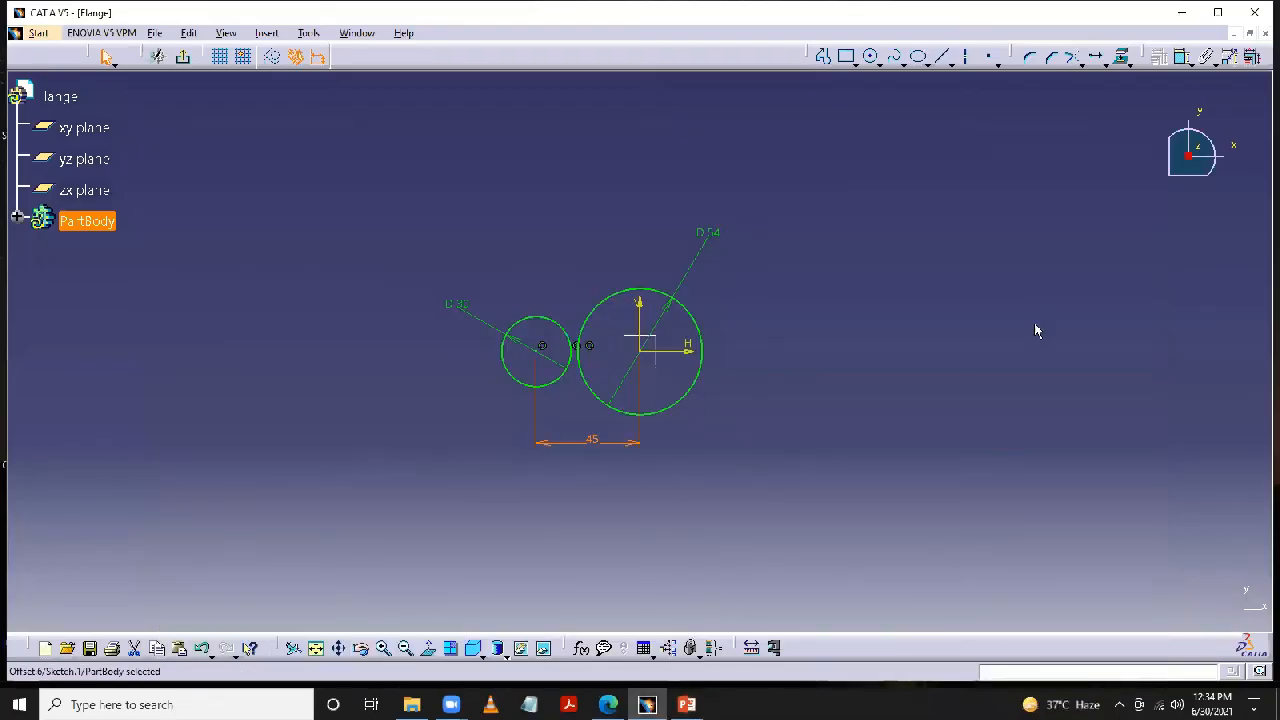
middle_drag(840, 309, 934, 234)
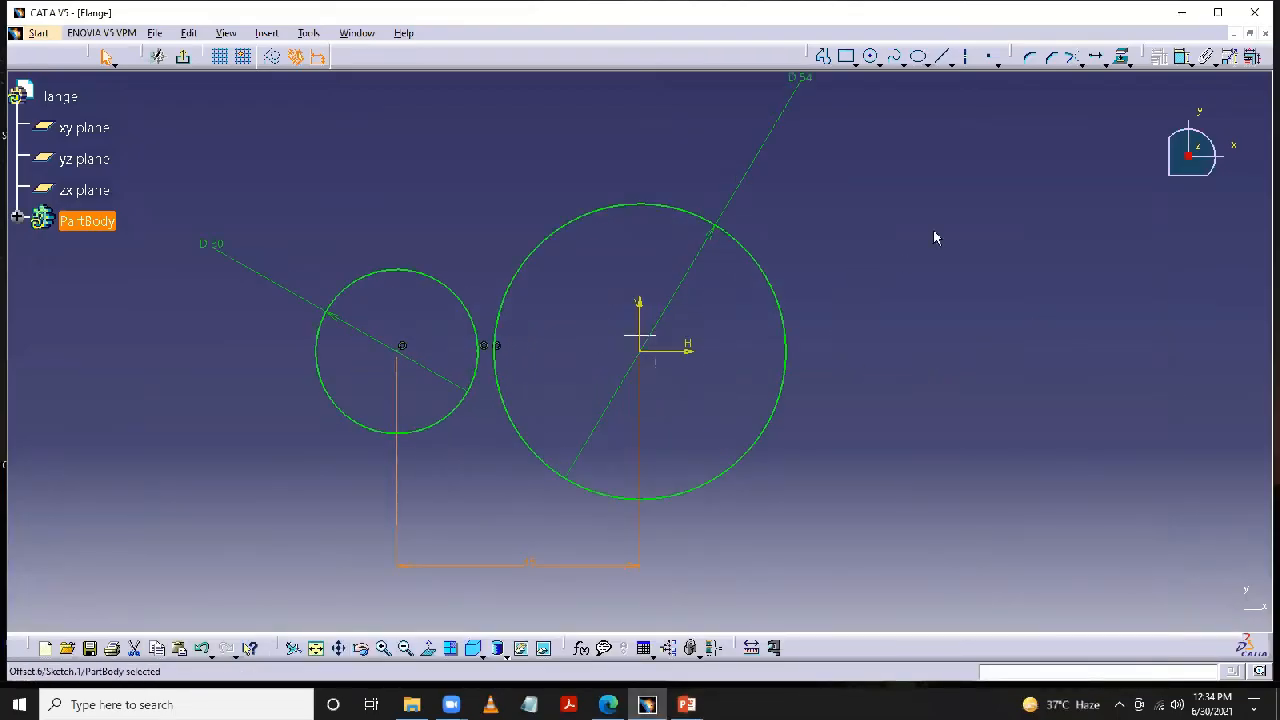
click(871, 56)
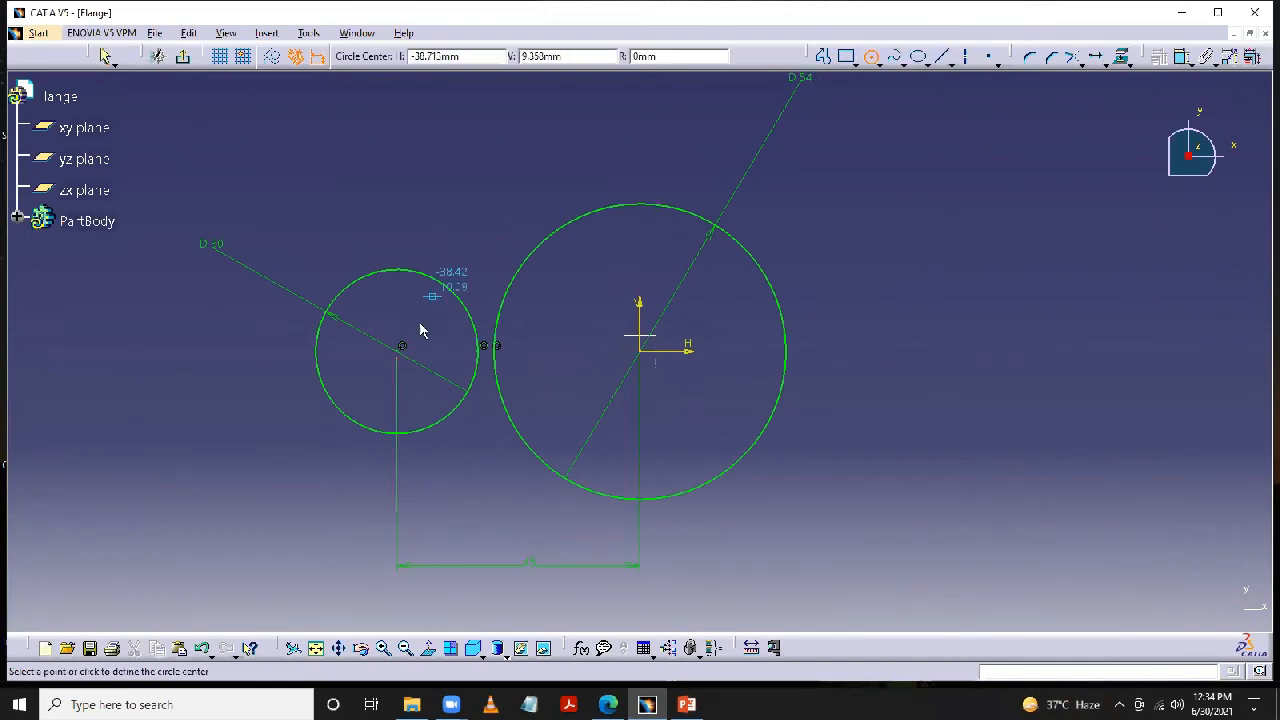
click(402, 347)
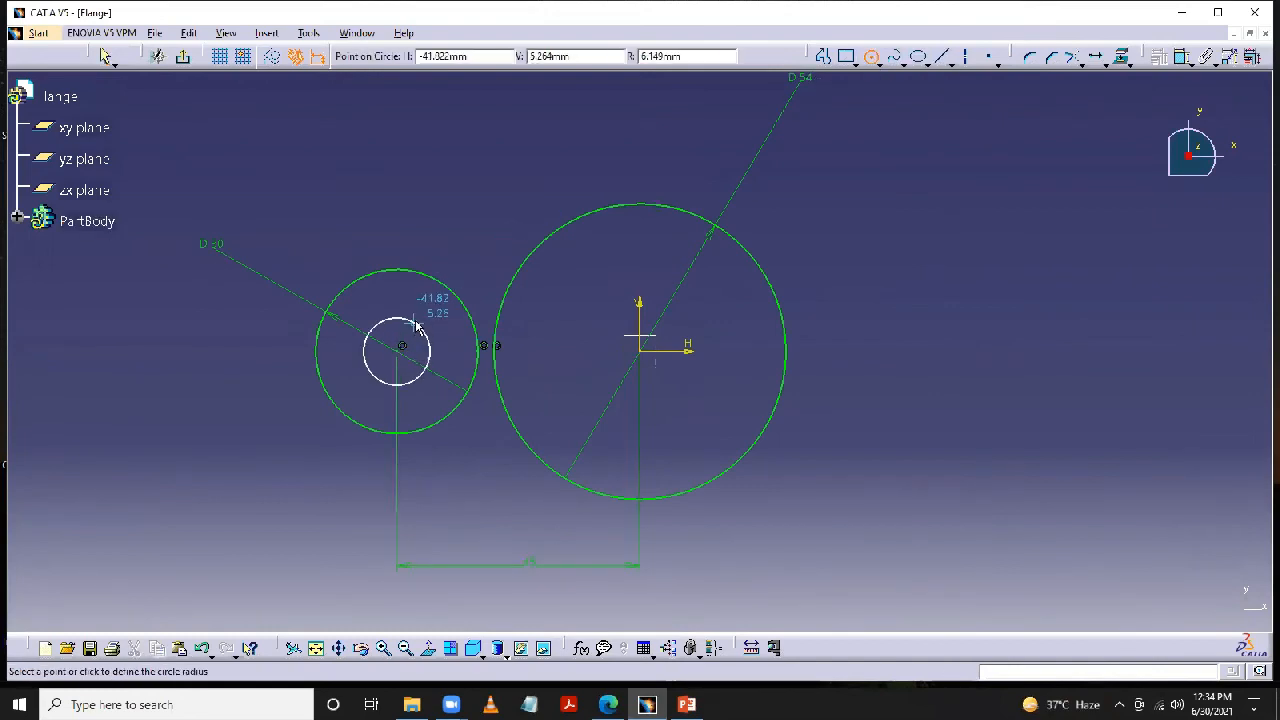
click(414, 320)
- Dimension the small concentric hole circle and set its diameter to 10 mm
click(1182, 57)
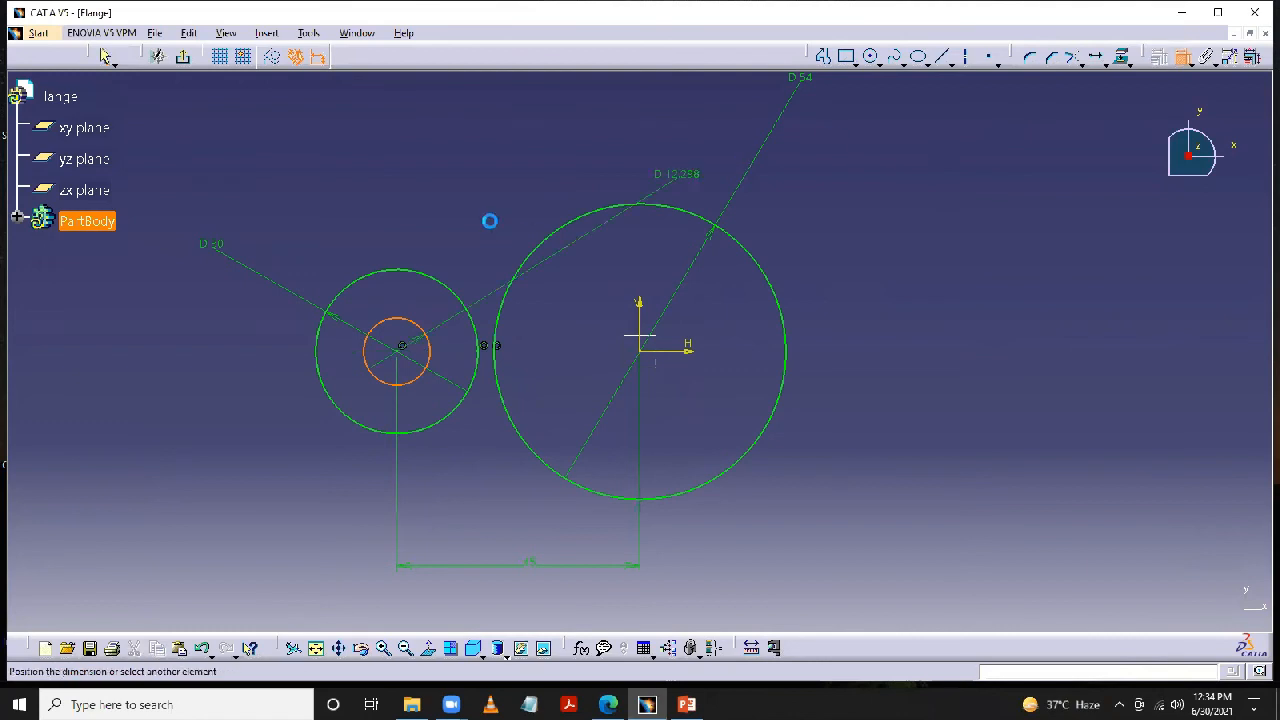
click(305, 243)
double_click(320, 241)
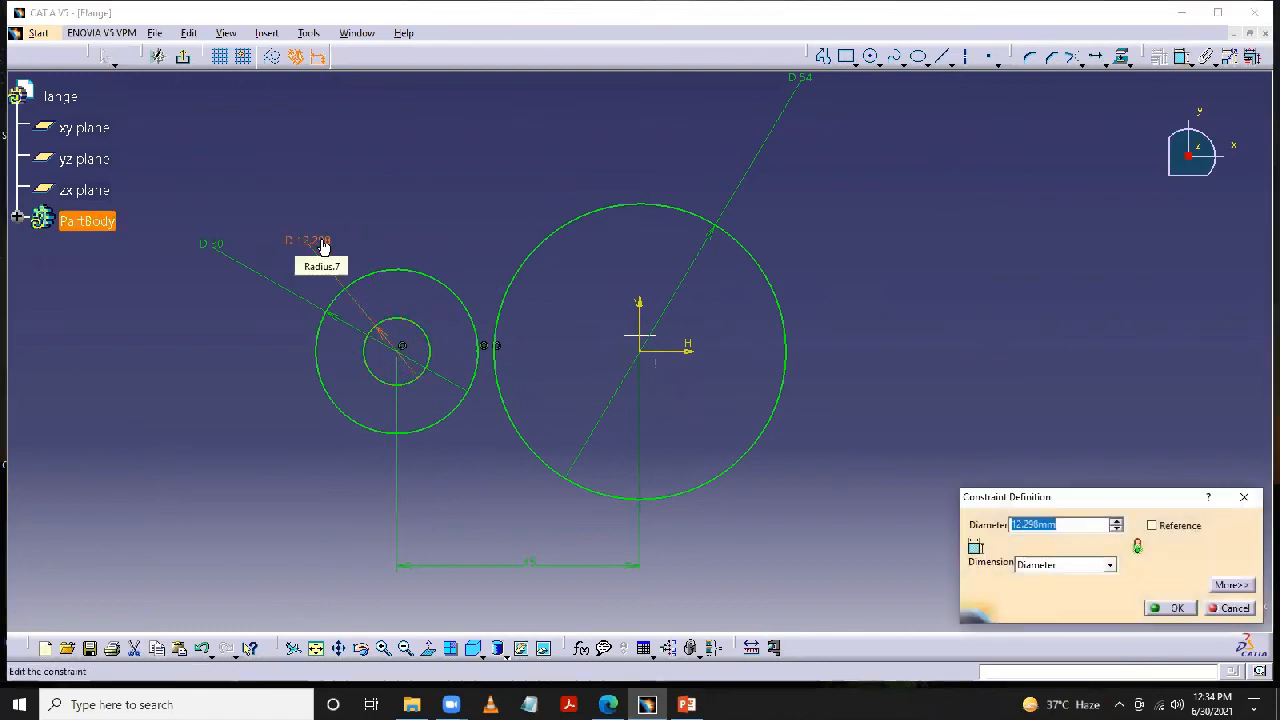
text(10)
key(Return)
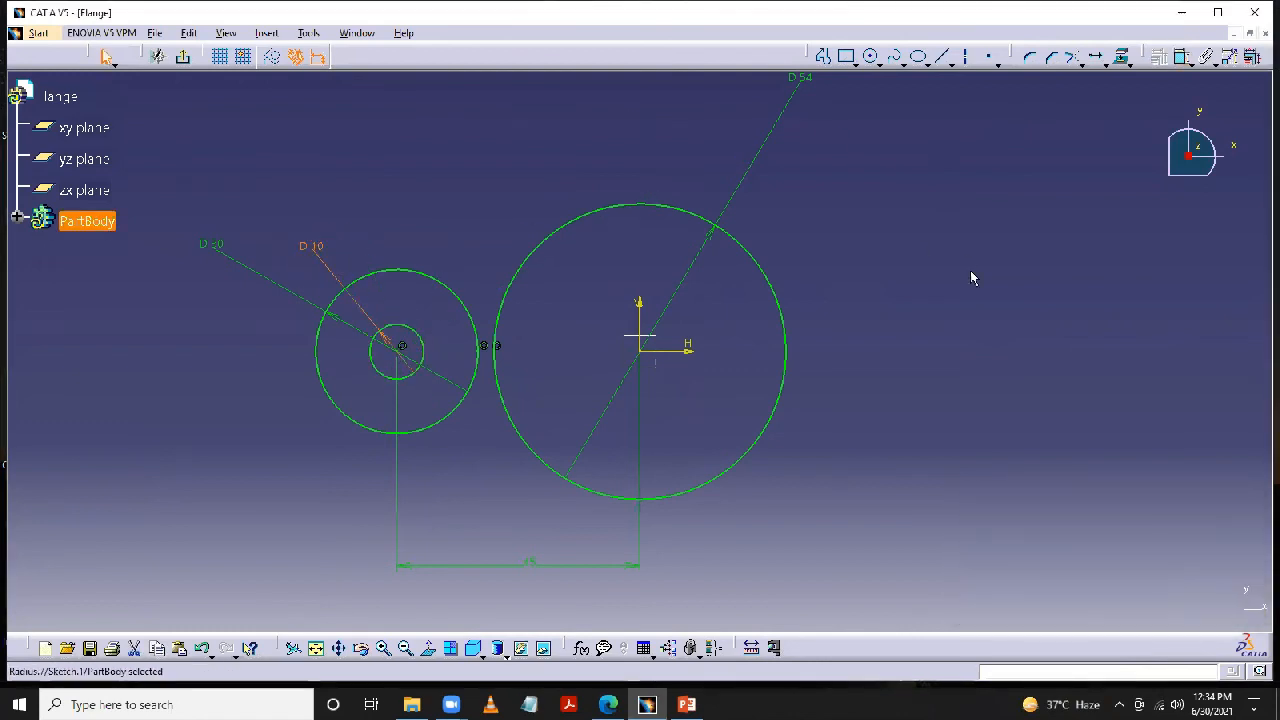
click(1002, 326)
- Connect the upper sides of the 30 mm and 54 mm circles with a bi-tangent line
middle_drag(985, 287, 1001, 307)
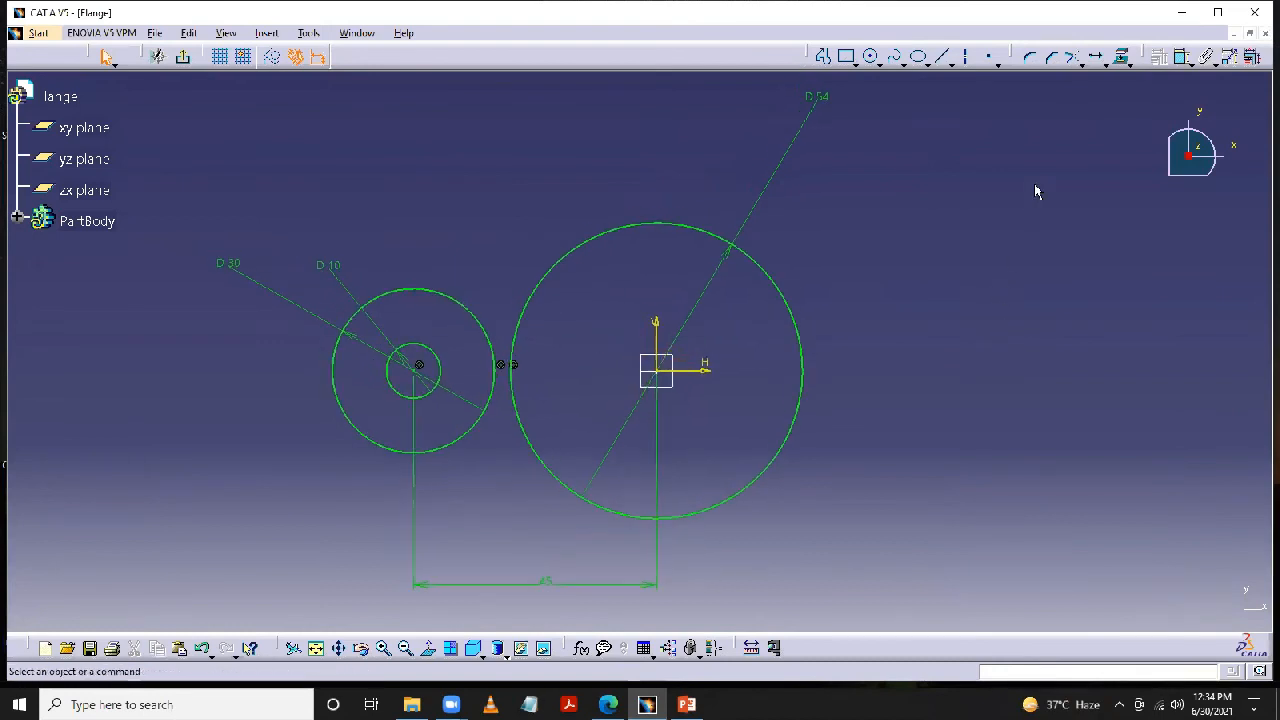
click(949, 63)
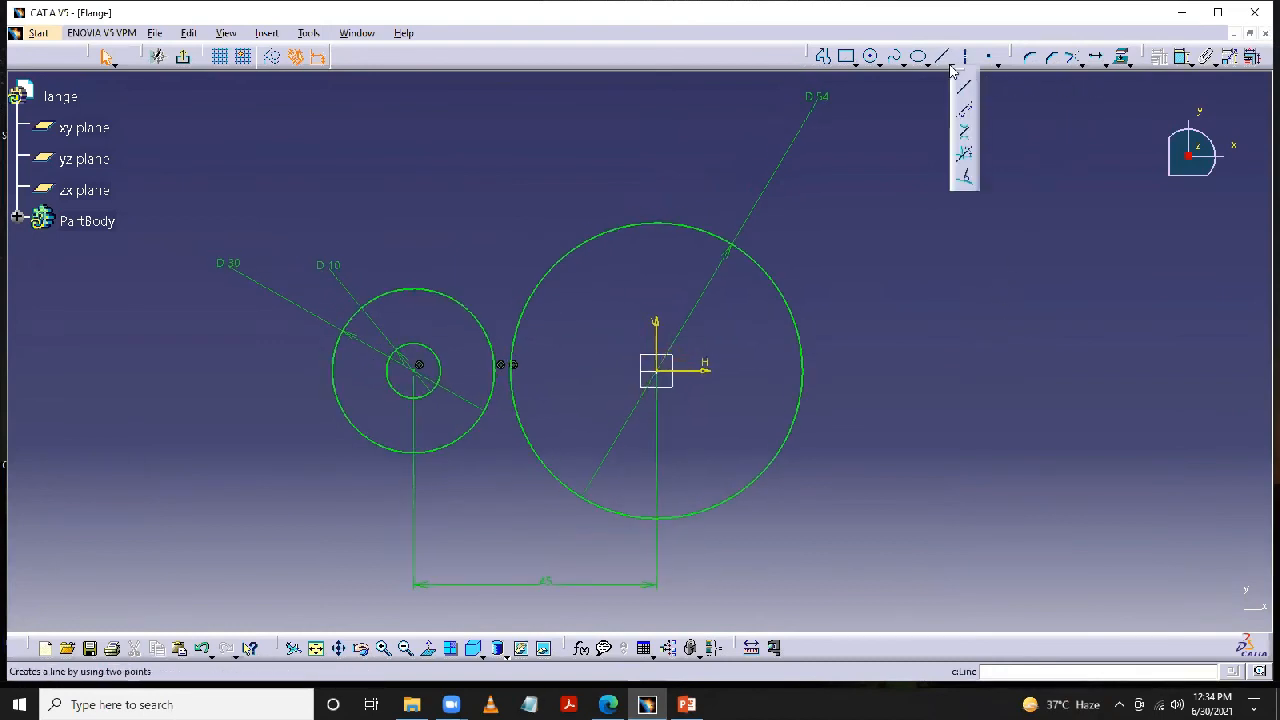
click(965, 137)
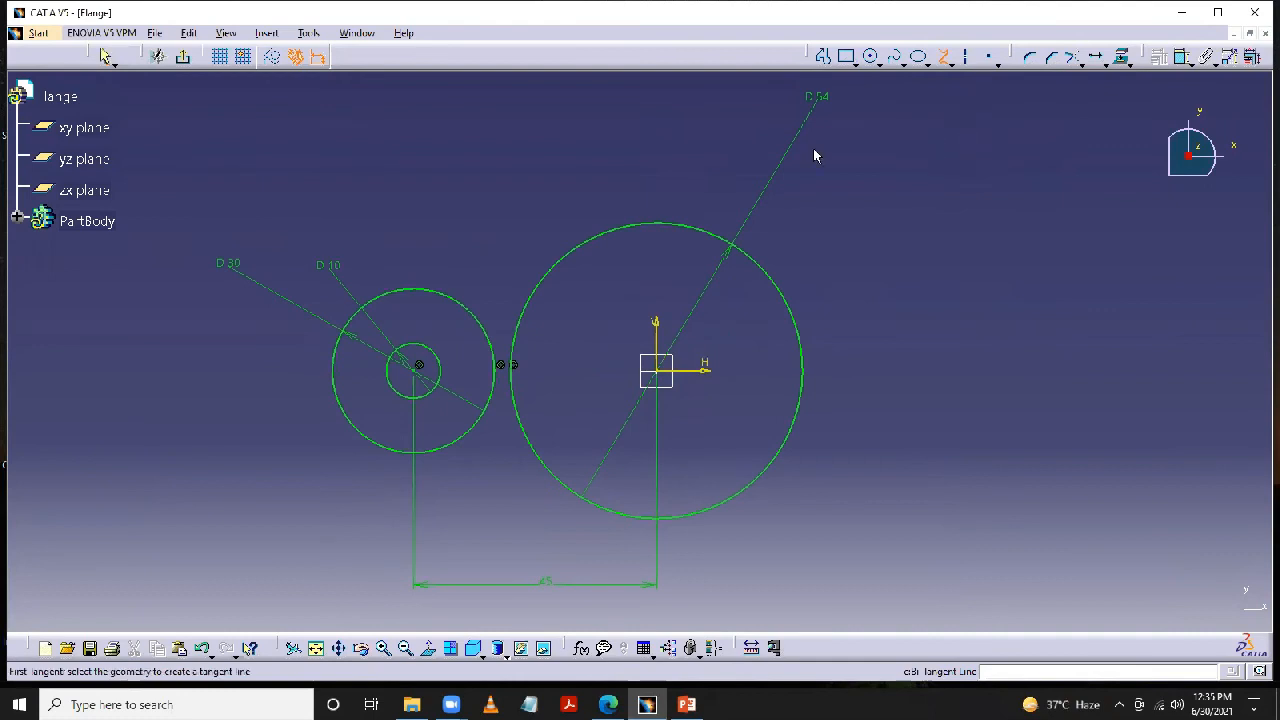
click(390, 300)
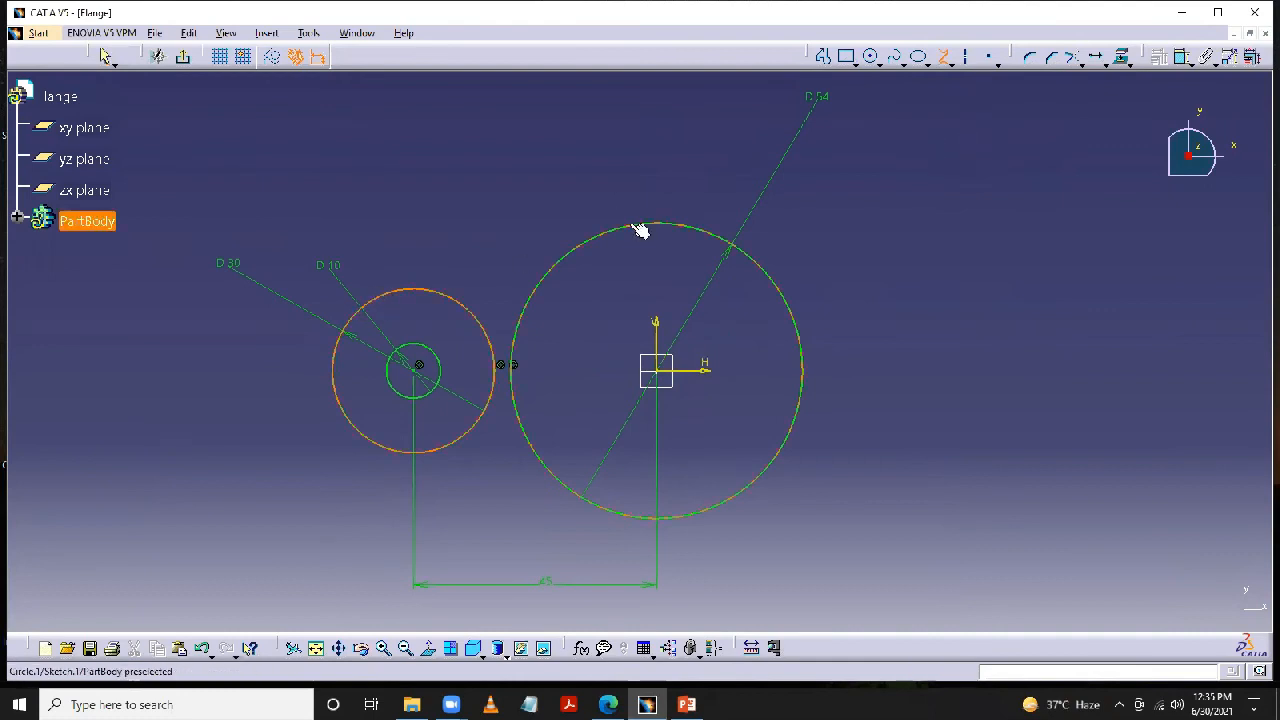
click(643, 229)
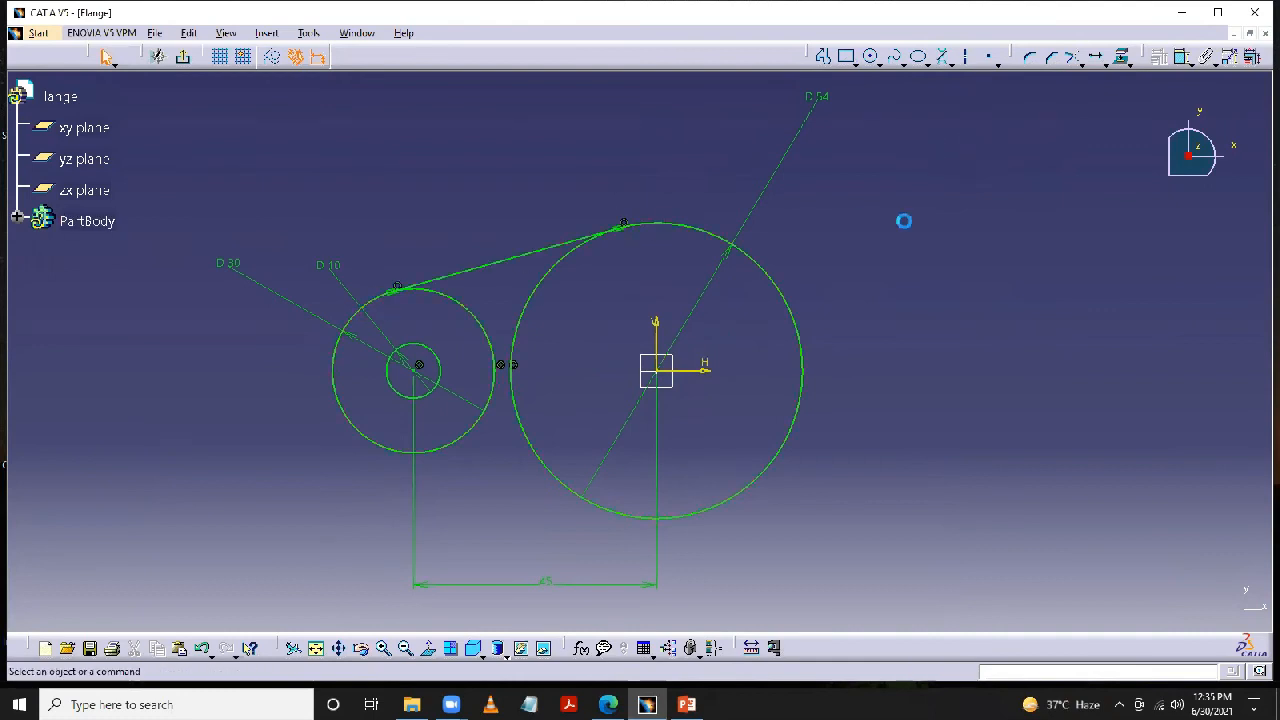
- Add a second bi-tangent line joining the lower sides of the 30 mm and 54 mm circles
click(942, 57)
click(392, 451)
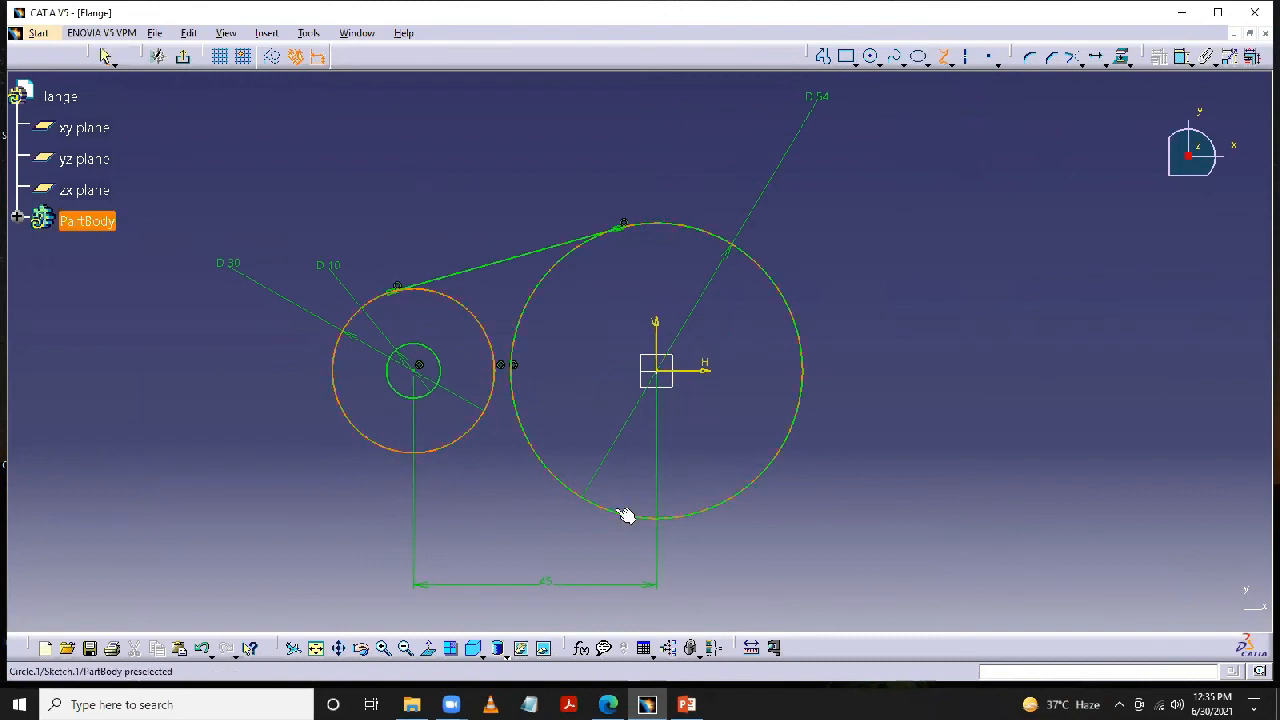
click(702, 505)
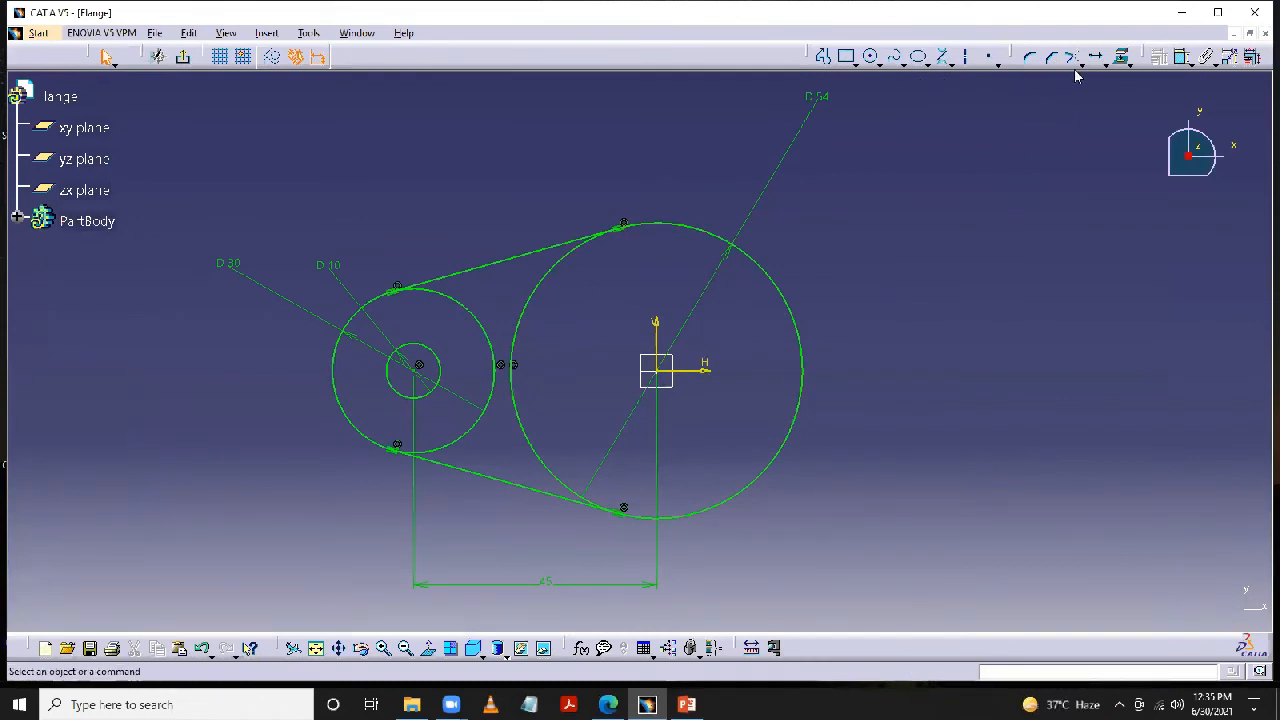
- Quick-trim the inner arc of the 30 mm circle between the two tangent lines
click(1104, 64)
click(1099, 140)
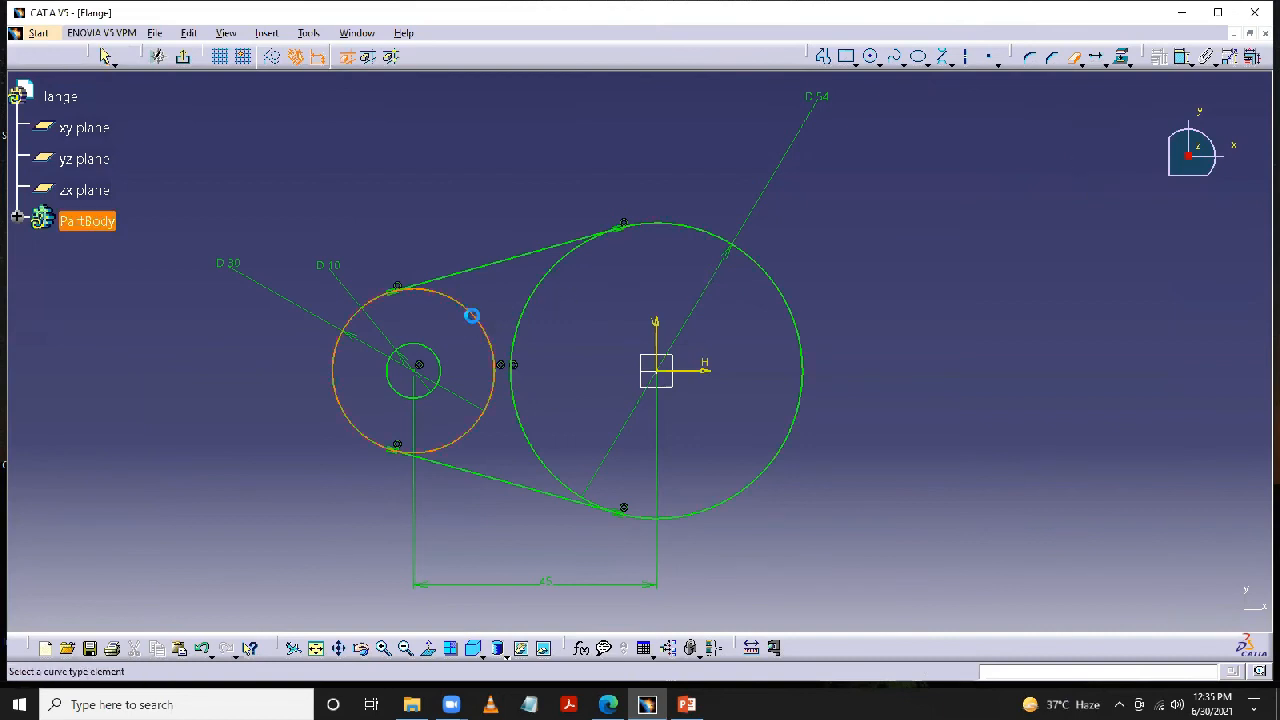
click(471, 316)
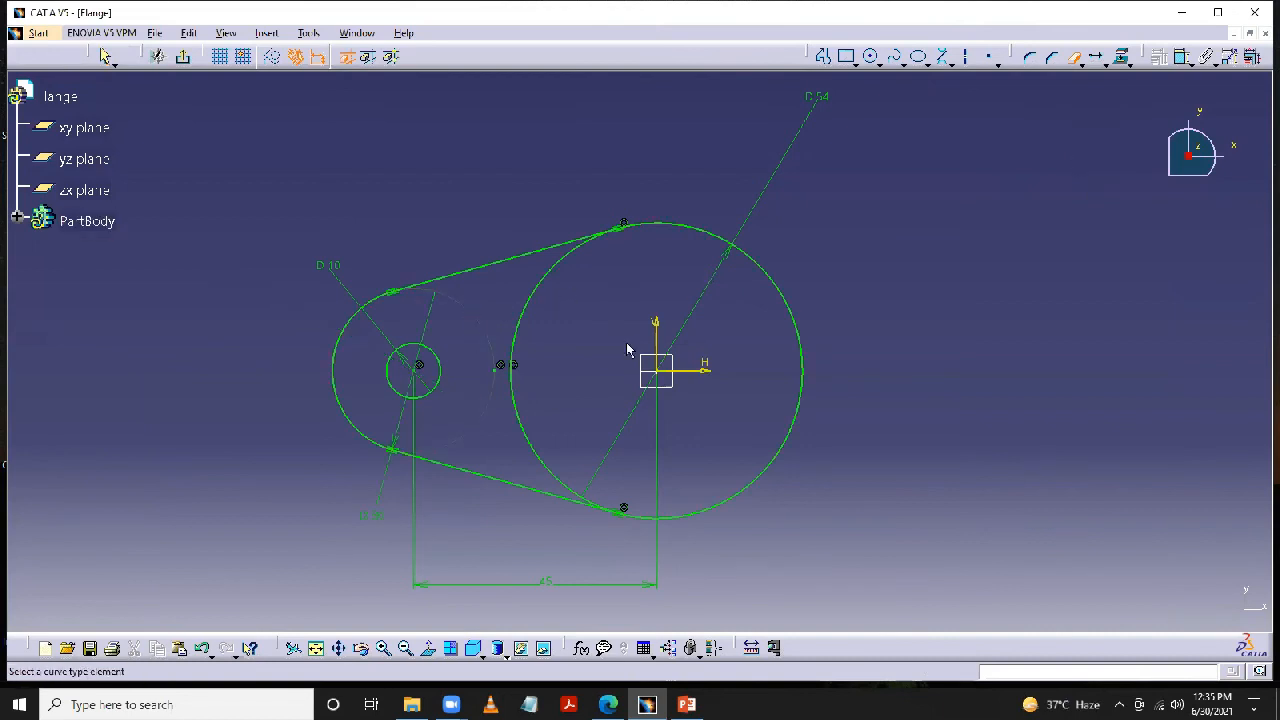
- Quick-trim the 54 mm circle's inner arc, and mirror both tangent lines and the small end arc about the vertical axis
click(548, 290)
click(1073, 57)
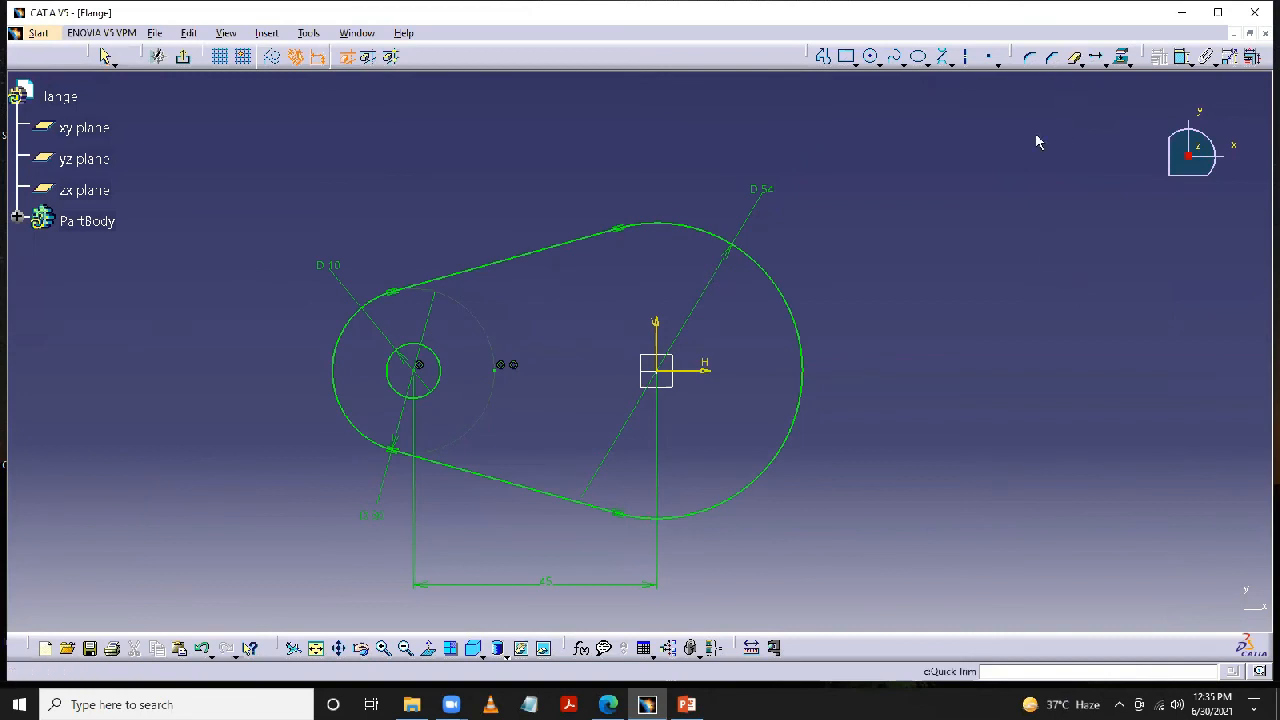
click(485, 273)
ctrl+click(357, 306)
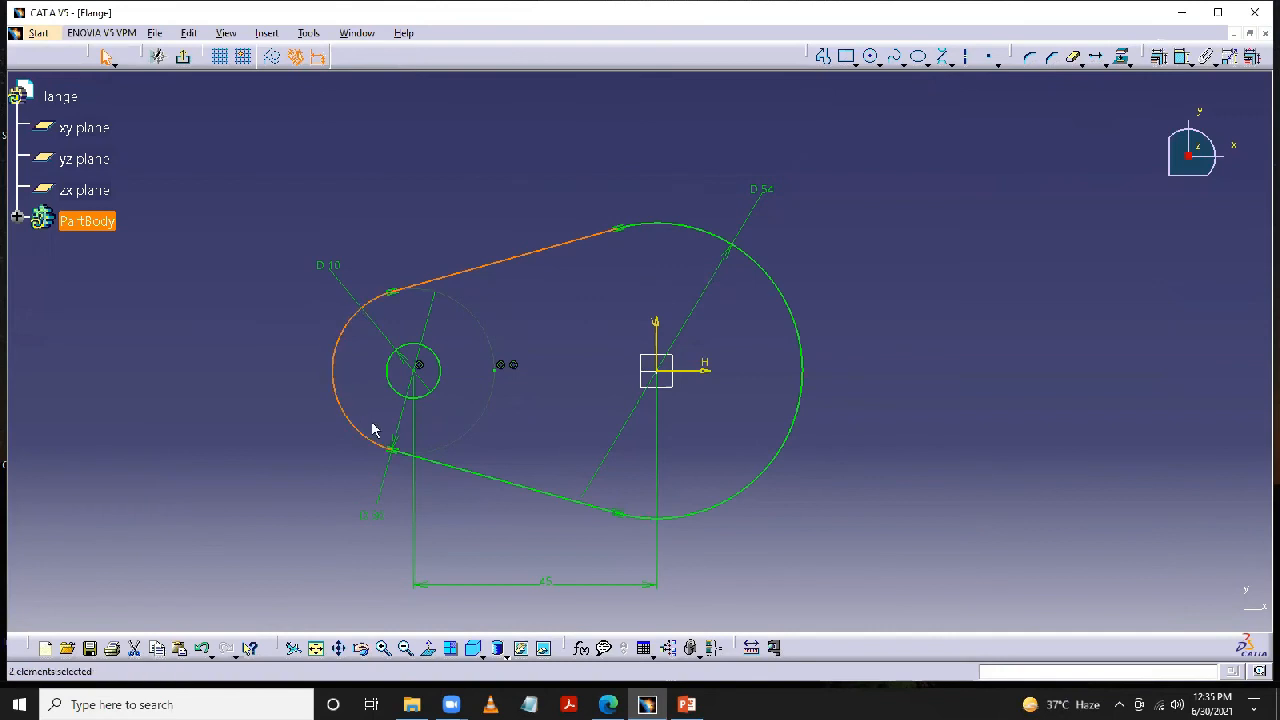
ctrl+click(440, 467)
click(1125, 62)
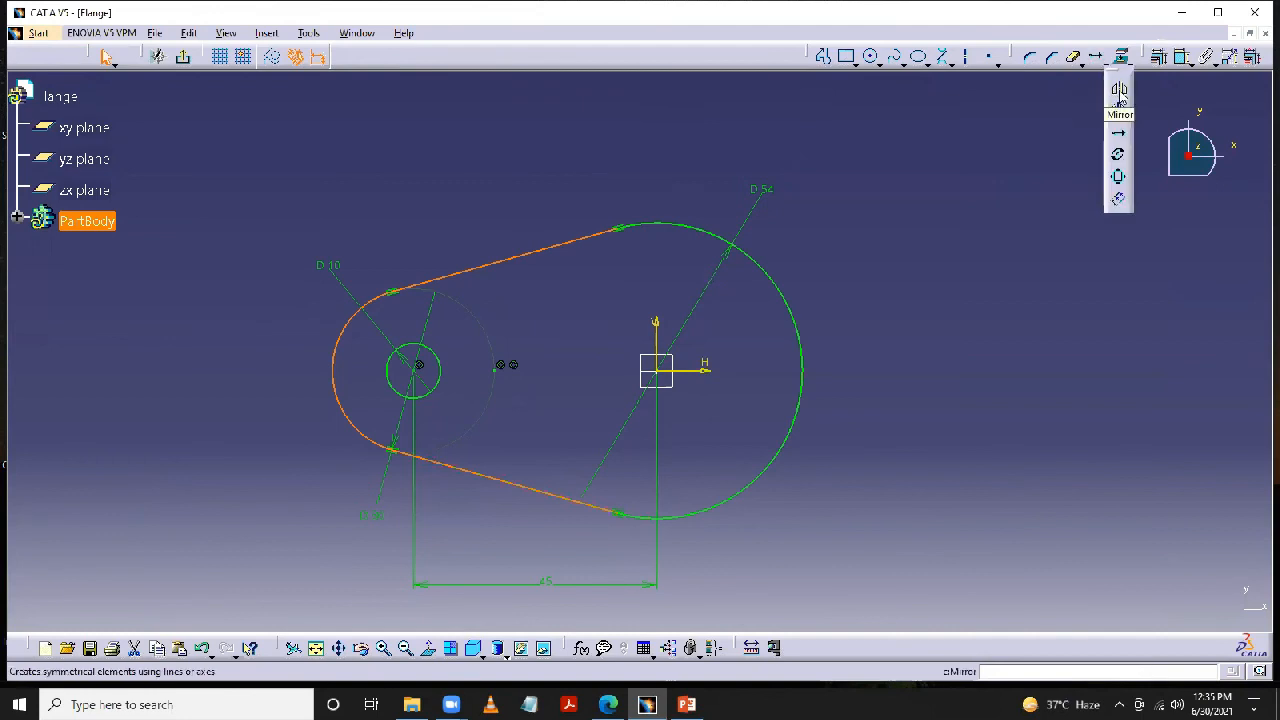
click(1120, 92)
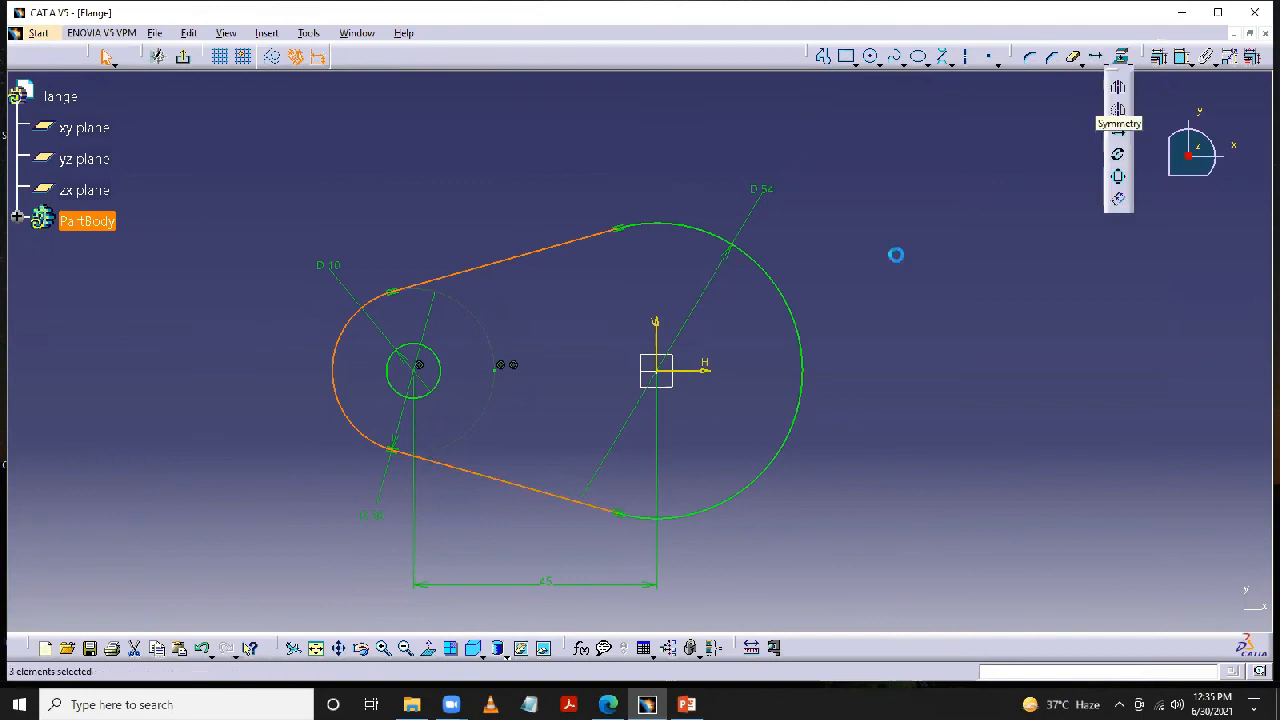
click(657, 330)
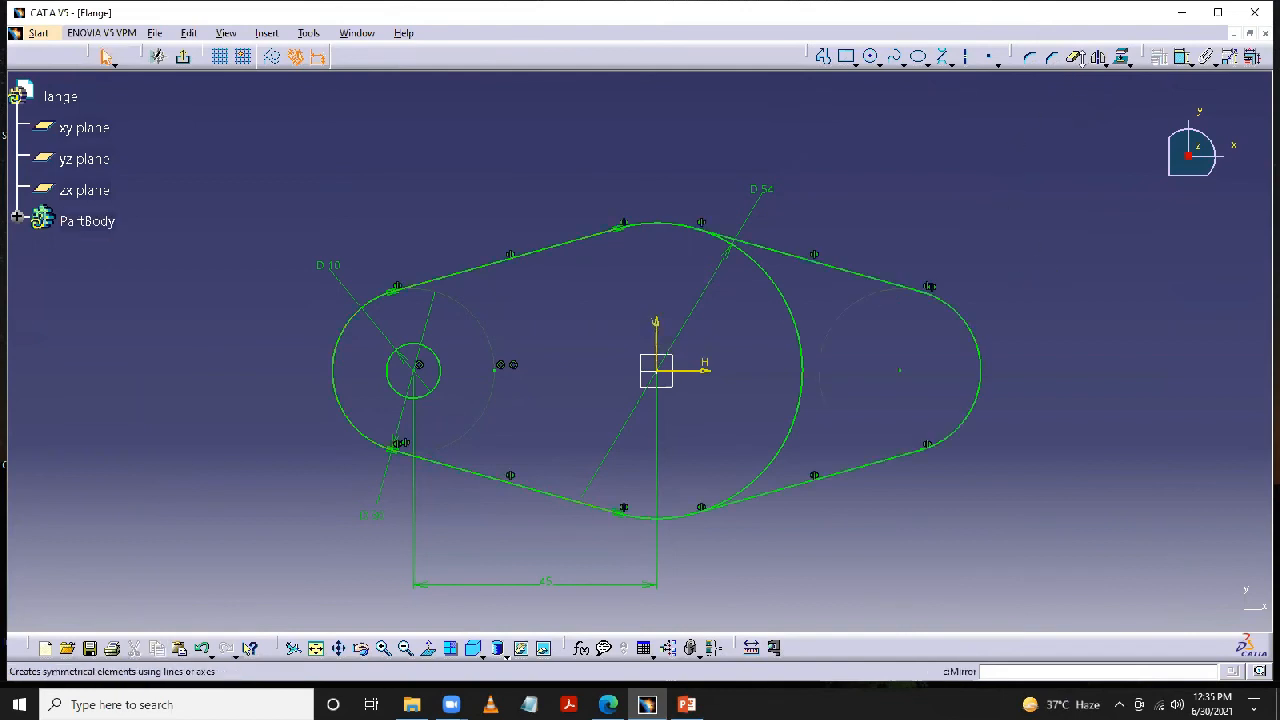
- Quick-trim the 54 mm circle's arc between the mirrored tangents and mirror the 10 mm hole circle about the vertical axis
click(1073, 56)
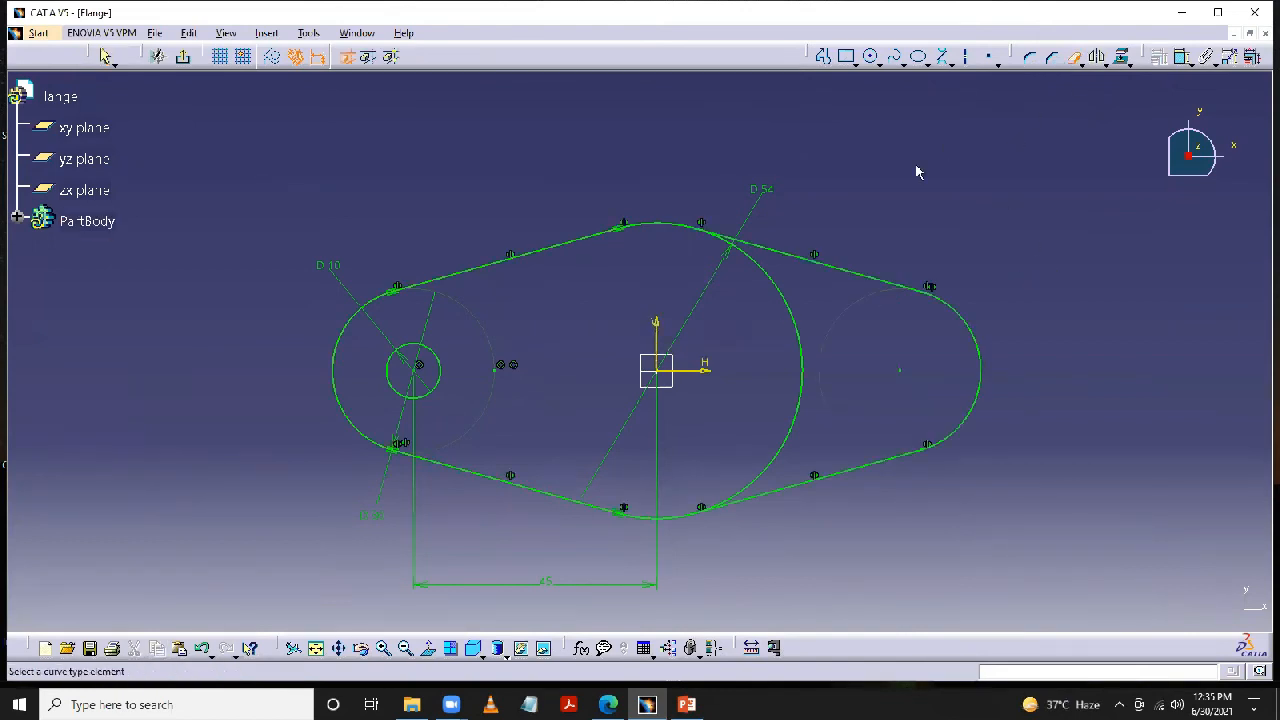
click(800, 320)
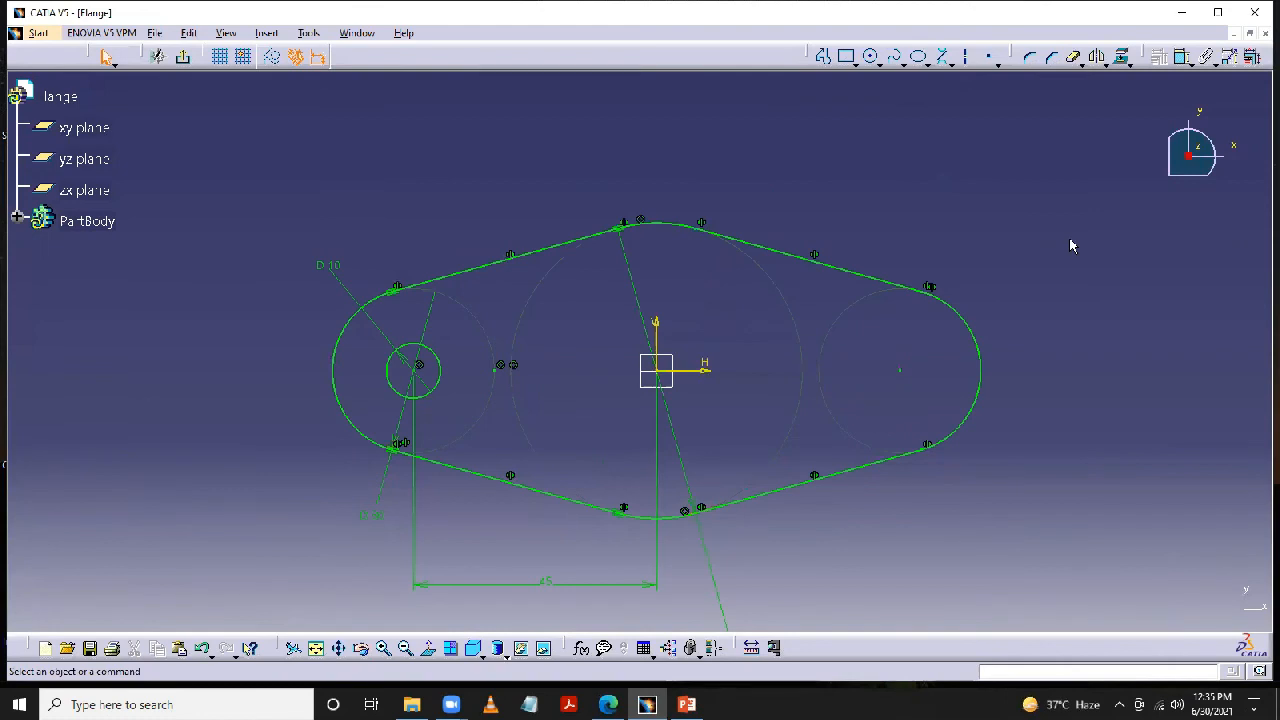
click(444, 374)
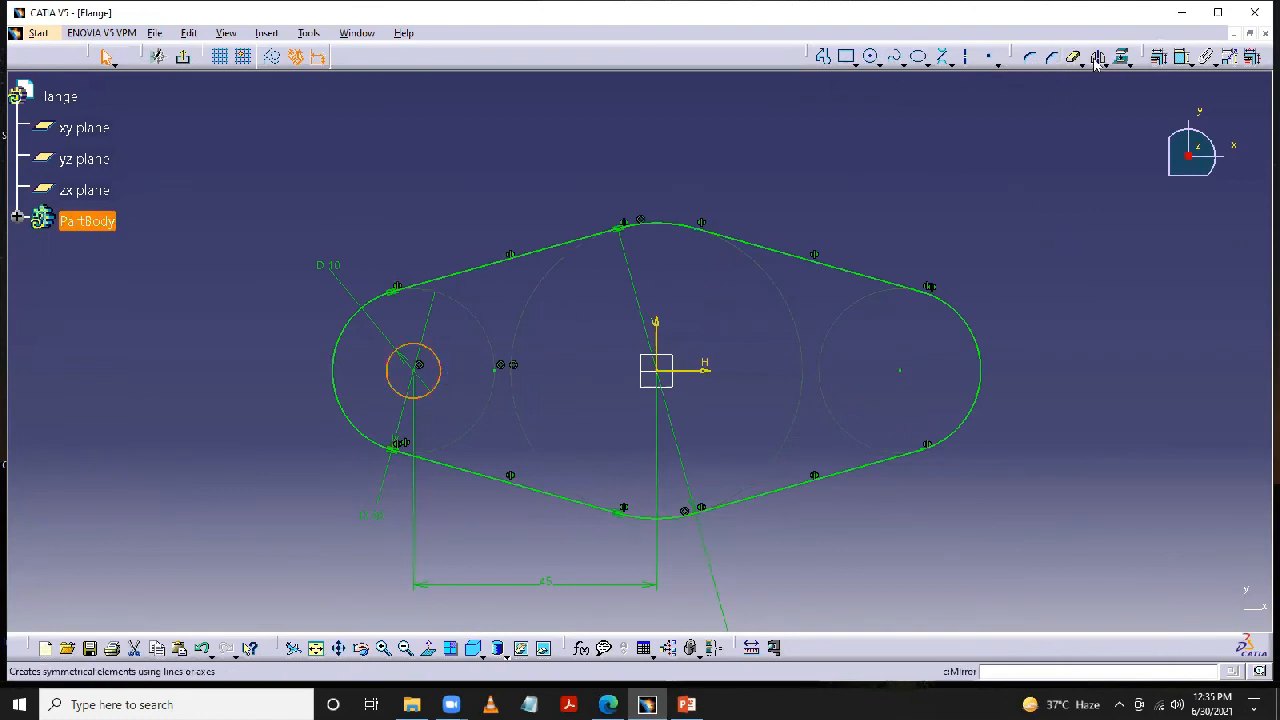
click(657, 336)
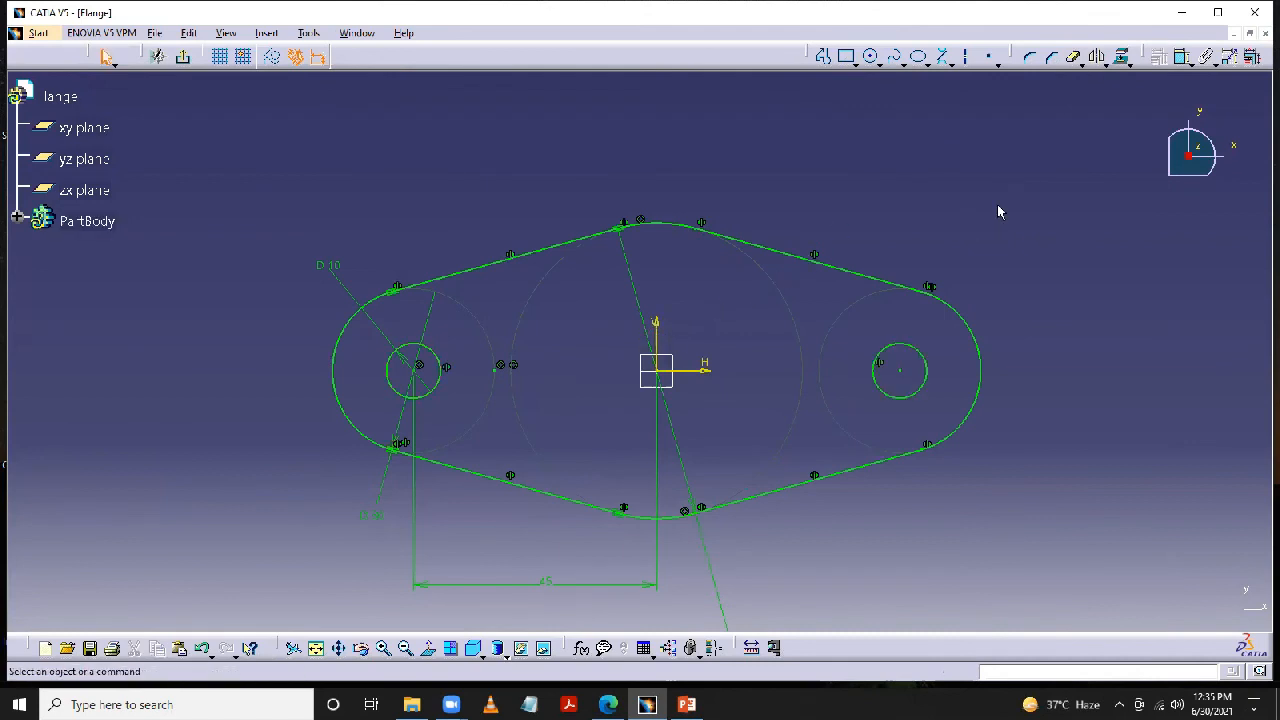
- Exit the base sketch and extrude it as a pad with a length of 12 mm
click(183, 56)
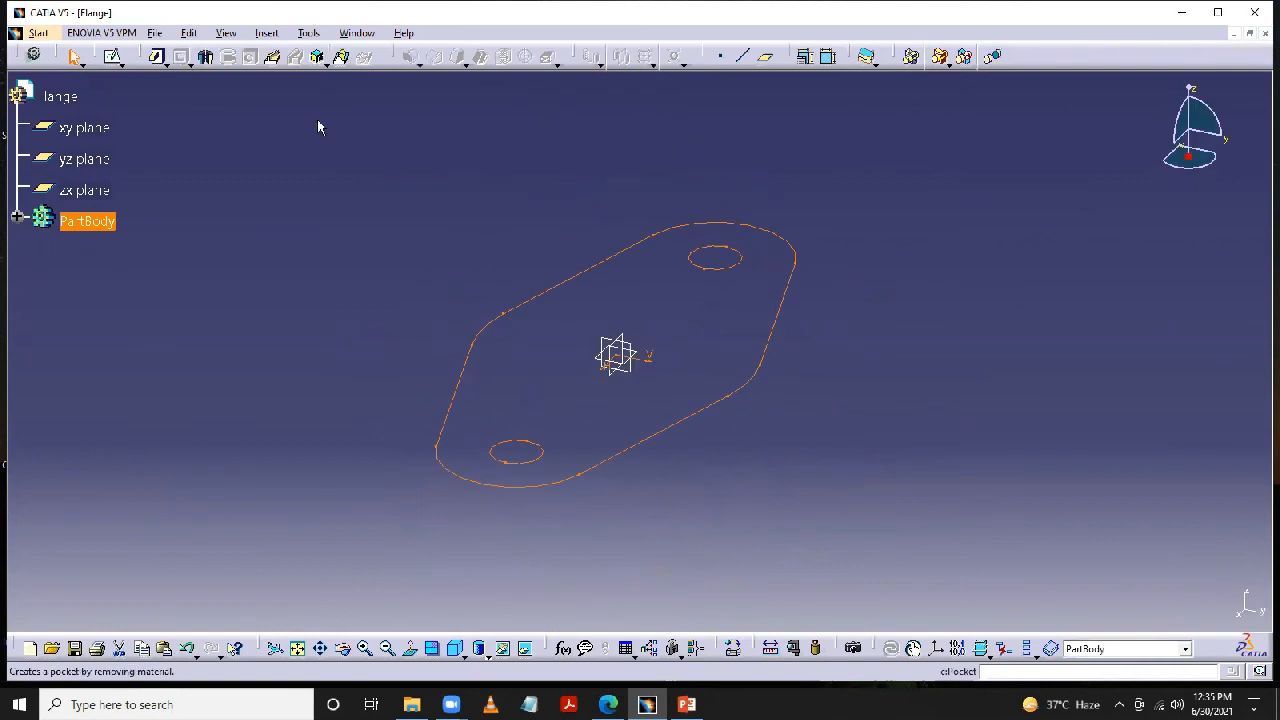
click(190, 57)
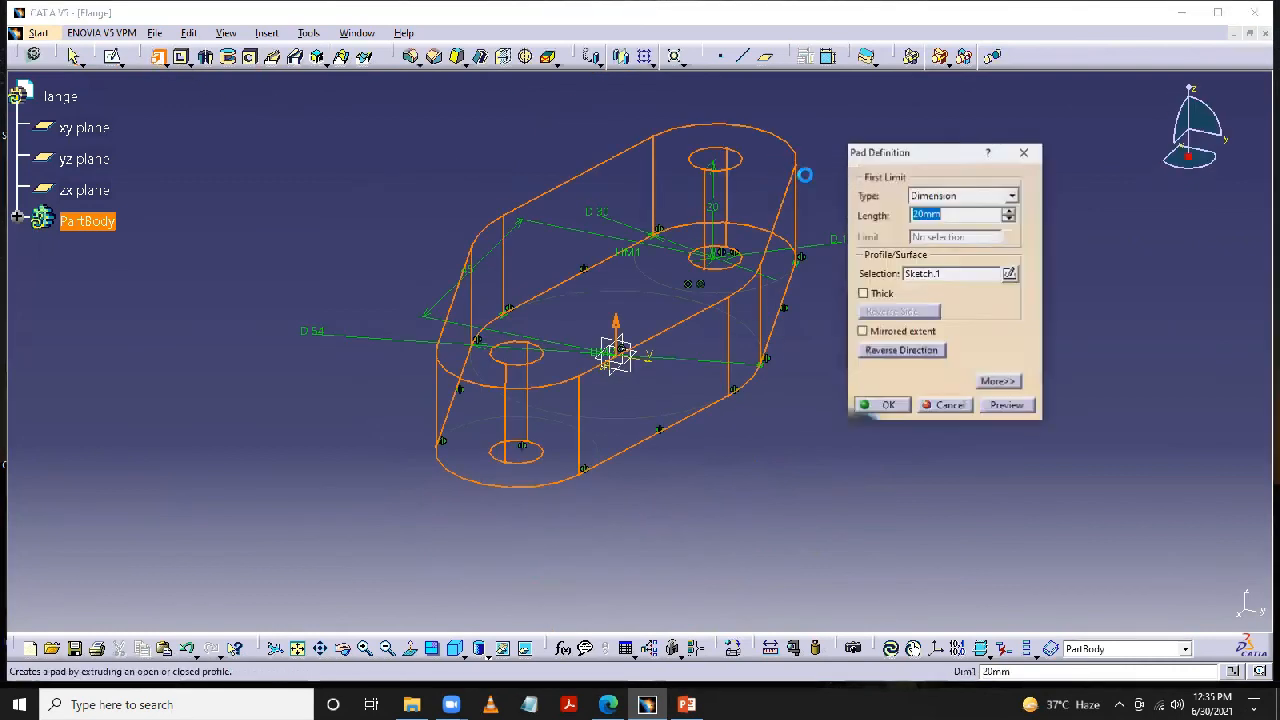
text(12)
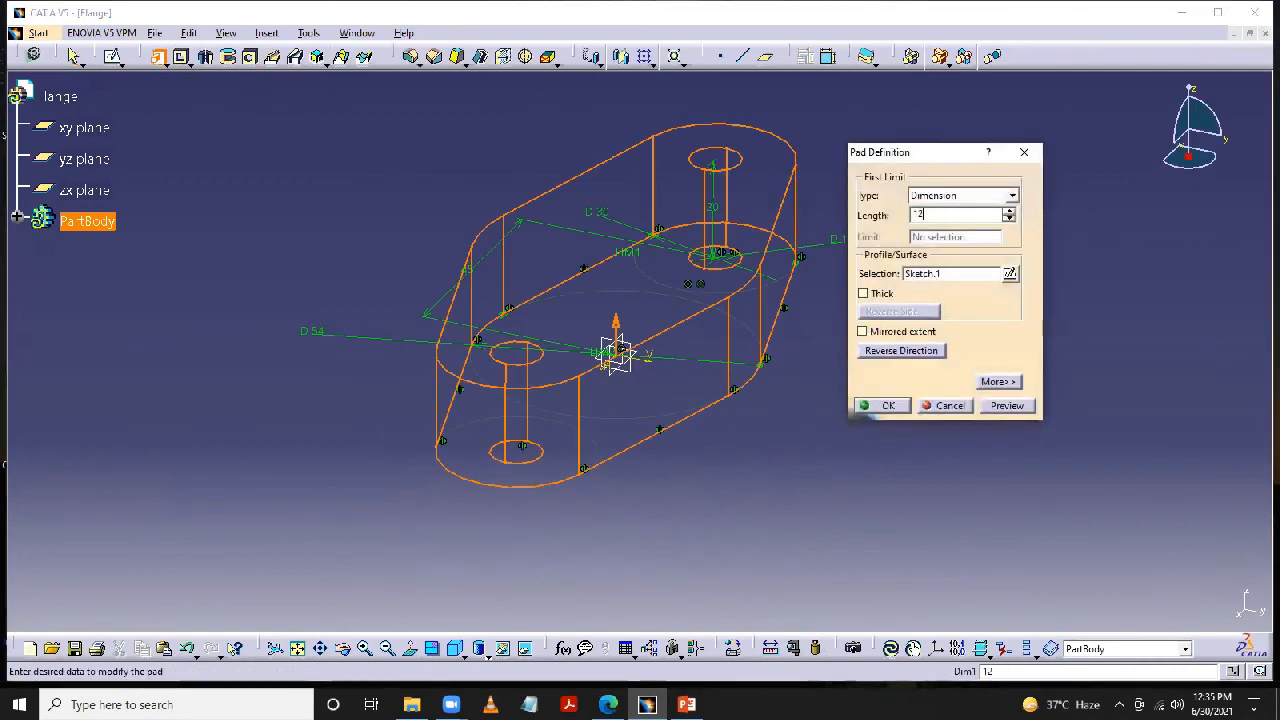
click(945, 508)
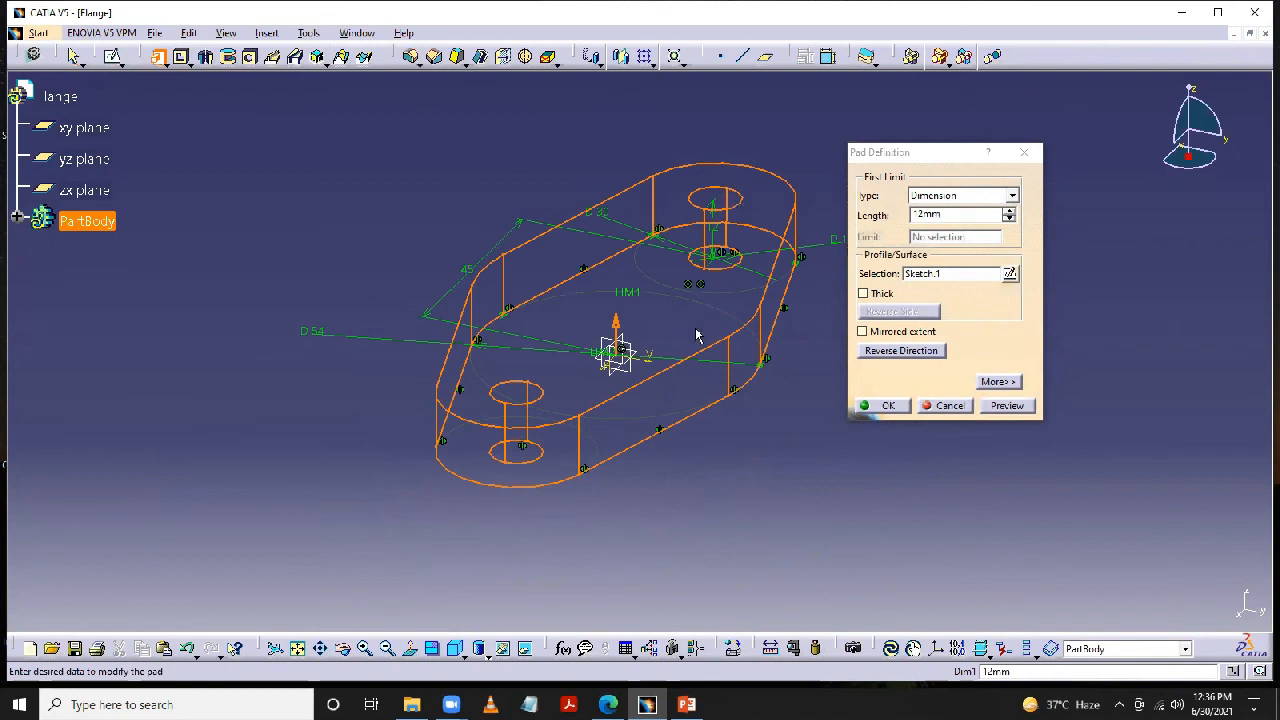
click(898, 408)
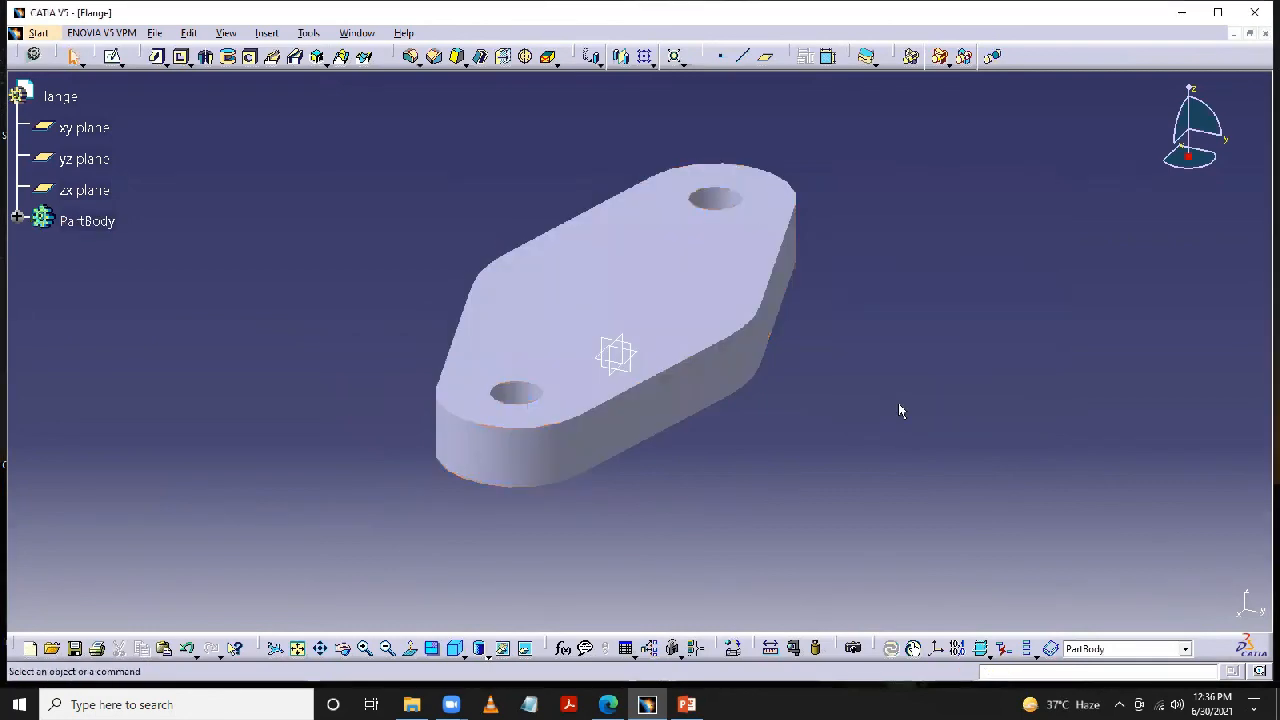
- Consult the Drawing 2 slide, open a sketch on the plate's top face, and draw a circle about 45 mm in diameter at the origin
middle_drag(898, 412, 834, 449)
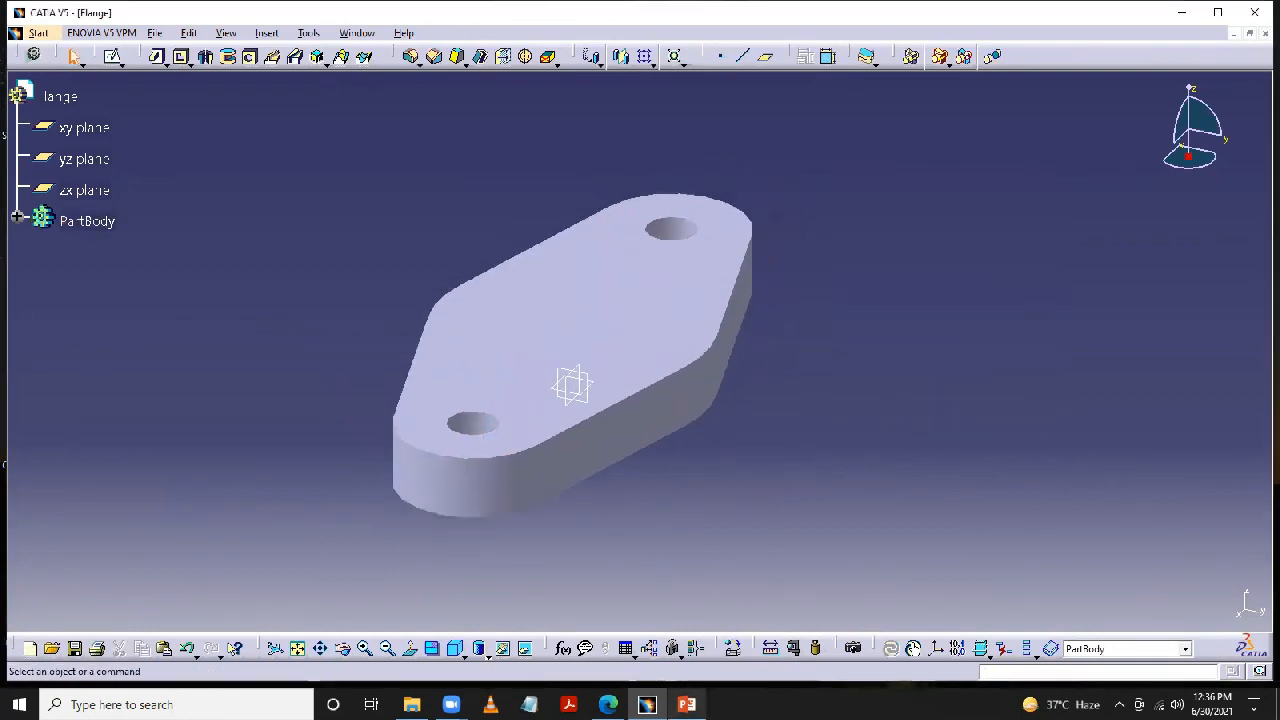
click(687, 704)
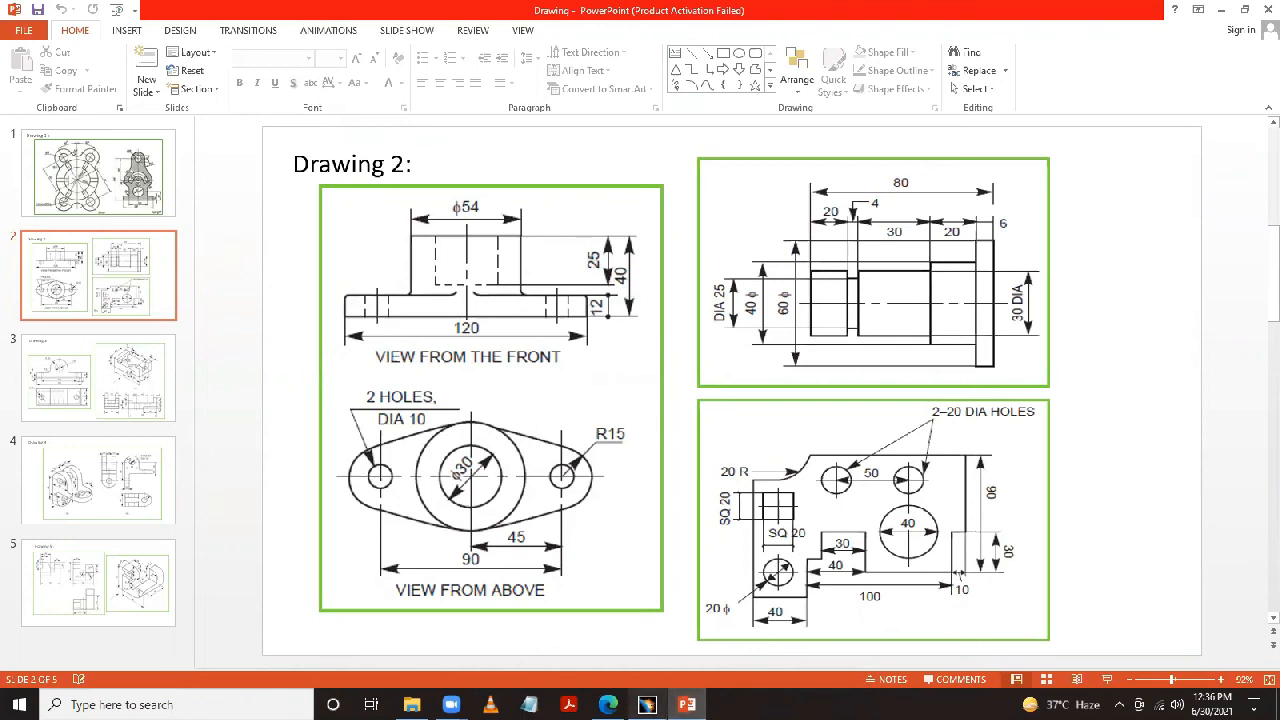
click(647, 704)
click(629, 291)
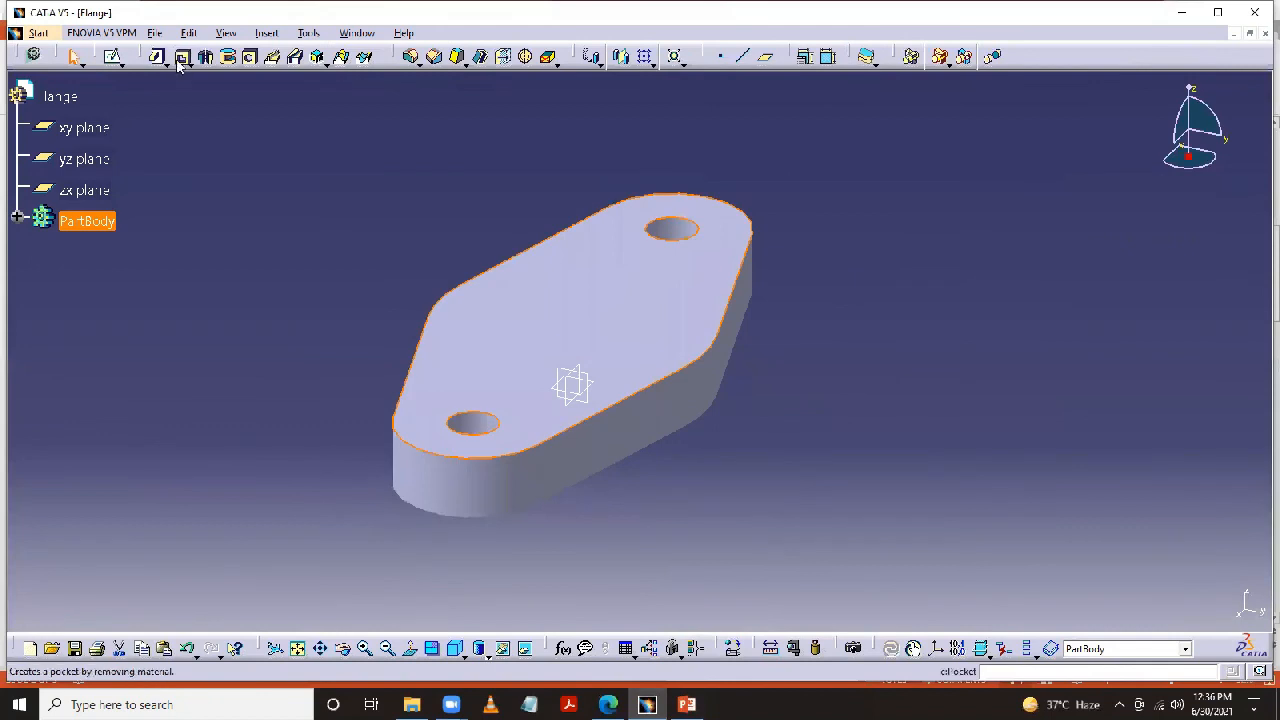
click(115, 56)
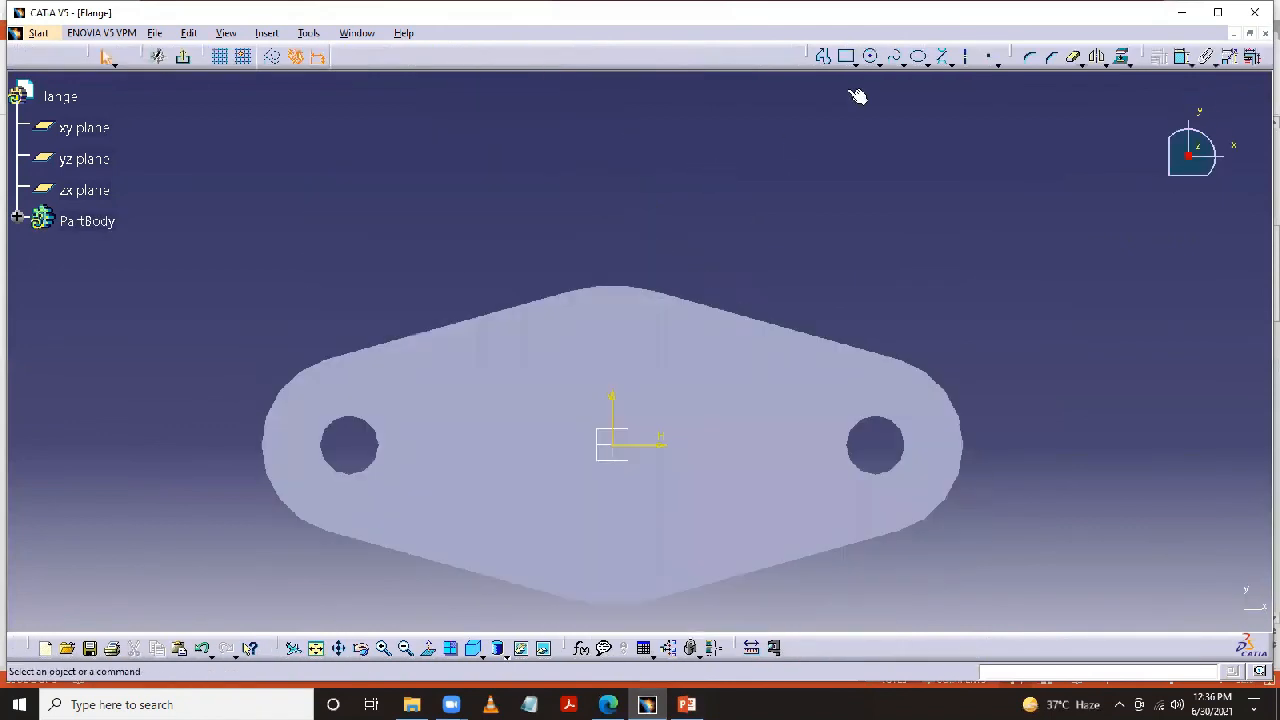
click(872, 57)
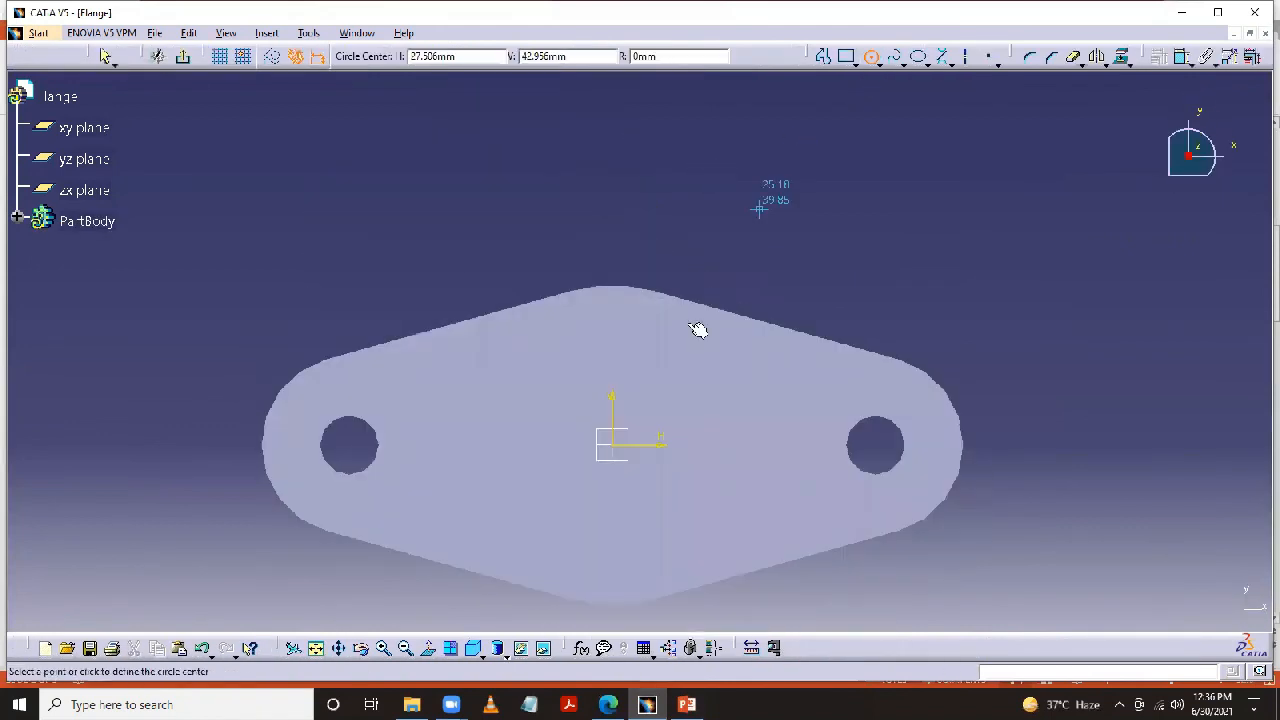
click(614, 444)
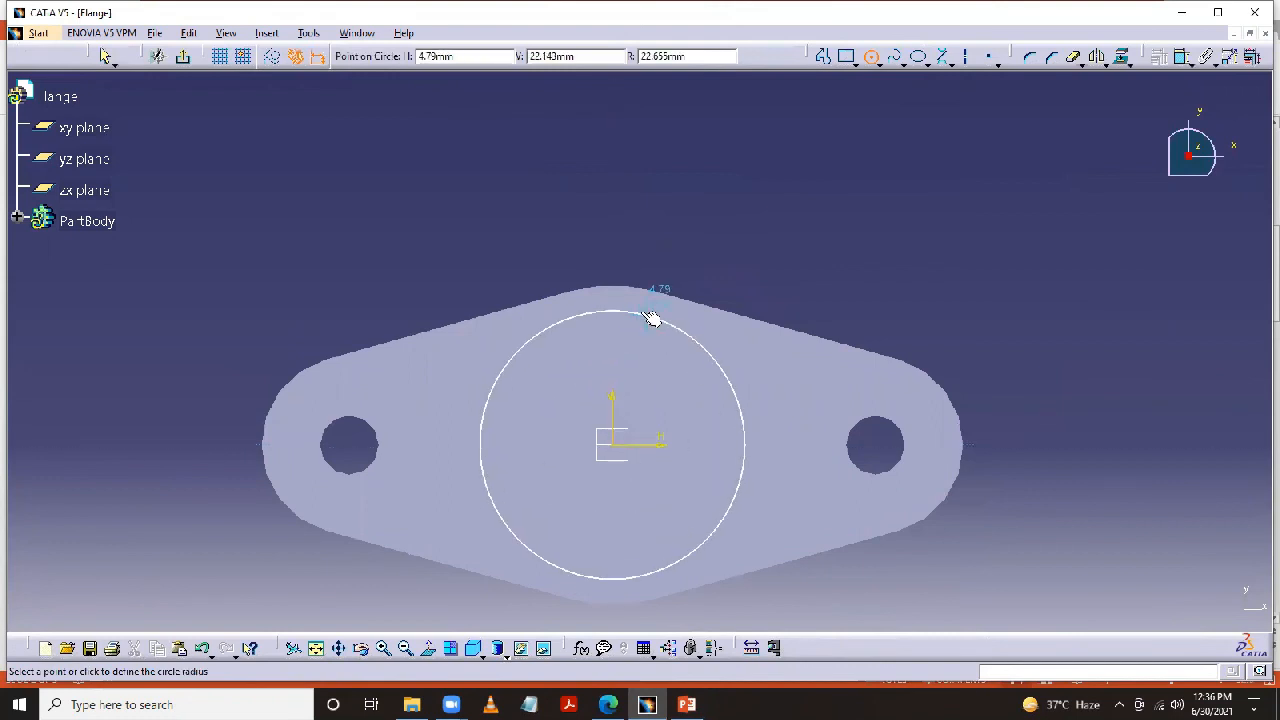
click(657, 319)
- Dimension the boss circle's diameter and set it to 56 mm
click(1119, 60)
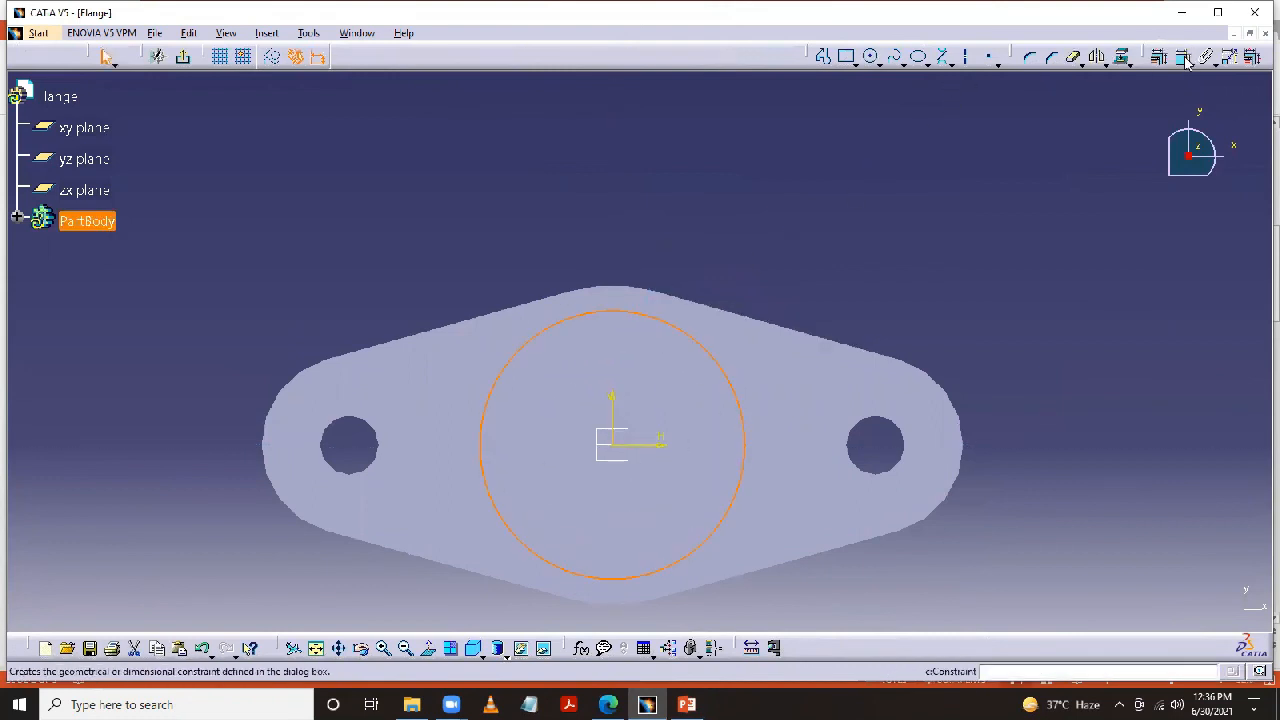
click(705, 351)
click(715, 204)
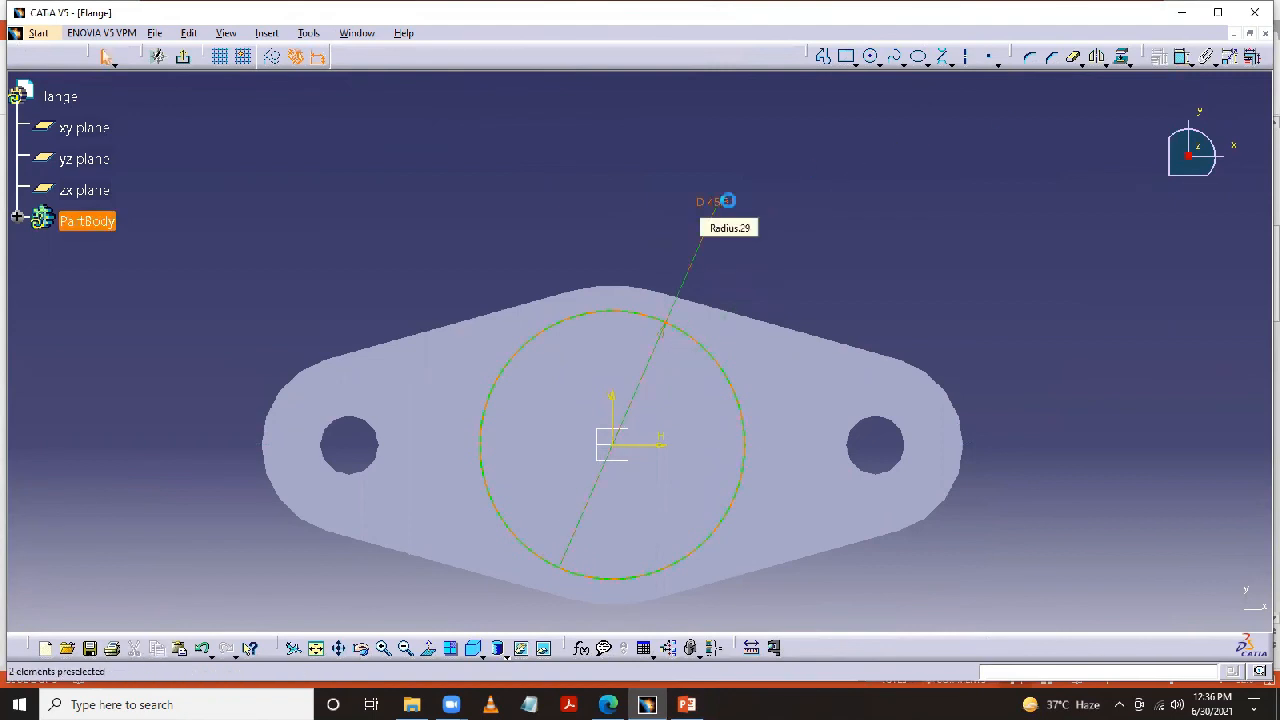
double_click(718, 202)
text(56mm)
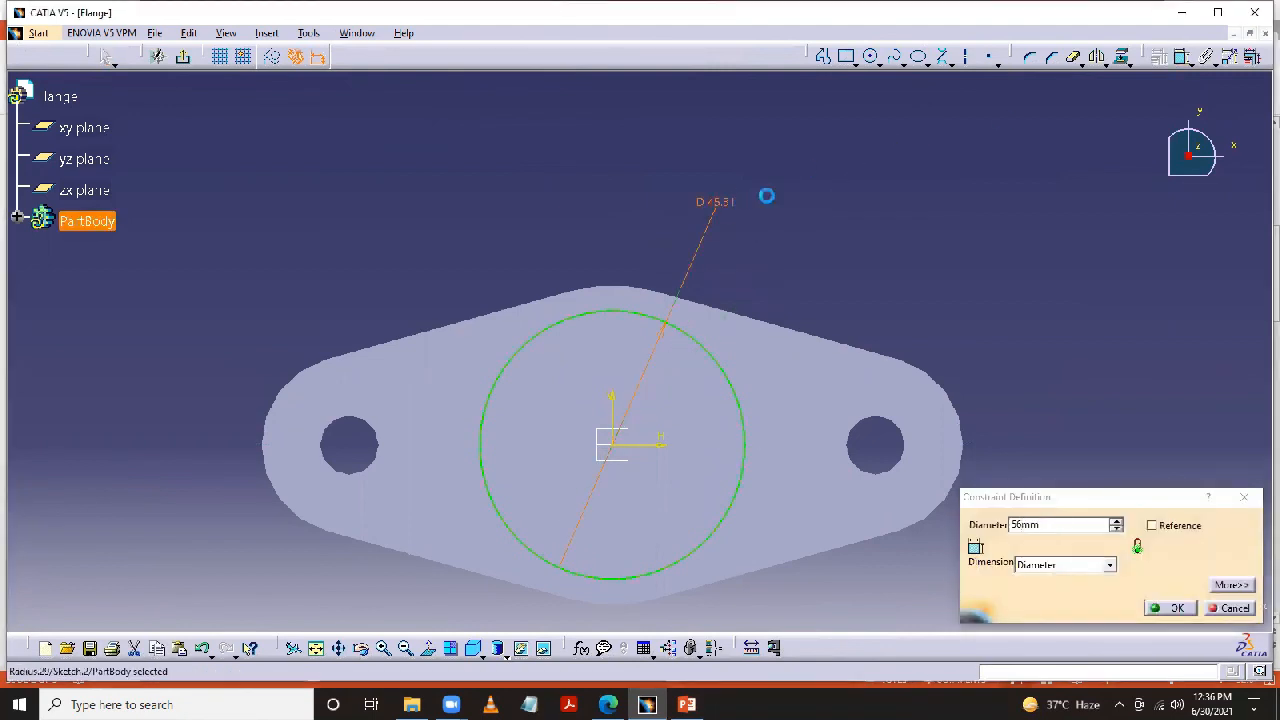
key(Return)
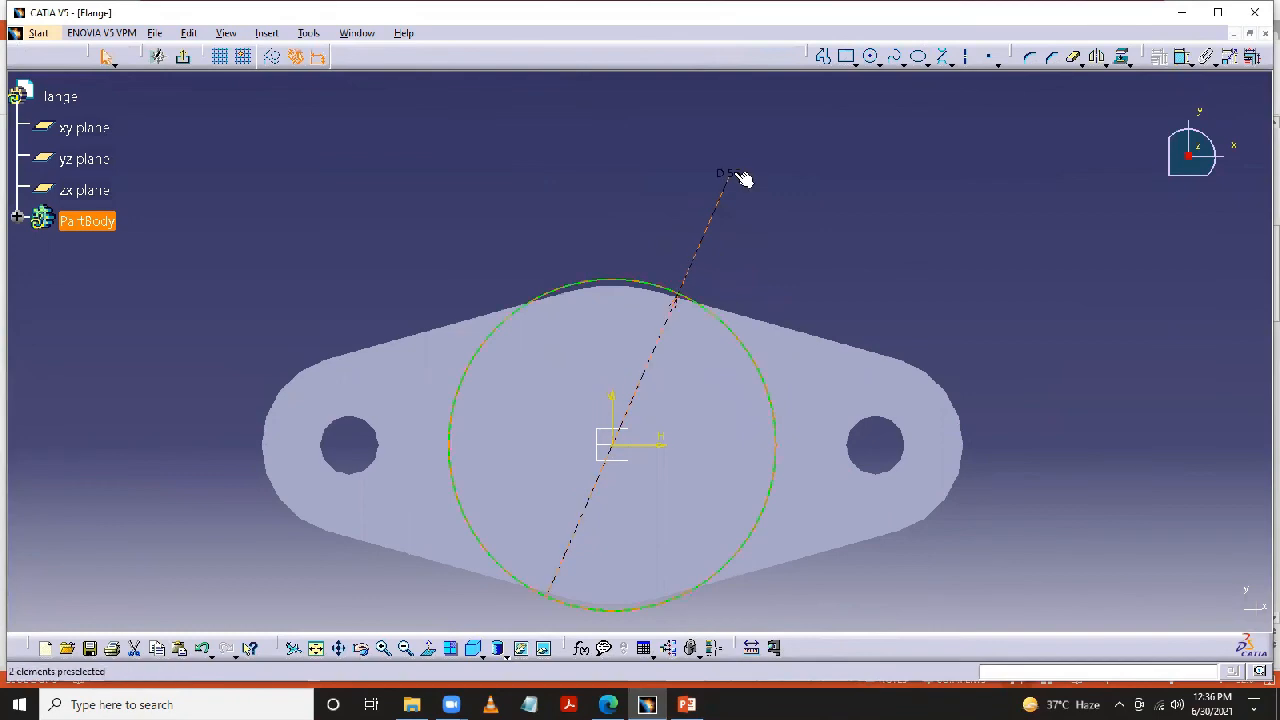
- Check the boss diameter on the Drawing 2 slide in PowerPoint and set the circle's diameter to 54 mm in CATIA
click(686, 704)
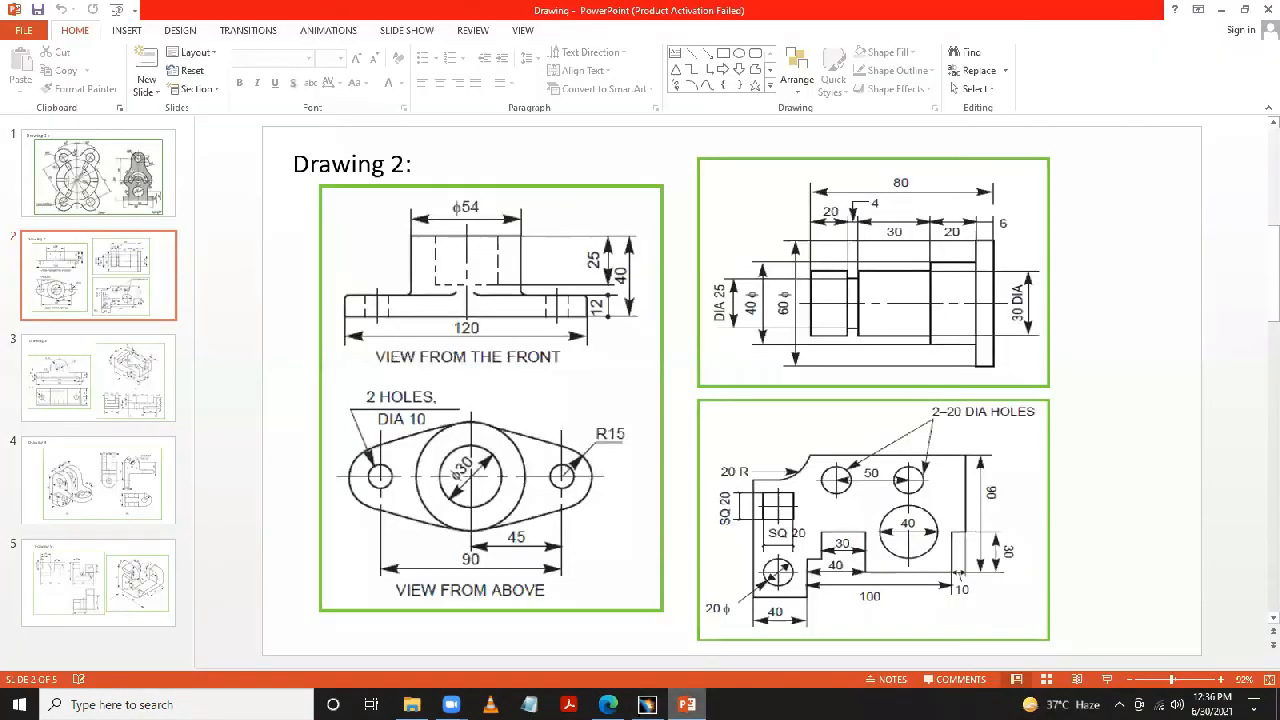
click(686, 704)
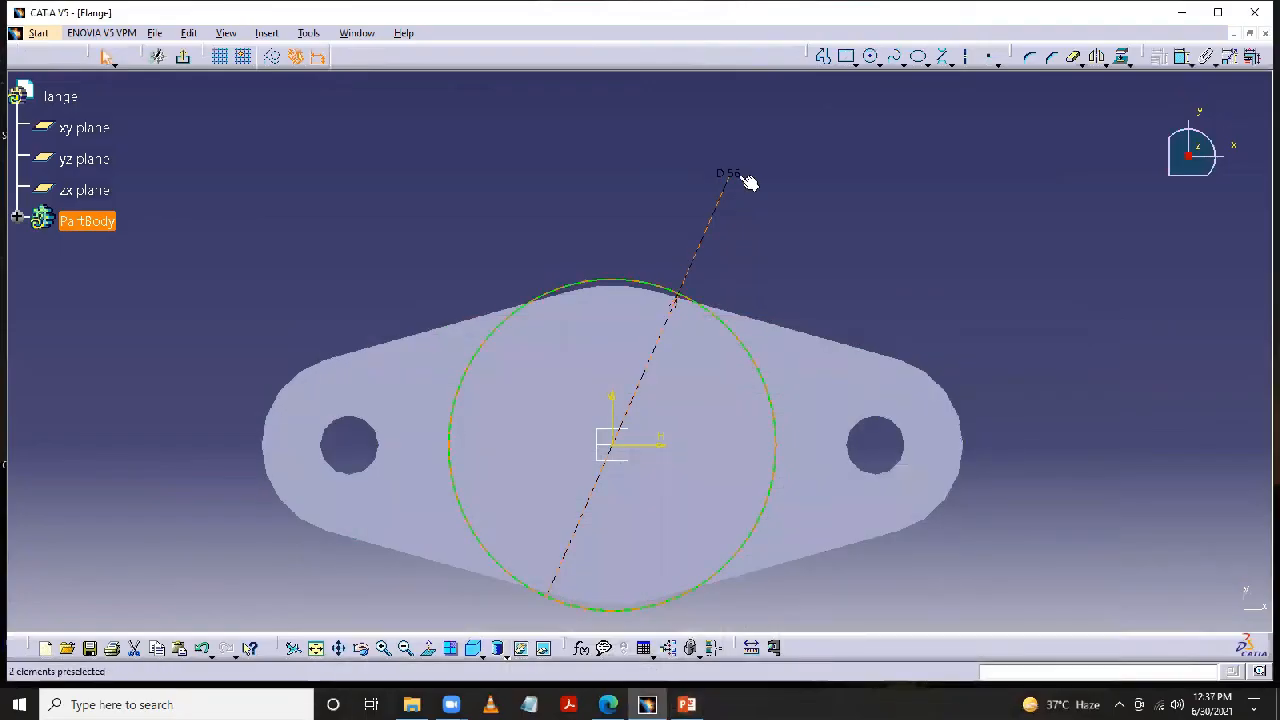
double_click(737, 174)
text(54mm)
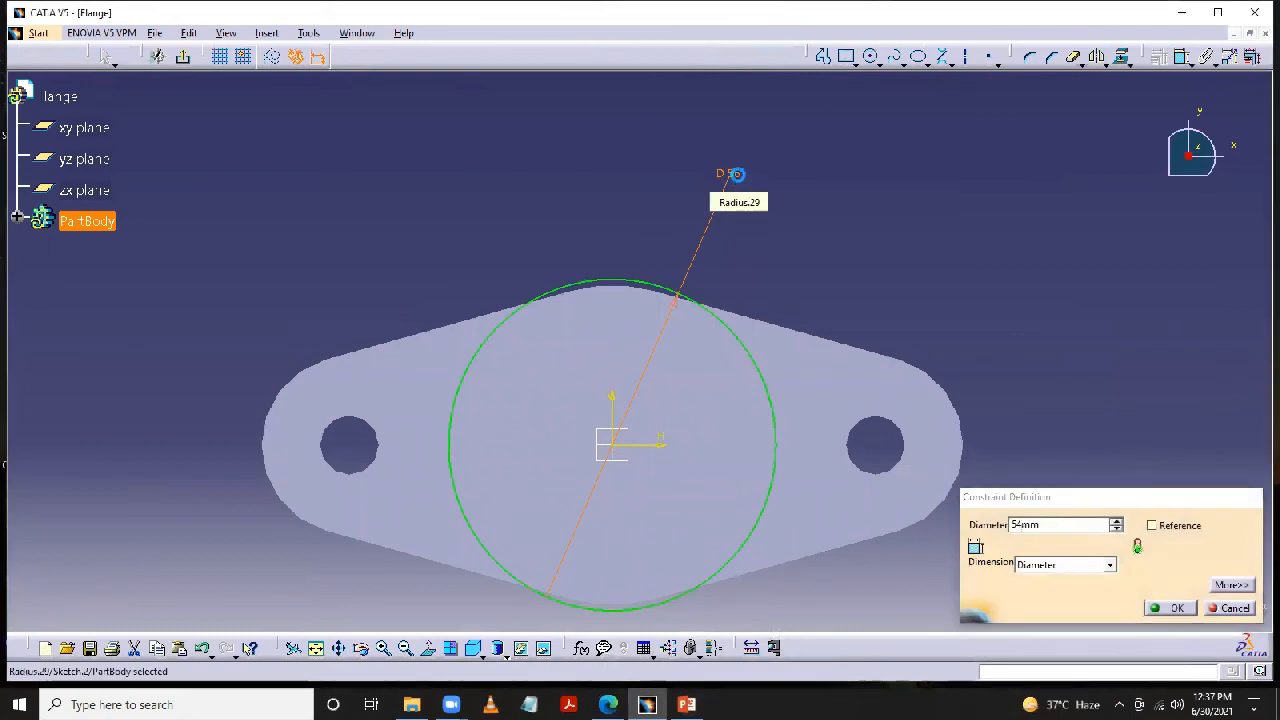
key(Return)
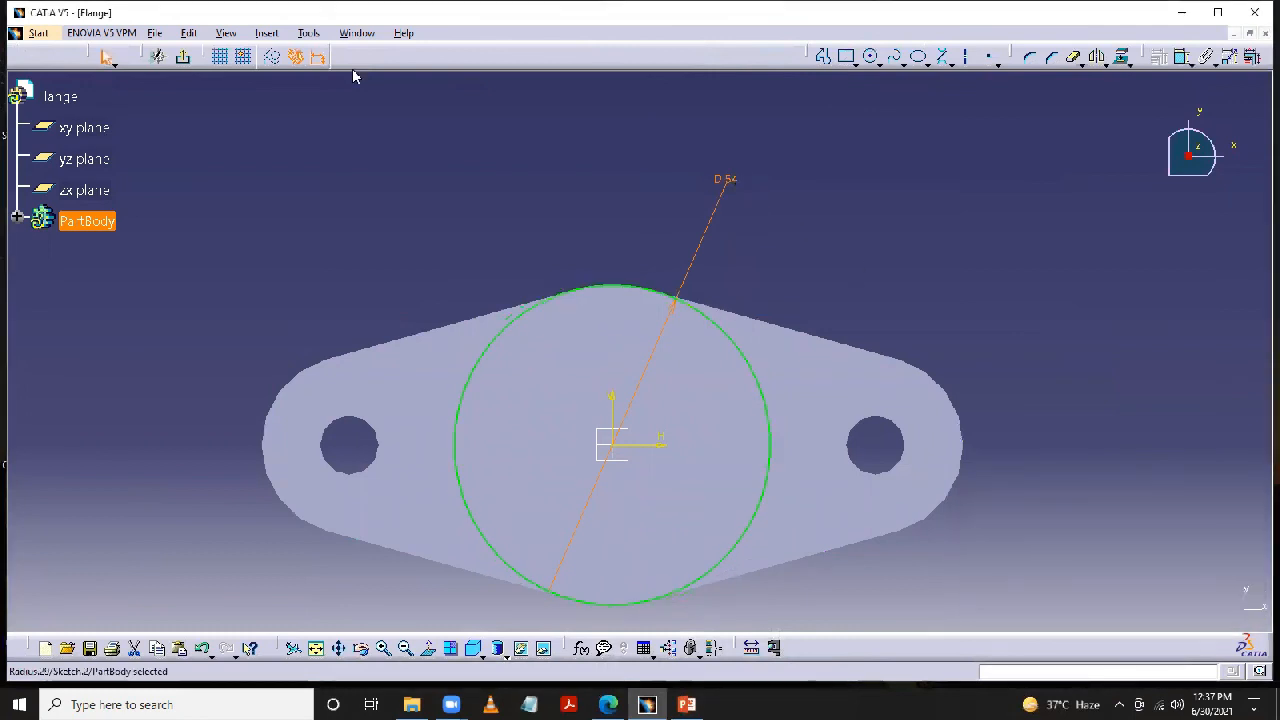
- Exit the boss sketch and extrude the circle upward as a 28 mm pad
click(183, 57)
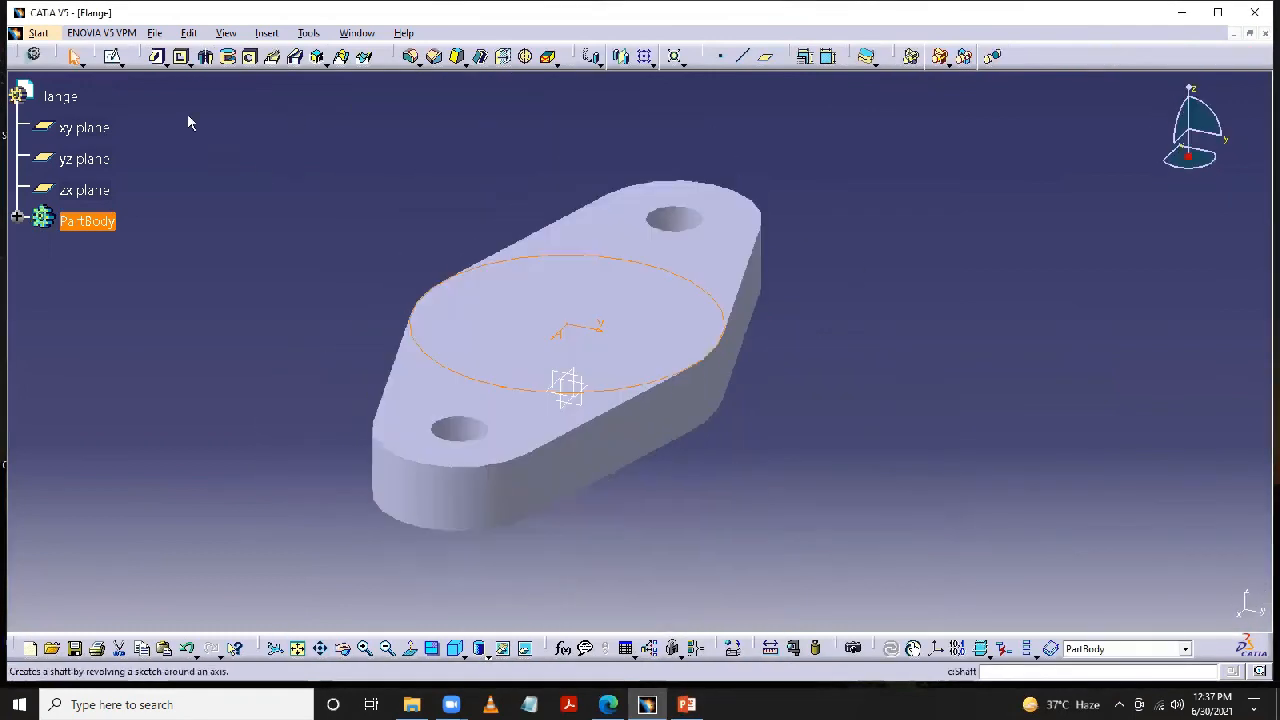
click(157, 56)
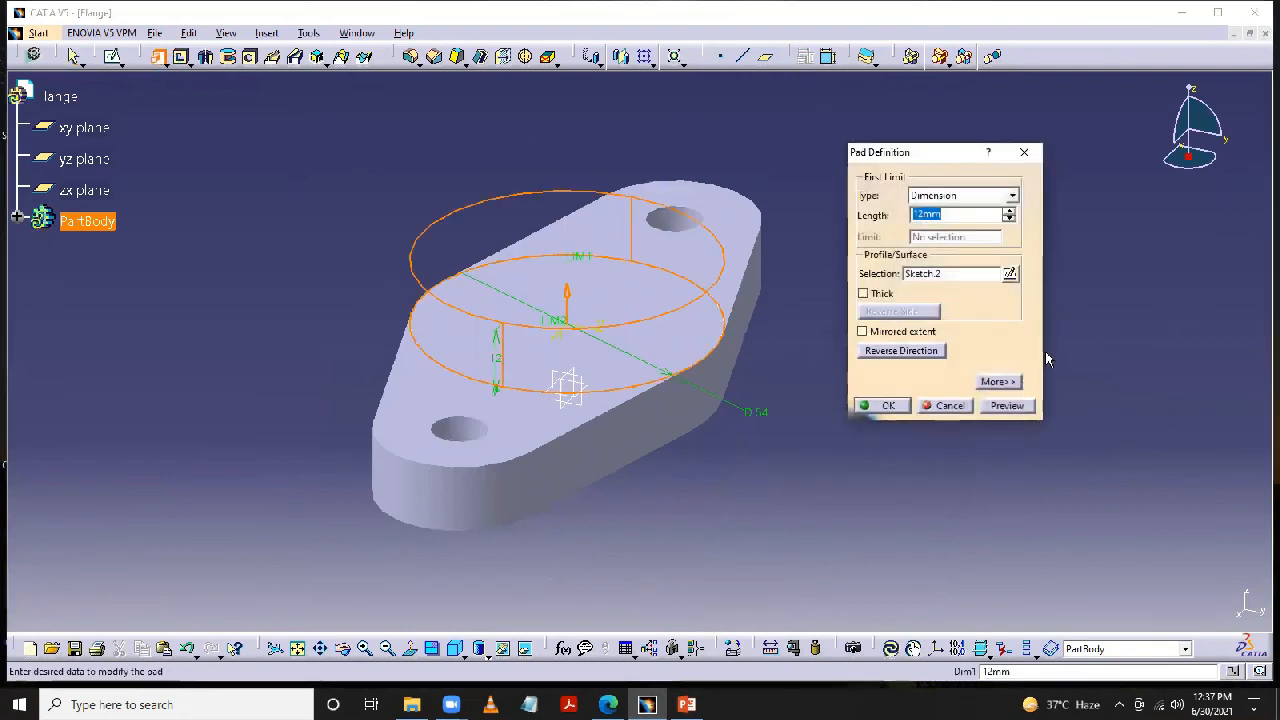
text(28)
key(Return)
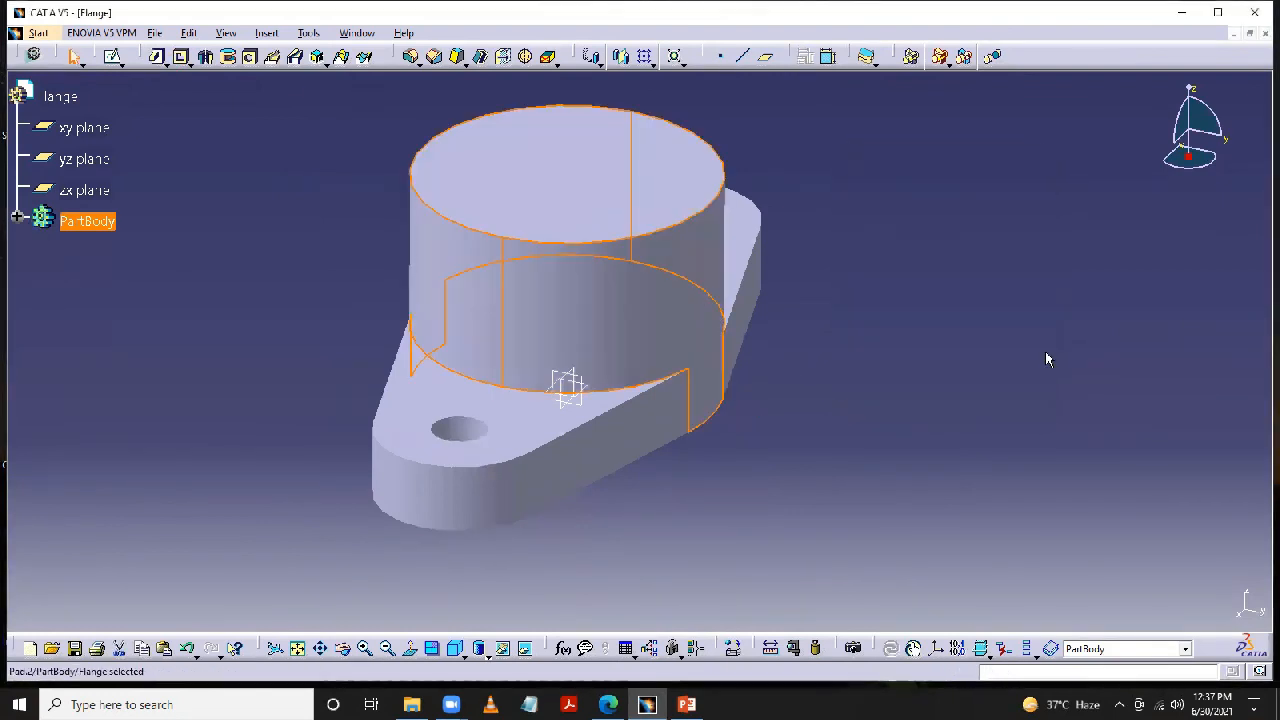
click(1023, 434)
- Check the Drawing 2 slide in PowerPoint, open a sketch on the boss's top face in CATIA, and draw a circle about 34 mm in diameter at the origin
middle_drag(1008, 403, 969, 455)
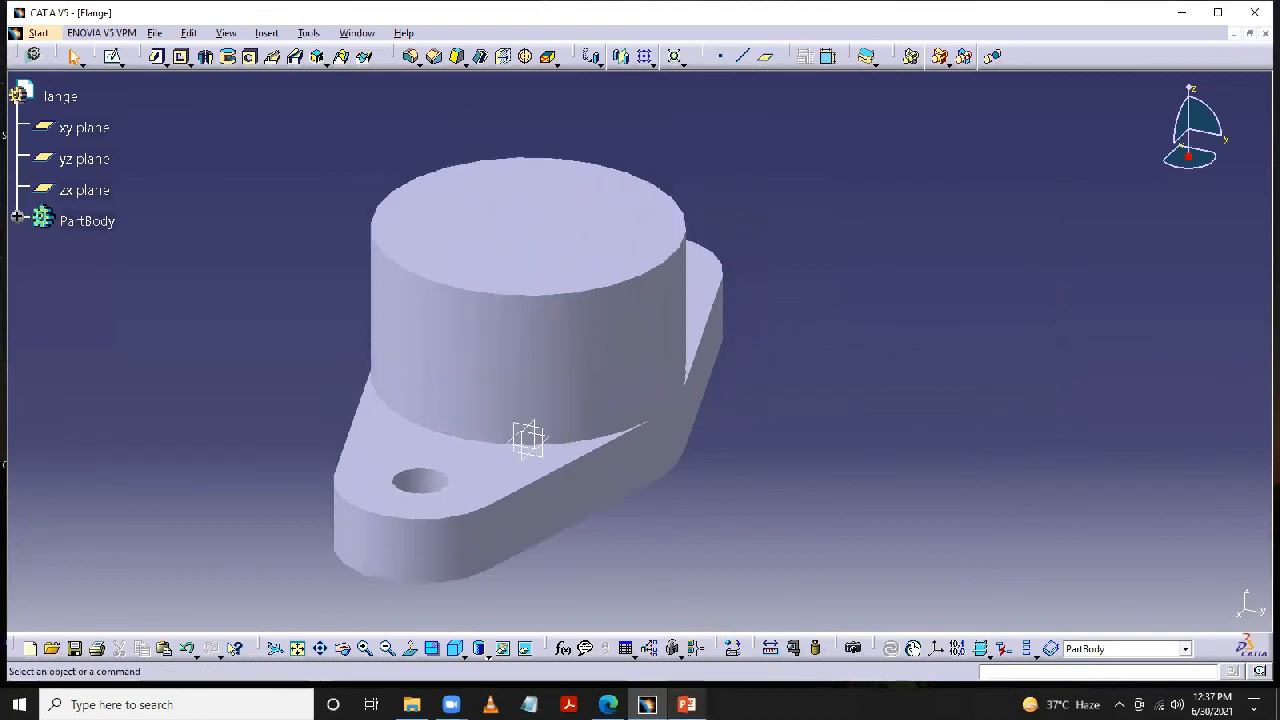
click(686, 704)
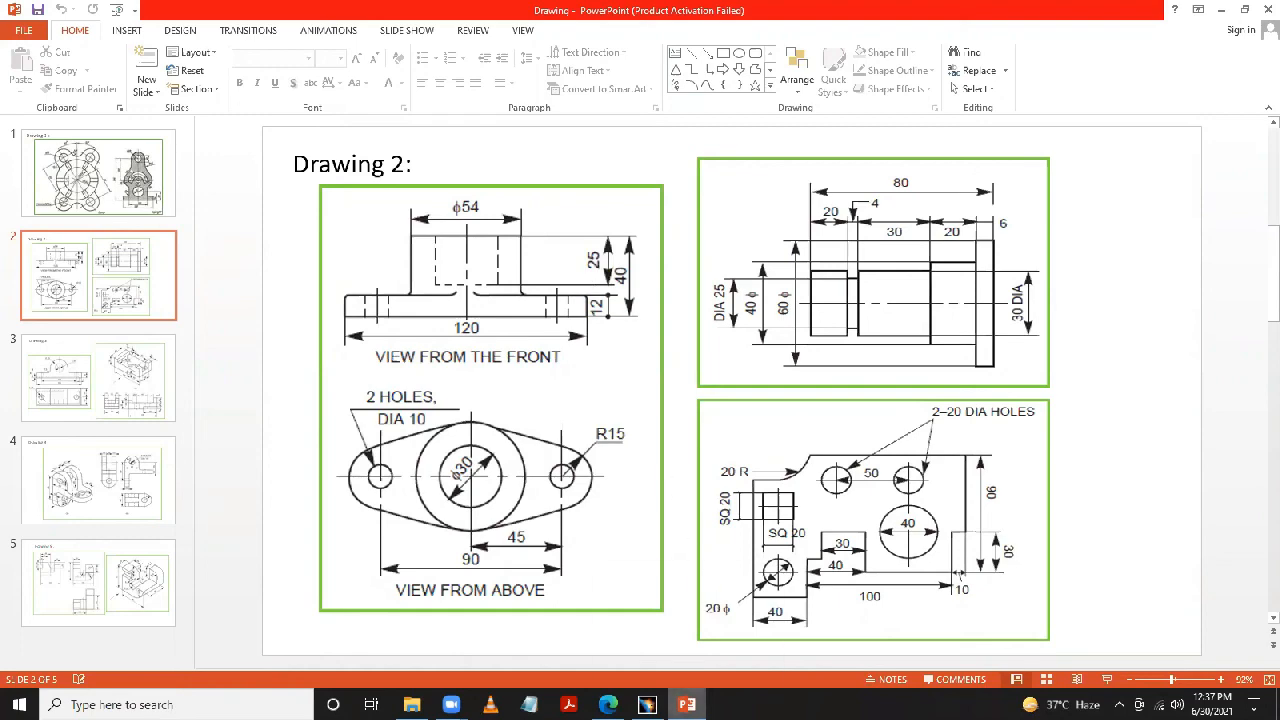
click(686, 704)
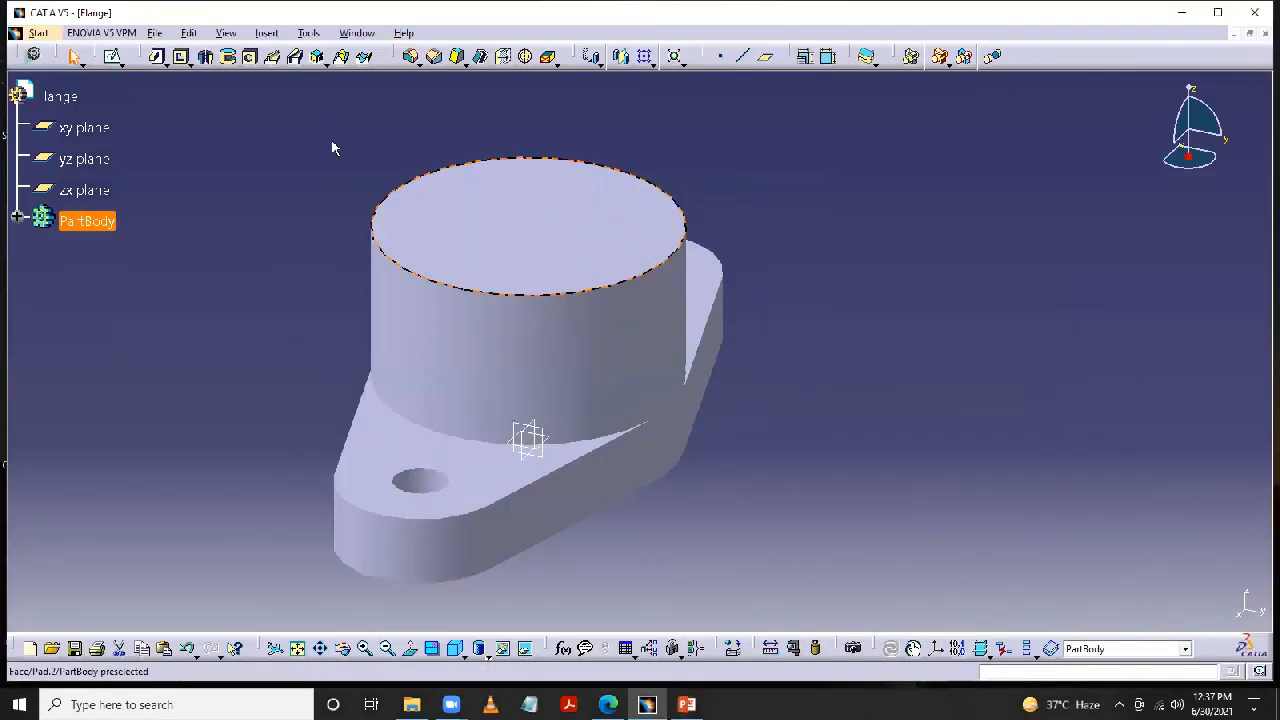
click(112, 56)
click(655, 192)
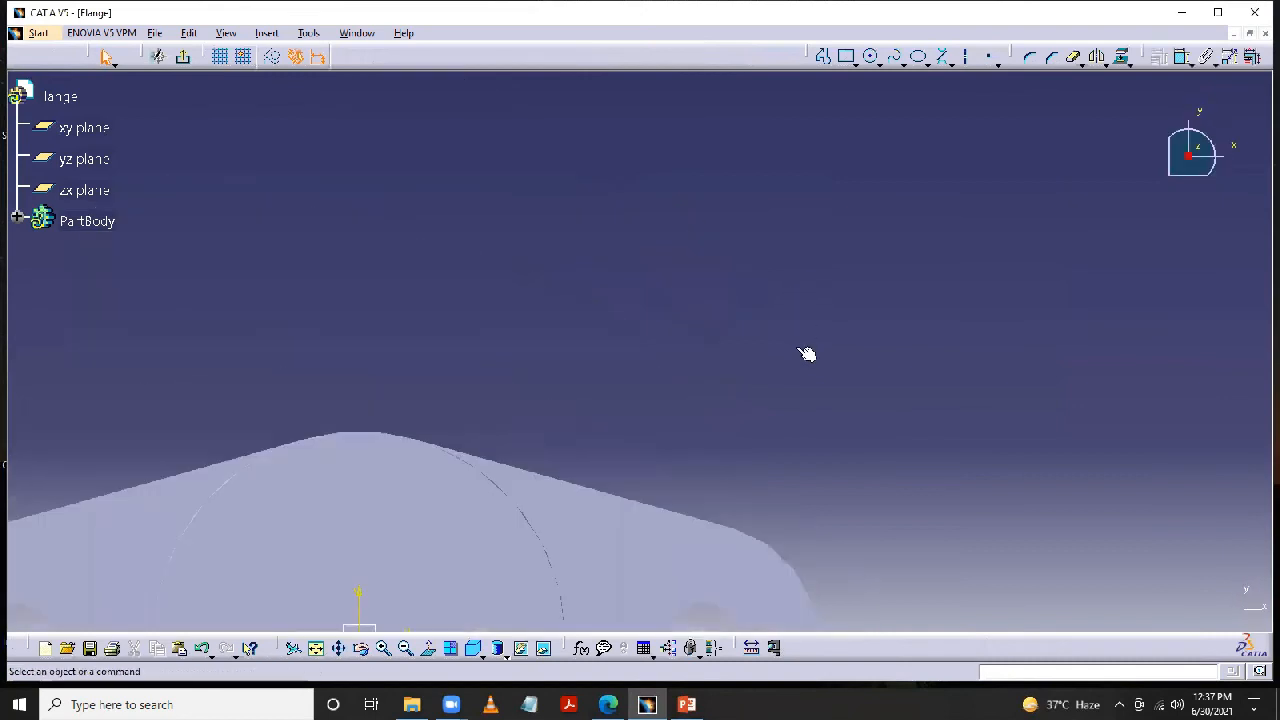
click(872, 57)
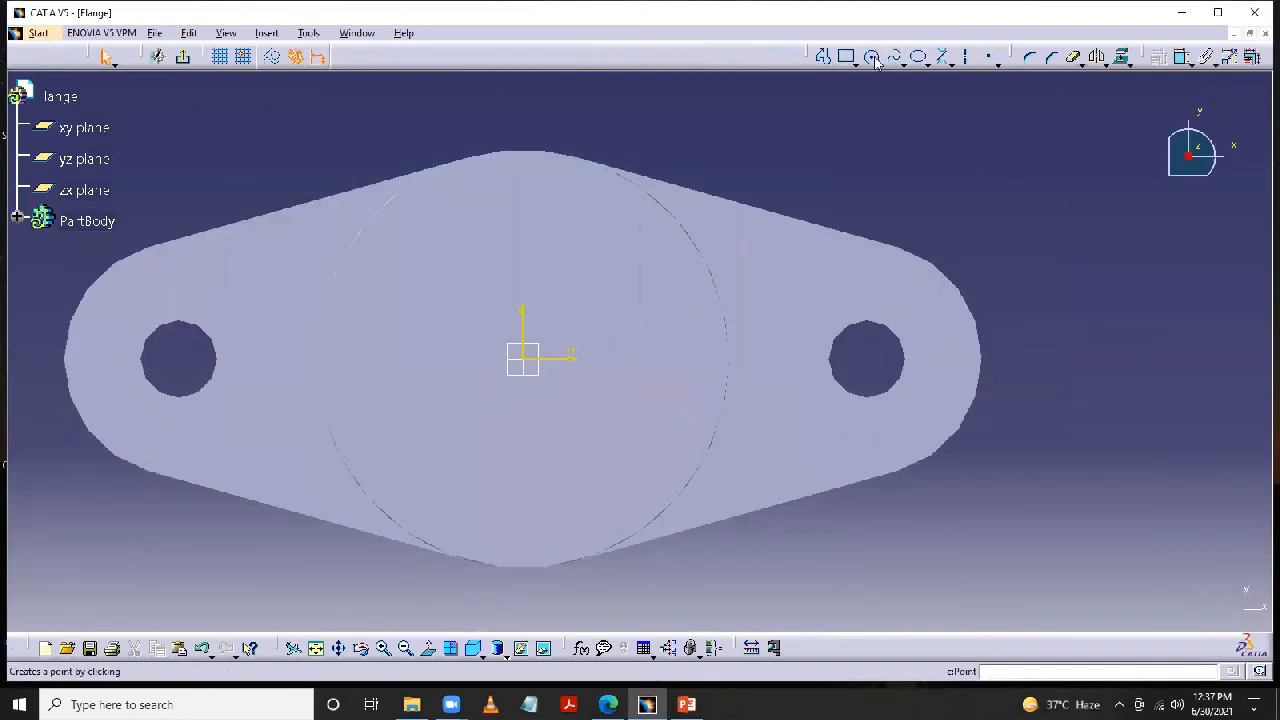
click(872, 57)
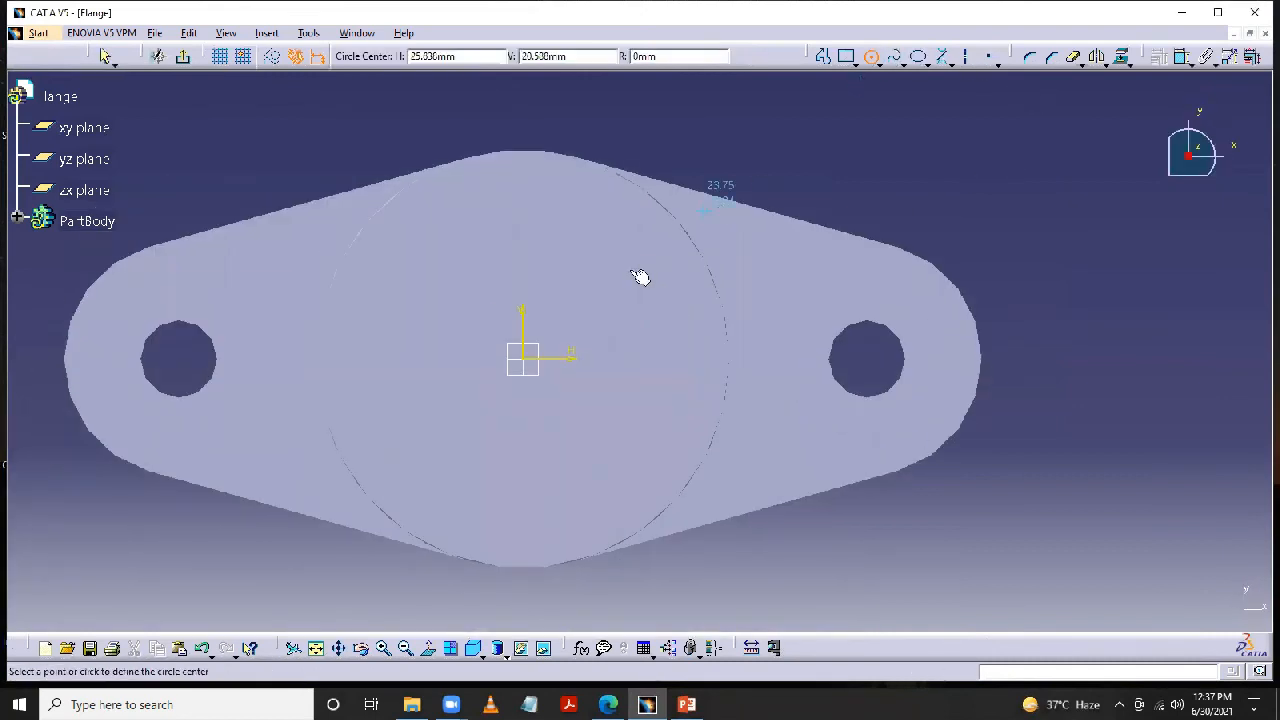
click(523, 358)
click(594, 249)
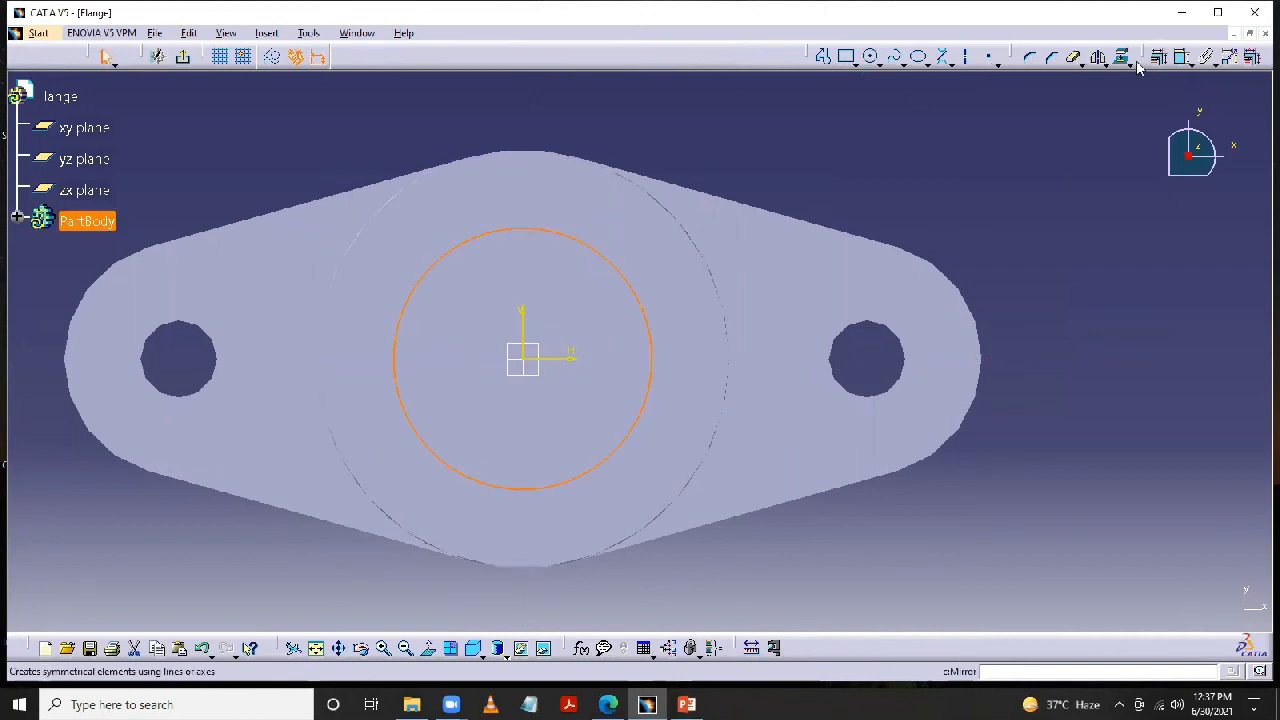
- Dimension the bore circle's diameter and set it to 30 mm
click(1182, 62)
click(650, 357)
click(730, 118)
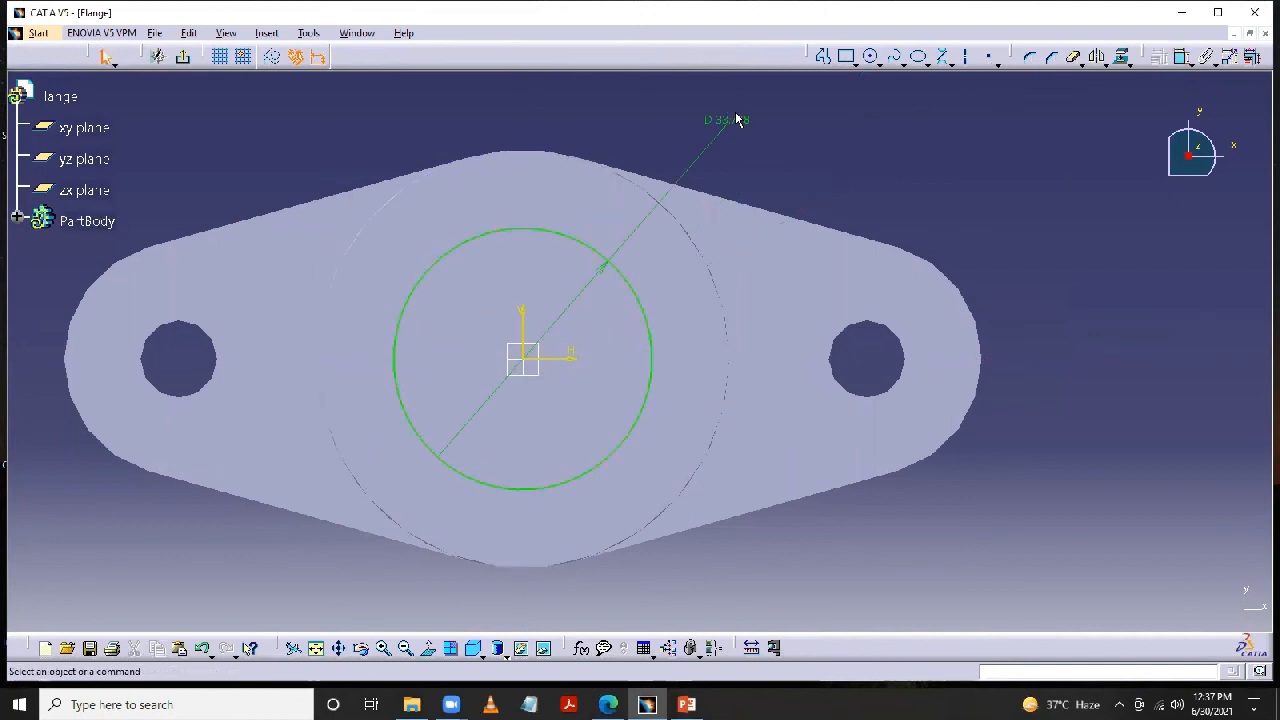
double_click(734, 117)
text(30mm)
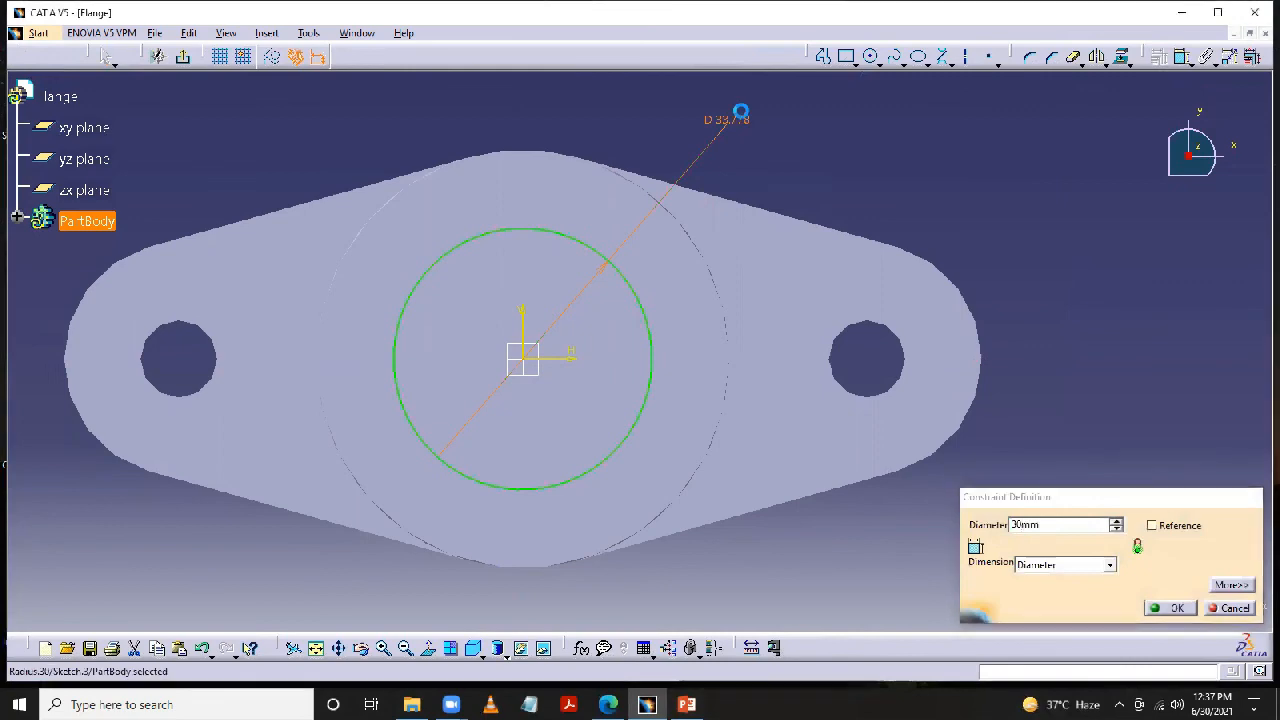
key(Return)
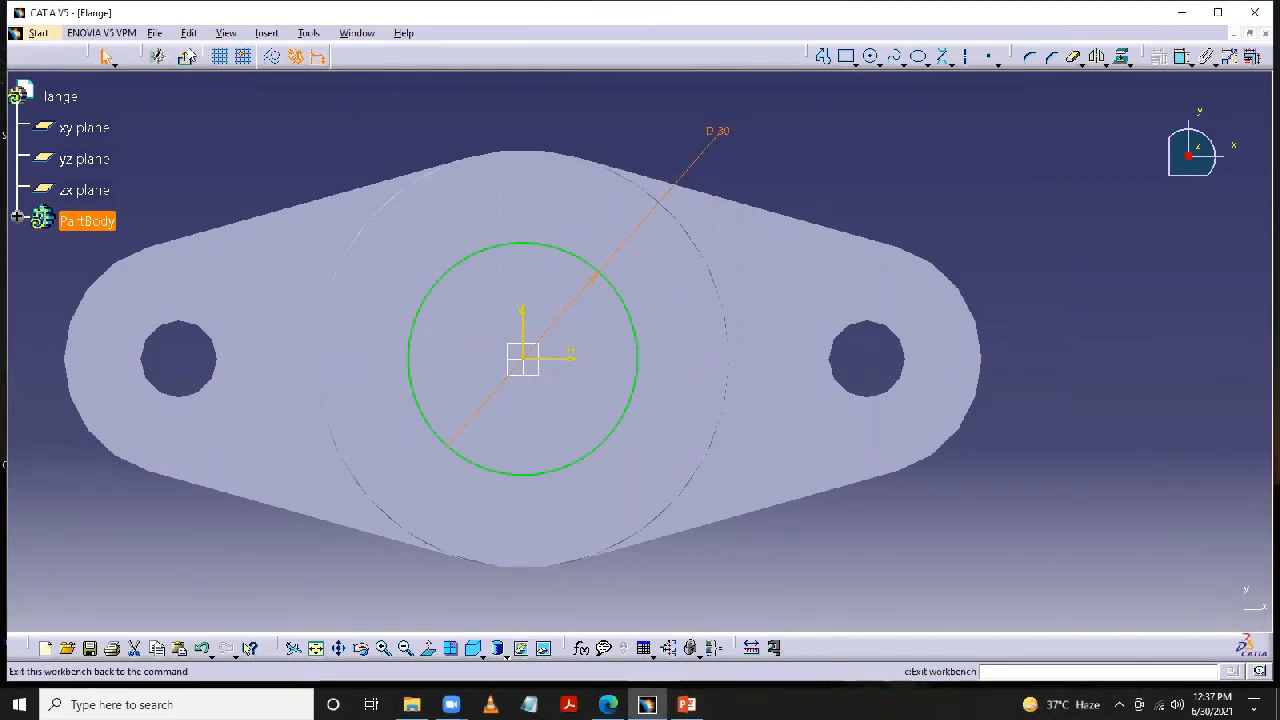
- Exit the bore sketch and cut the circle down into the boss as a 25 mm deep pocket
click(187, 60)
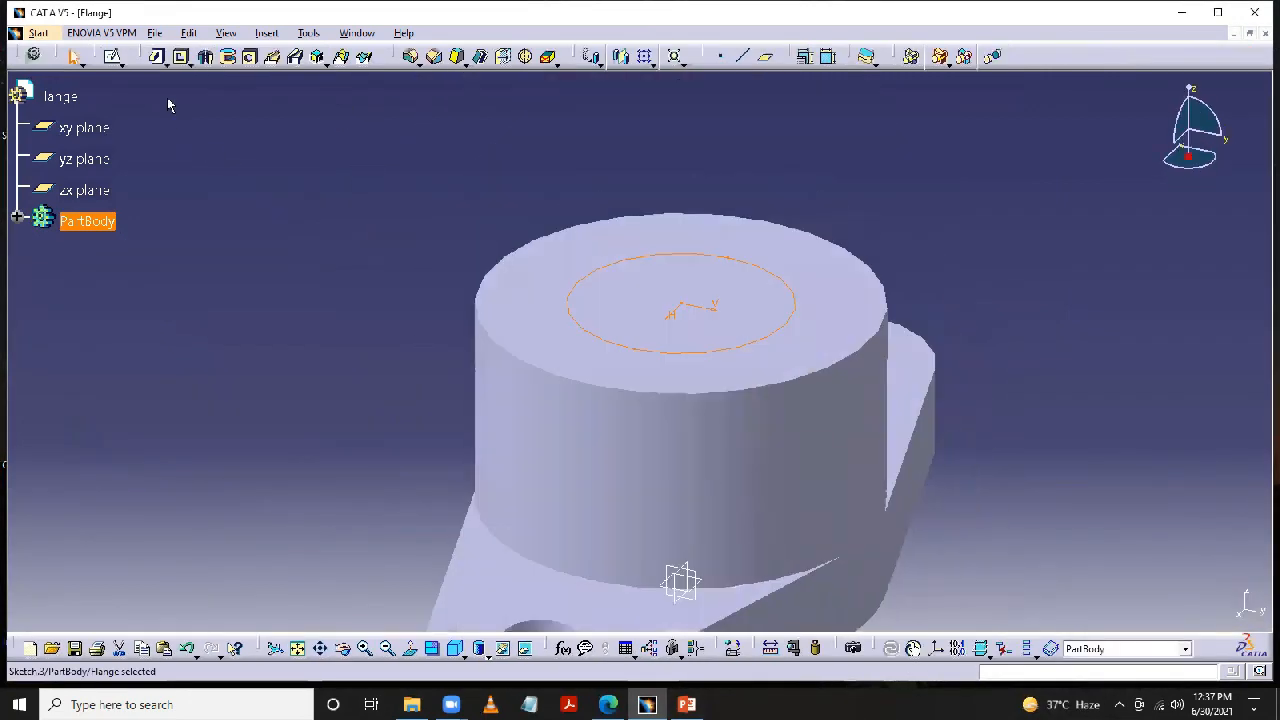
click(183, 60)
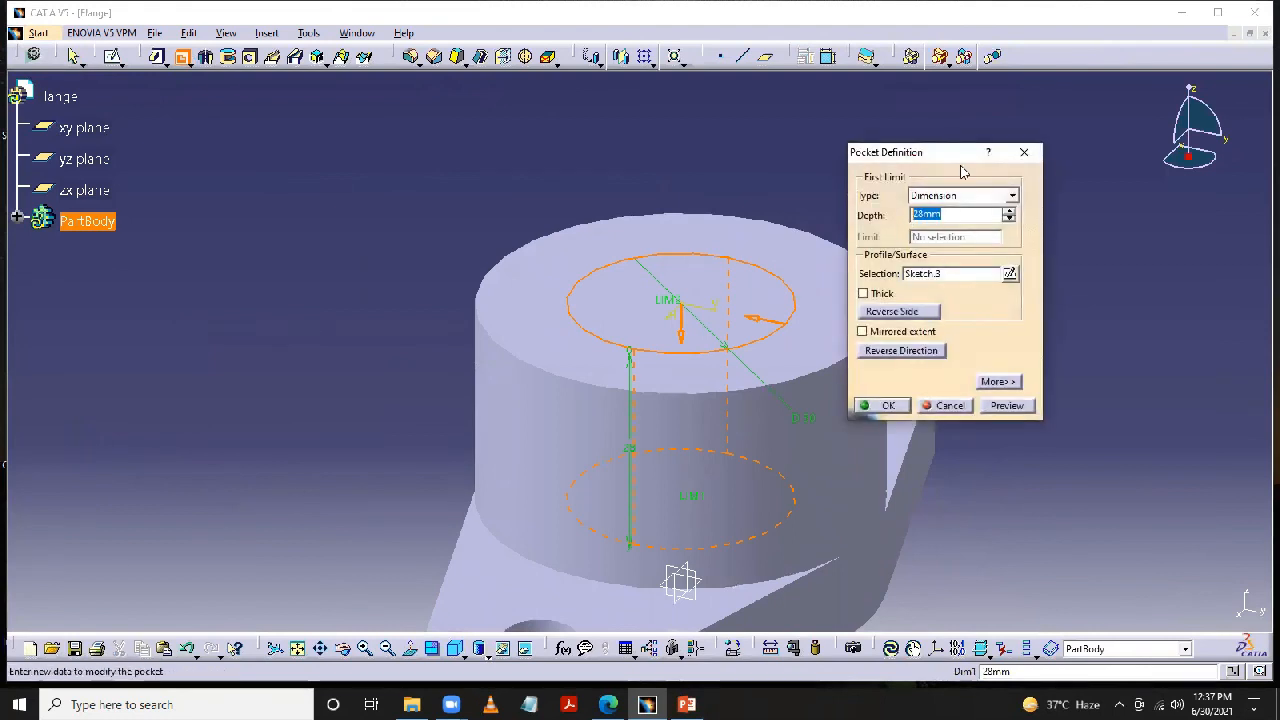
text(25)
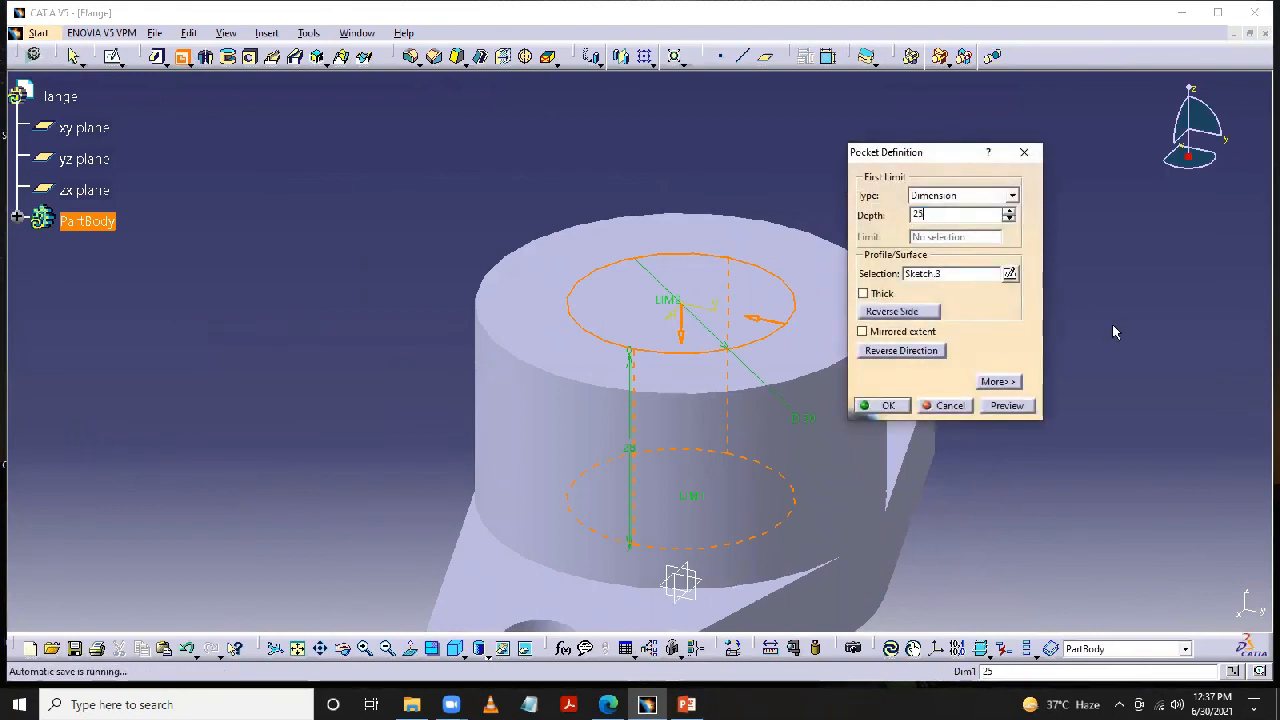
click(881, 405)
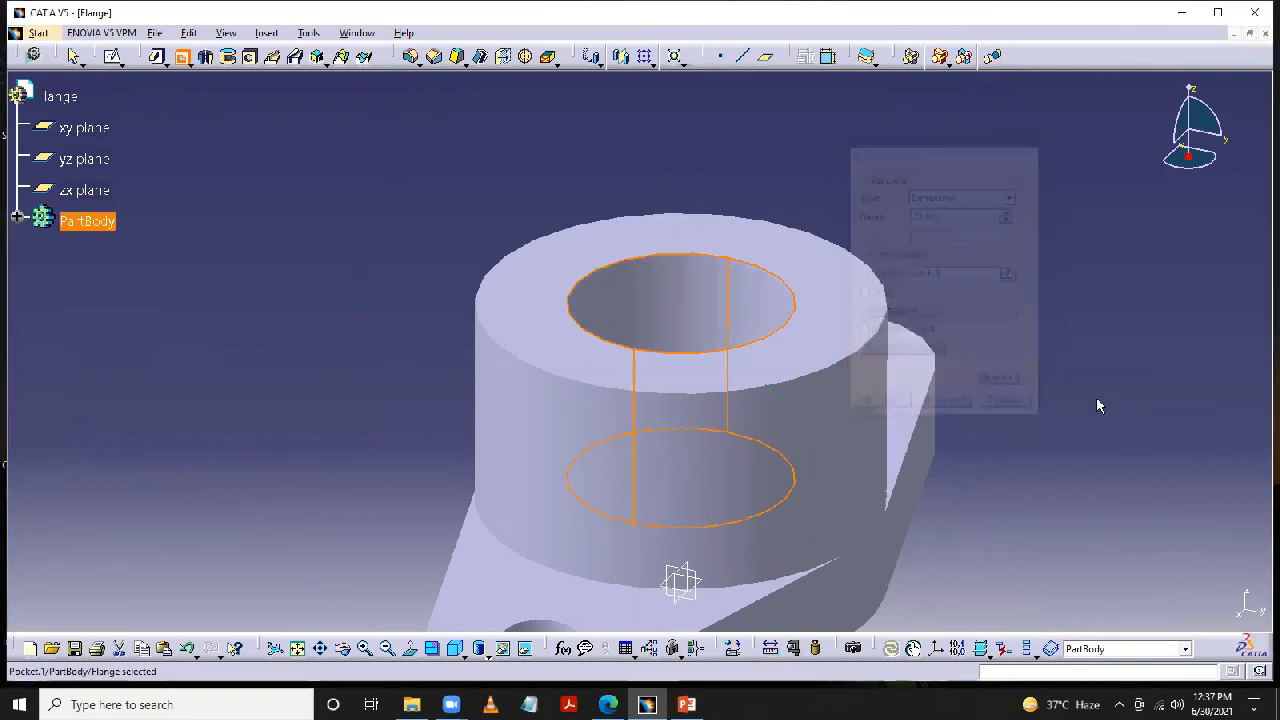
middle_drag(1035, 338, 1005, 257)
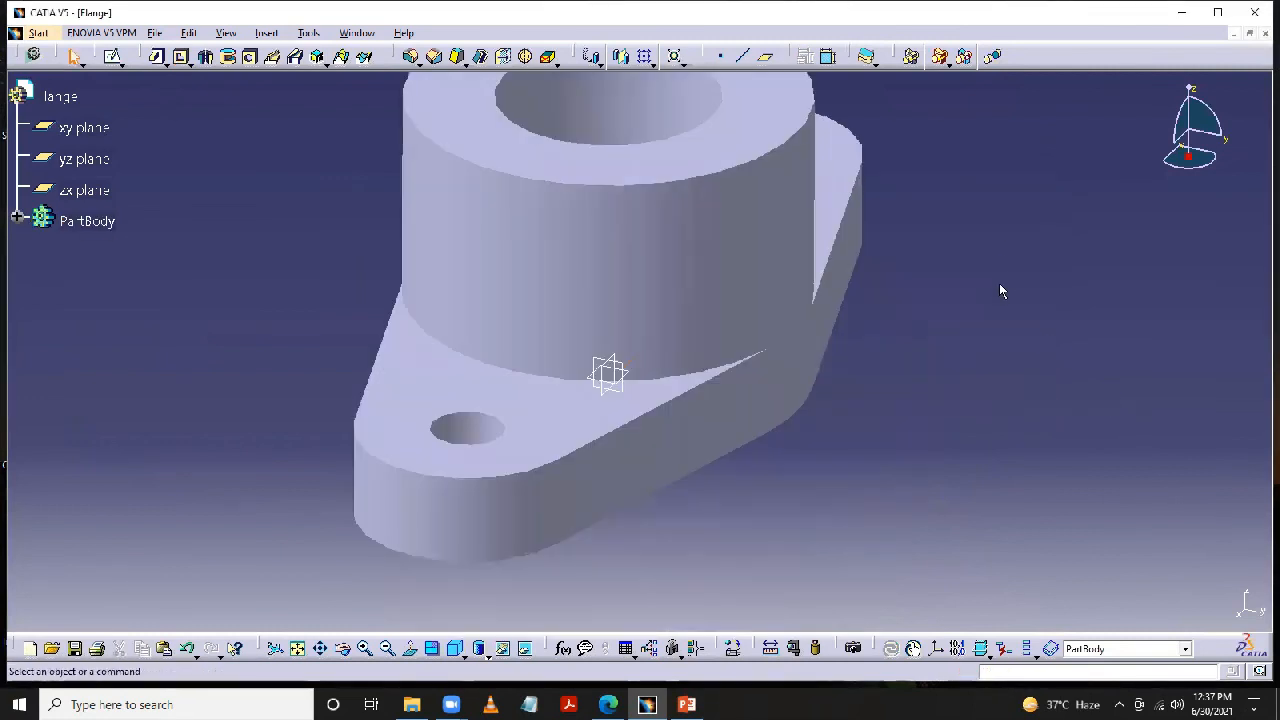
middle_drag(920, 308, 924, 408)
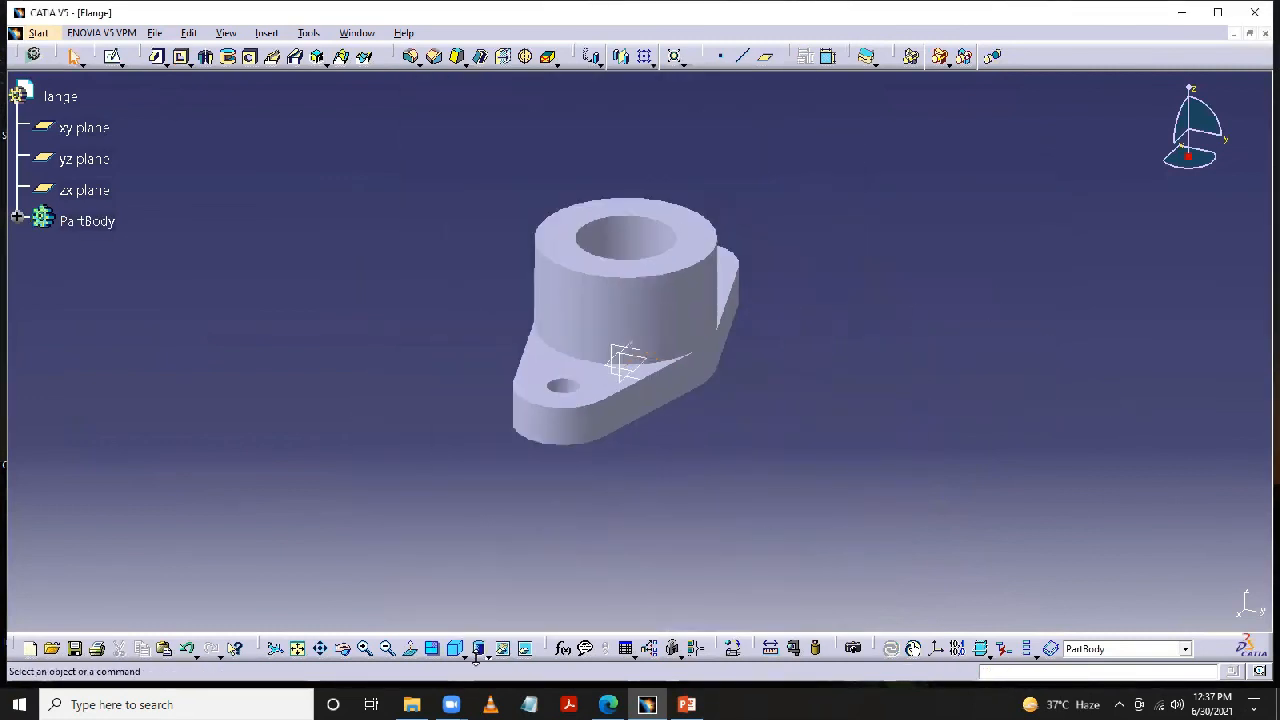
middle_drag(837, 294, 752, 408)
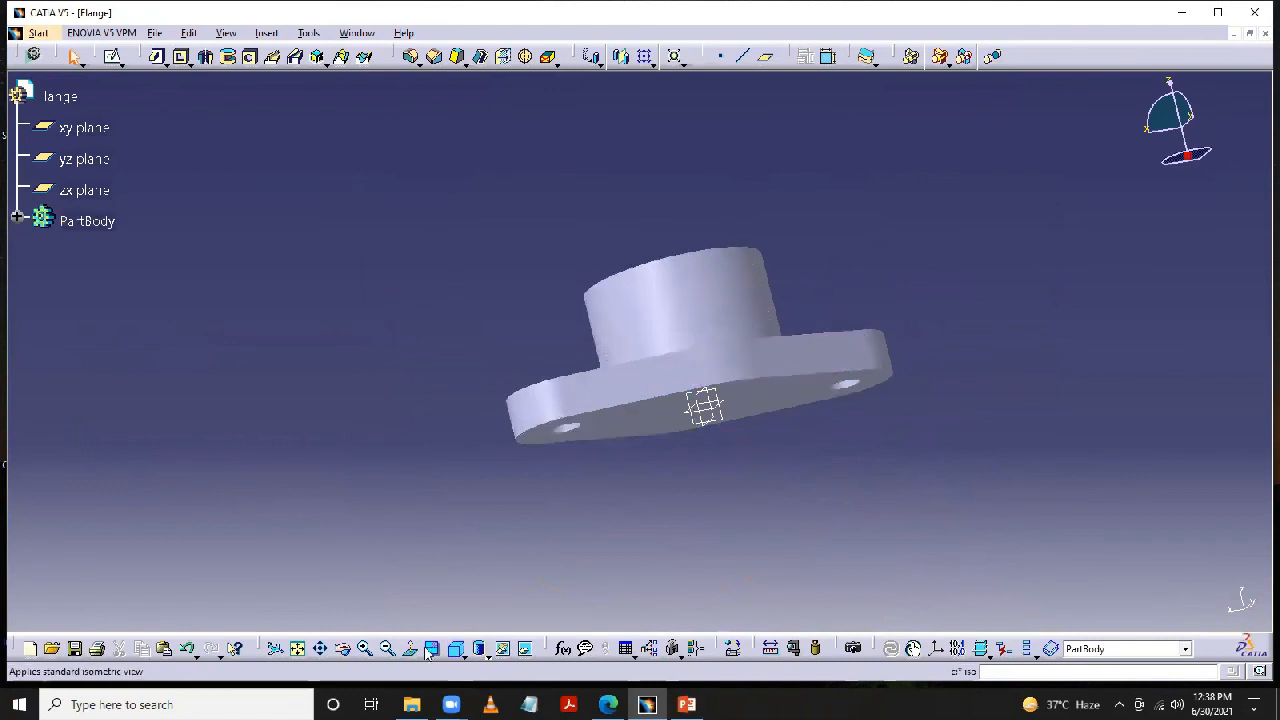
click(343, 649)
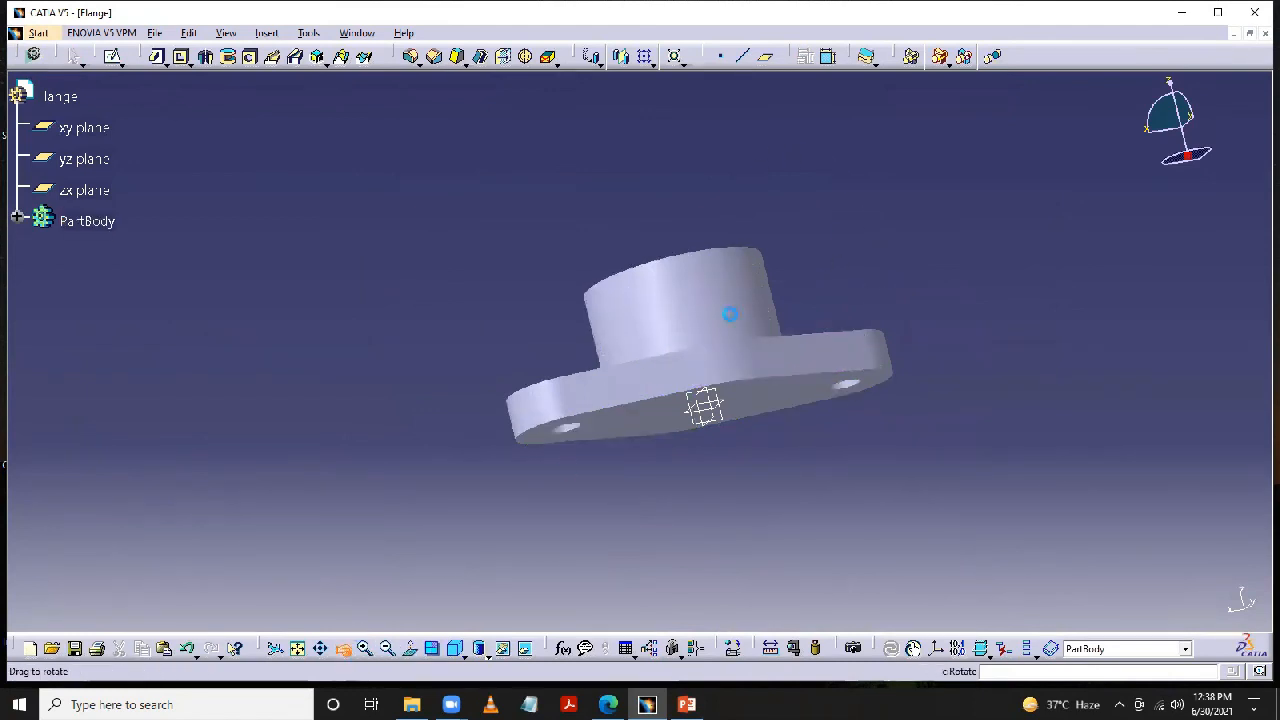
drag(834, 163, 860, 224)
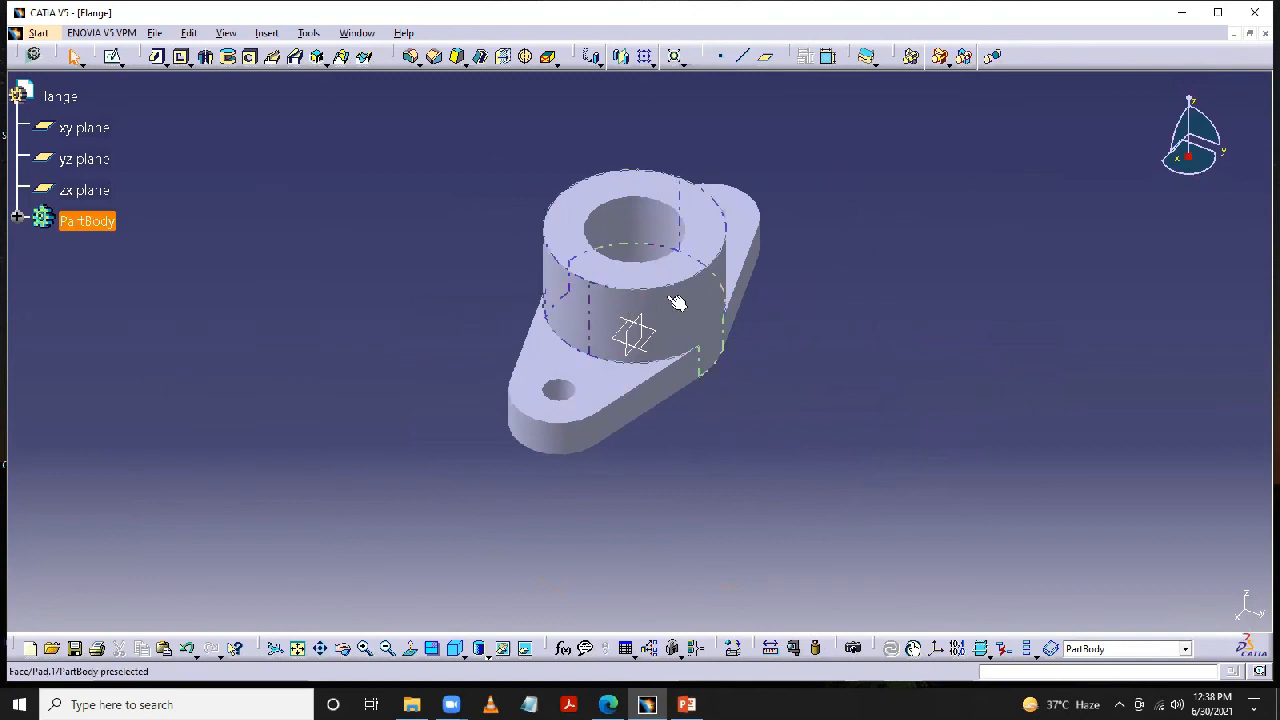
- Change the PartBody's fill color to medium blue in its graphic properties and apply it
right_click(100, 228)
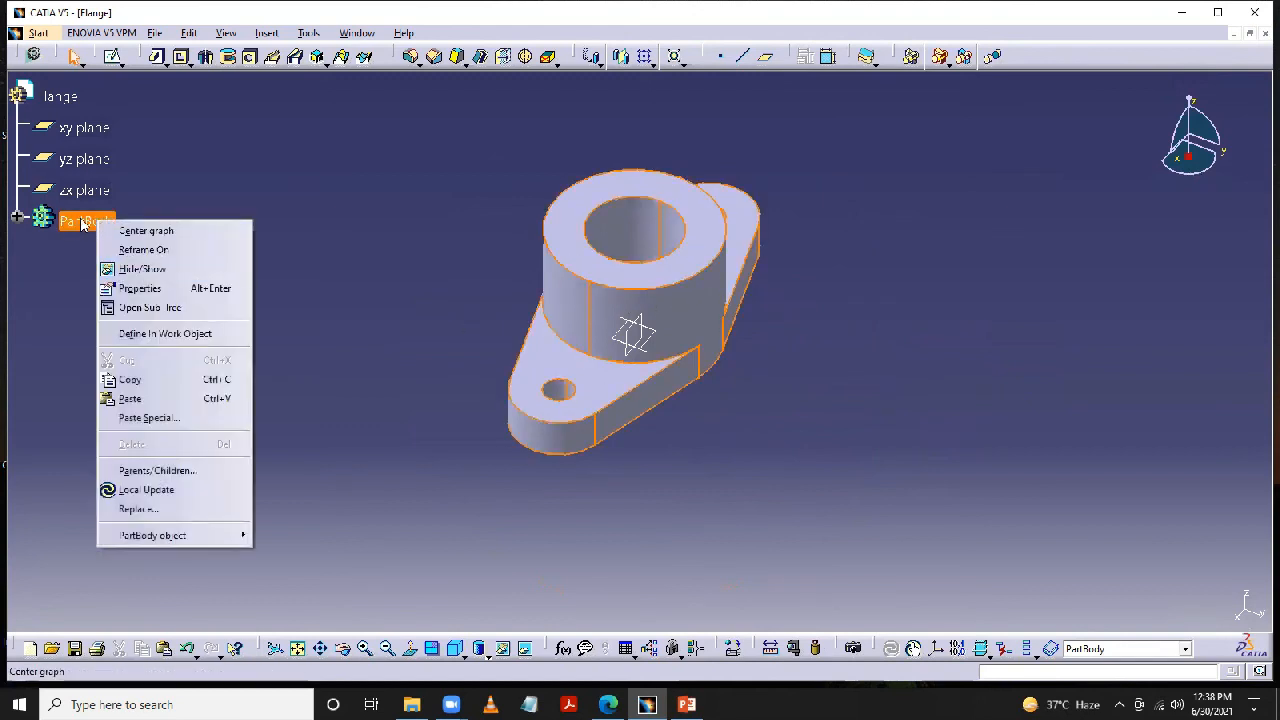
click(158, 288)
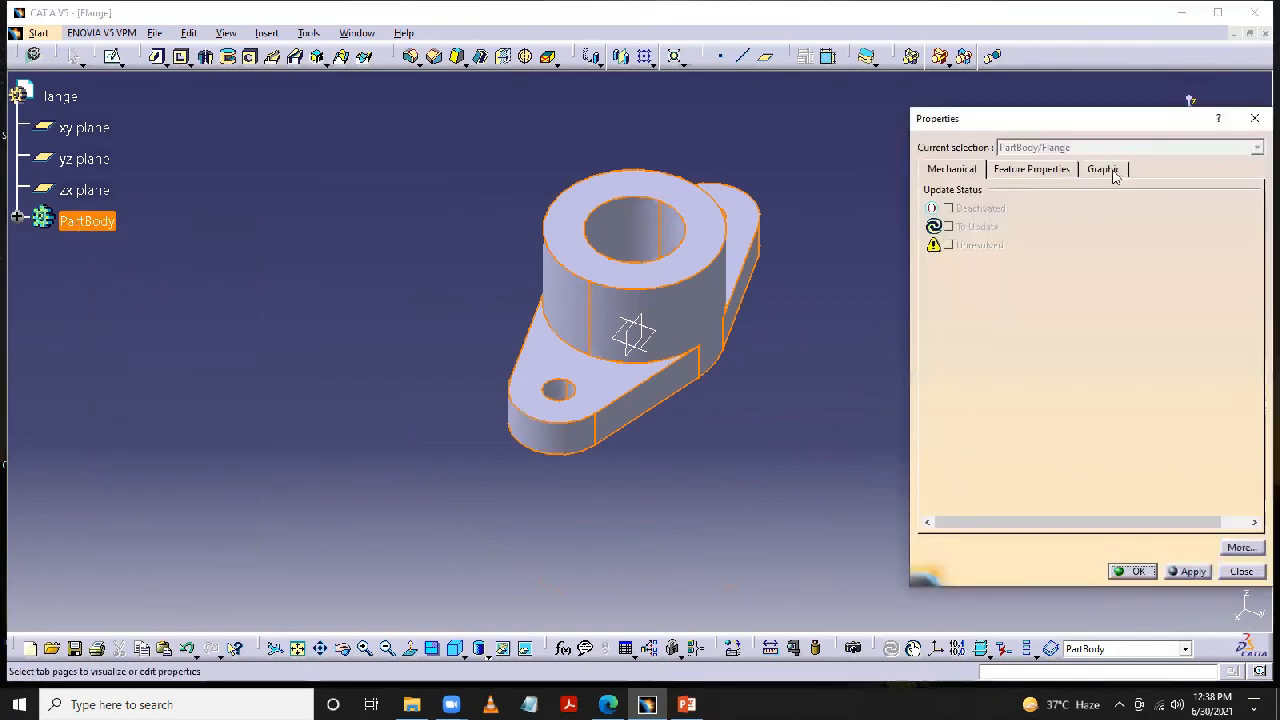
click(1113, 172)
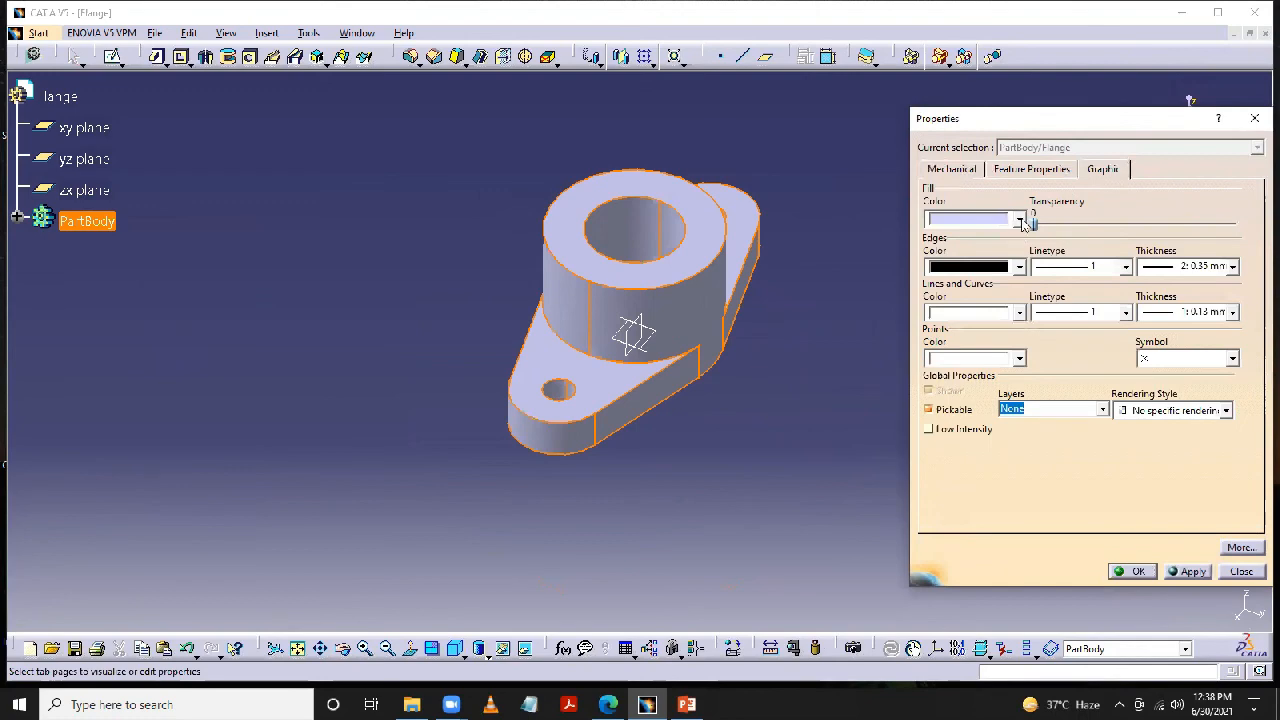
click(1020, 220)
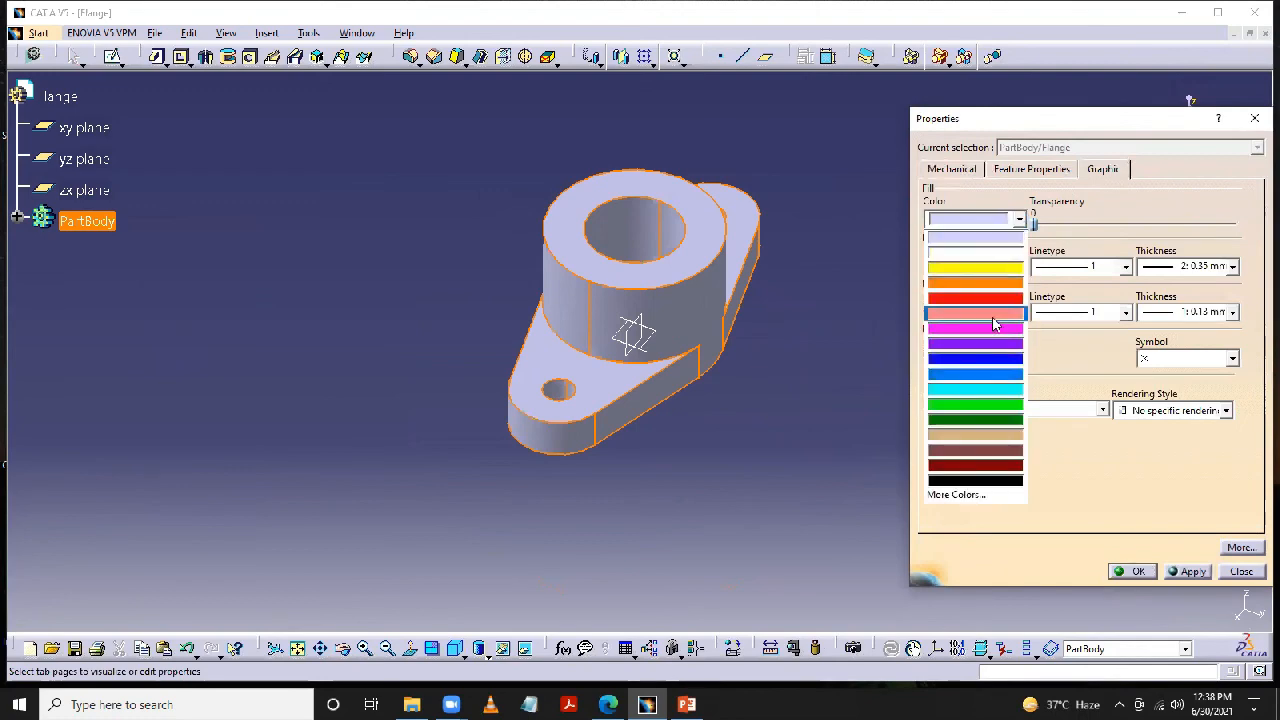
click(995, 374)
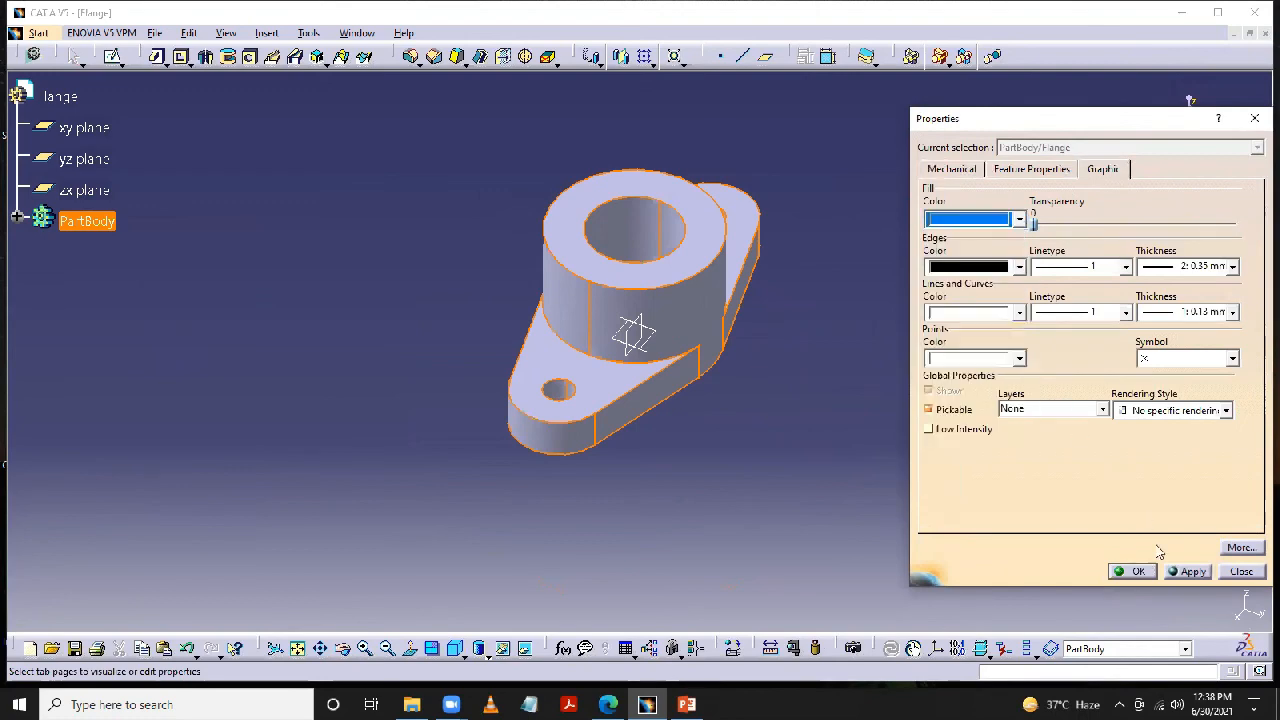
click(1186, 572)
click(1133, 572)
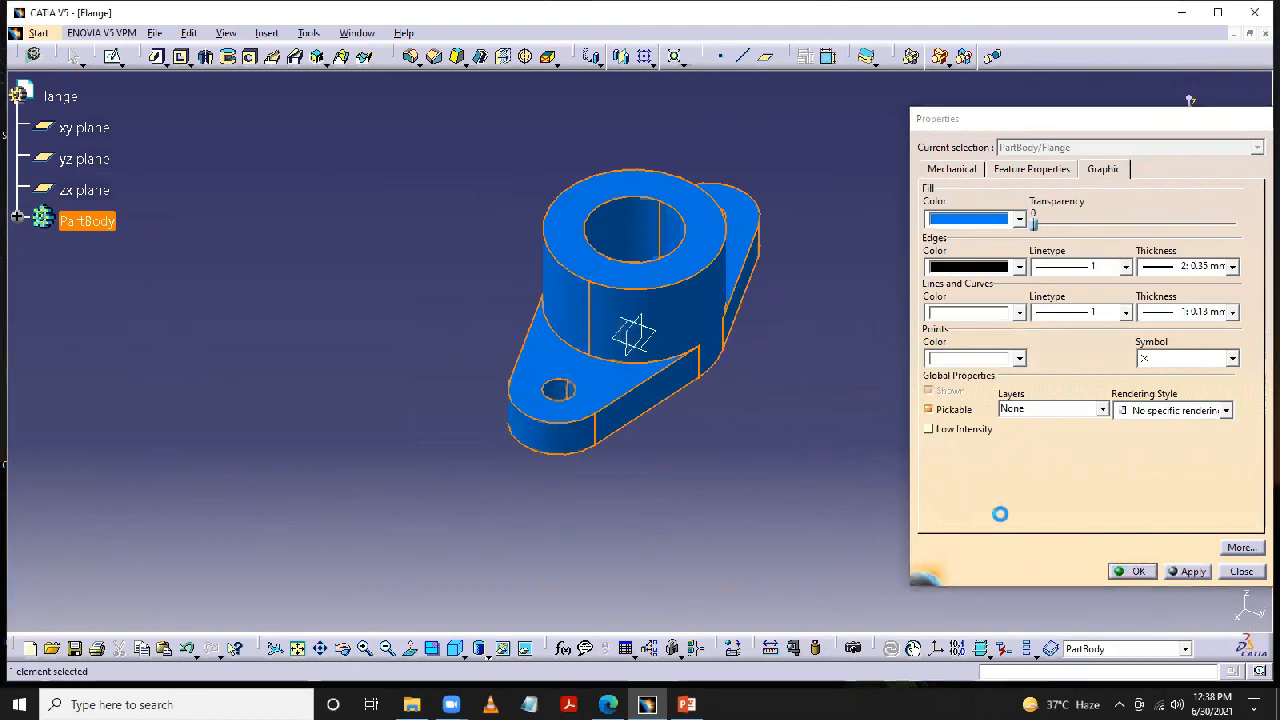
- Show the finished flange in the standard isometric view and reposition it in the view
click(457, 652)
click(481, 520)
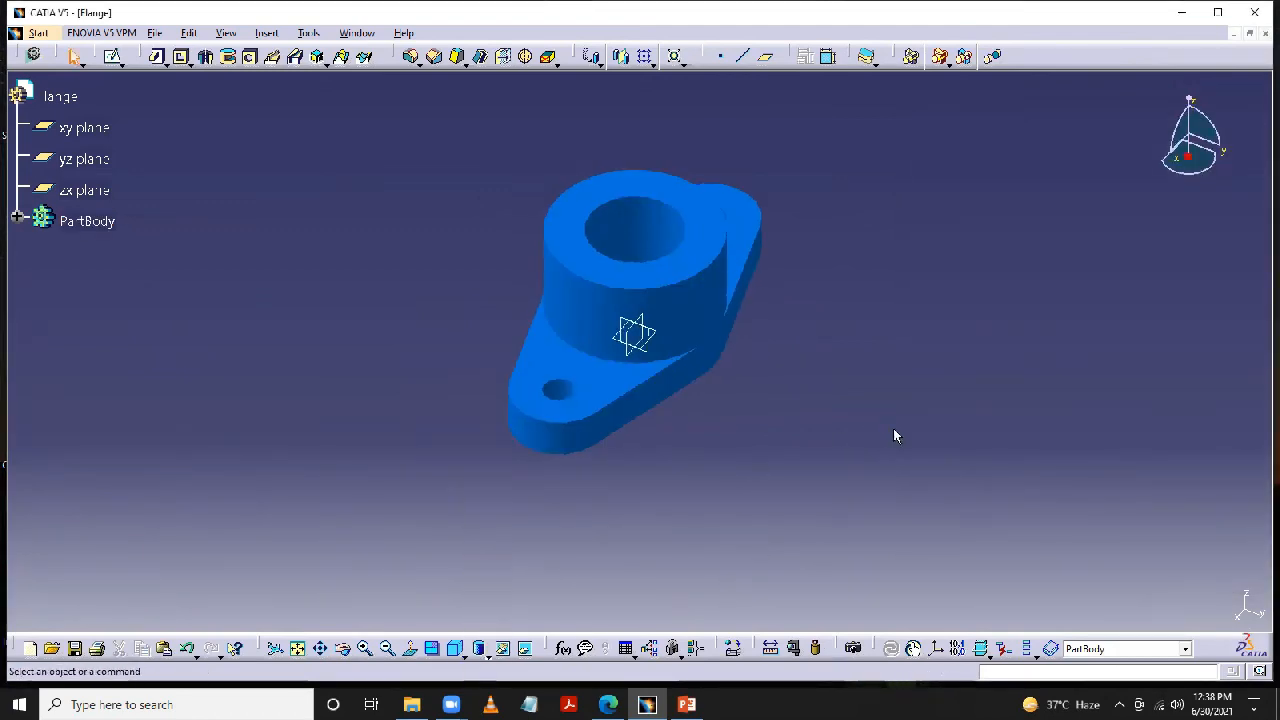
middle_drag(879, 341, 808, 377)
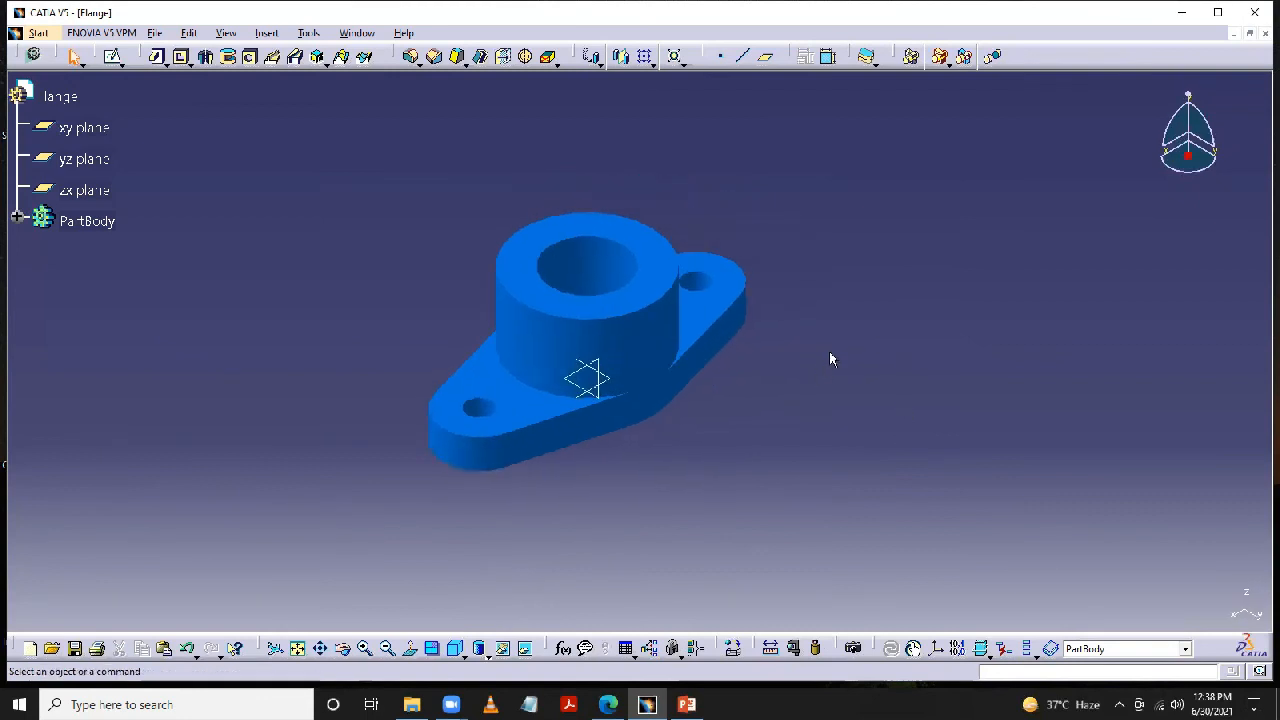